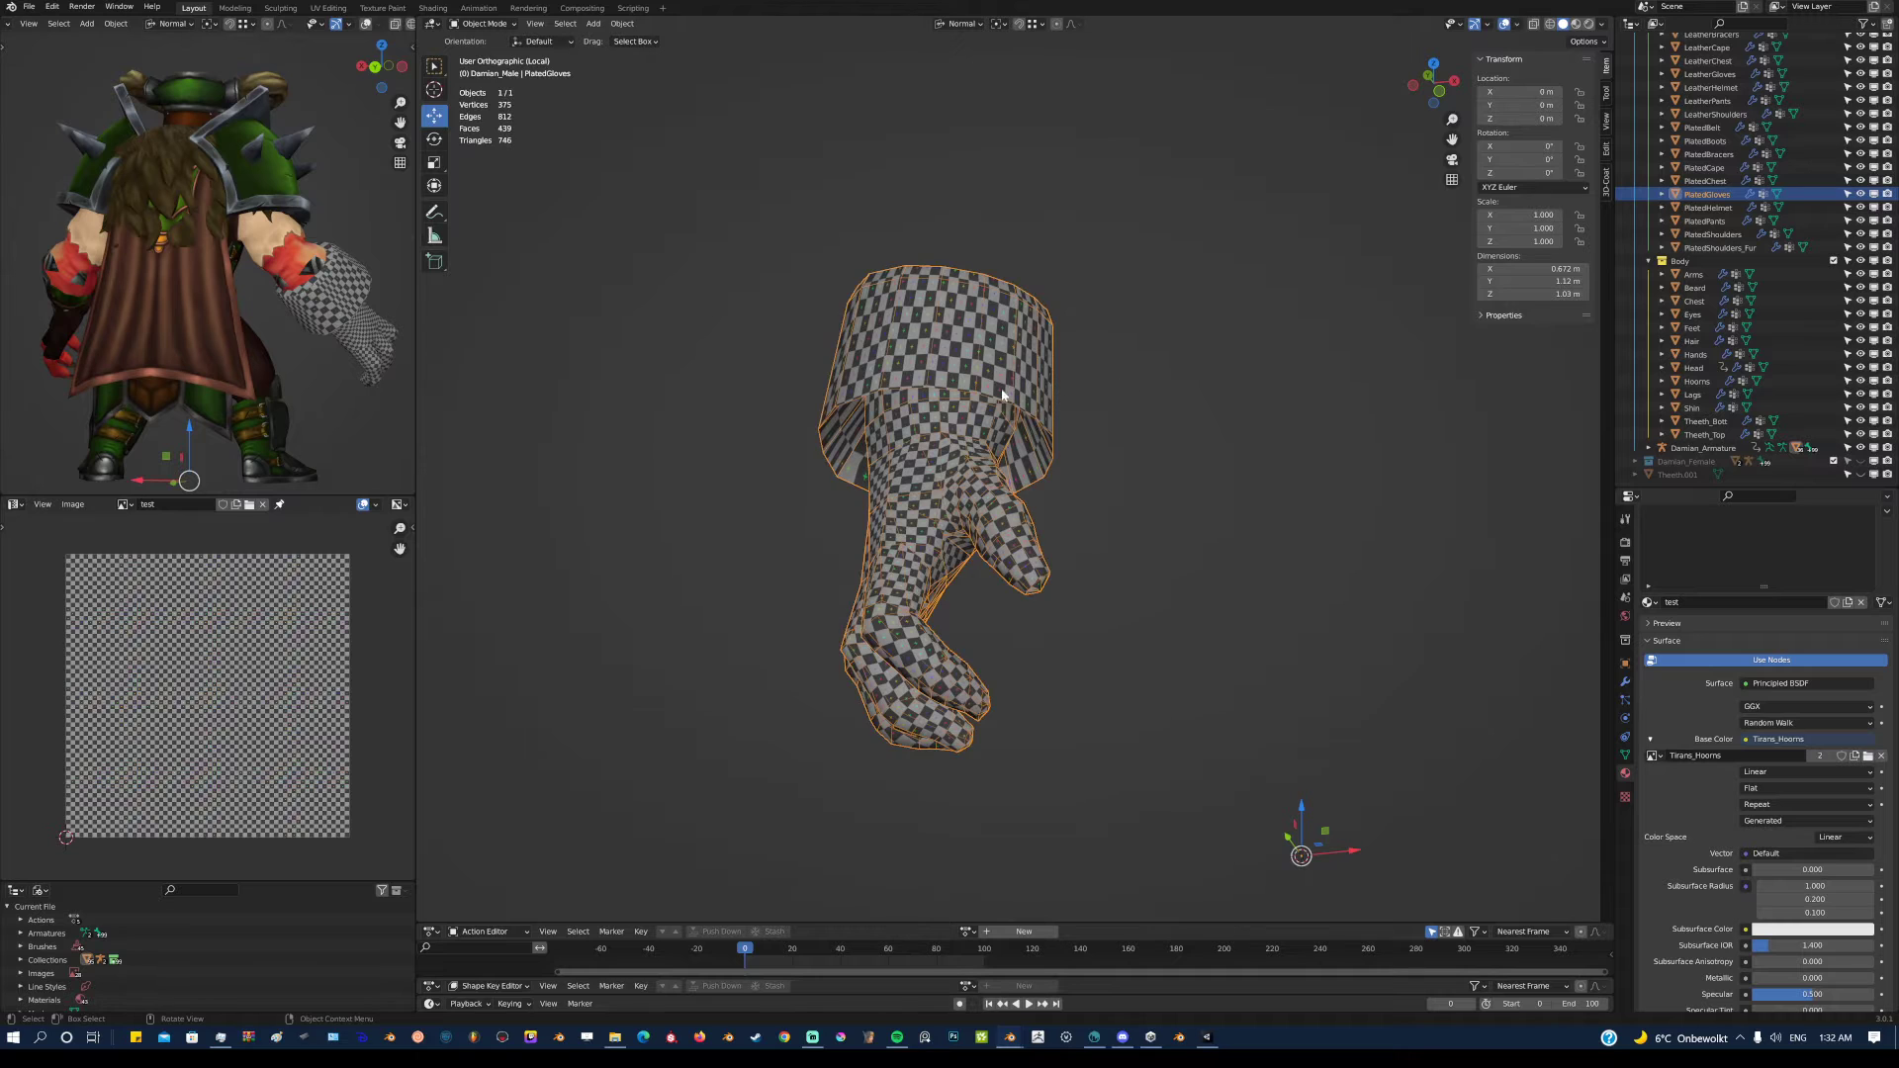
Enter Edit Mode on the PlatedGloves mesh, show it as wireframe, and select all its geometry to display the UV layout
key(ctrl+Tab)
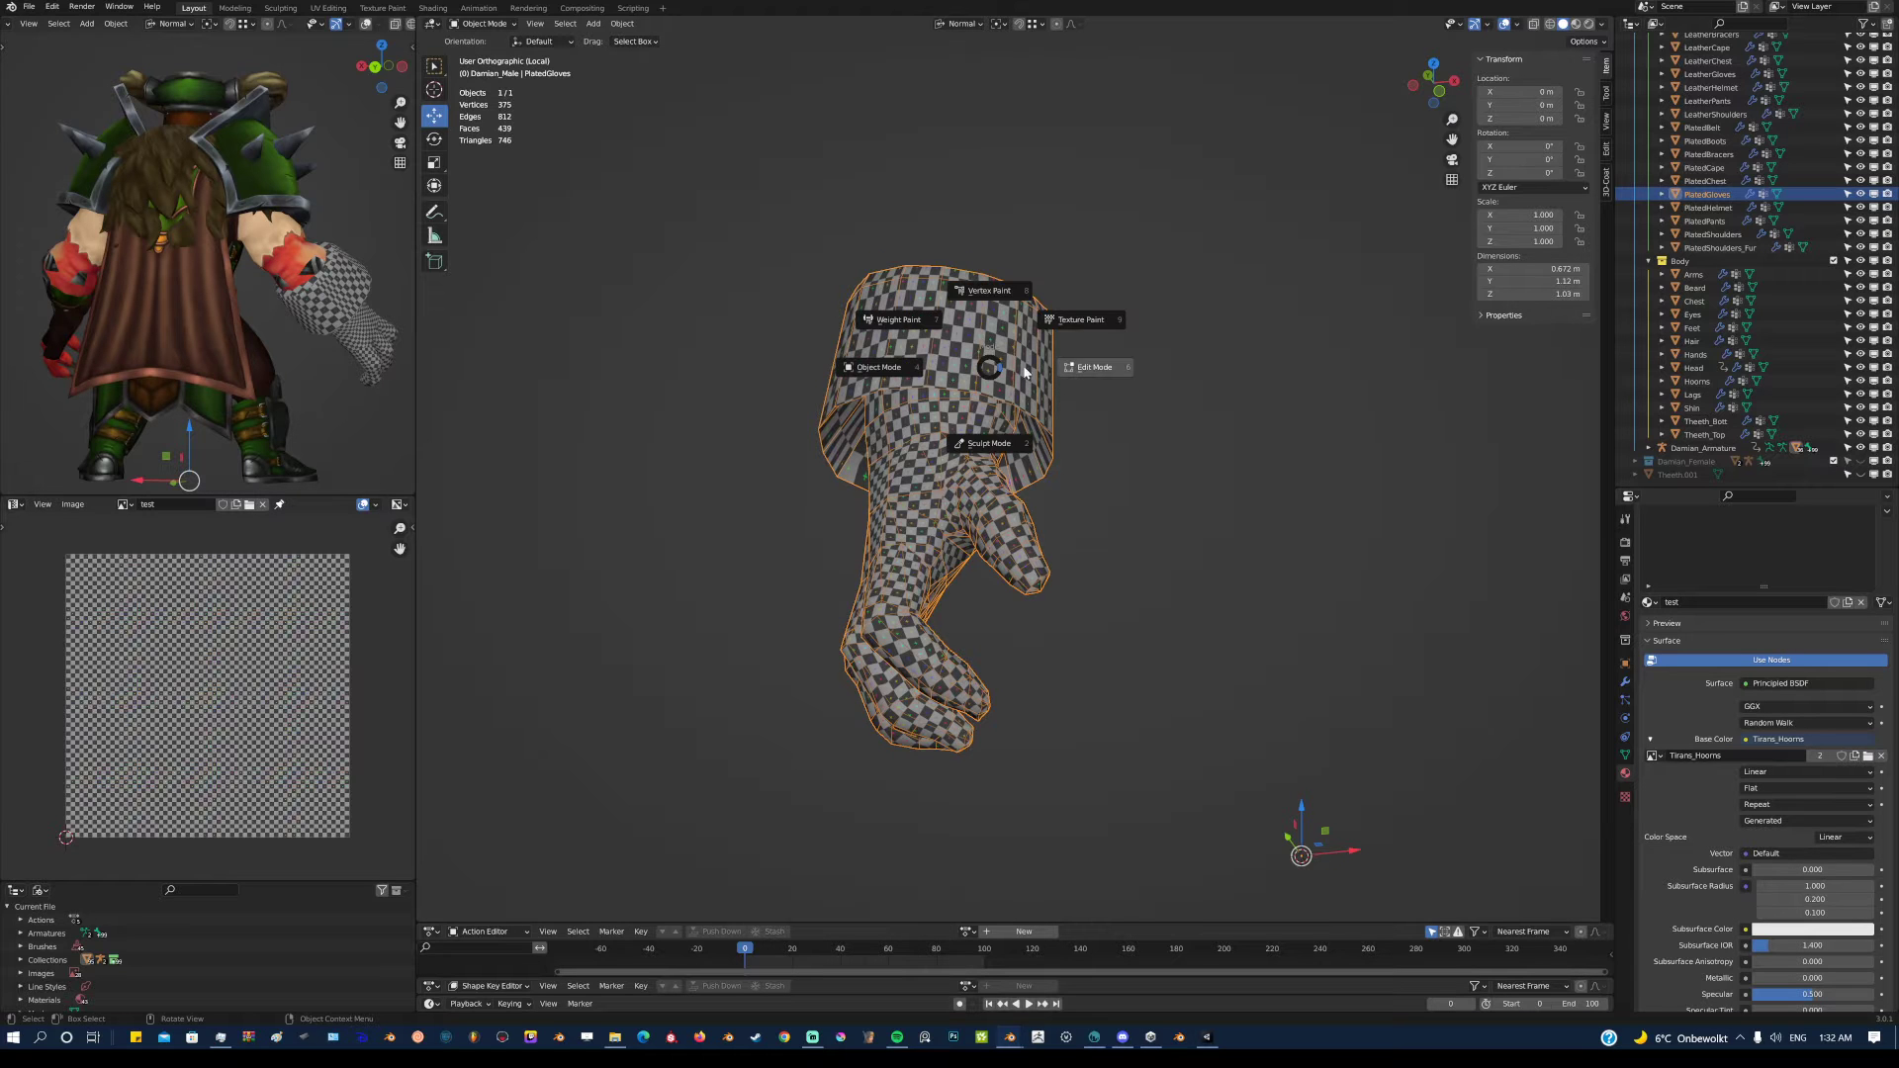
click(1091, 367)
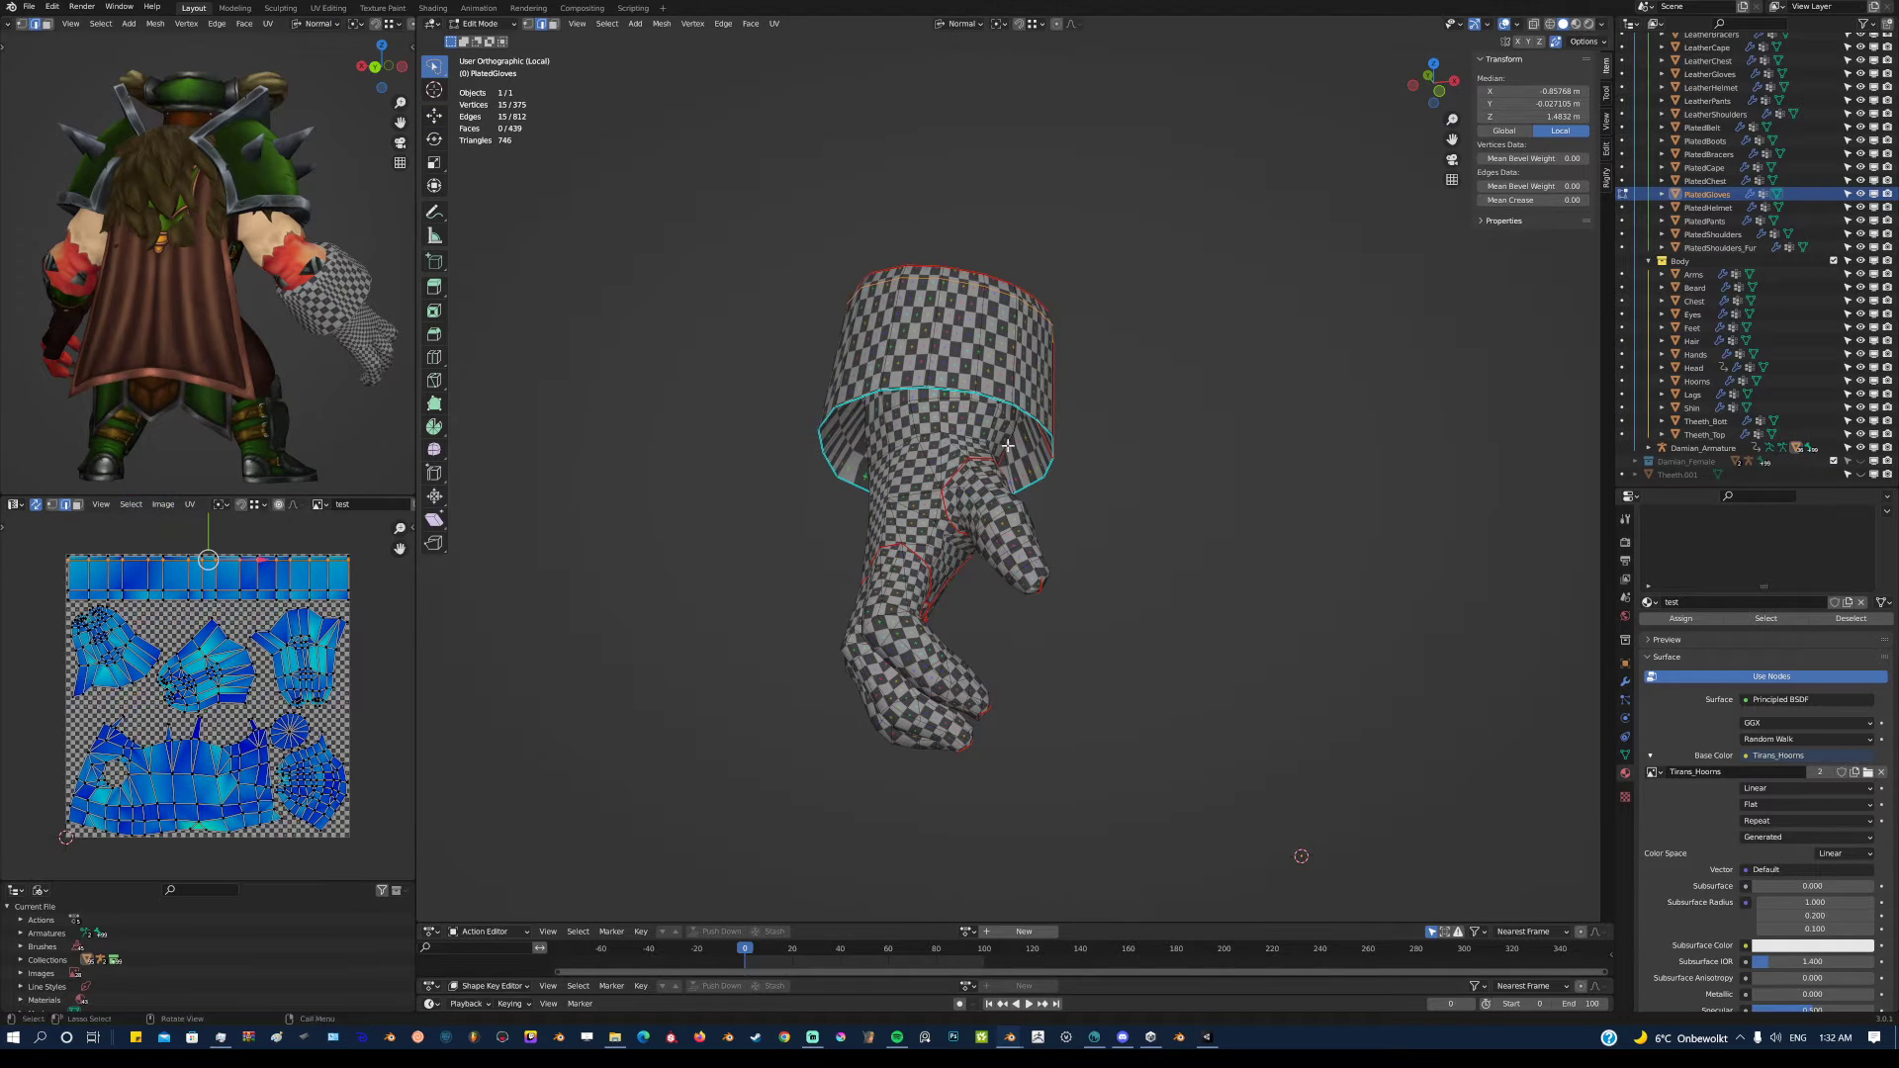
middle_drag(1006, 445, 960, 453)
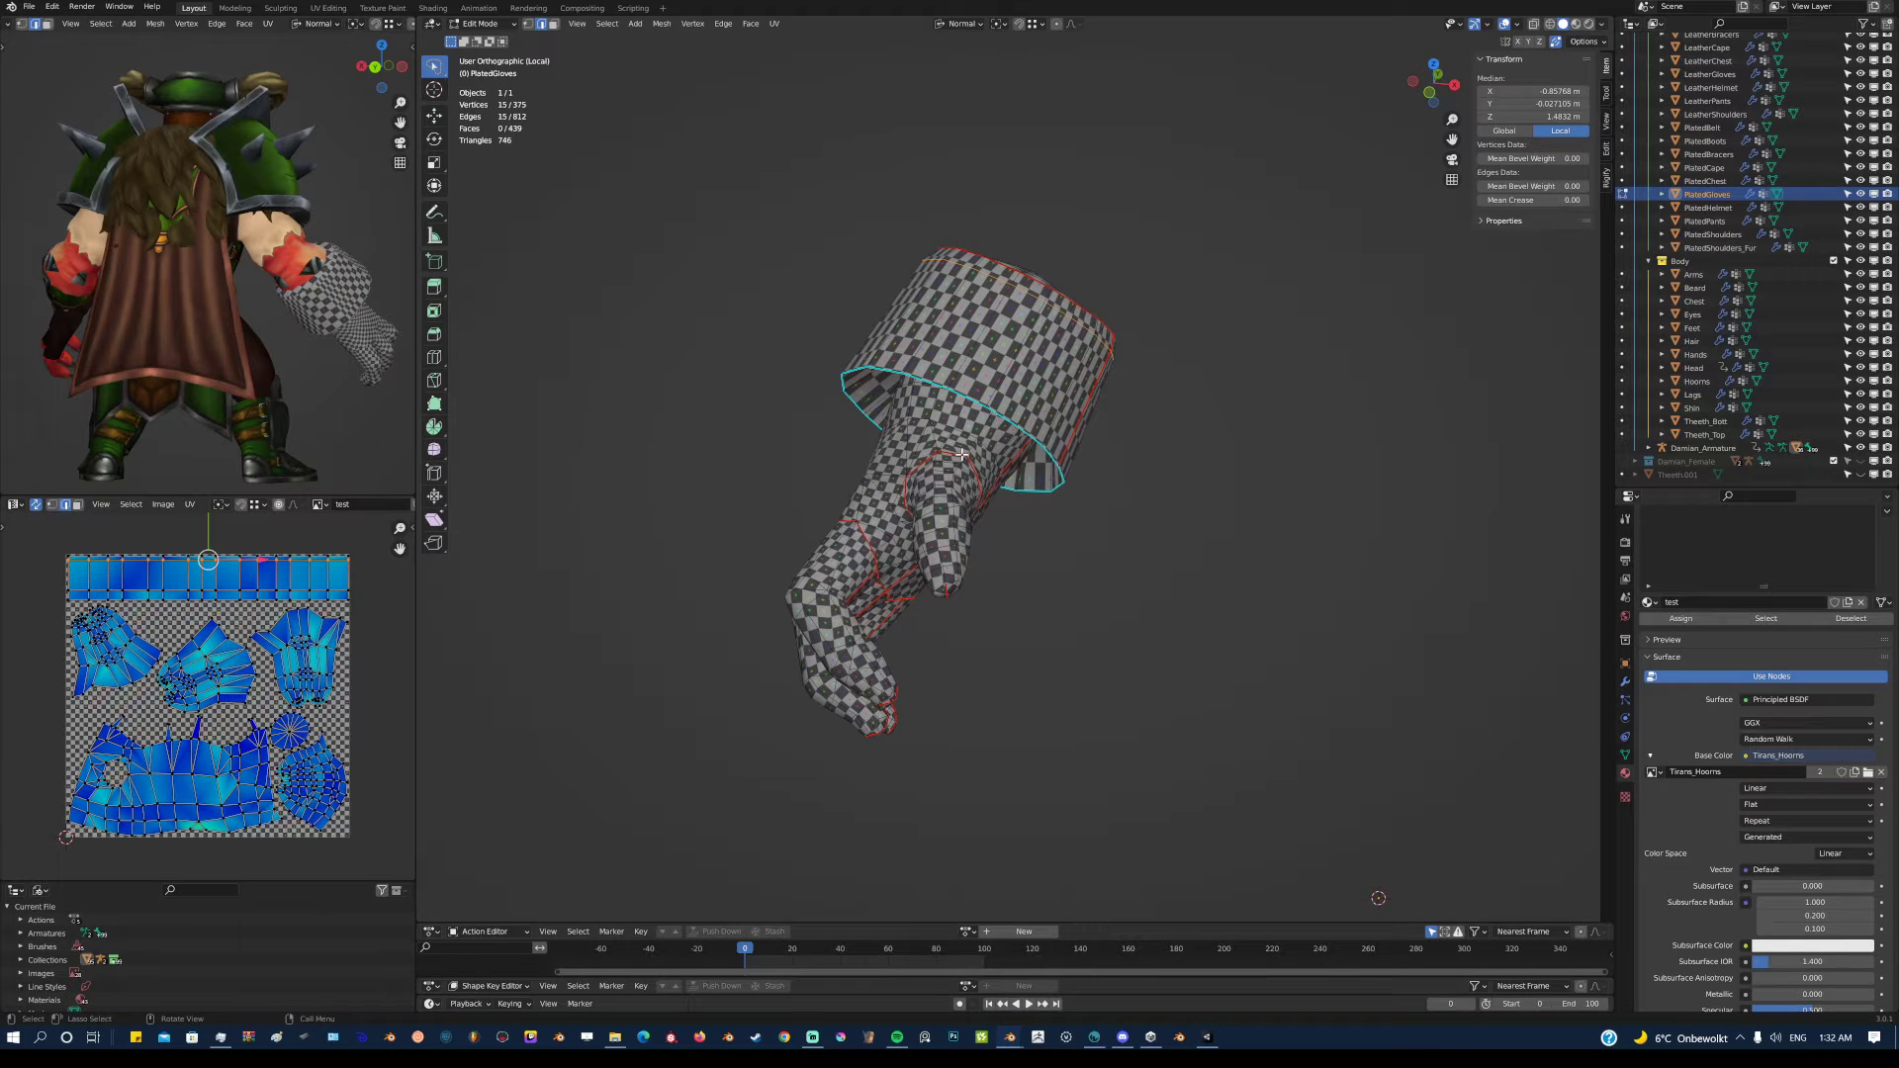
key(alt+z)
mouse_move(697, 176)
mouse_down()
mouse_move(1039, 643)
mouse_move(1238, 364)
mouse_up()
mouse_move(1229, 256)
mouse_down()
mouse_move(656, 244)
mouse_move(1345, 633)
mouse_up()
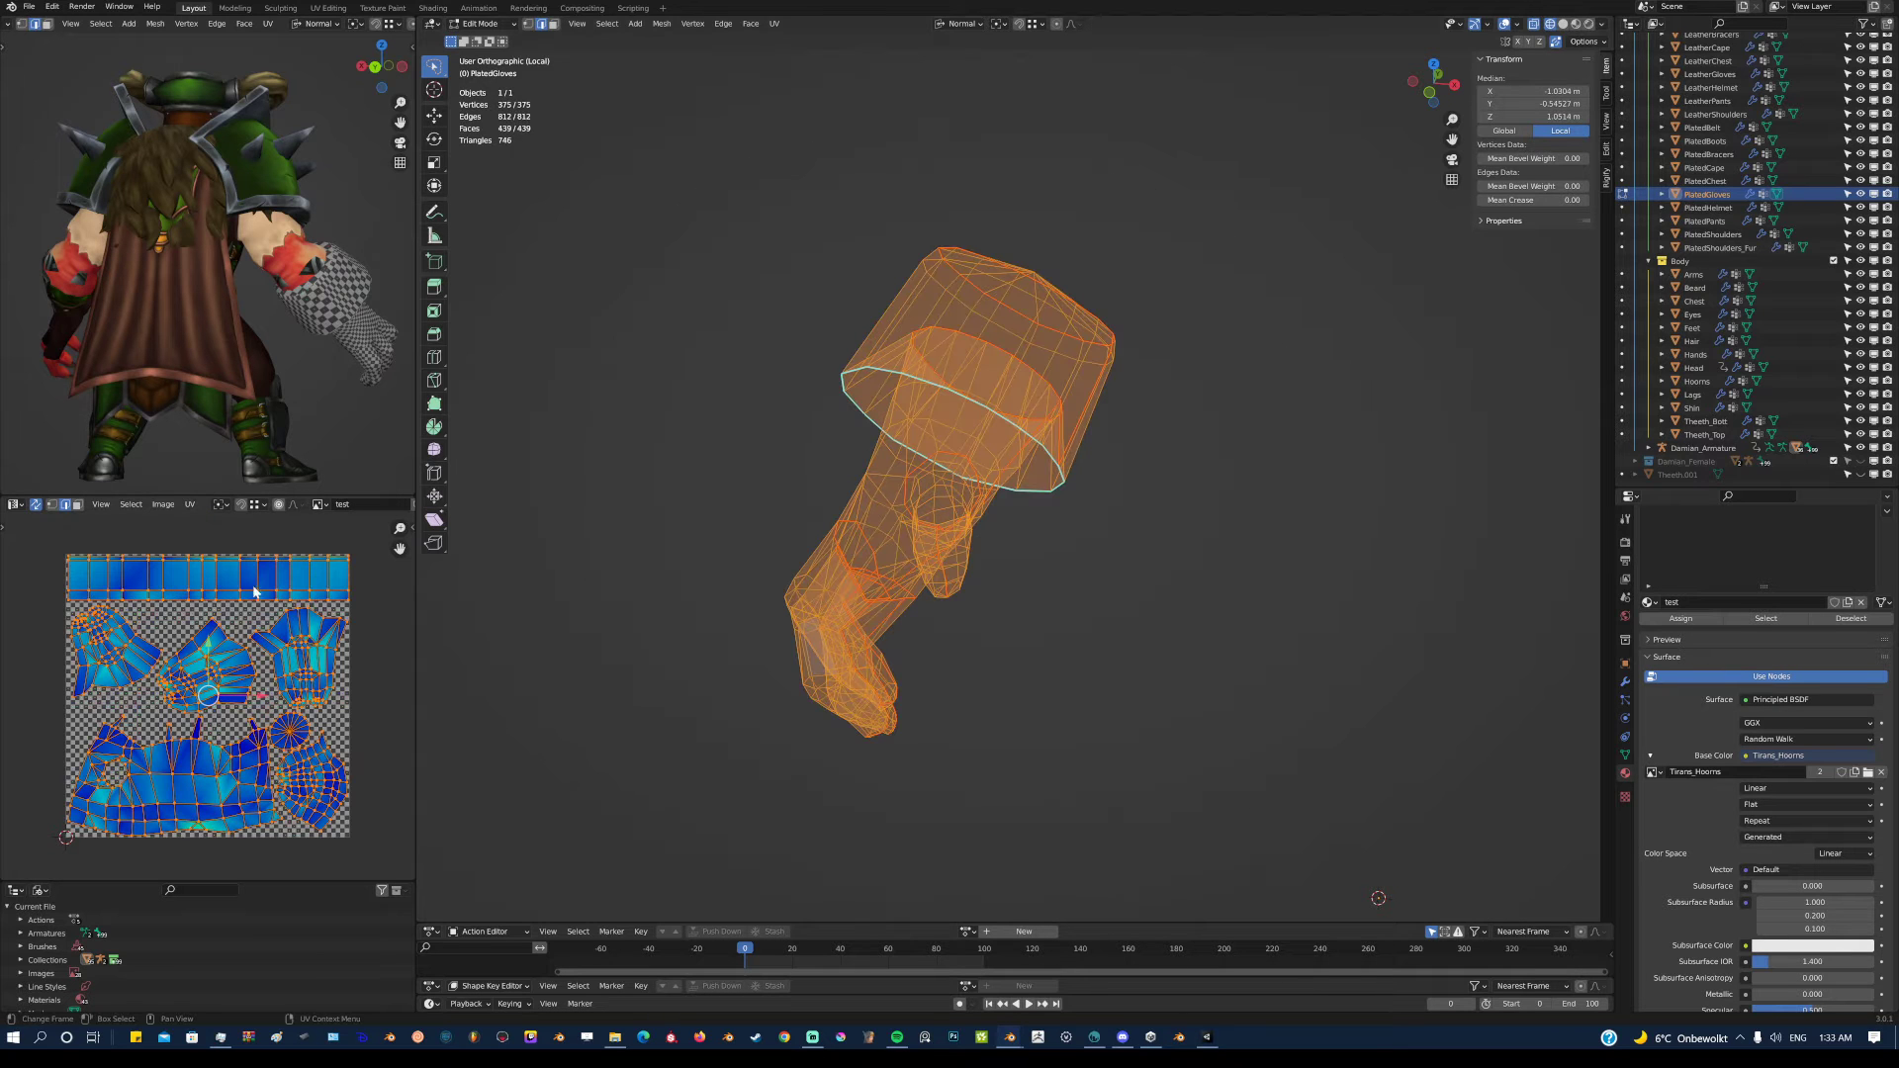
middle_drag(985, 468, 1019, 470)
Return the gloves to Object Mode with solid shading and check the image choices for the test material's base colour
key(ctrl+Tab)
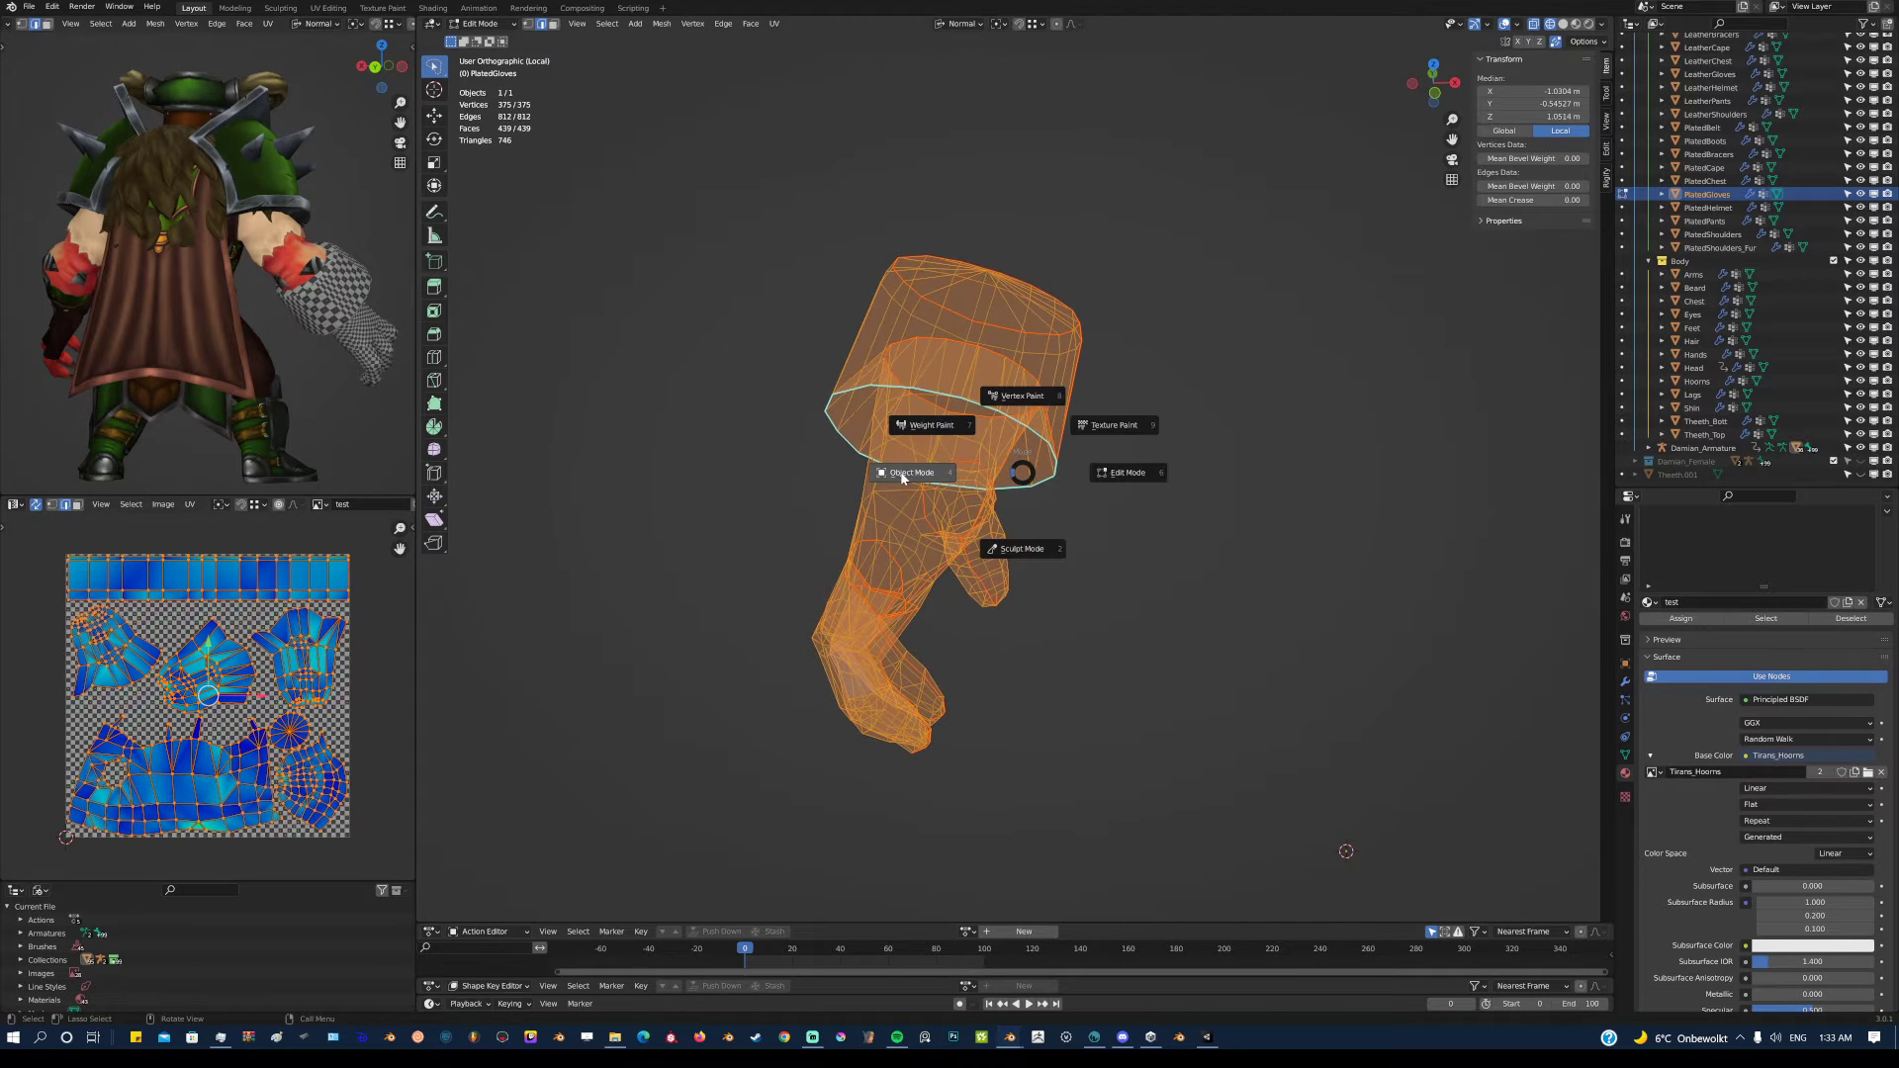
click(947, 487)
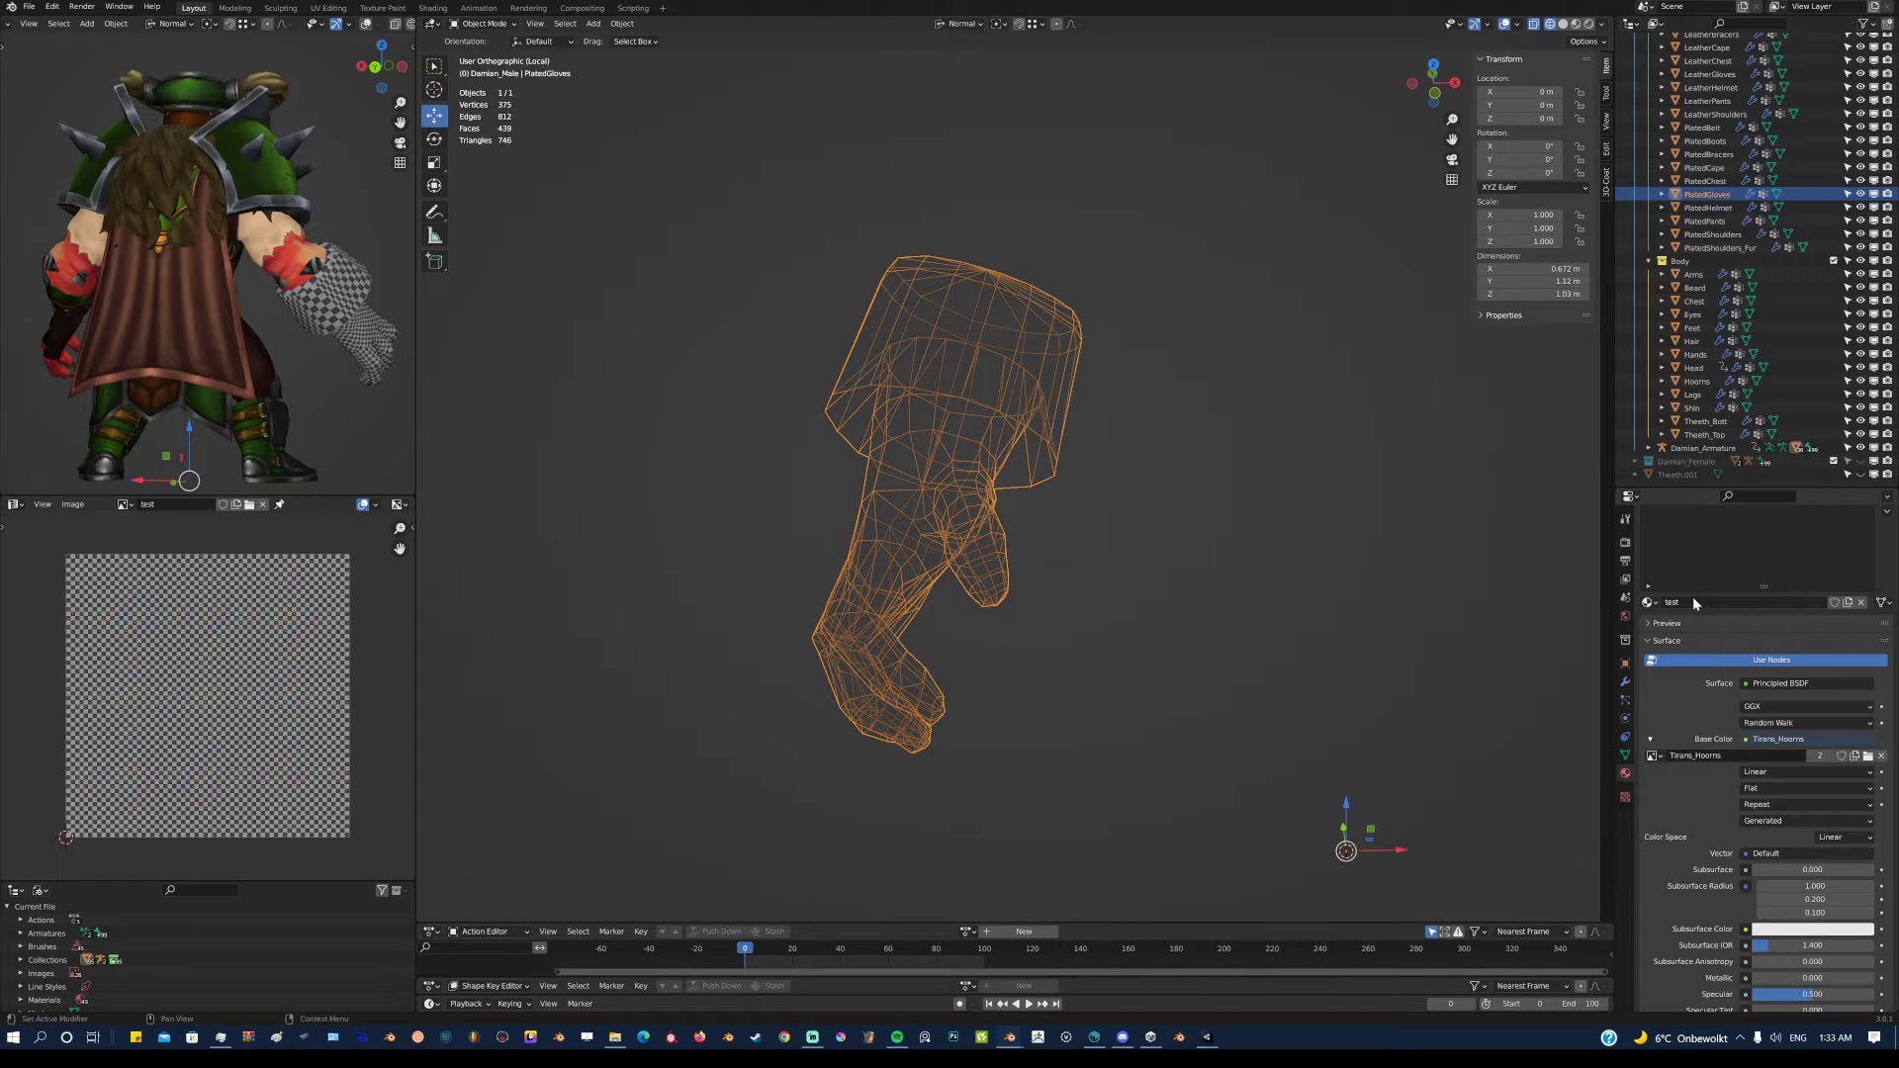
middle_drag(890, 417, 894, 415)
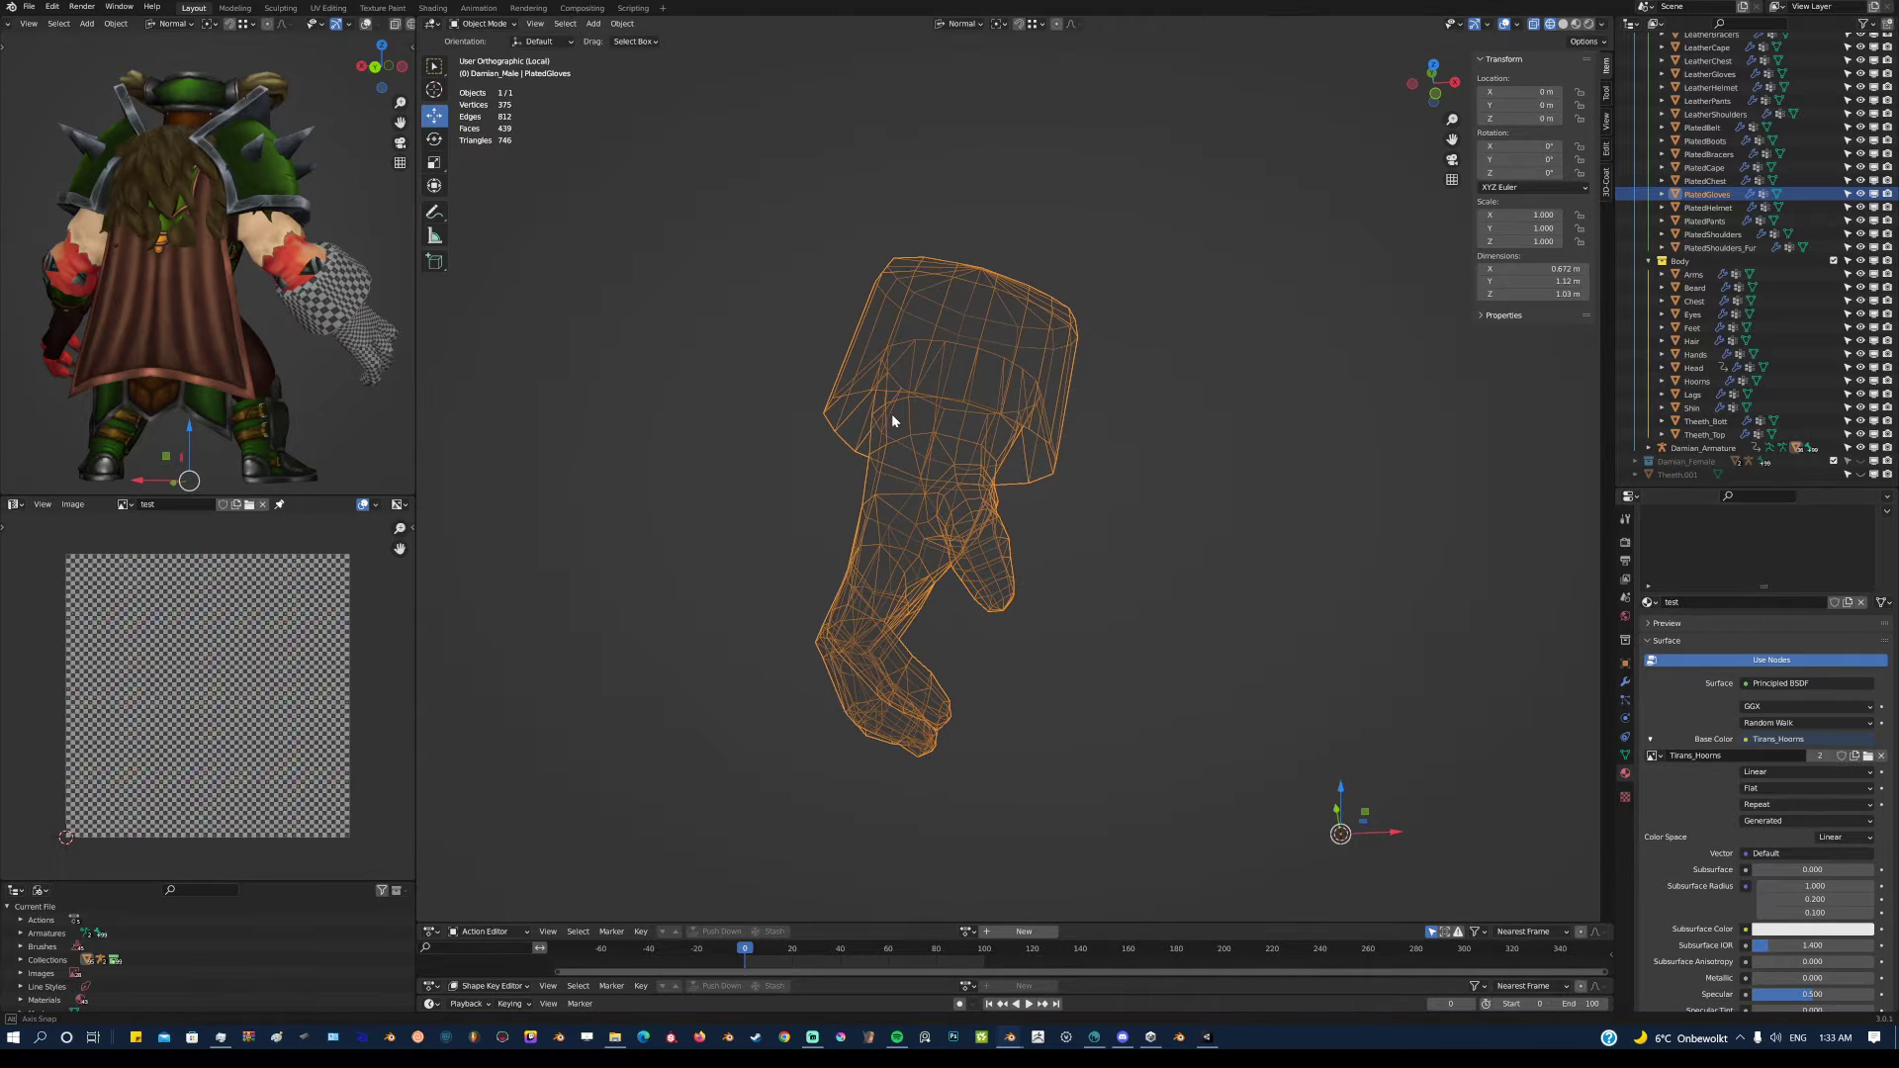
click(1654, 756)
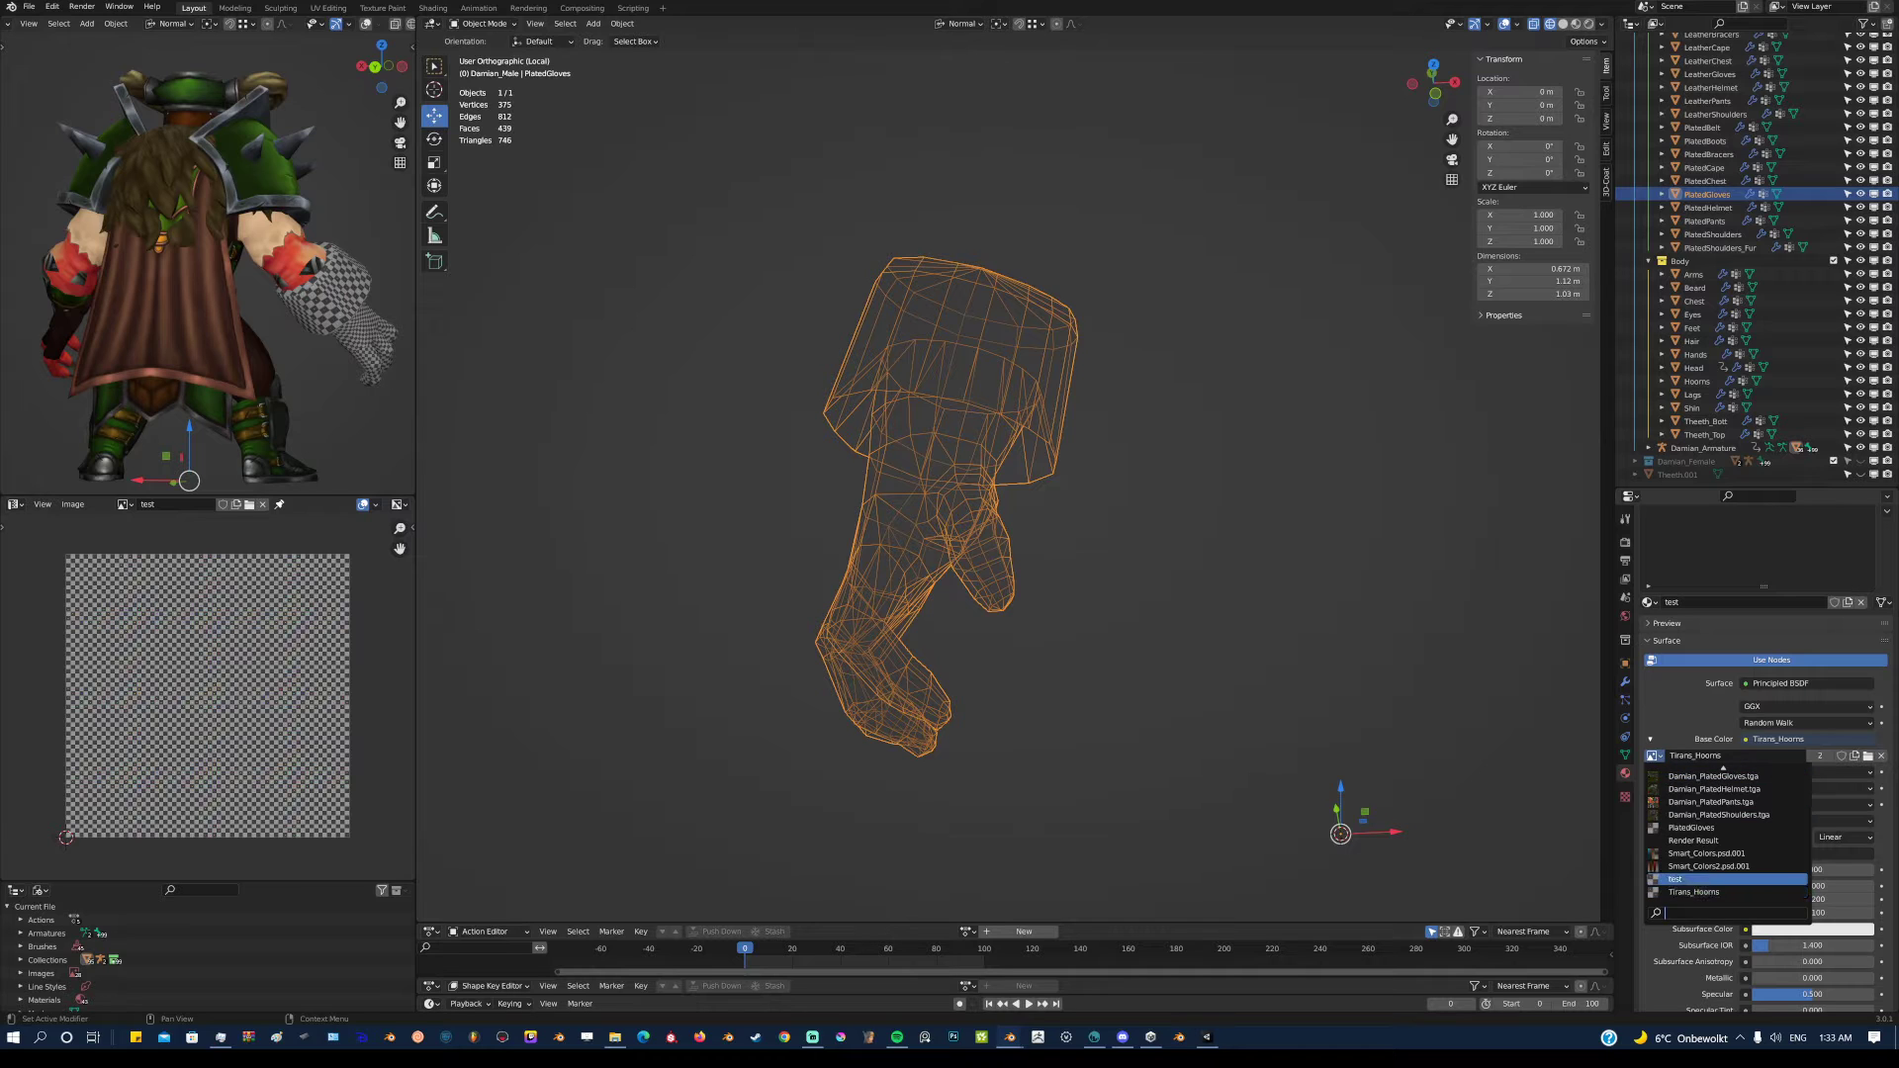
middle_drag(1059, 534, 1072, 525)
key(shift+z)
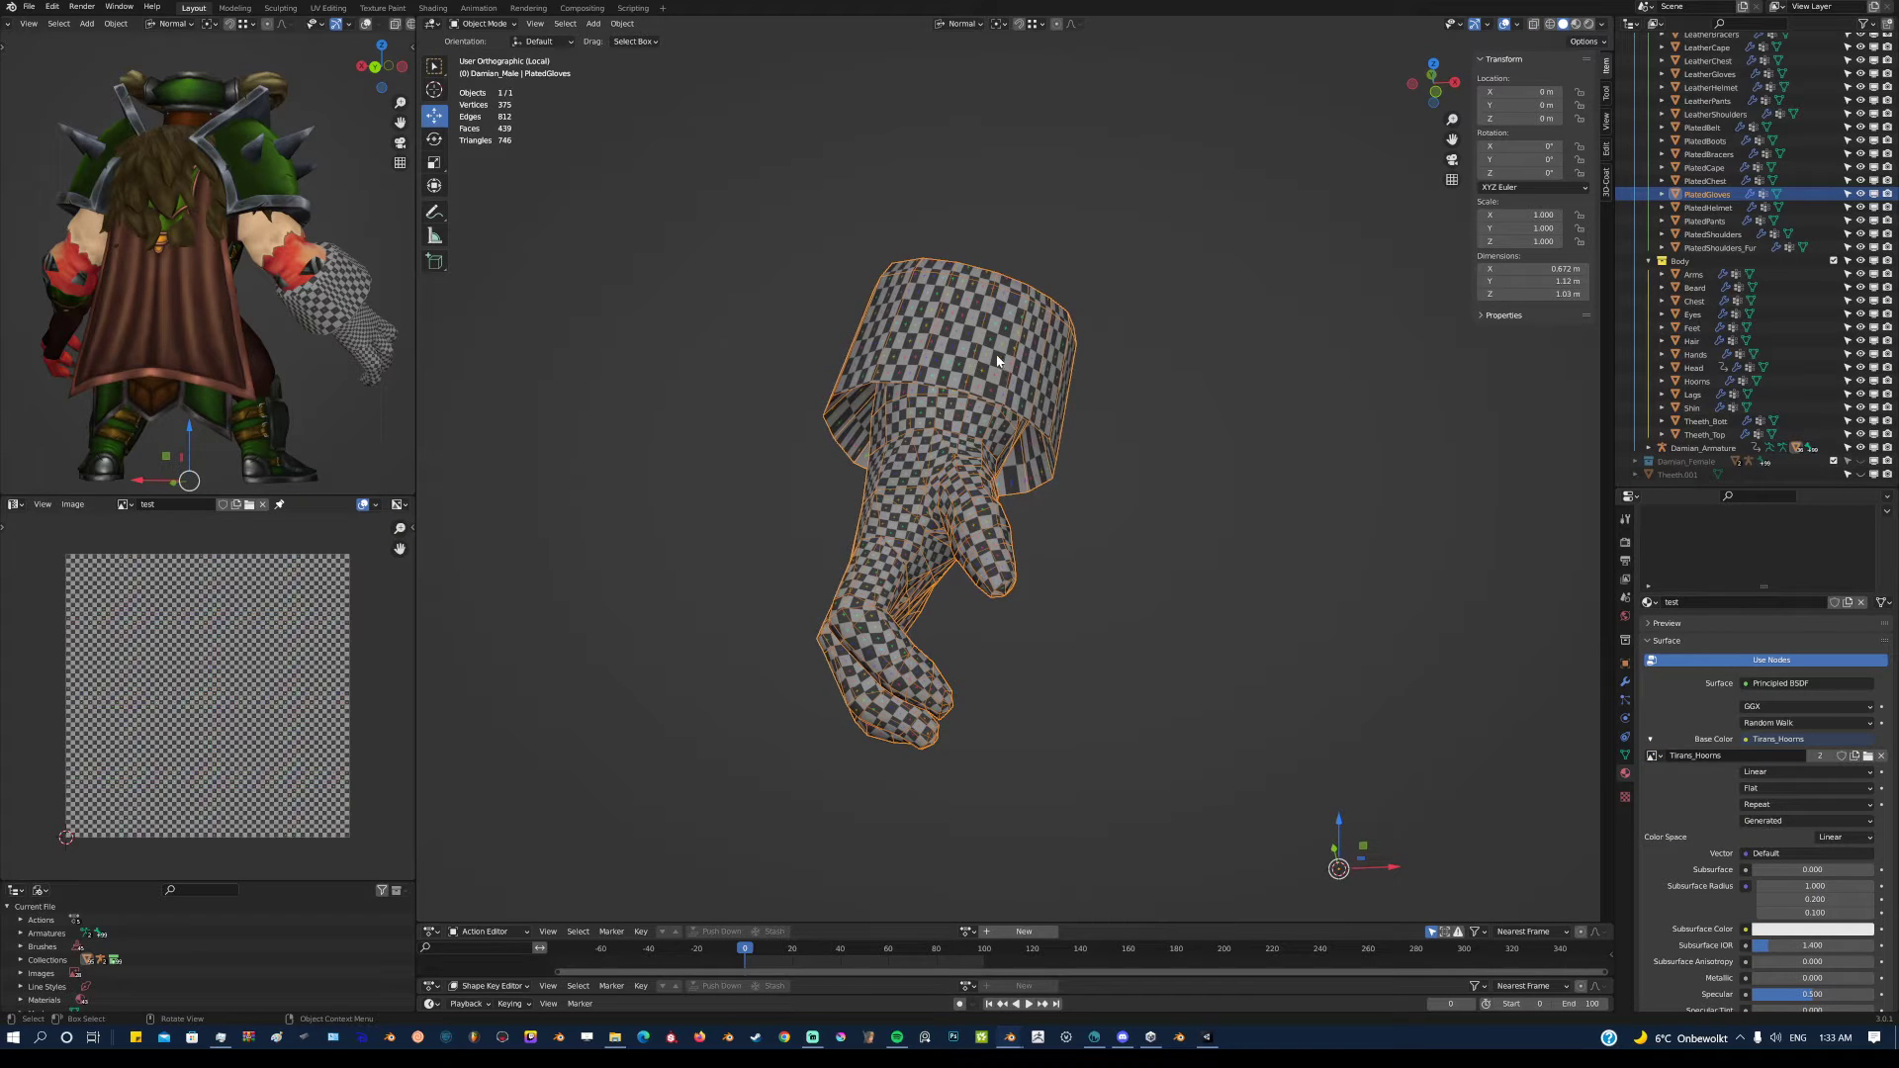
Export the gloves as Test.fbx in the Blender_Fbx_EXP folder, limited to selected objects and the Mesh object type
click(29, 6)
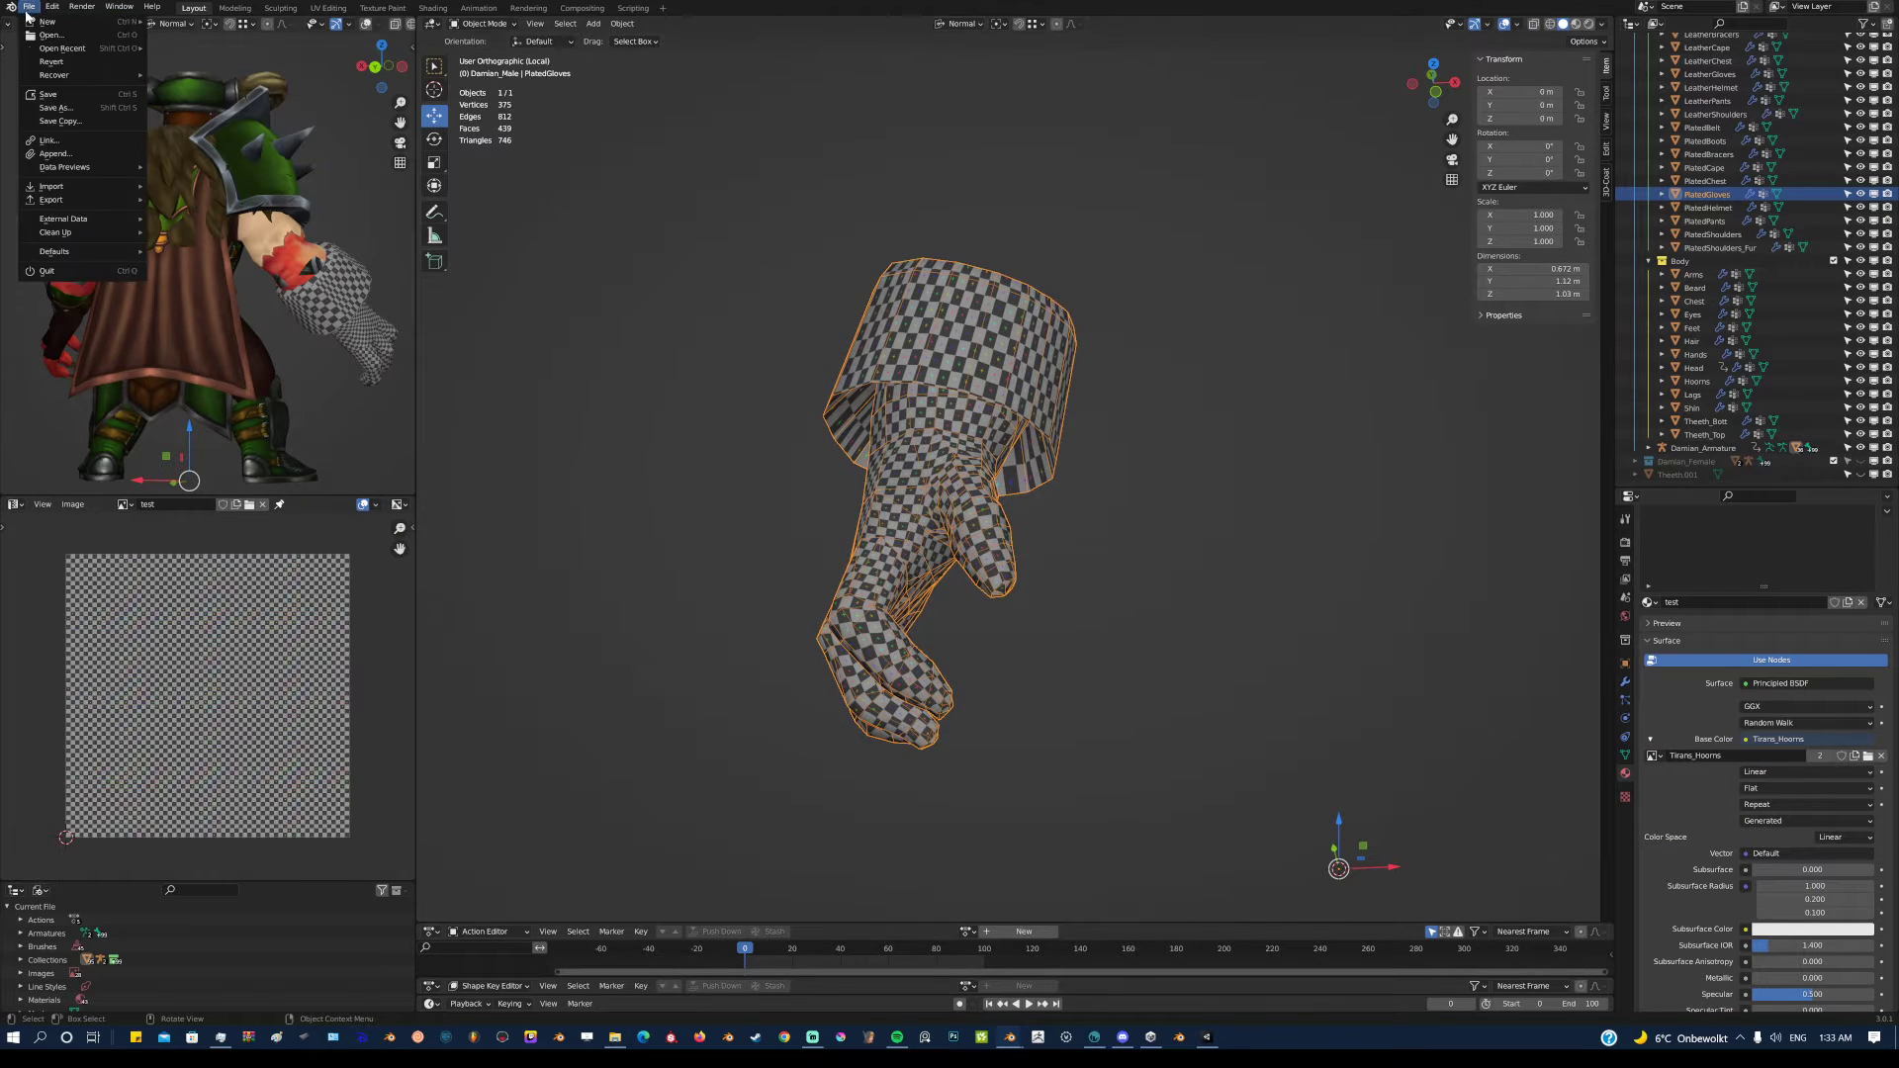
mouse_move(66, 208)
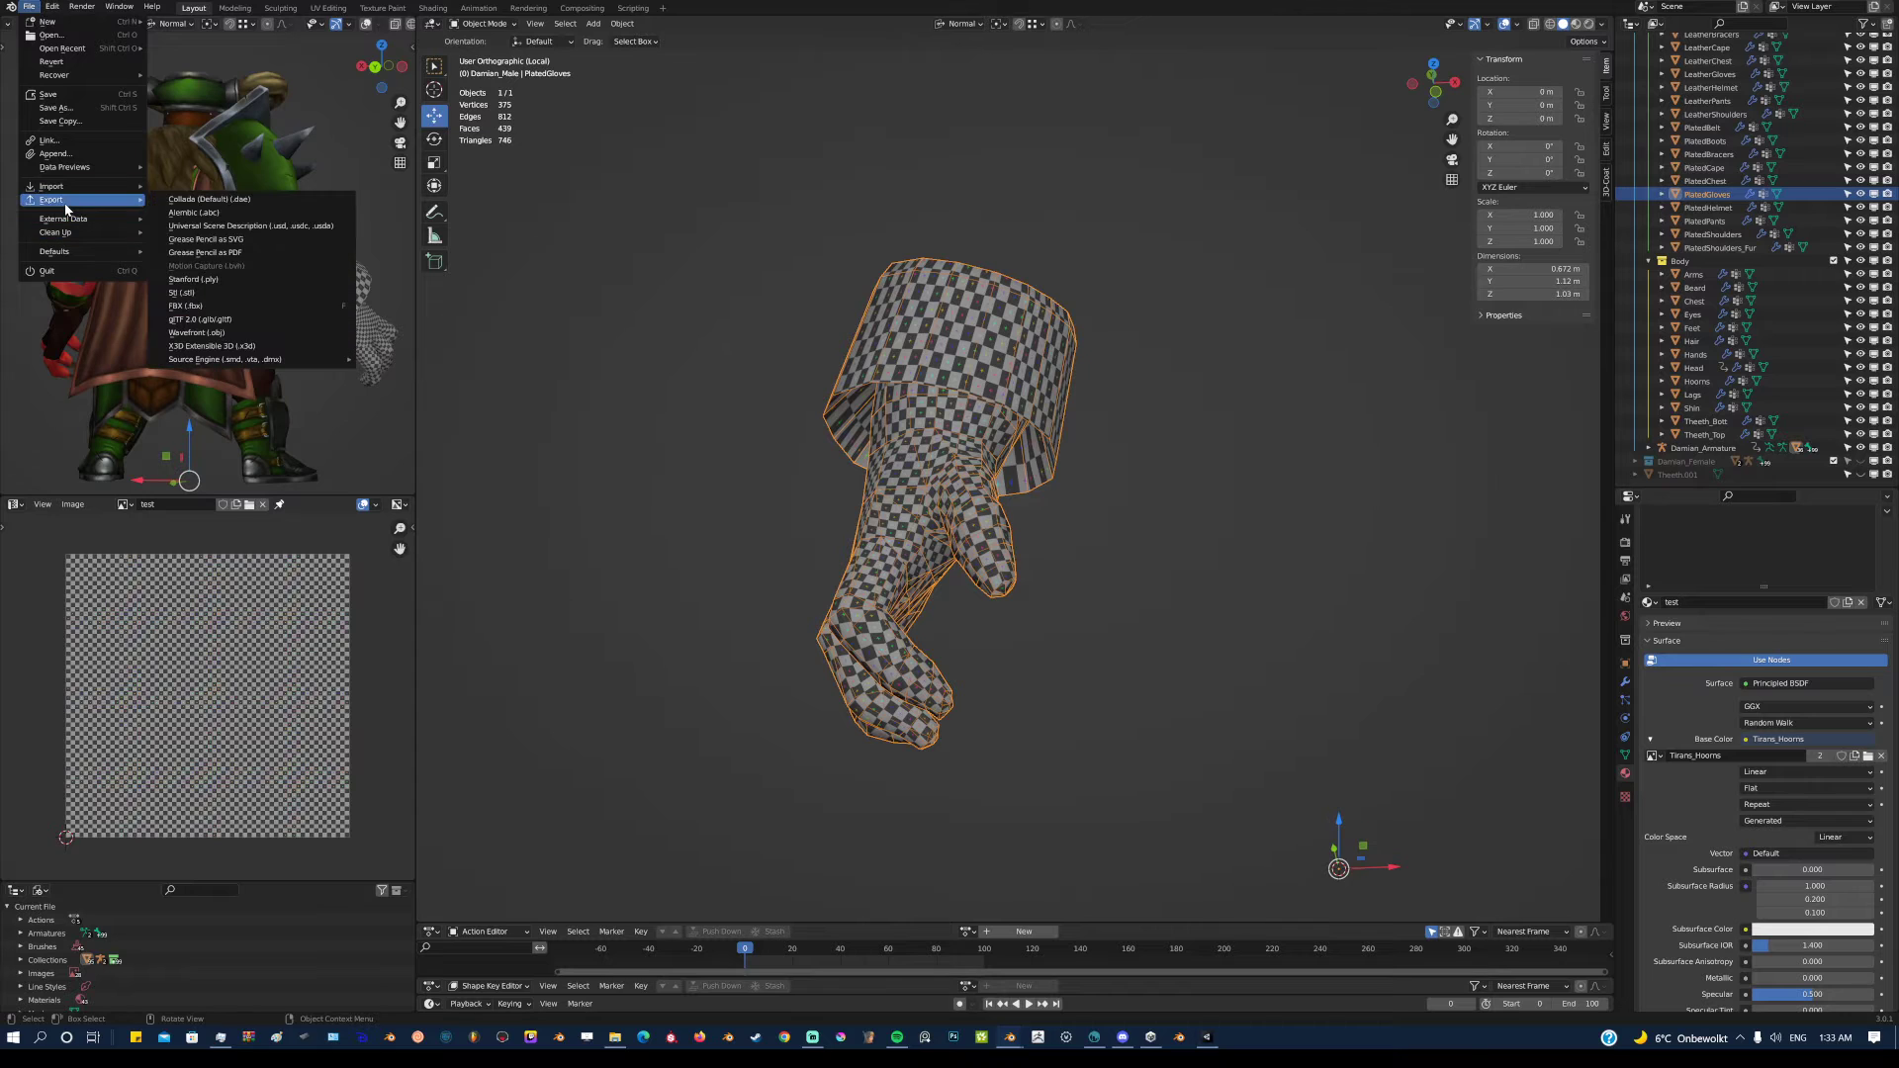
click(224, 306)
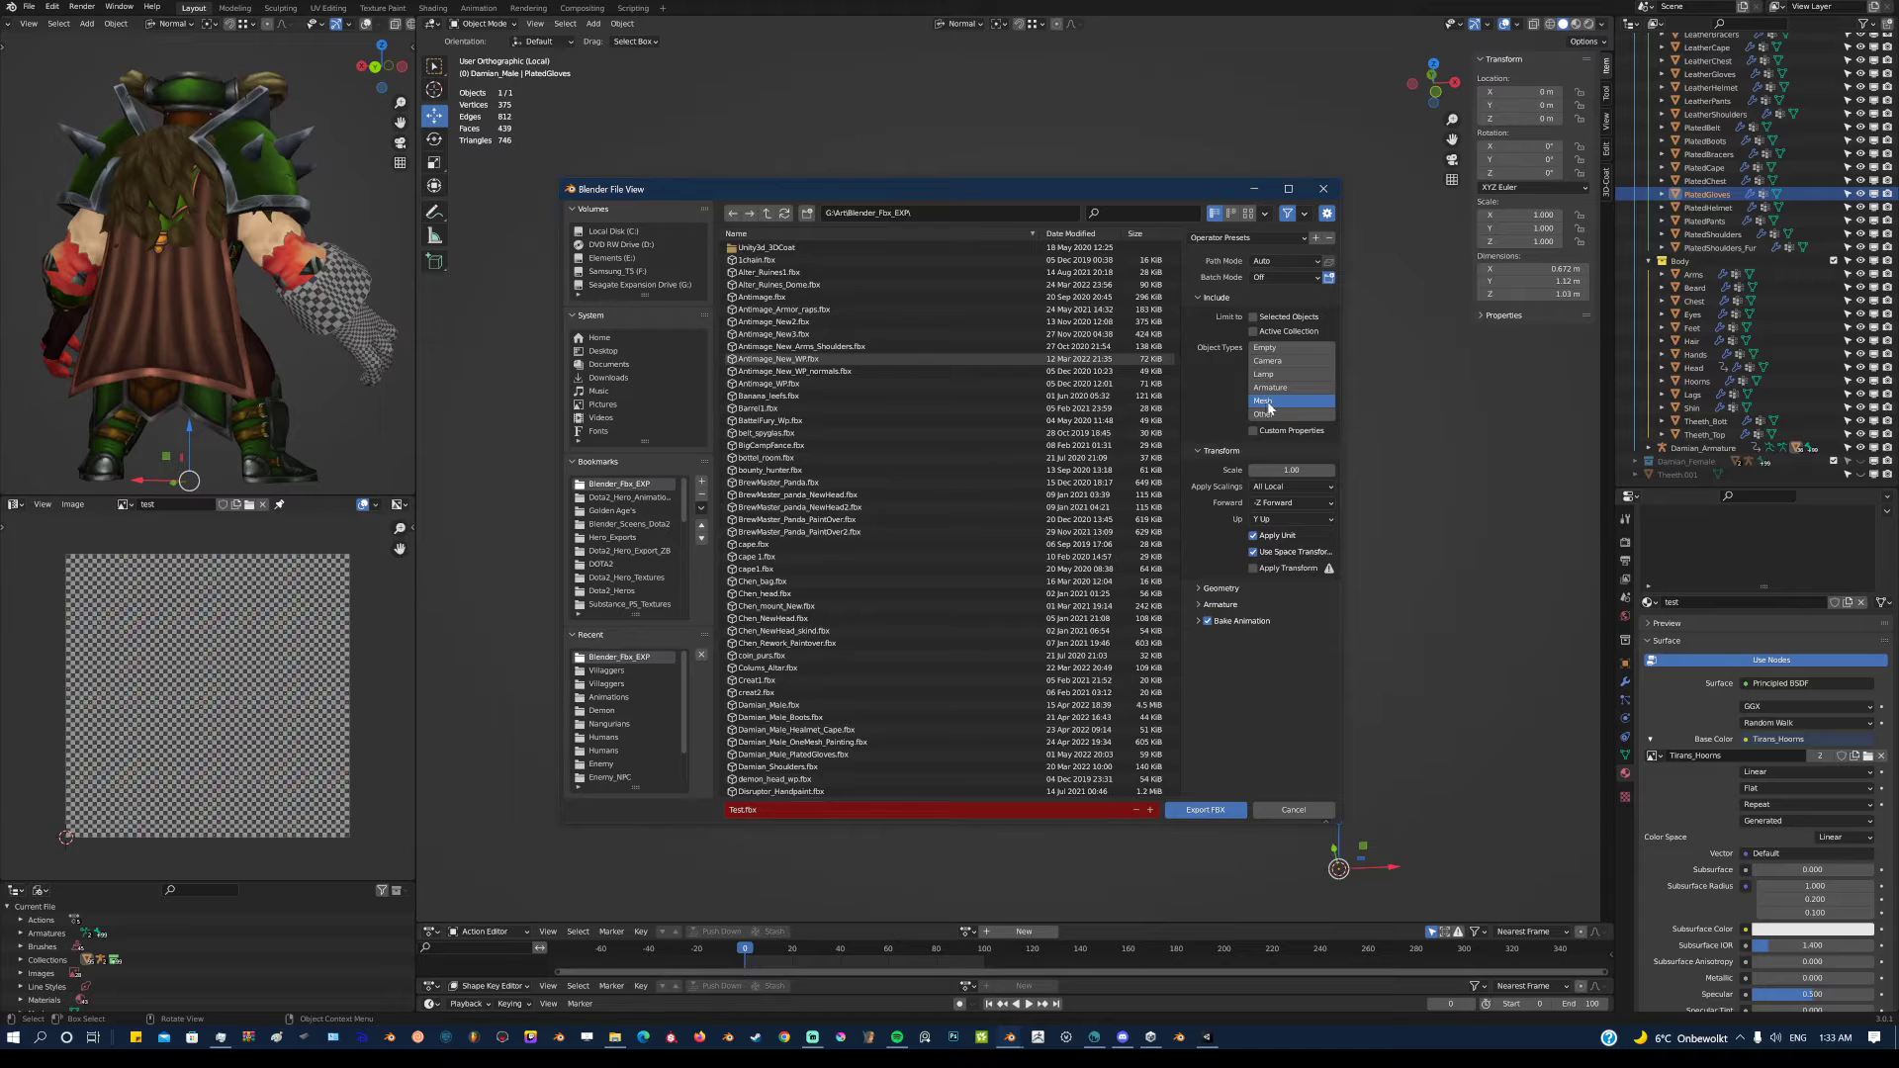
click(1254, 316)
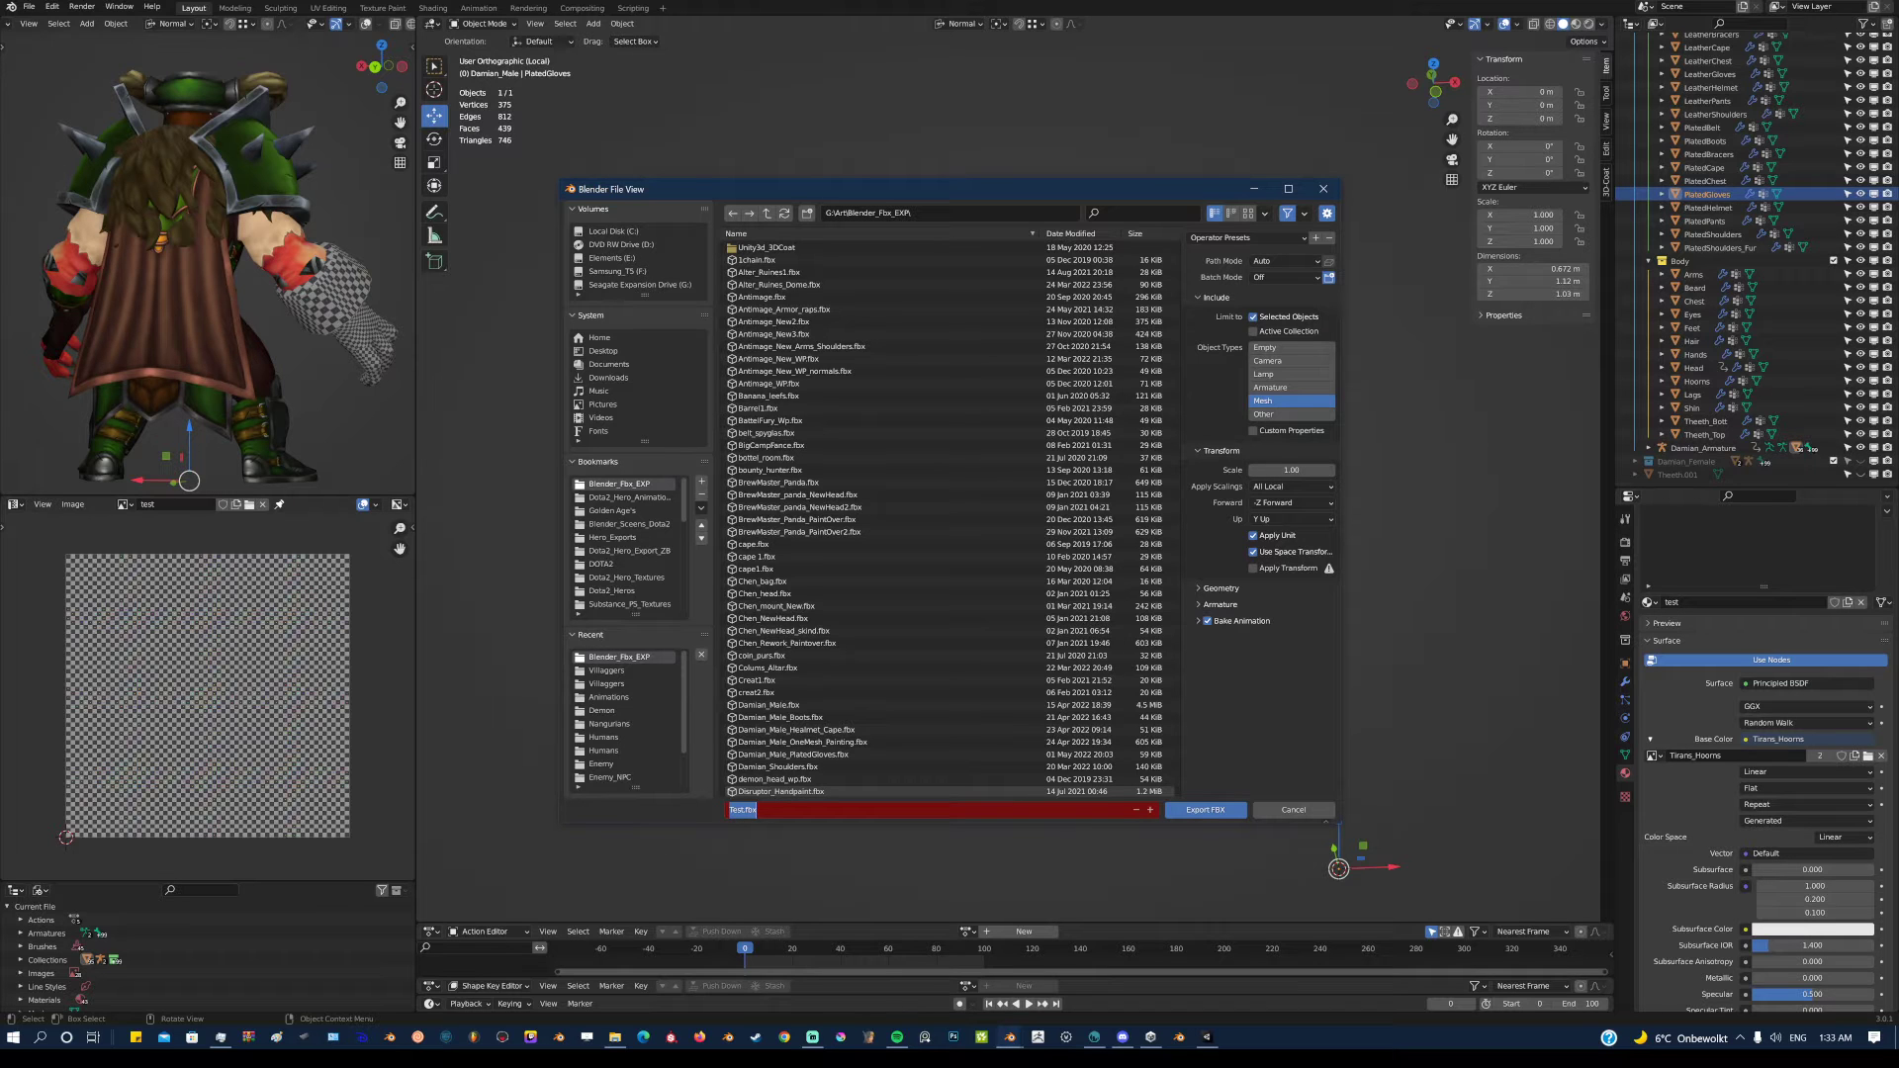
click(1204, 810)
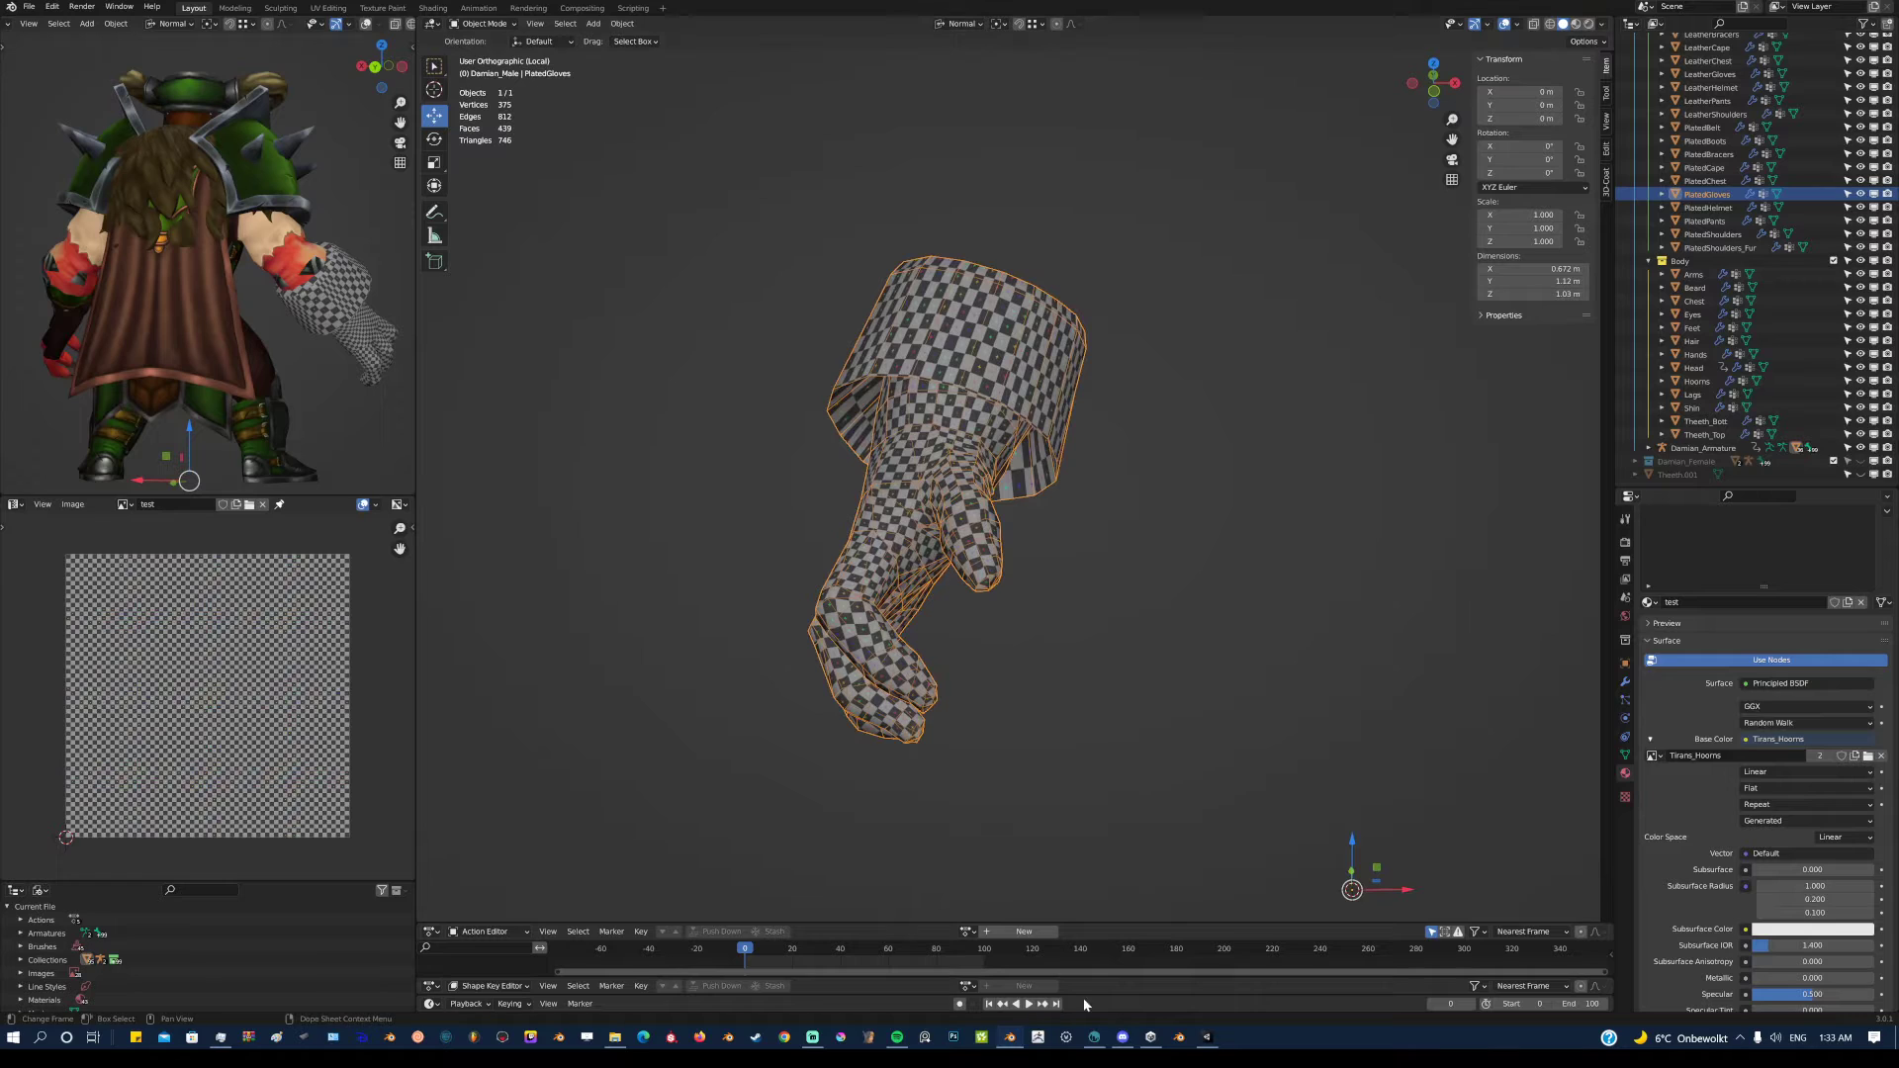
Switch to 3D-Coat, widen its viewport, and look through the model import options
click(1094, 1038)
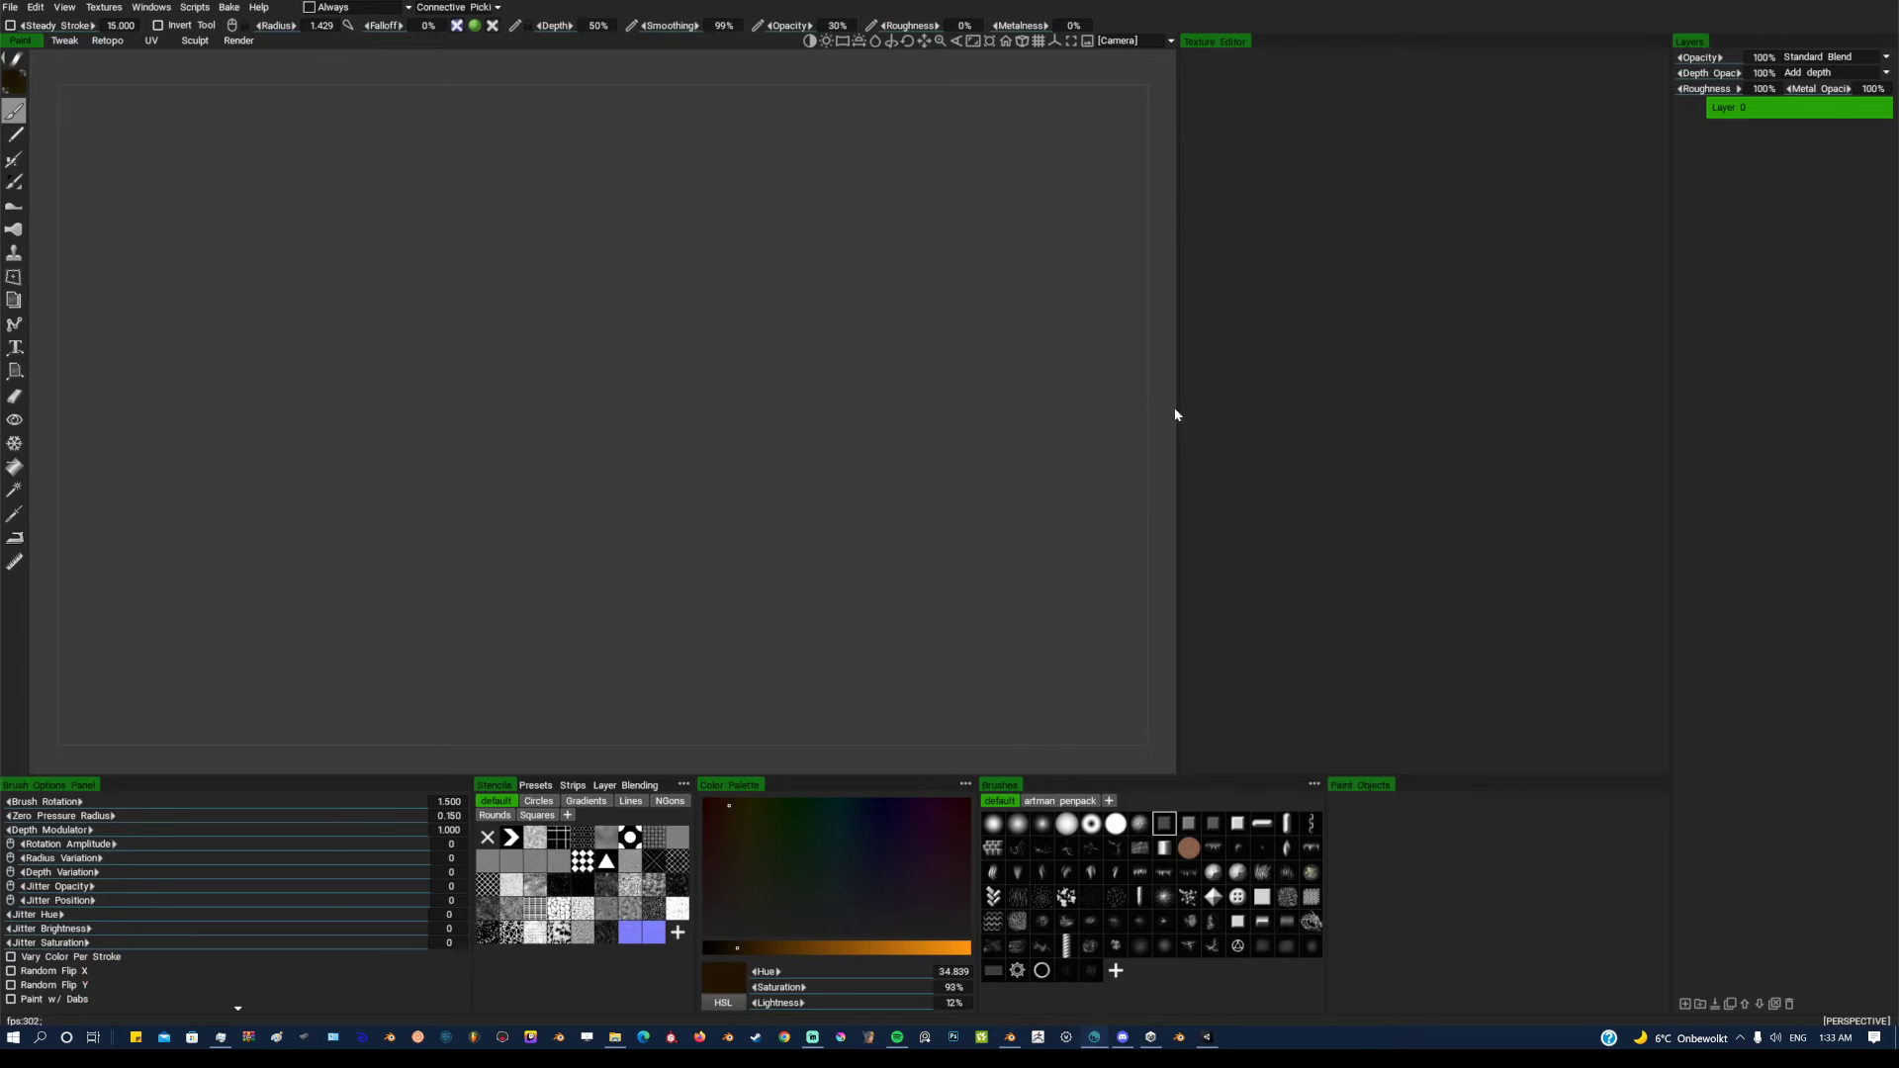
drag(1174, 411, 1290, 411)
click(14, 8)
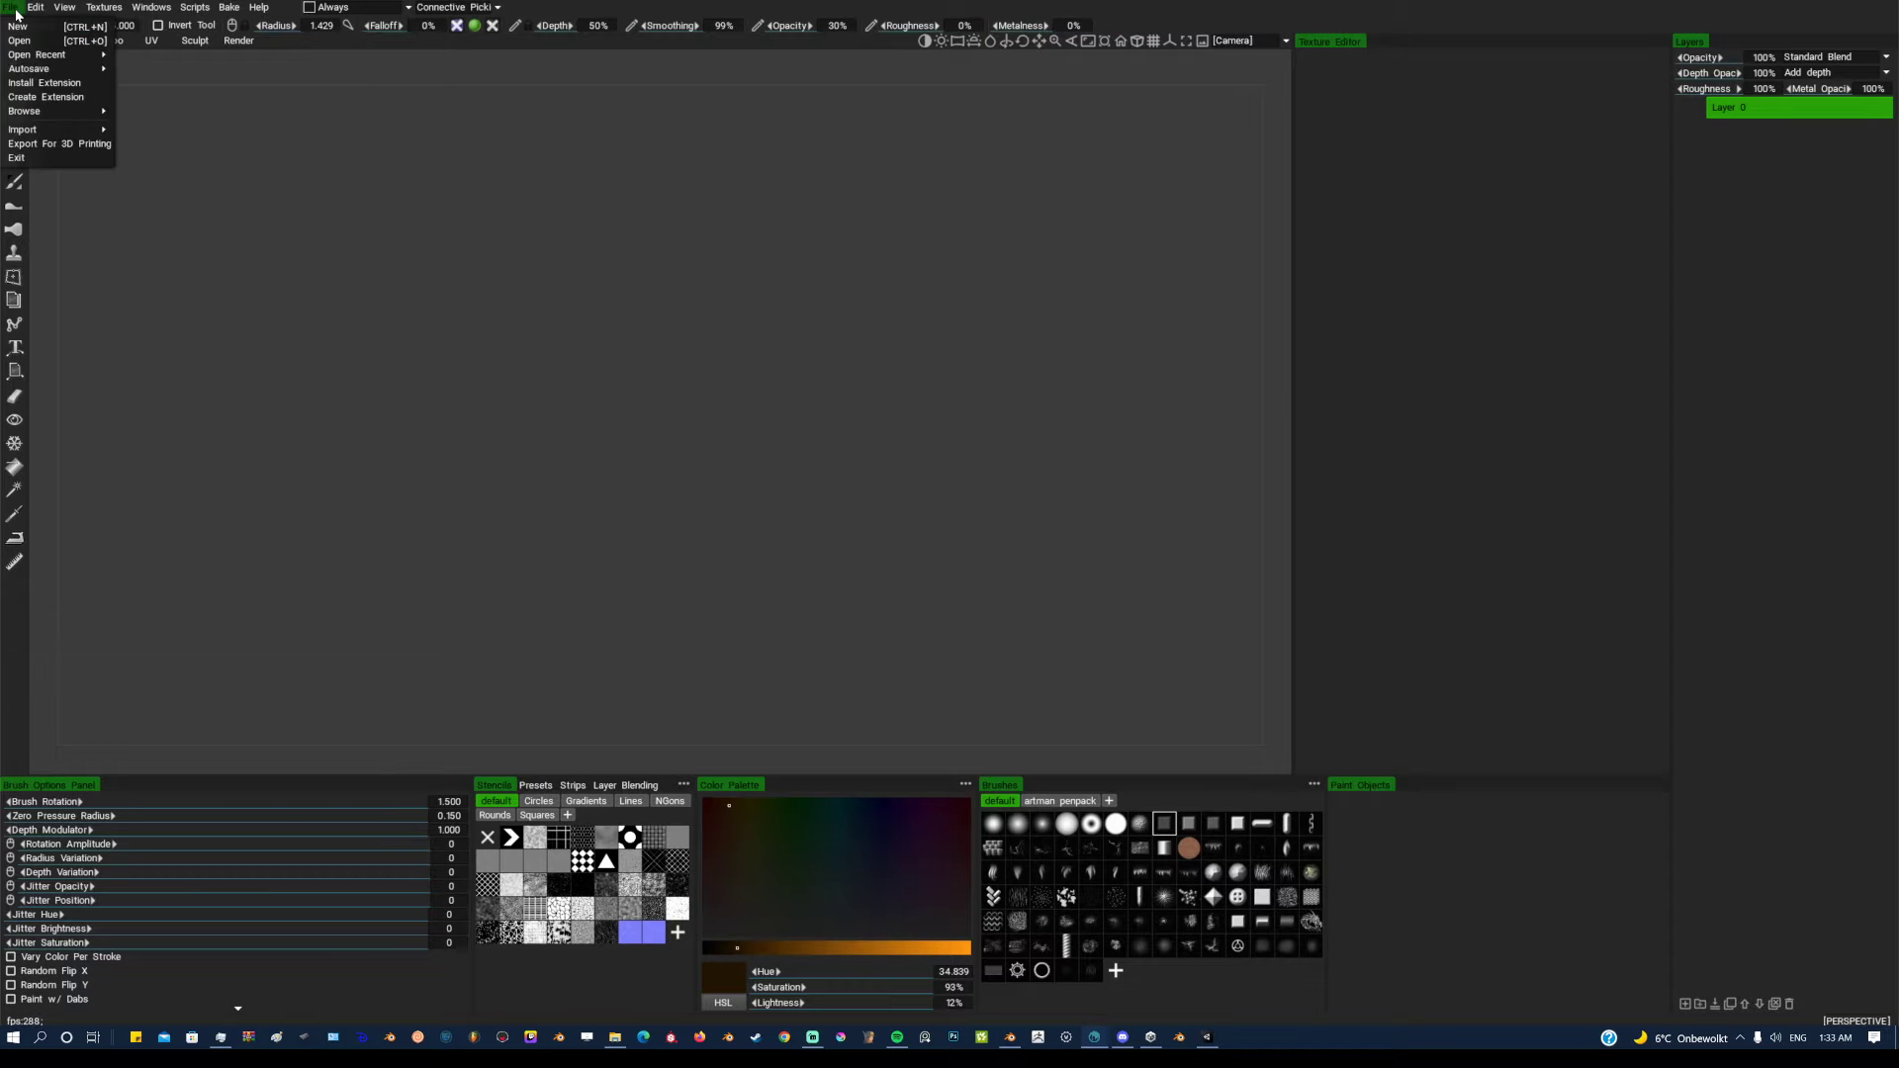
mouse_move(59, 129)
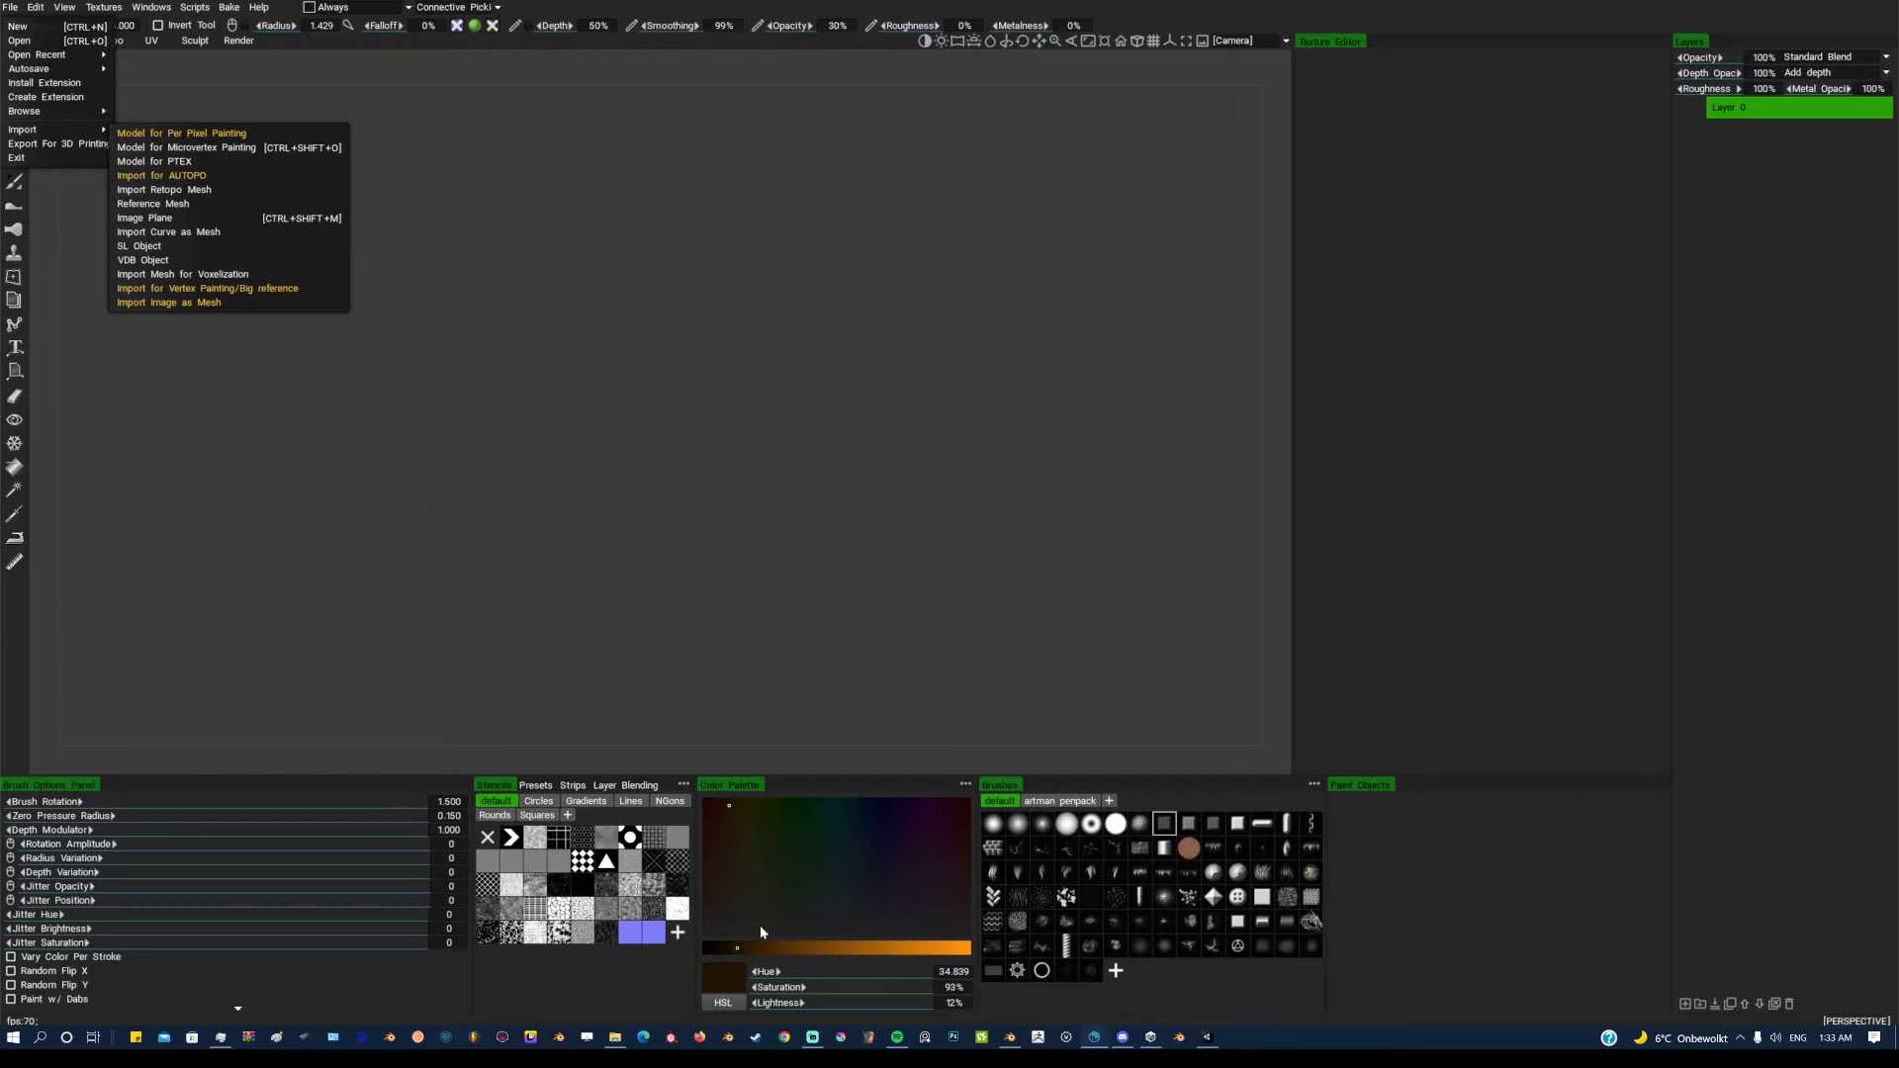
Switch to Blender and select all UV islands of the gloves in Edit Mode to review their layout
click(1010, 1036)
key(Tab)
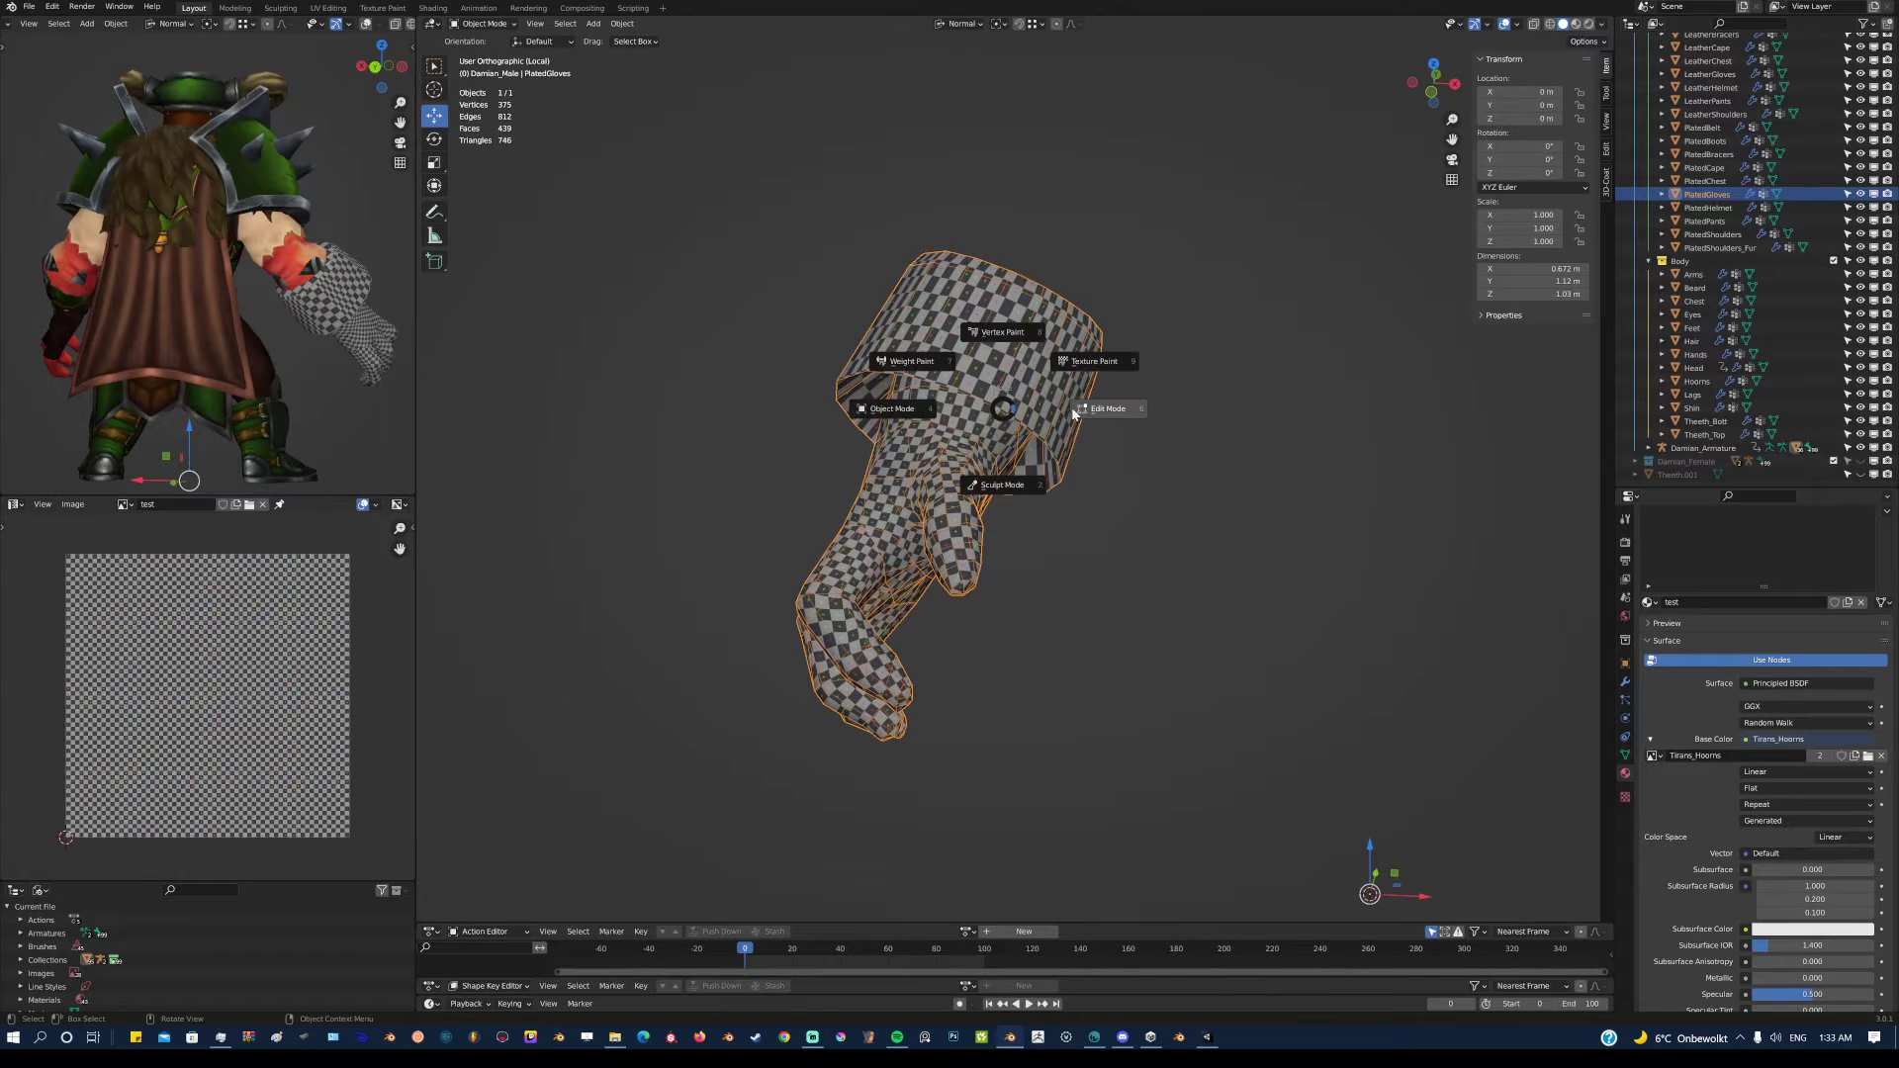
drag(37, 537, 370, 851)
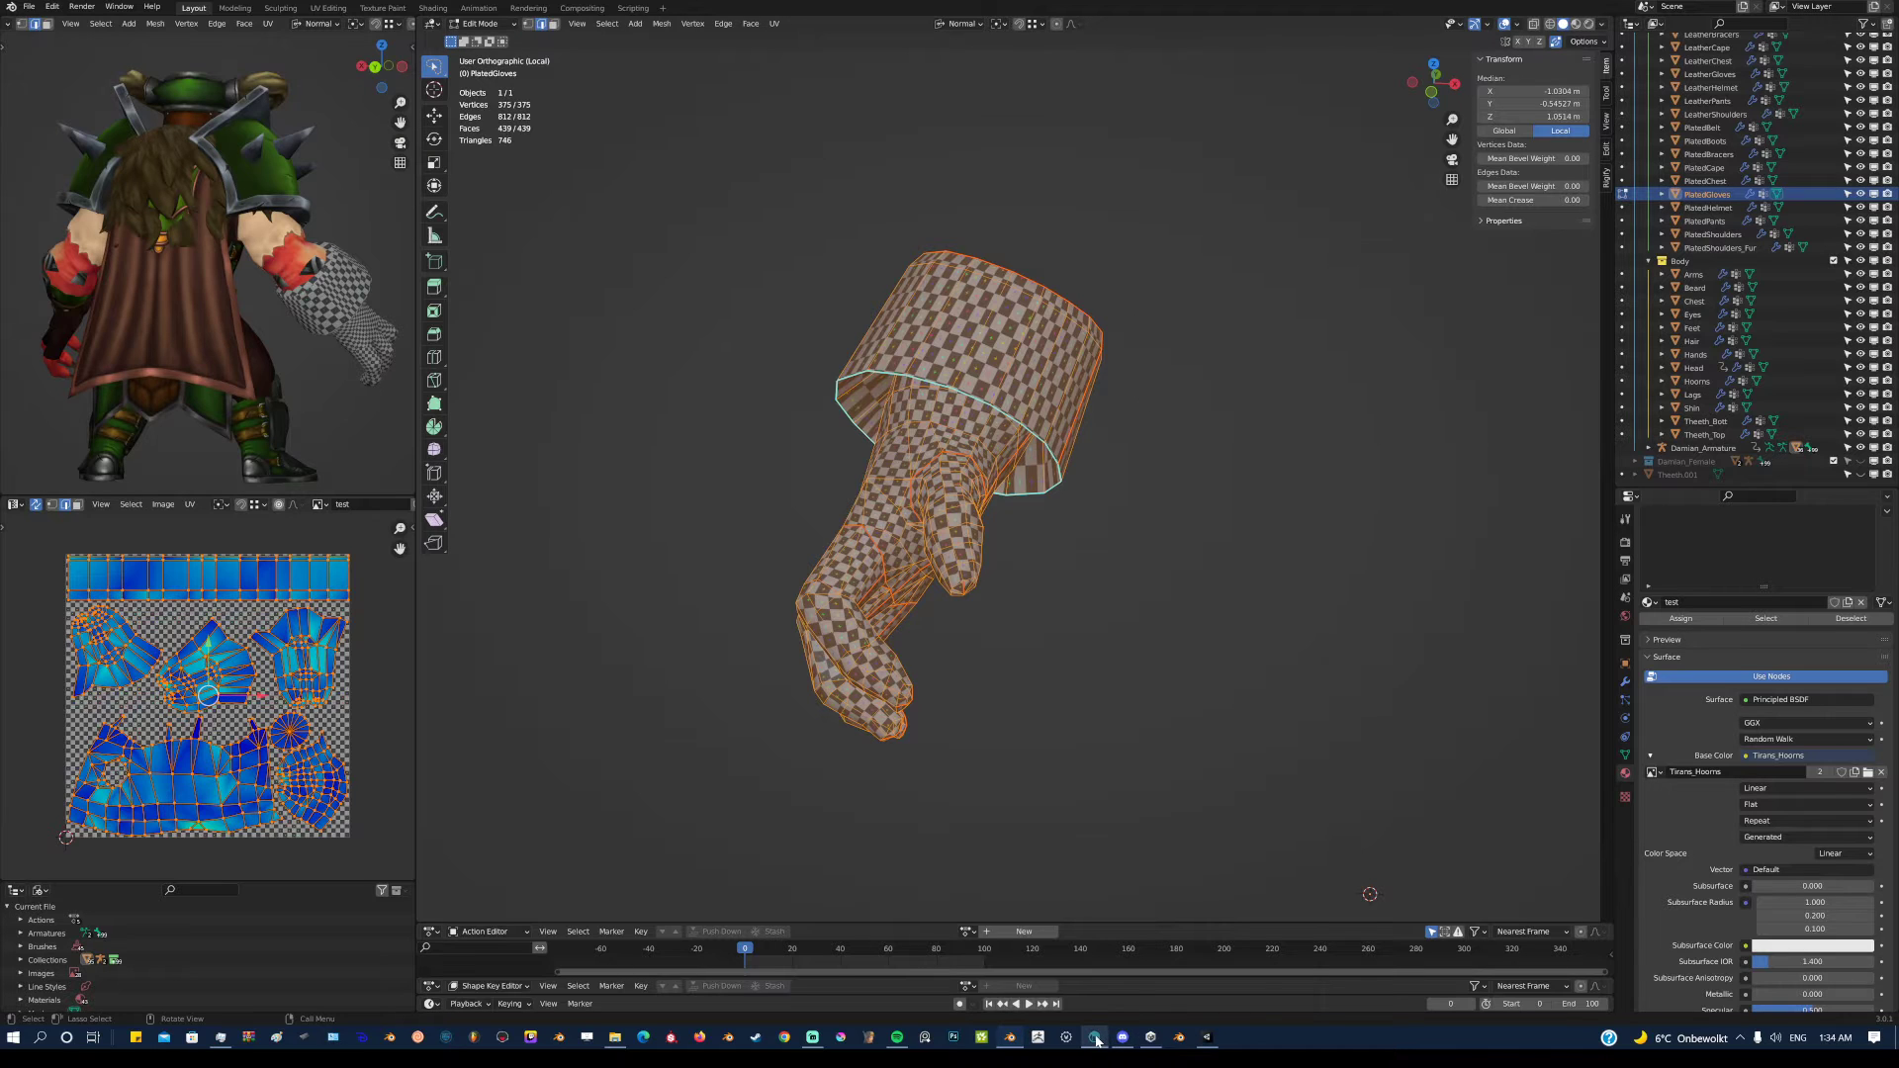
Switch to 3D-Coat and load the Test model from the Blender_Fbx_EXP folder for per-pixel painting
mouse_move(1096, 1040)
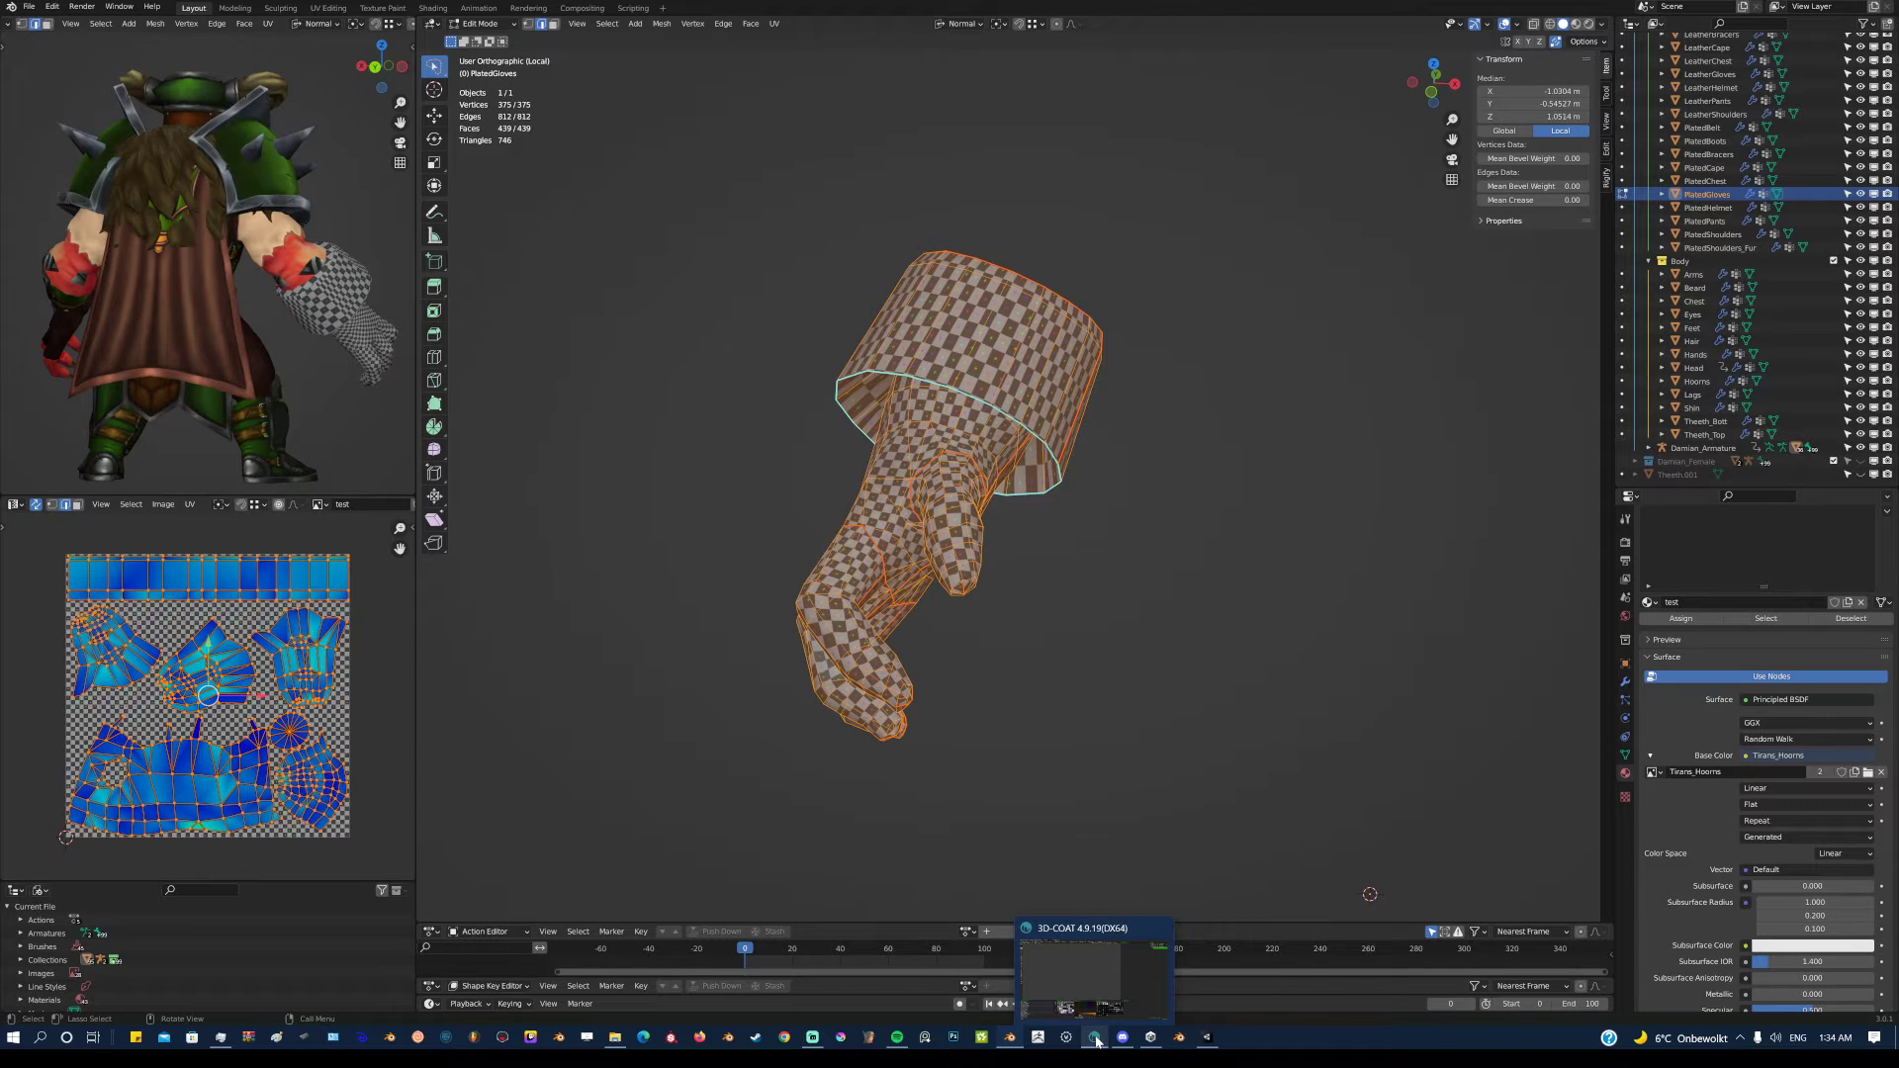
click(1096, 1040)
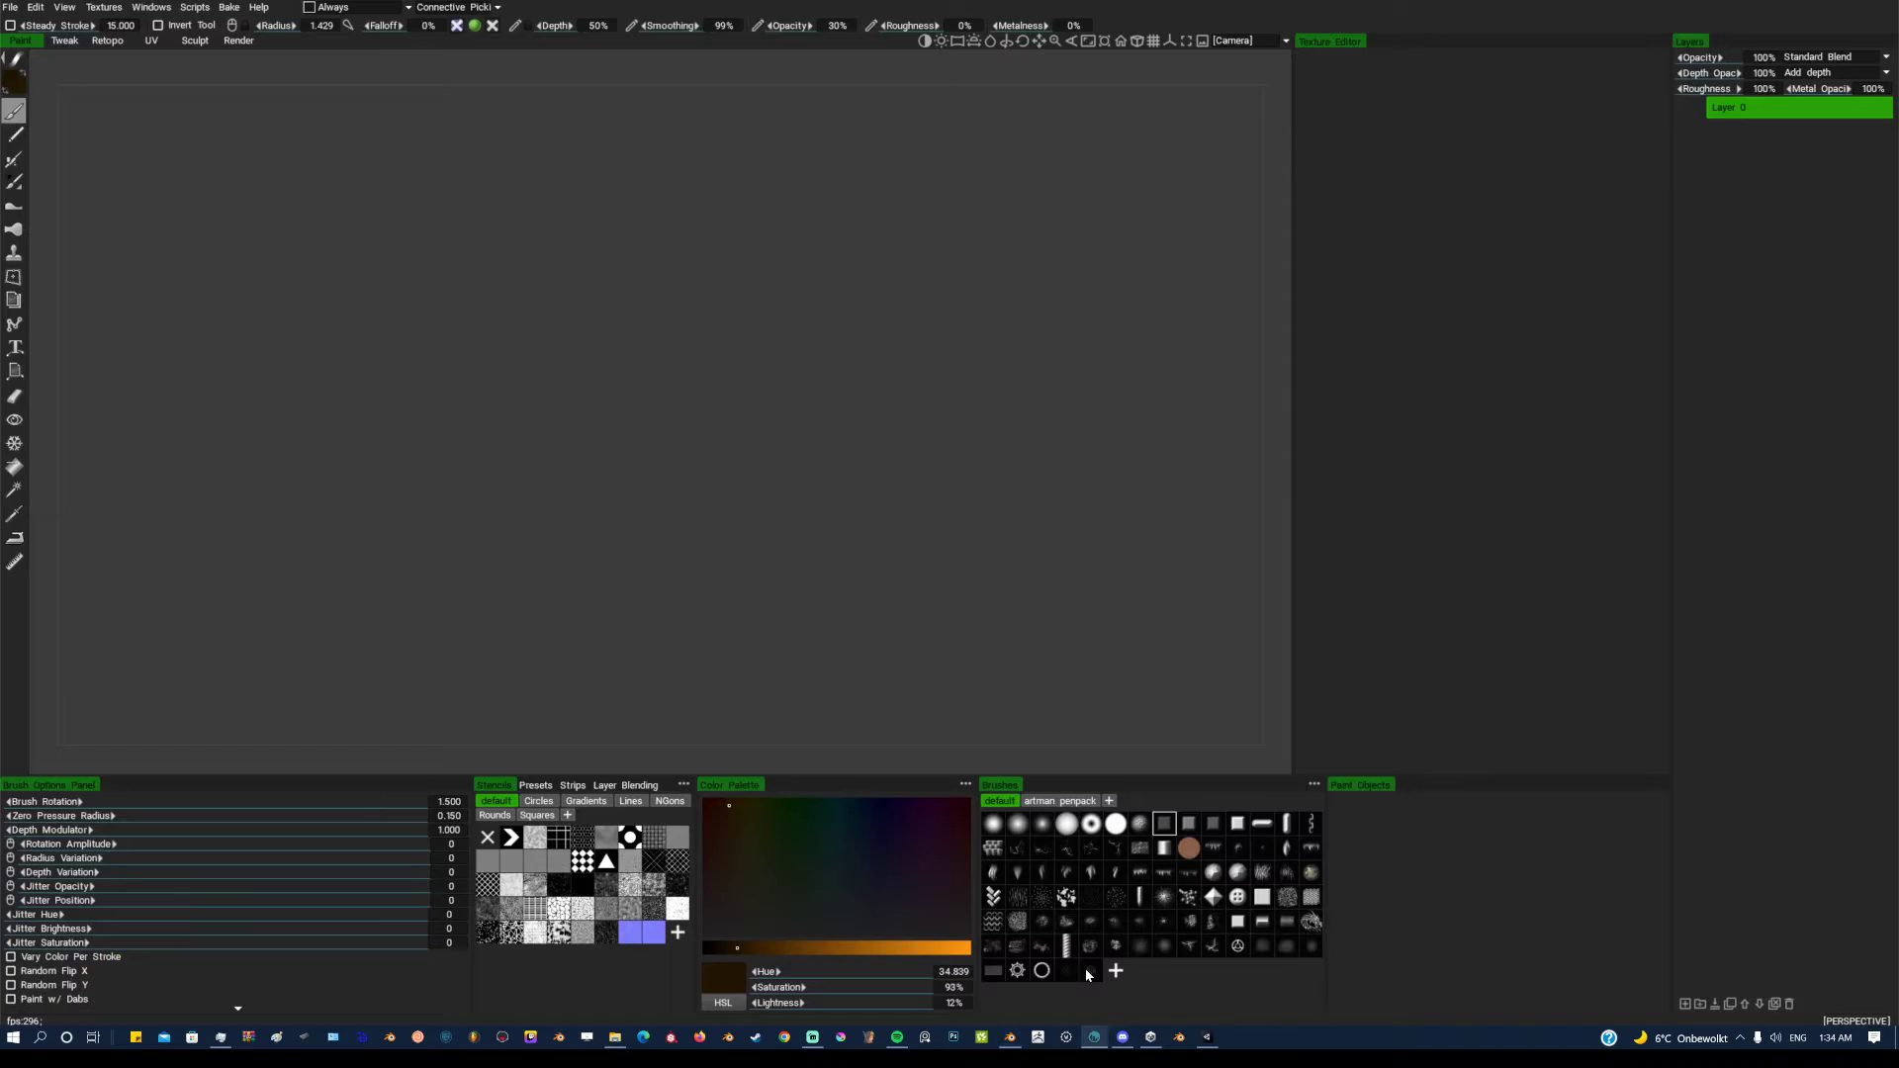
click(15, 9)
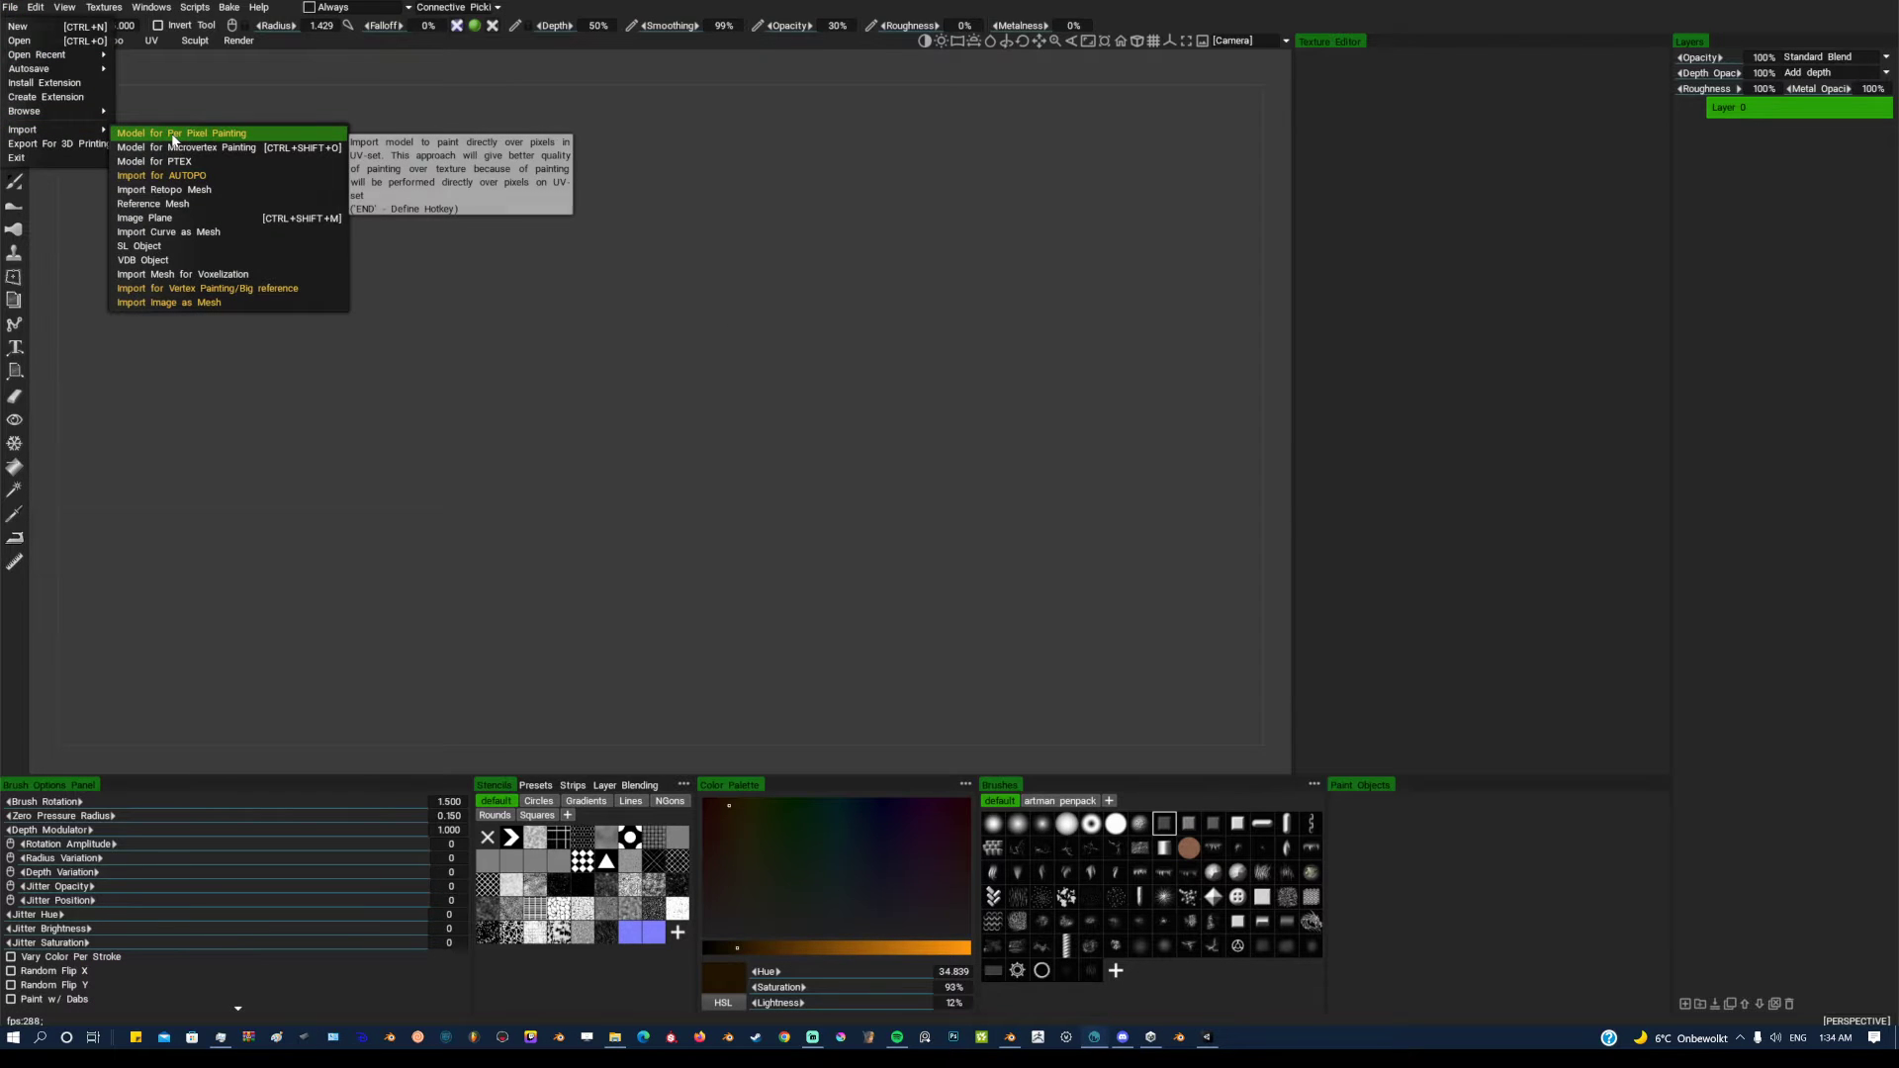
click(247, 135)
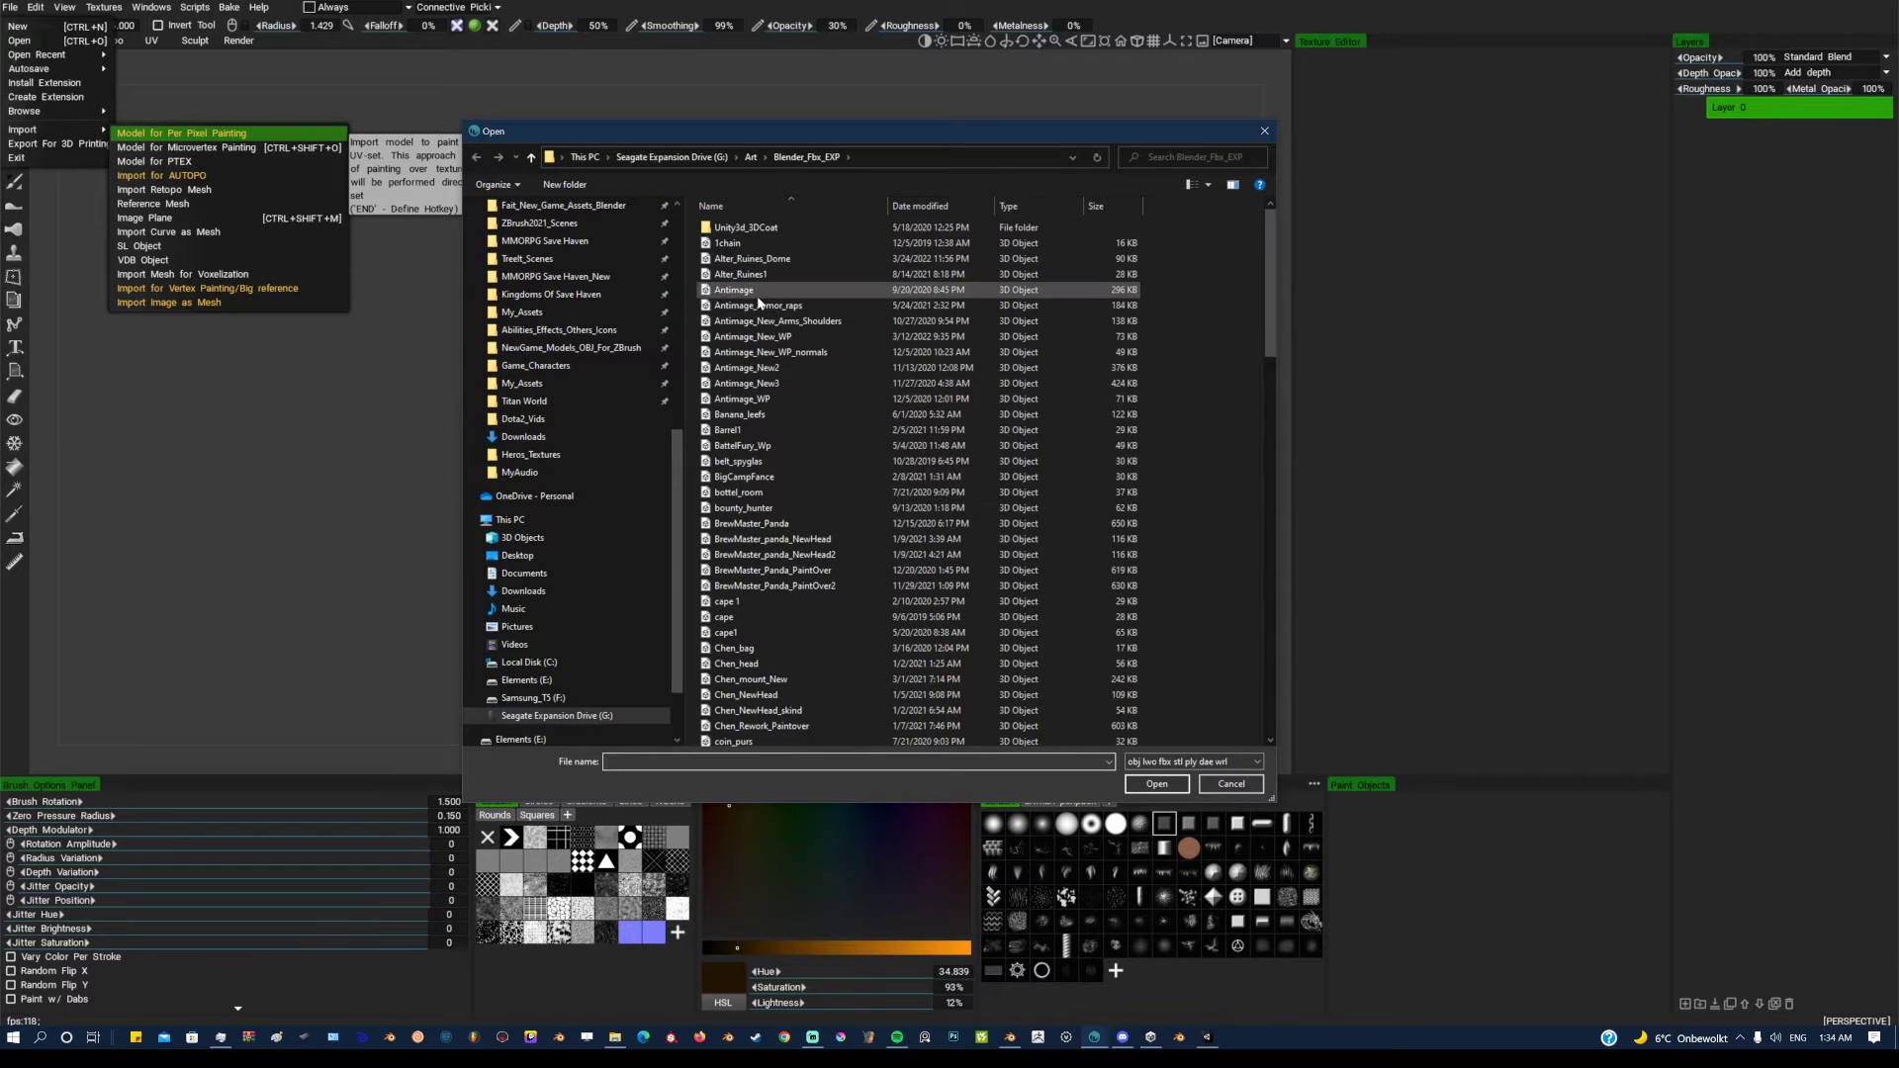
scroll(799, 495, down, 15)
scroll(792, 534, down, 11)
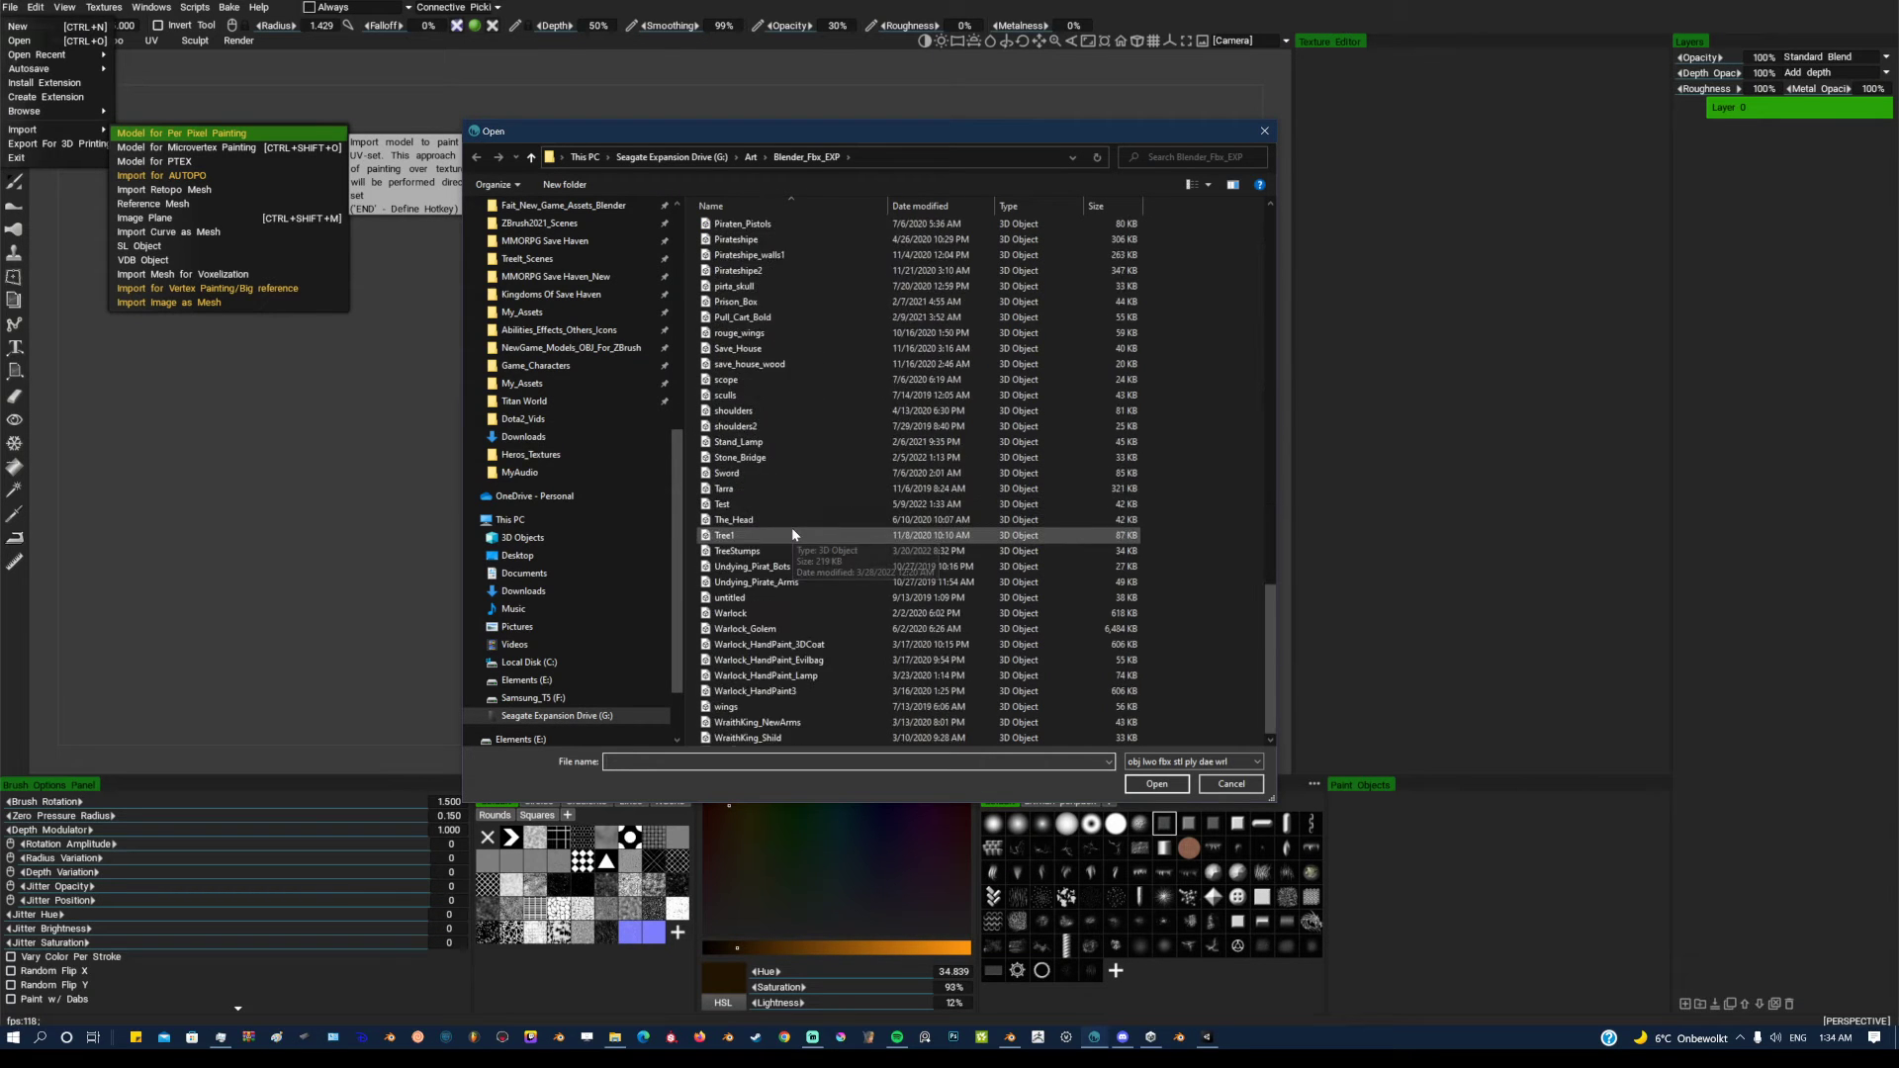
click(744, 506)
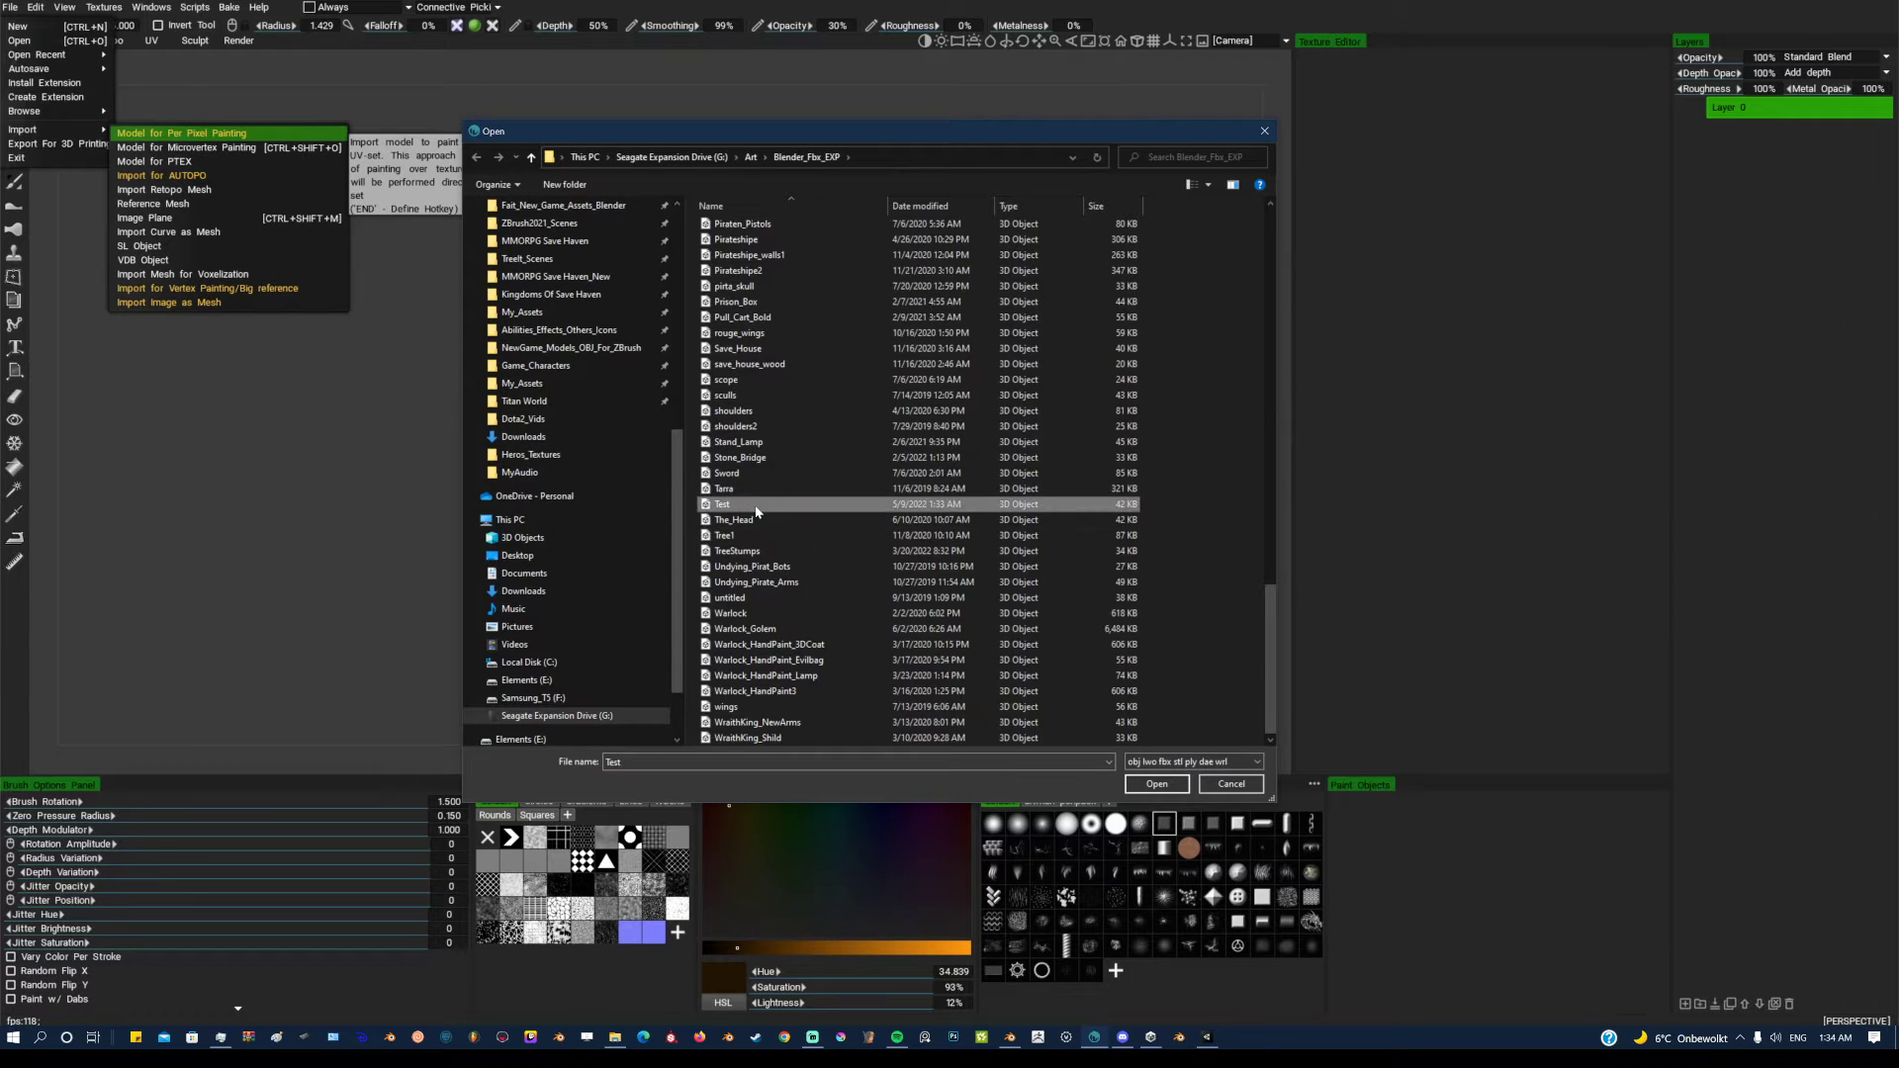
click(1156, 783)
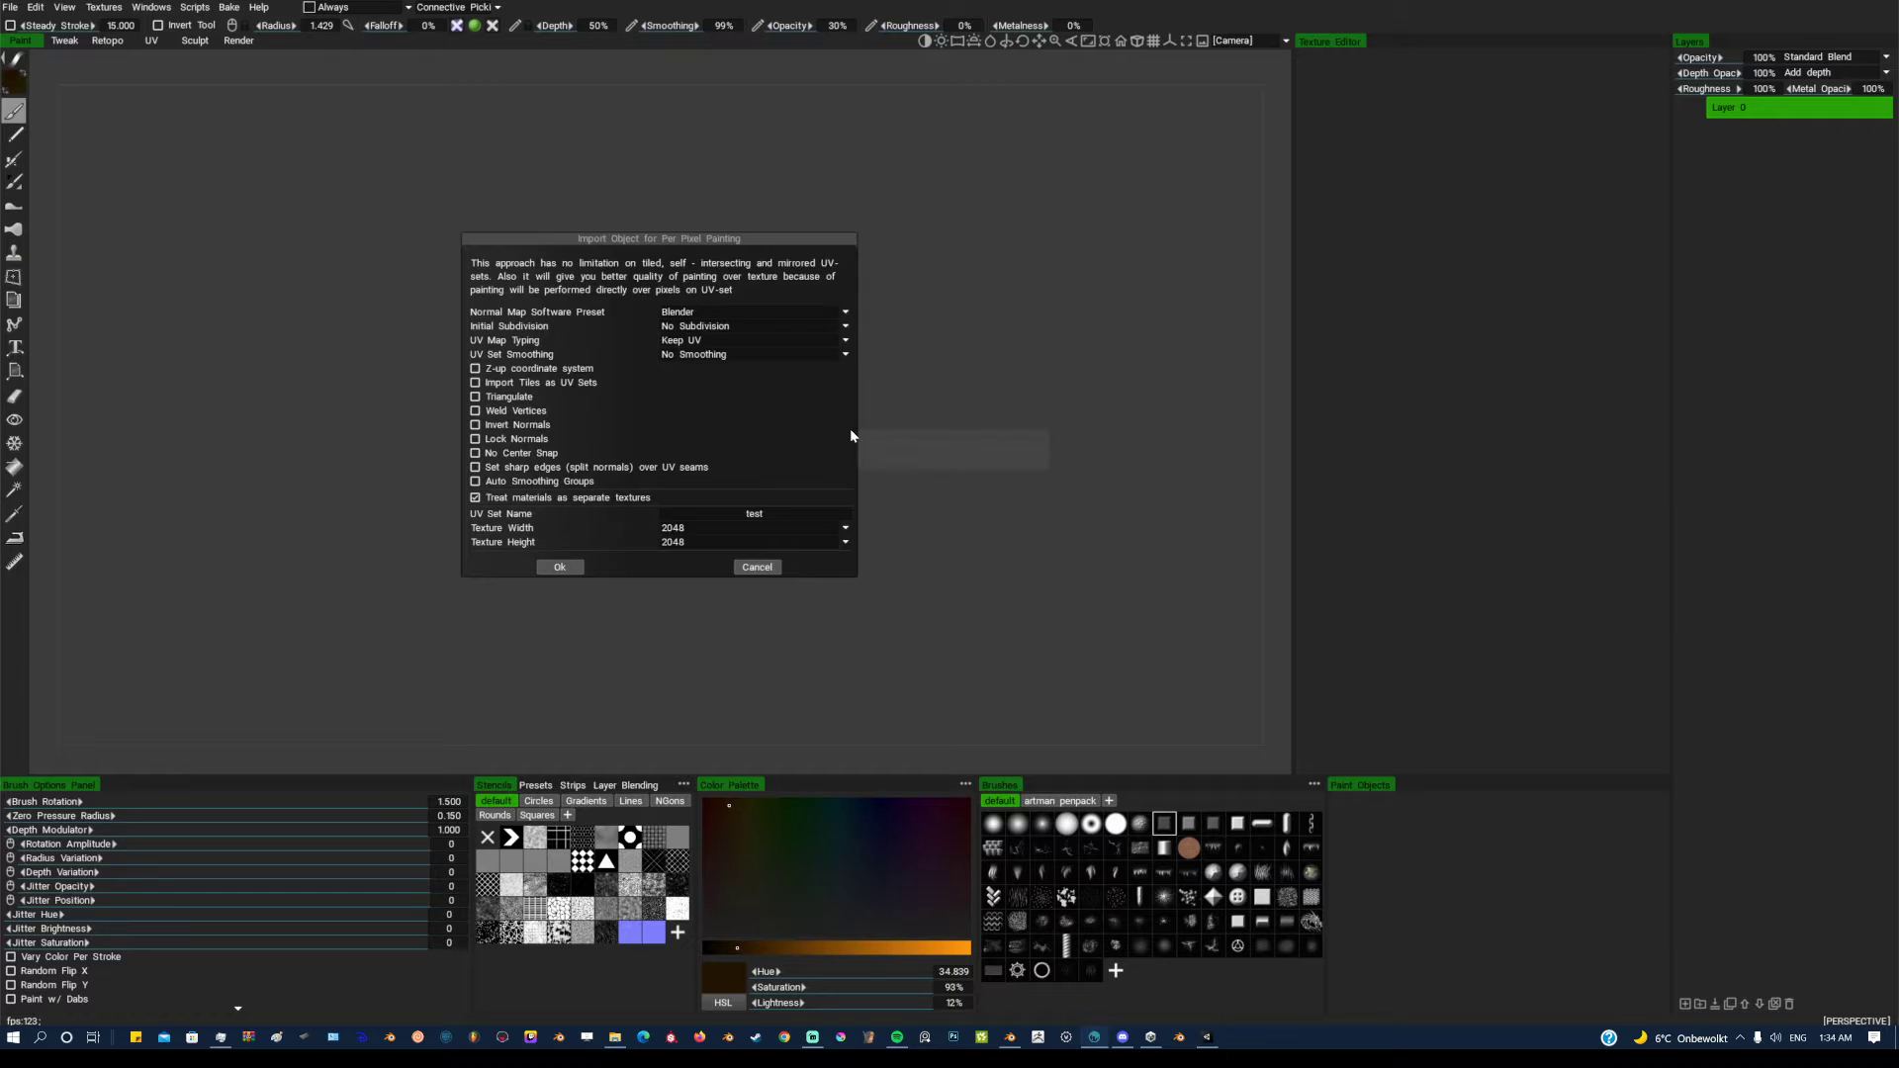
drag(702, 233, 861, 217)
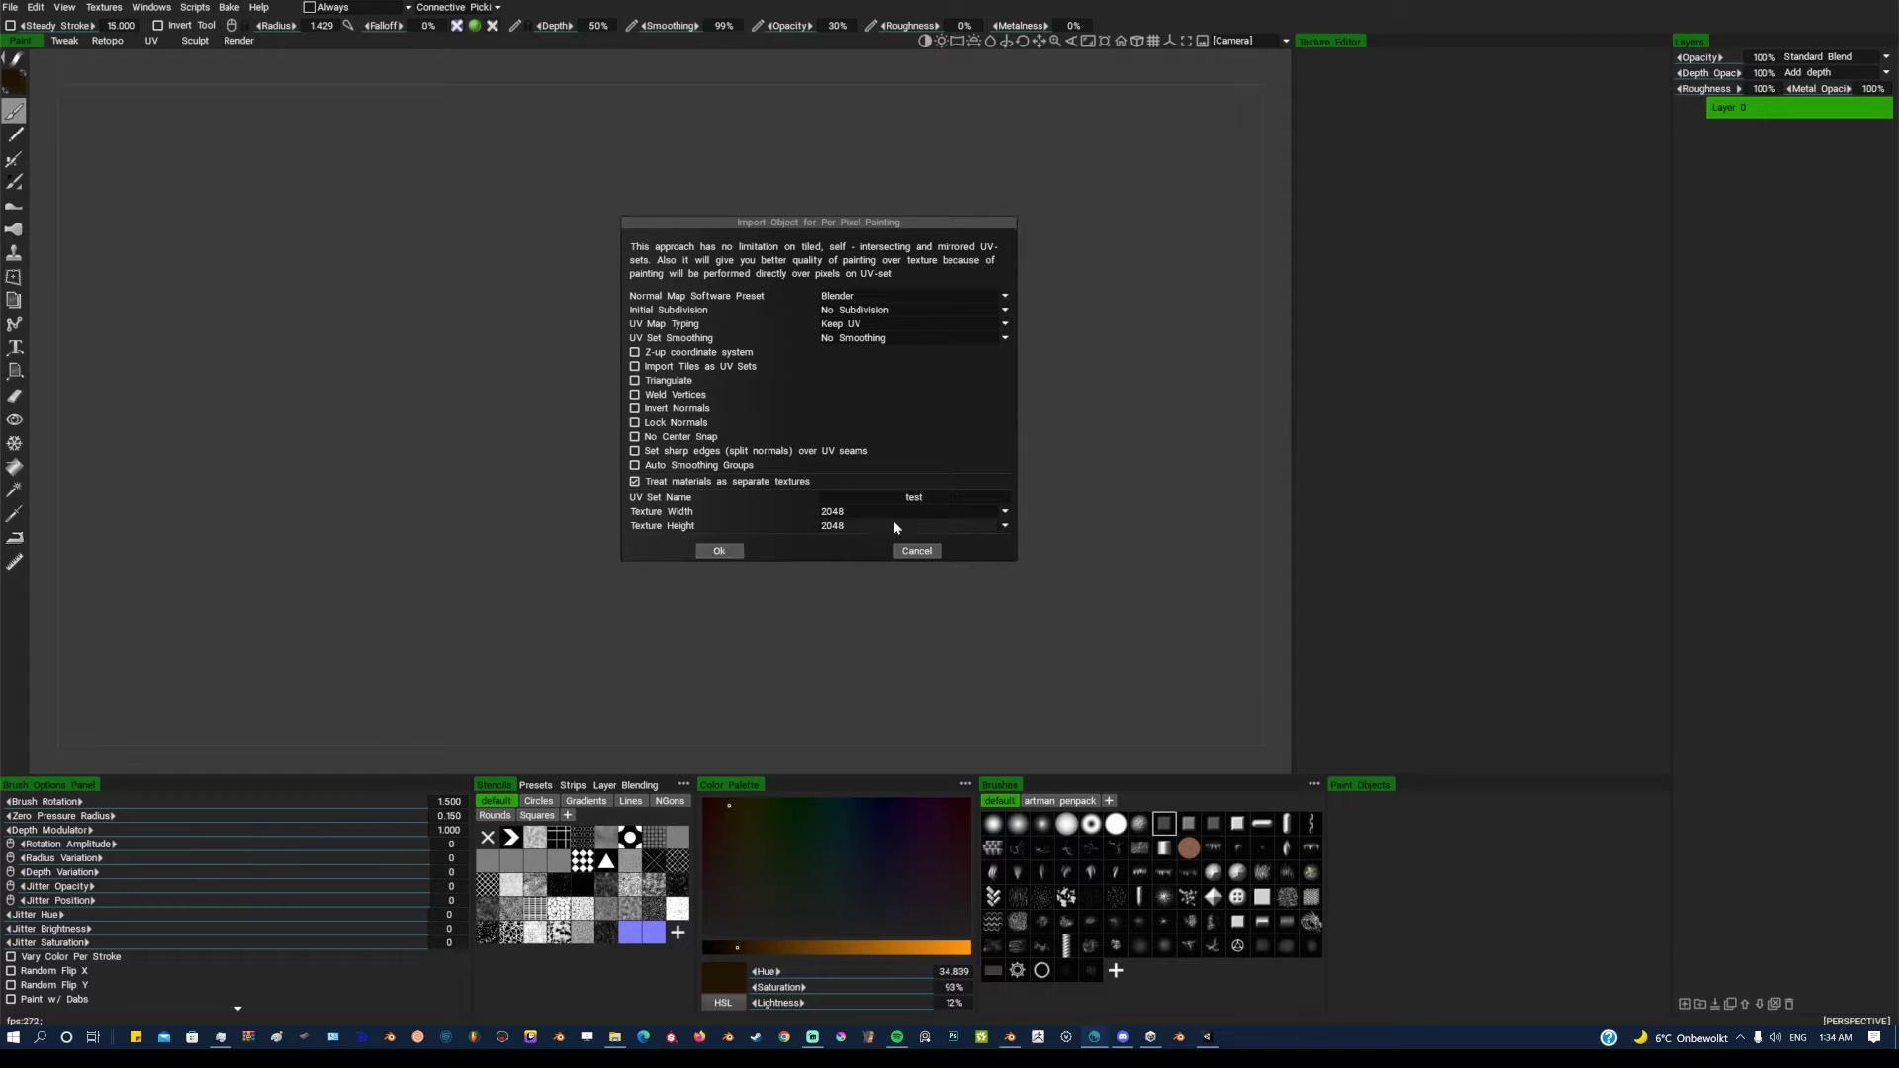
Switch to Blender, return the gloves to Object Mode, and check the name of their material slot
click(1009, 1036)
middle_drag(998, 554, 1053, 546)
key(ctrl+Tab)
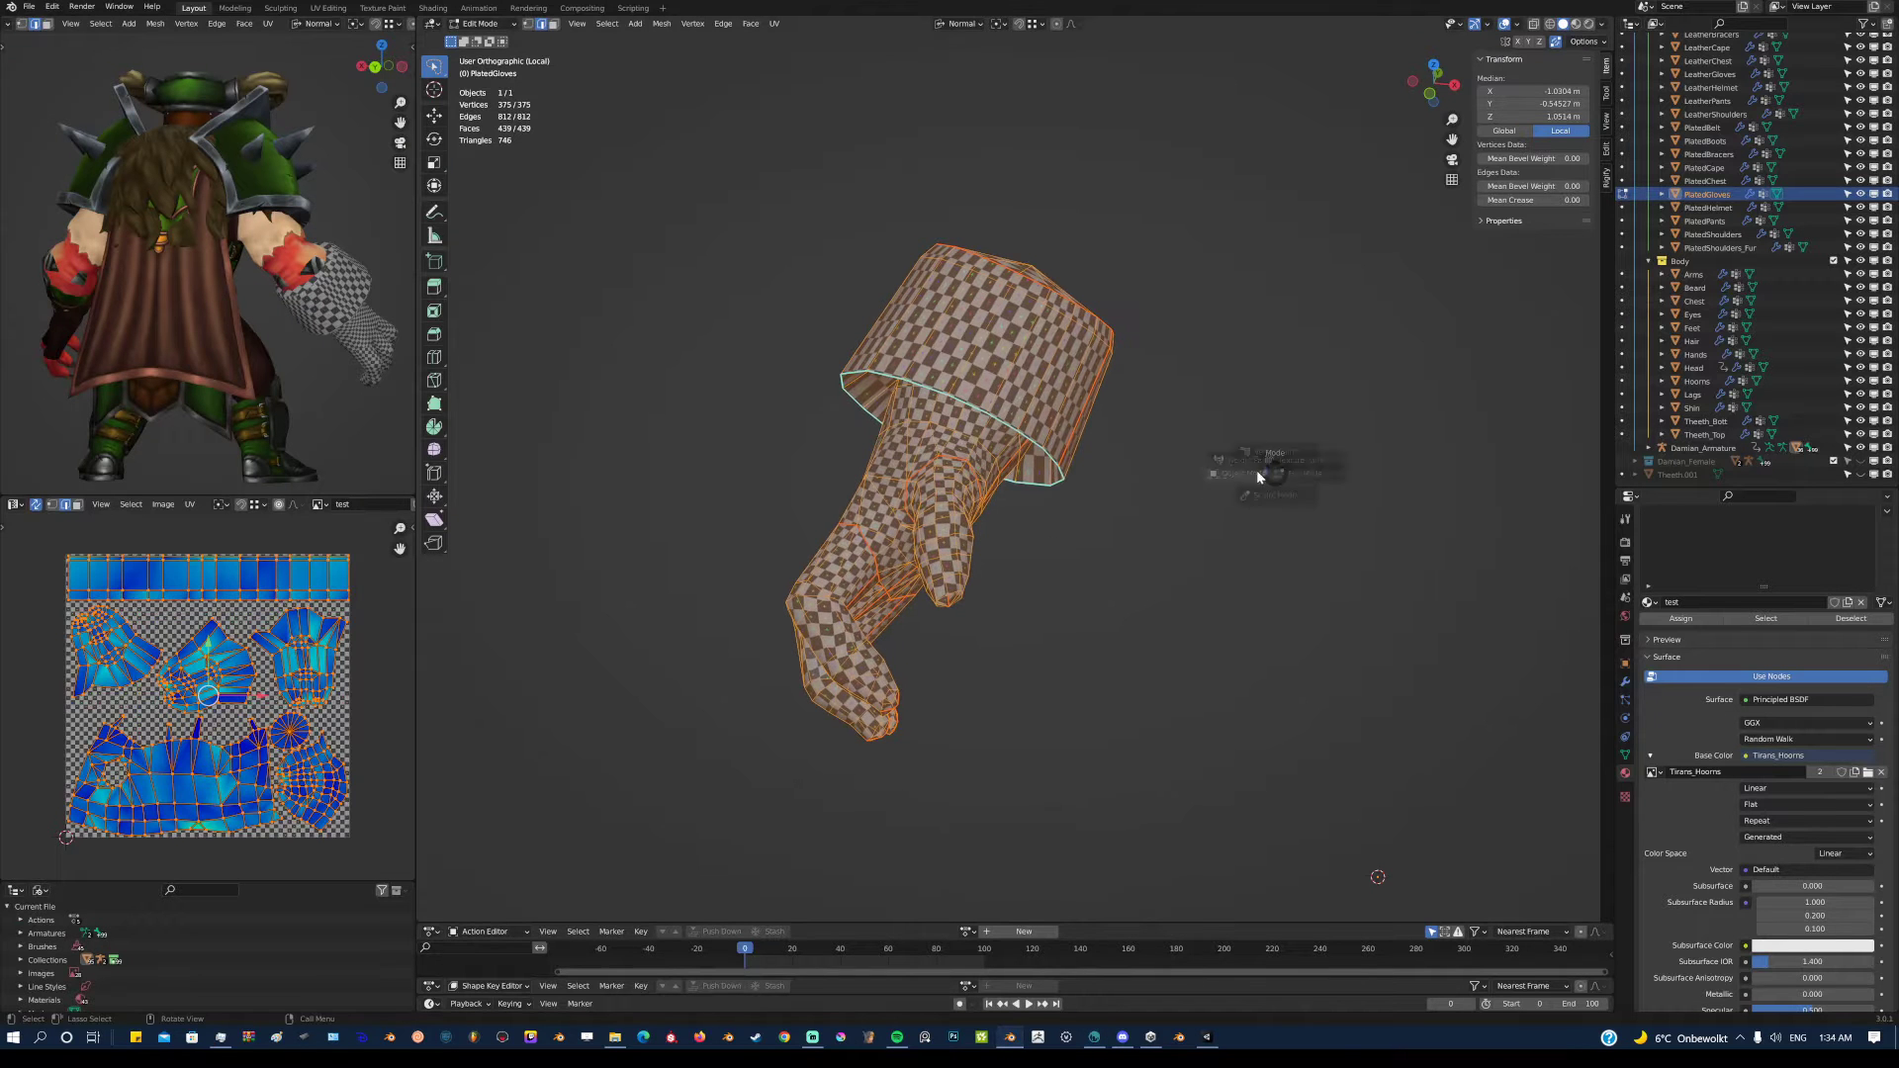
click(1159, 471)
key(a)
key(a)
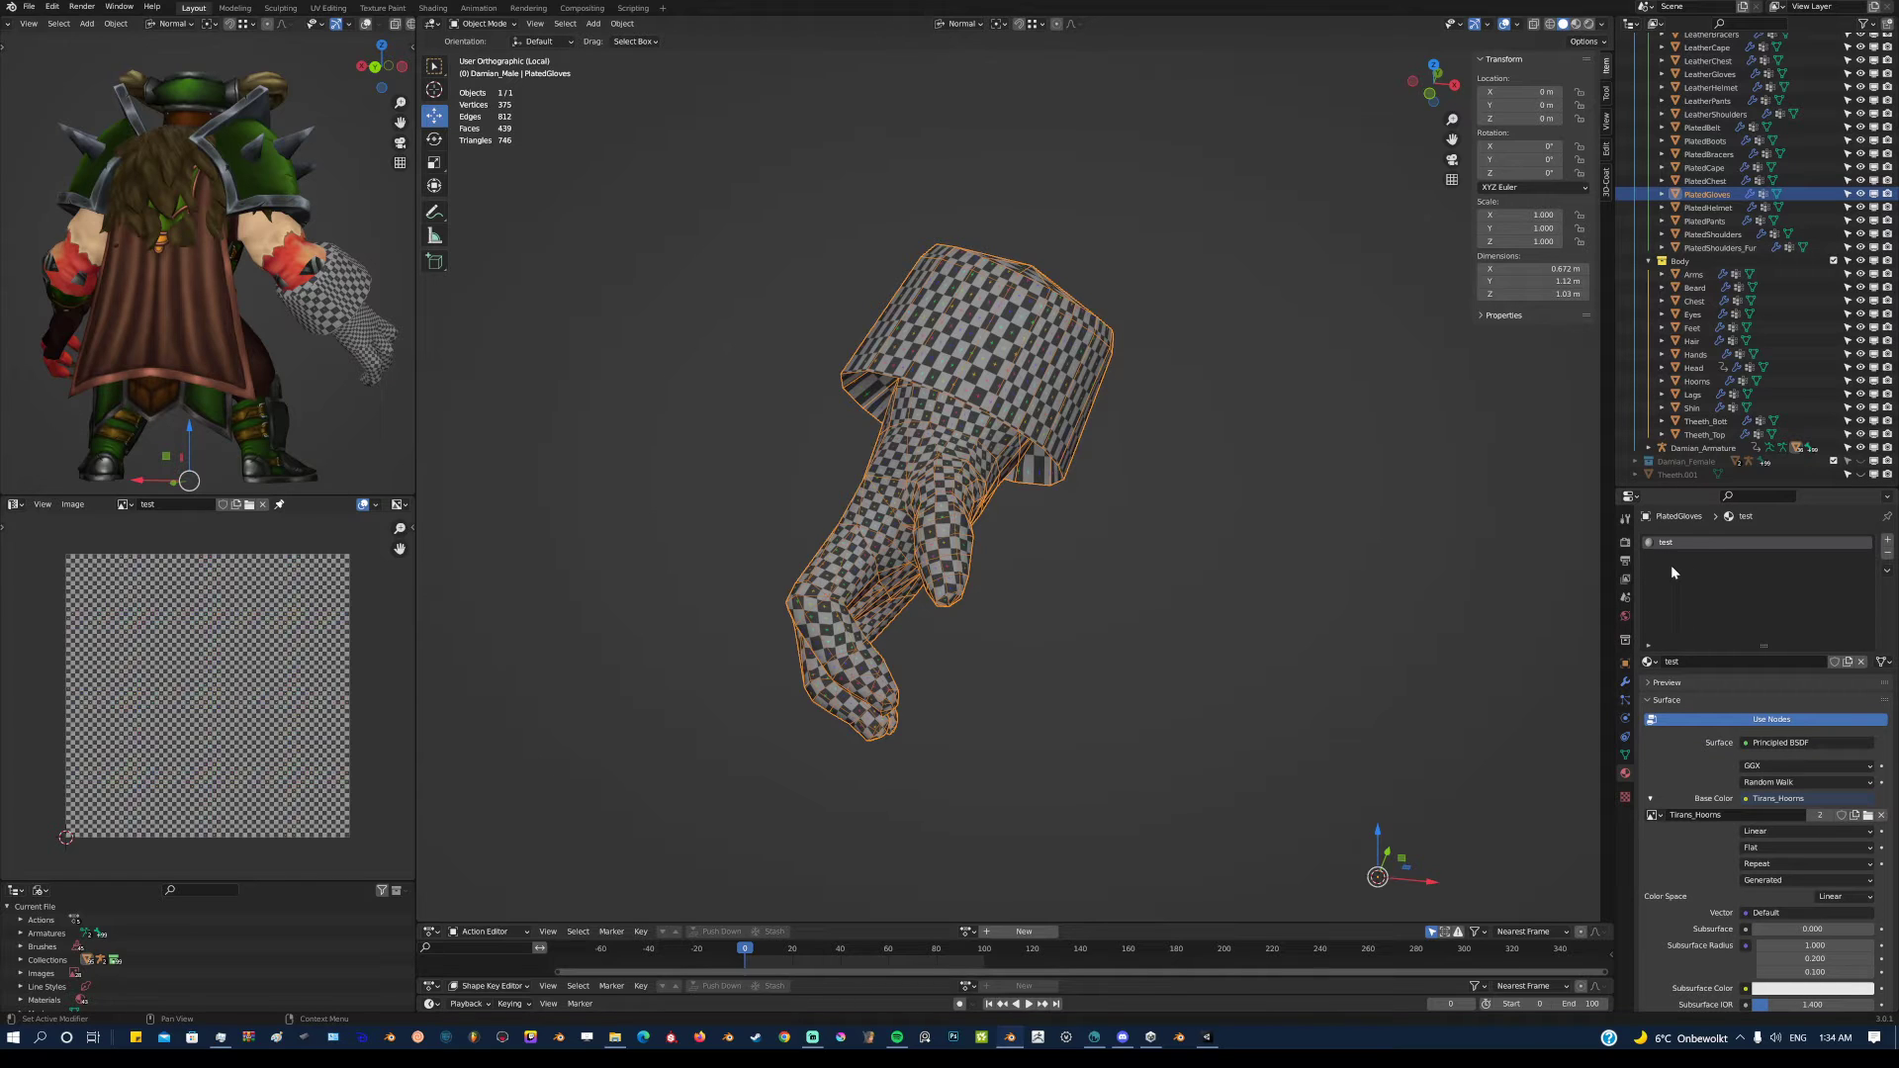
shift+middle_drag(1146, 490, 1159, 514)
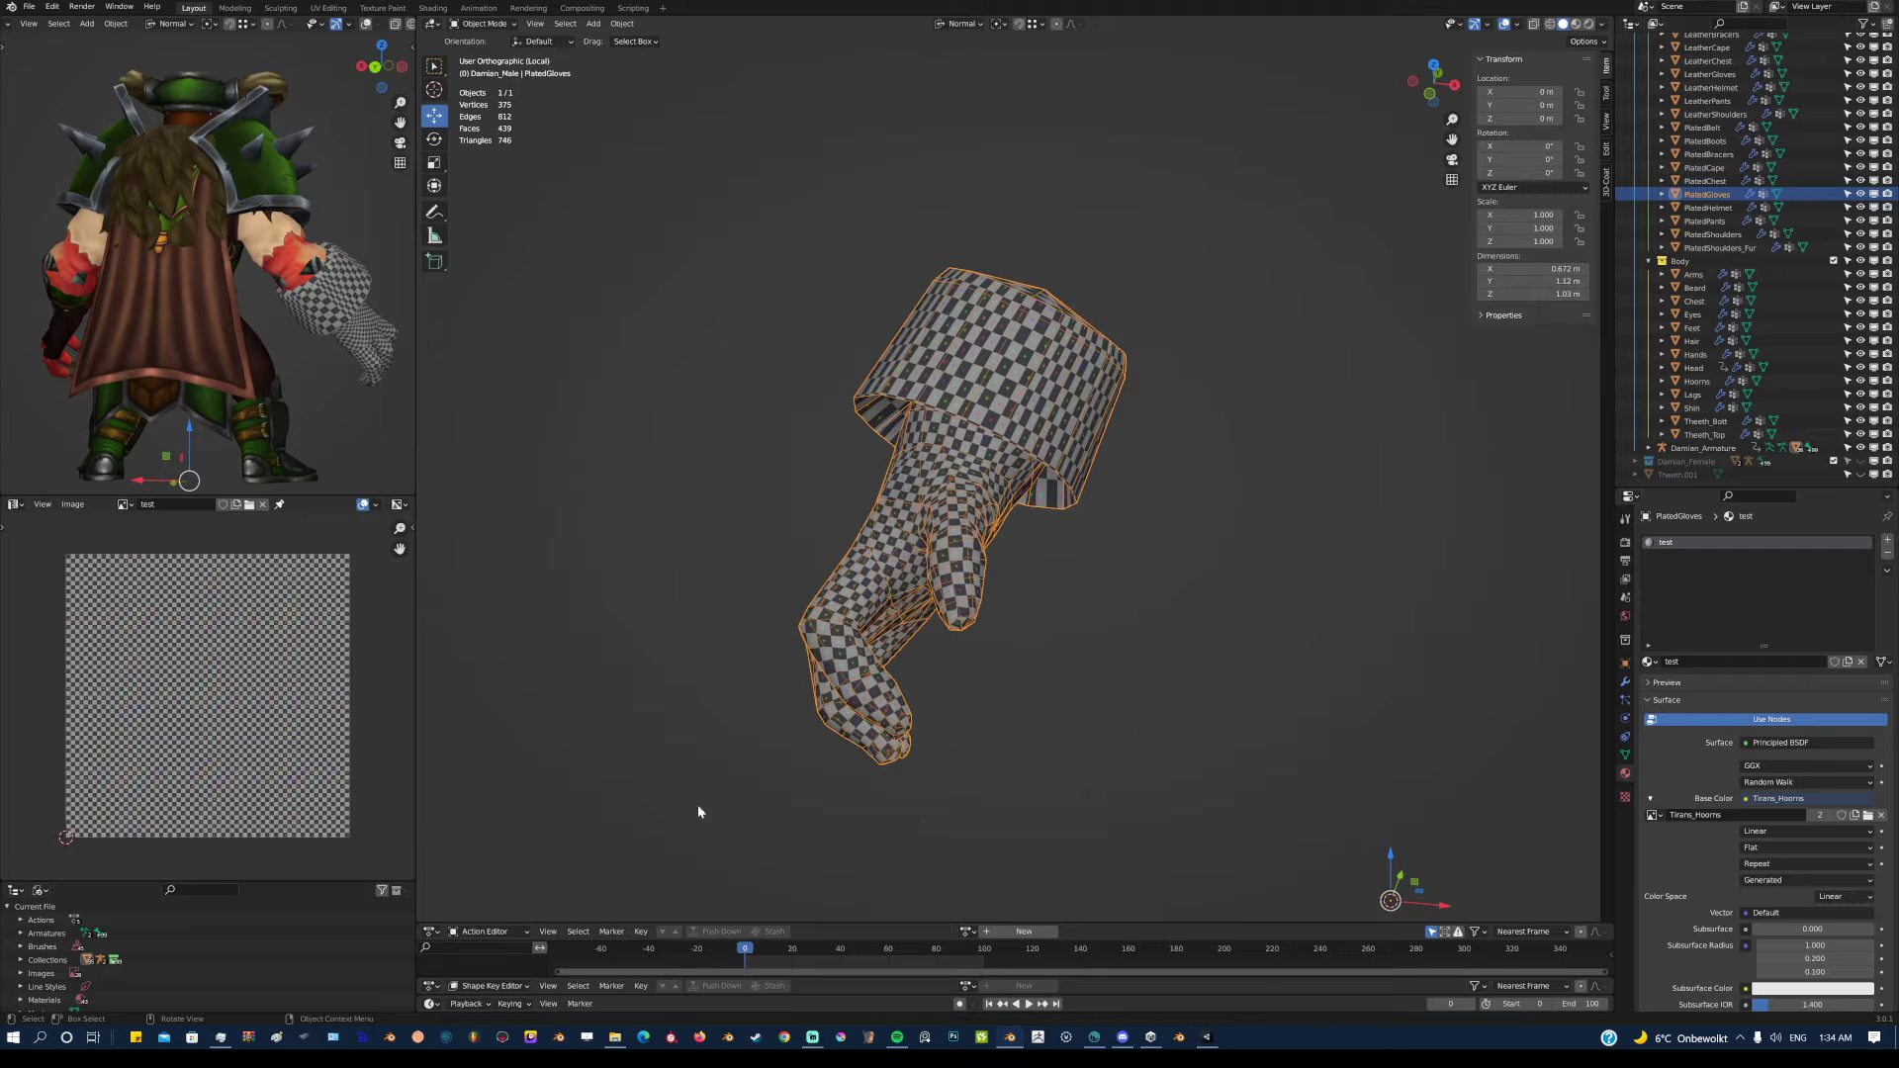
Switch to 3D-Coat, accept the per-pixel import with Keep UV and 2048 × 2048 textures, and widen the Texture Editor
click(1093, 1036)
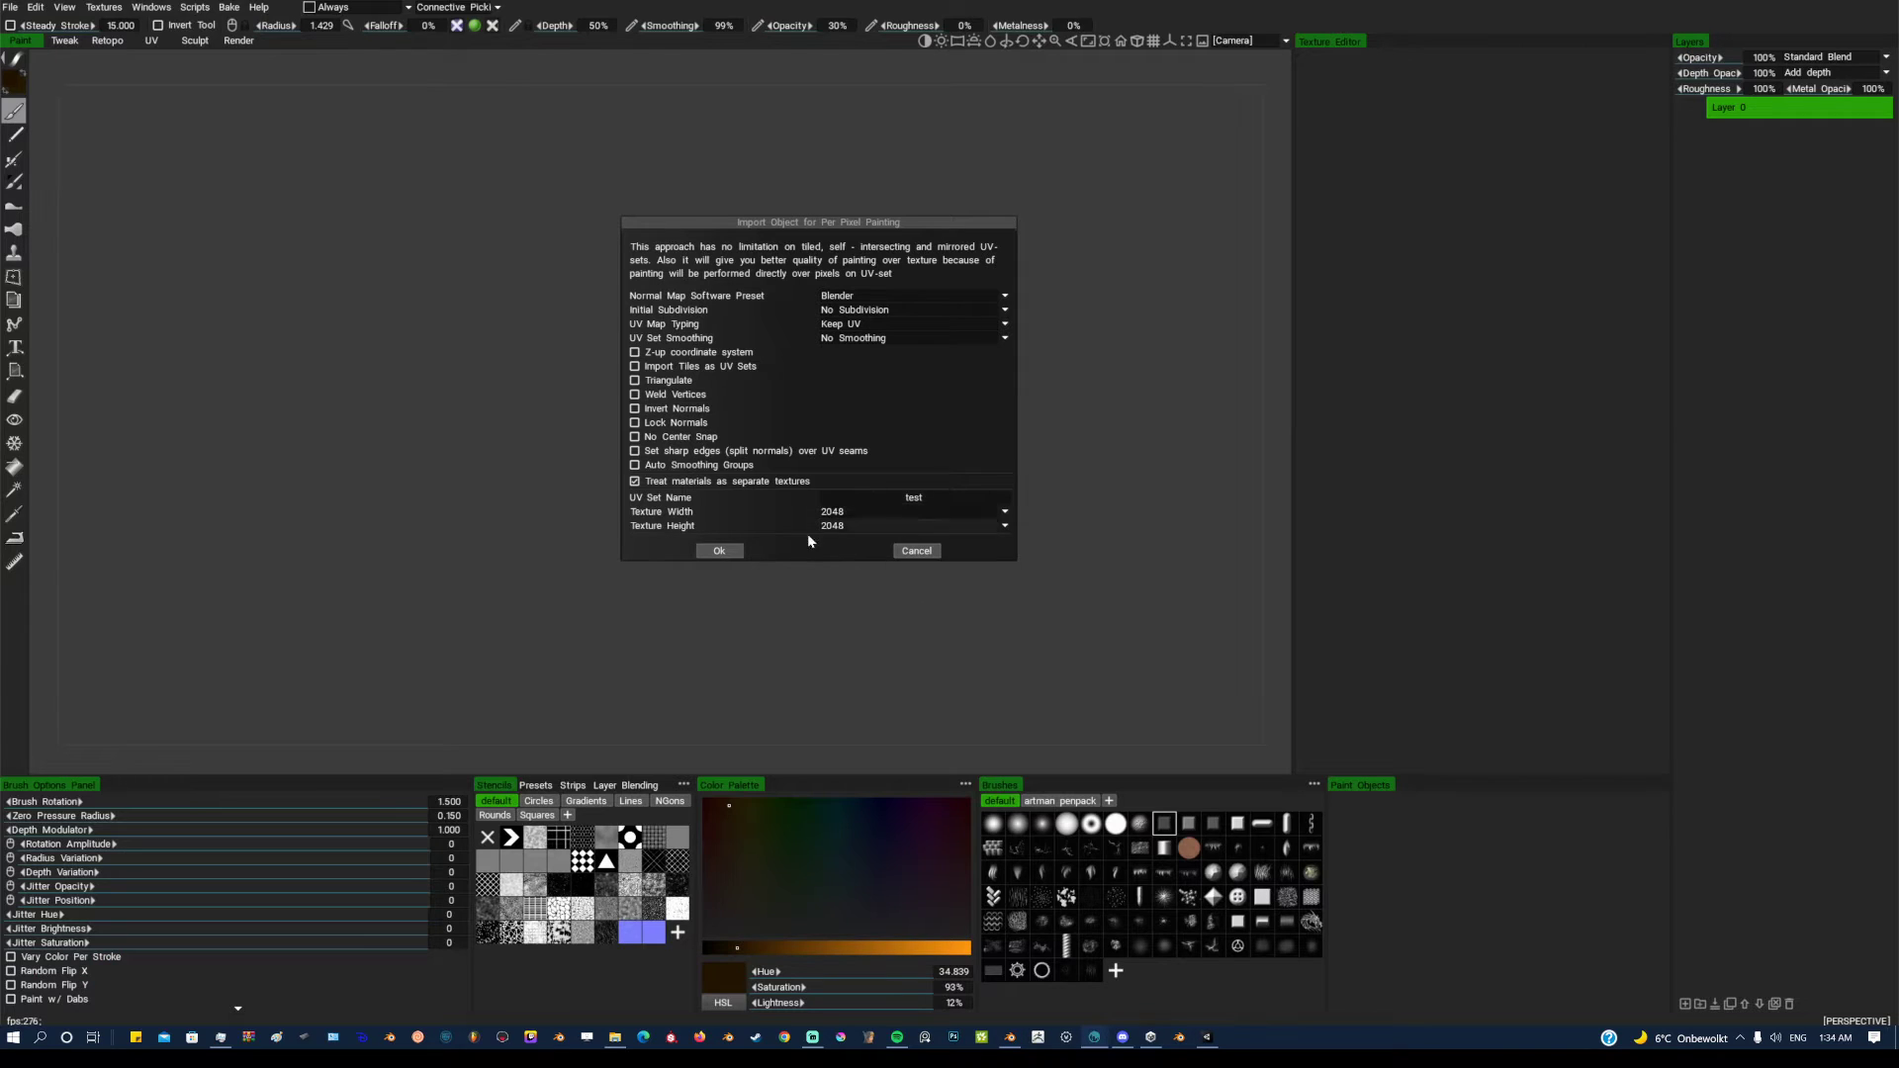
click(719, 551)
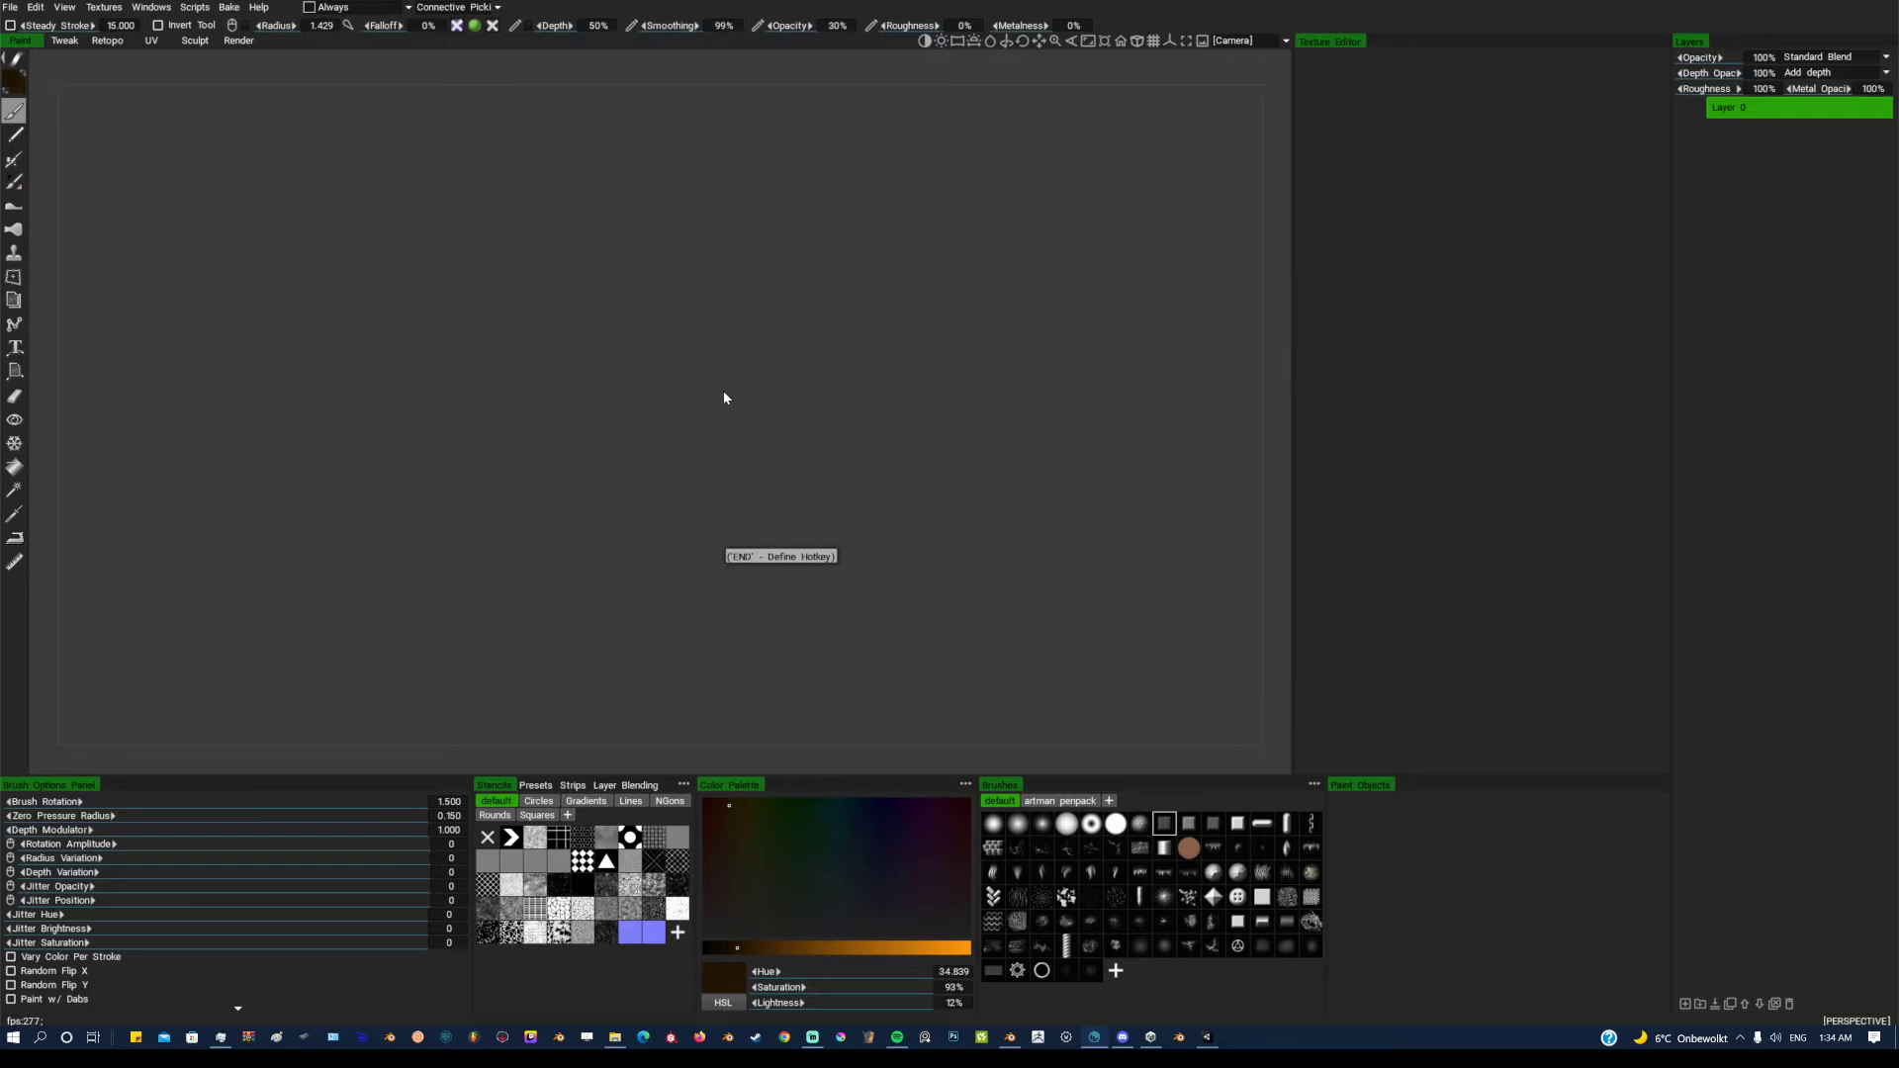
drag(1104, 505, 1062, 394)
scroll(1114, 509, down, 4)
drag(1295, 386, 1128, 381)
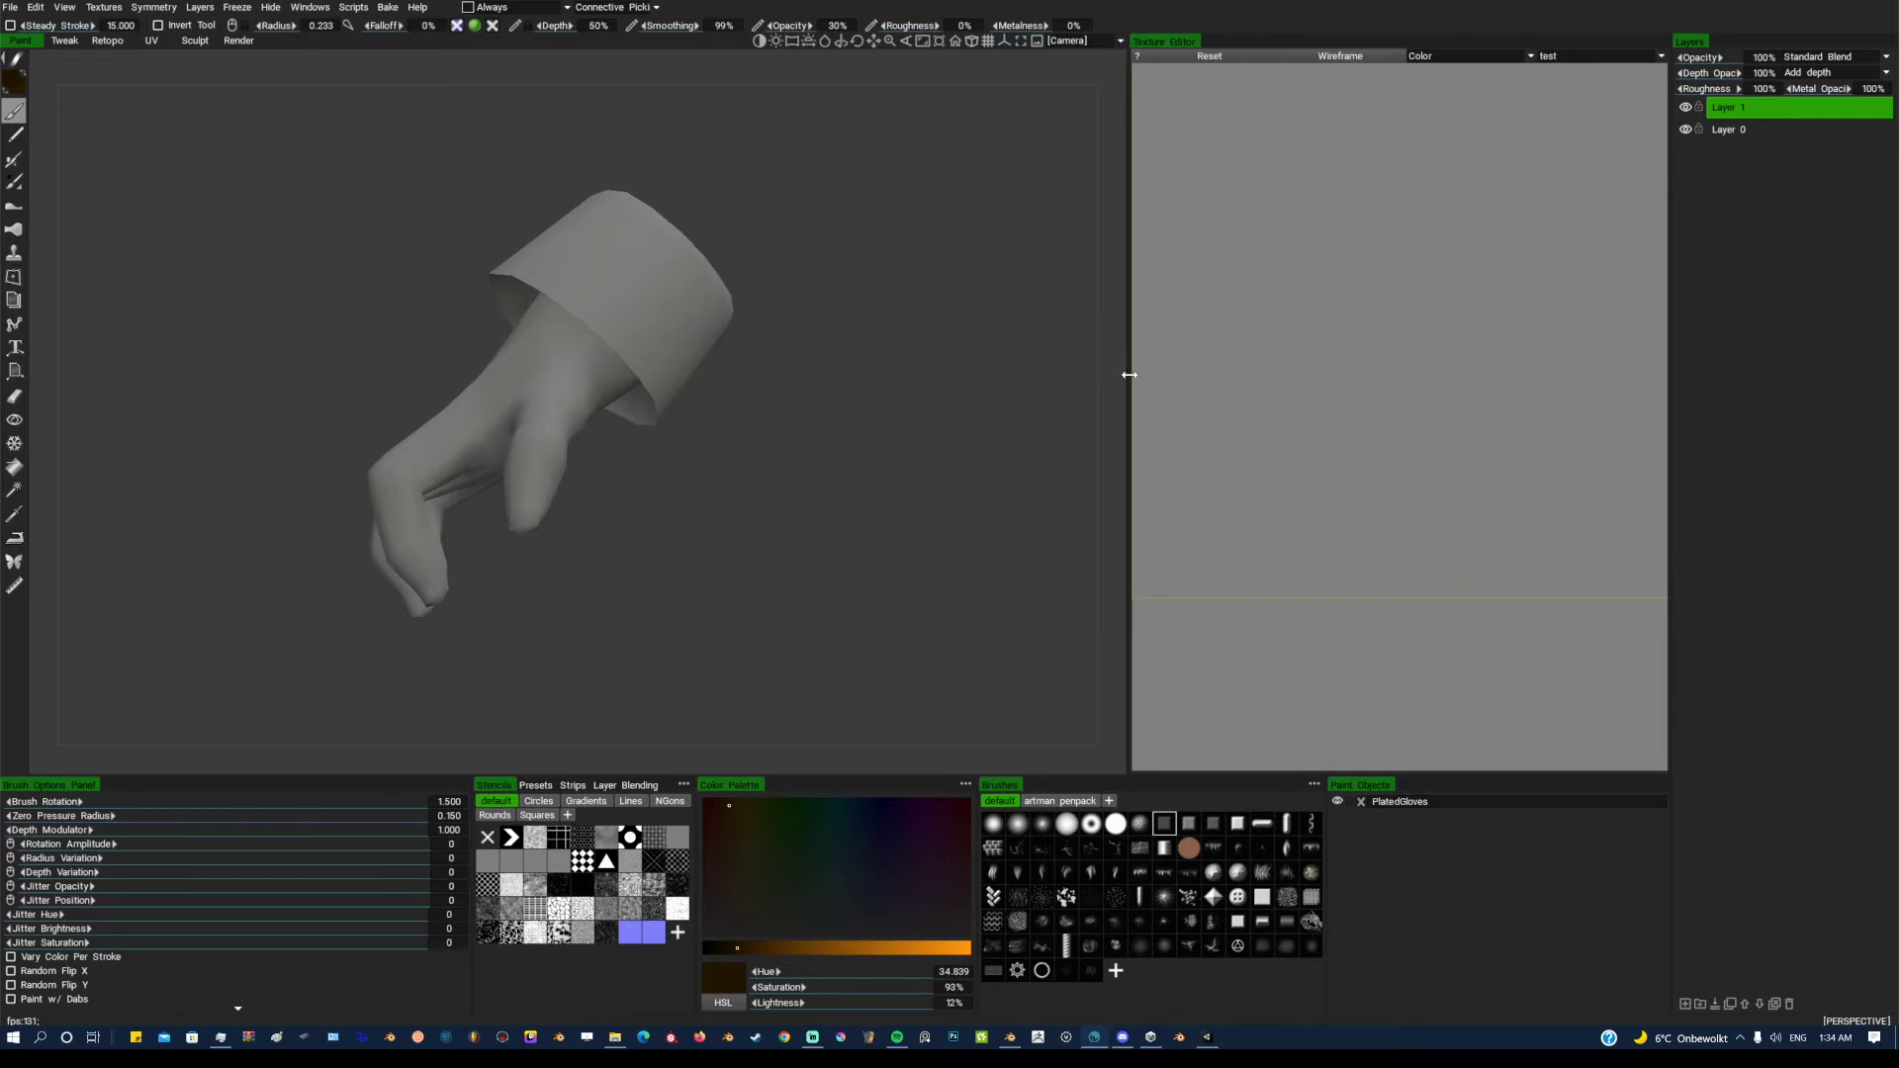
click(310, 8)
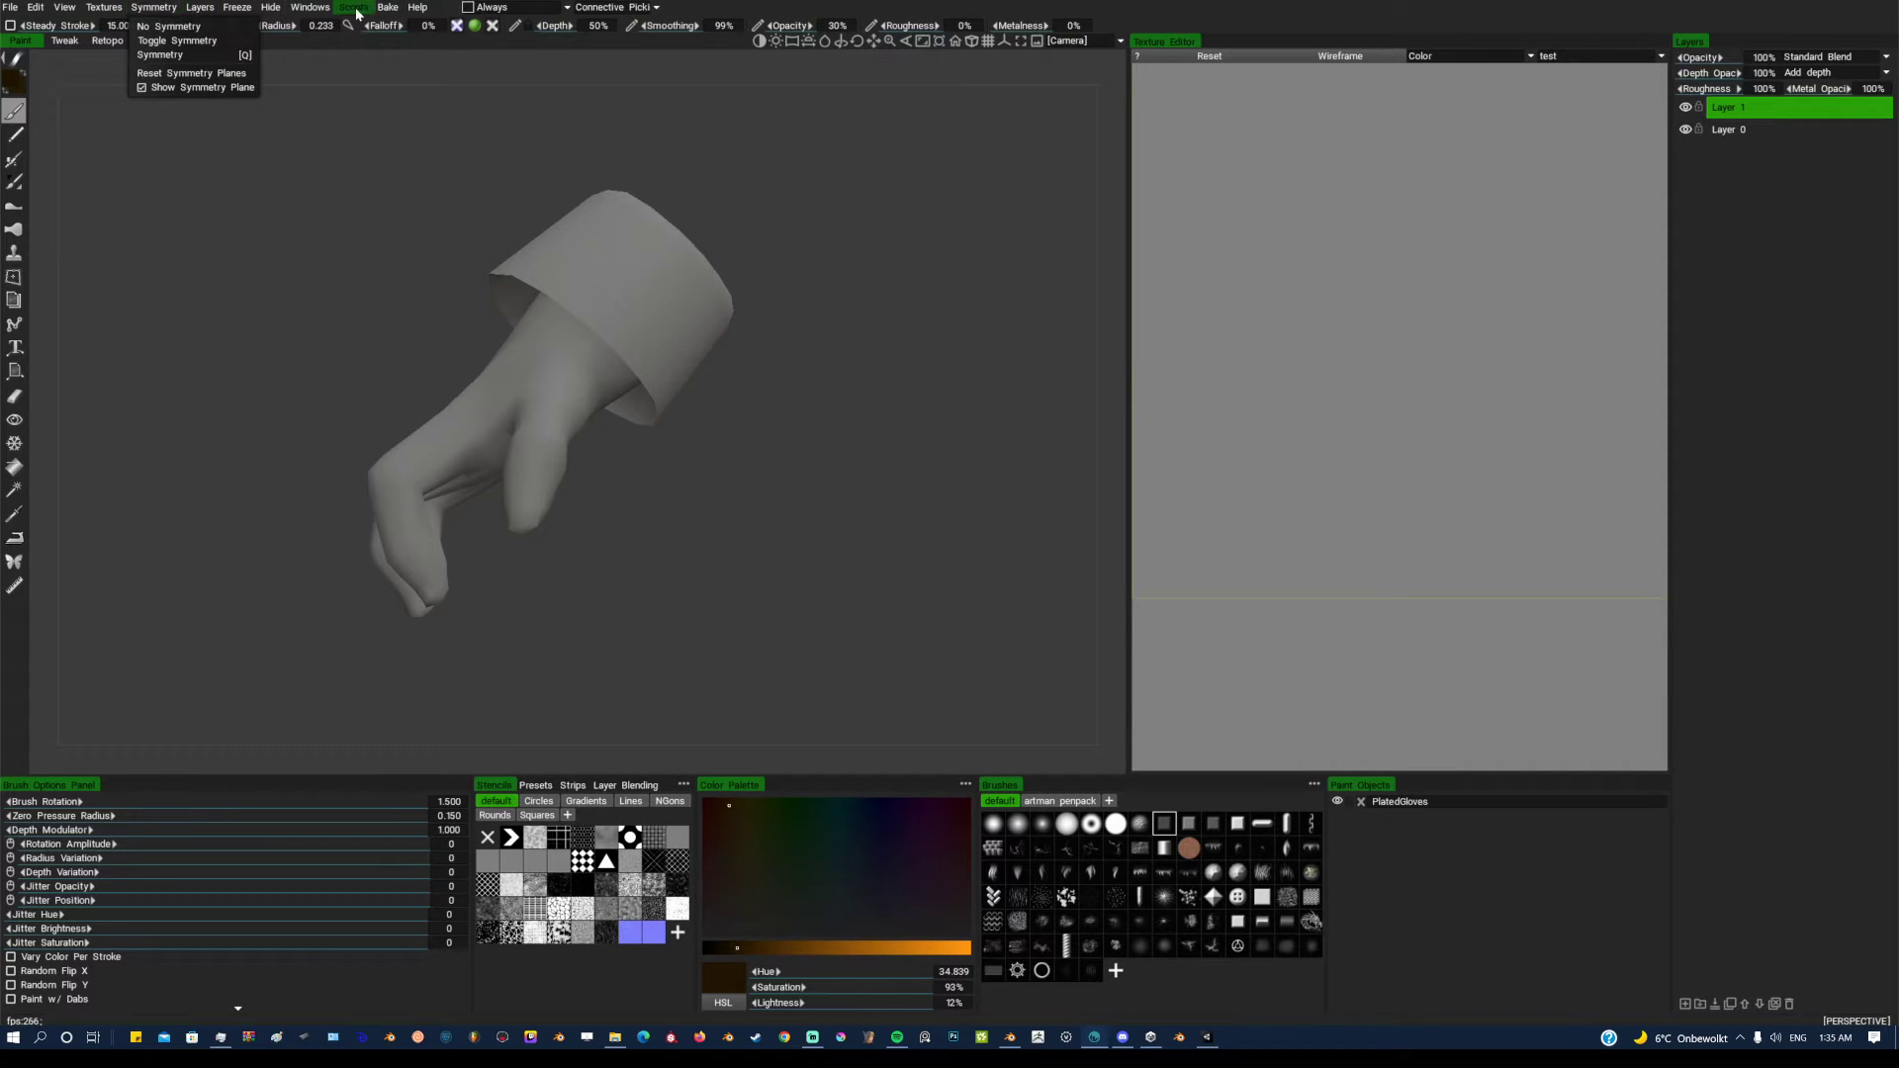
click(309, 8)
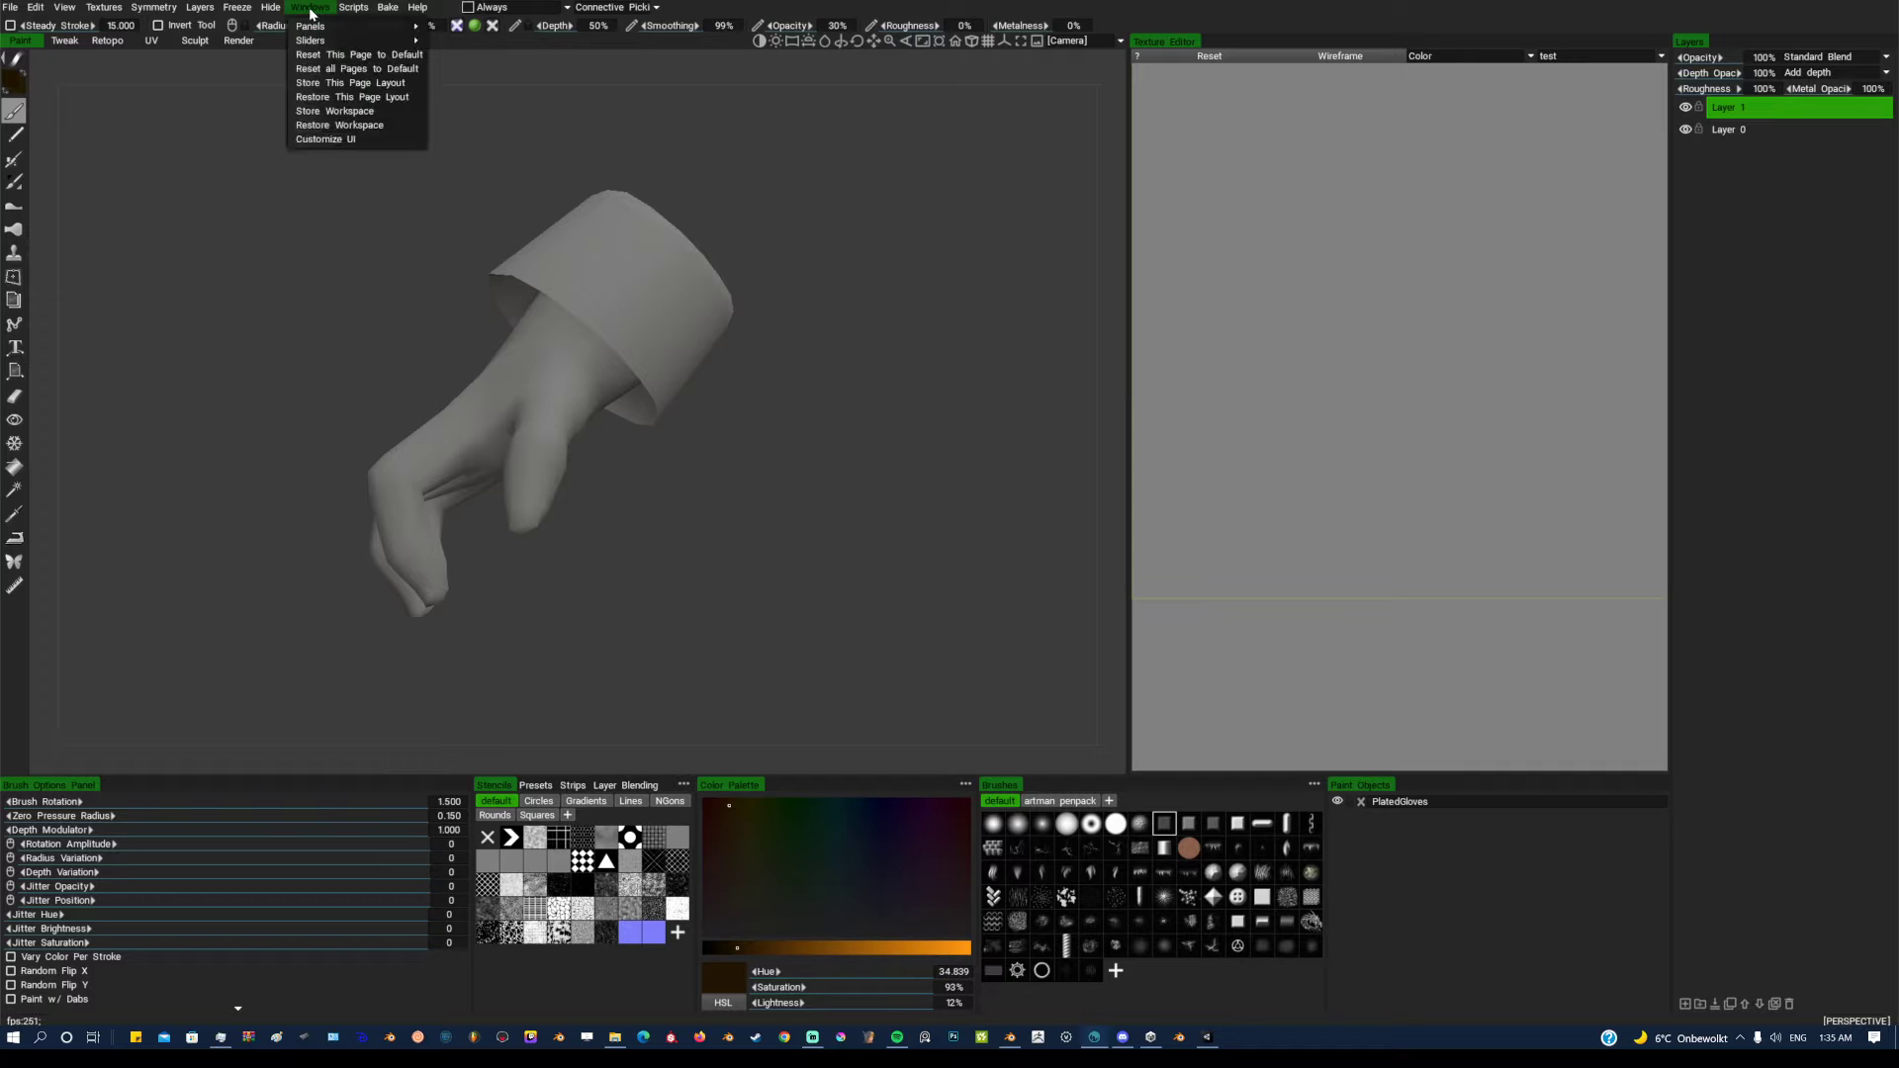
mouse_move(327, 27)
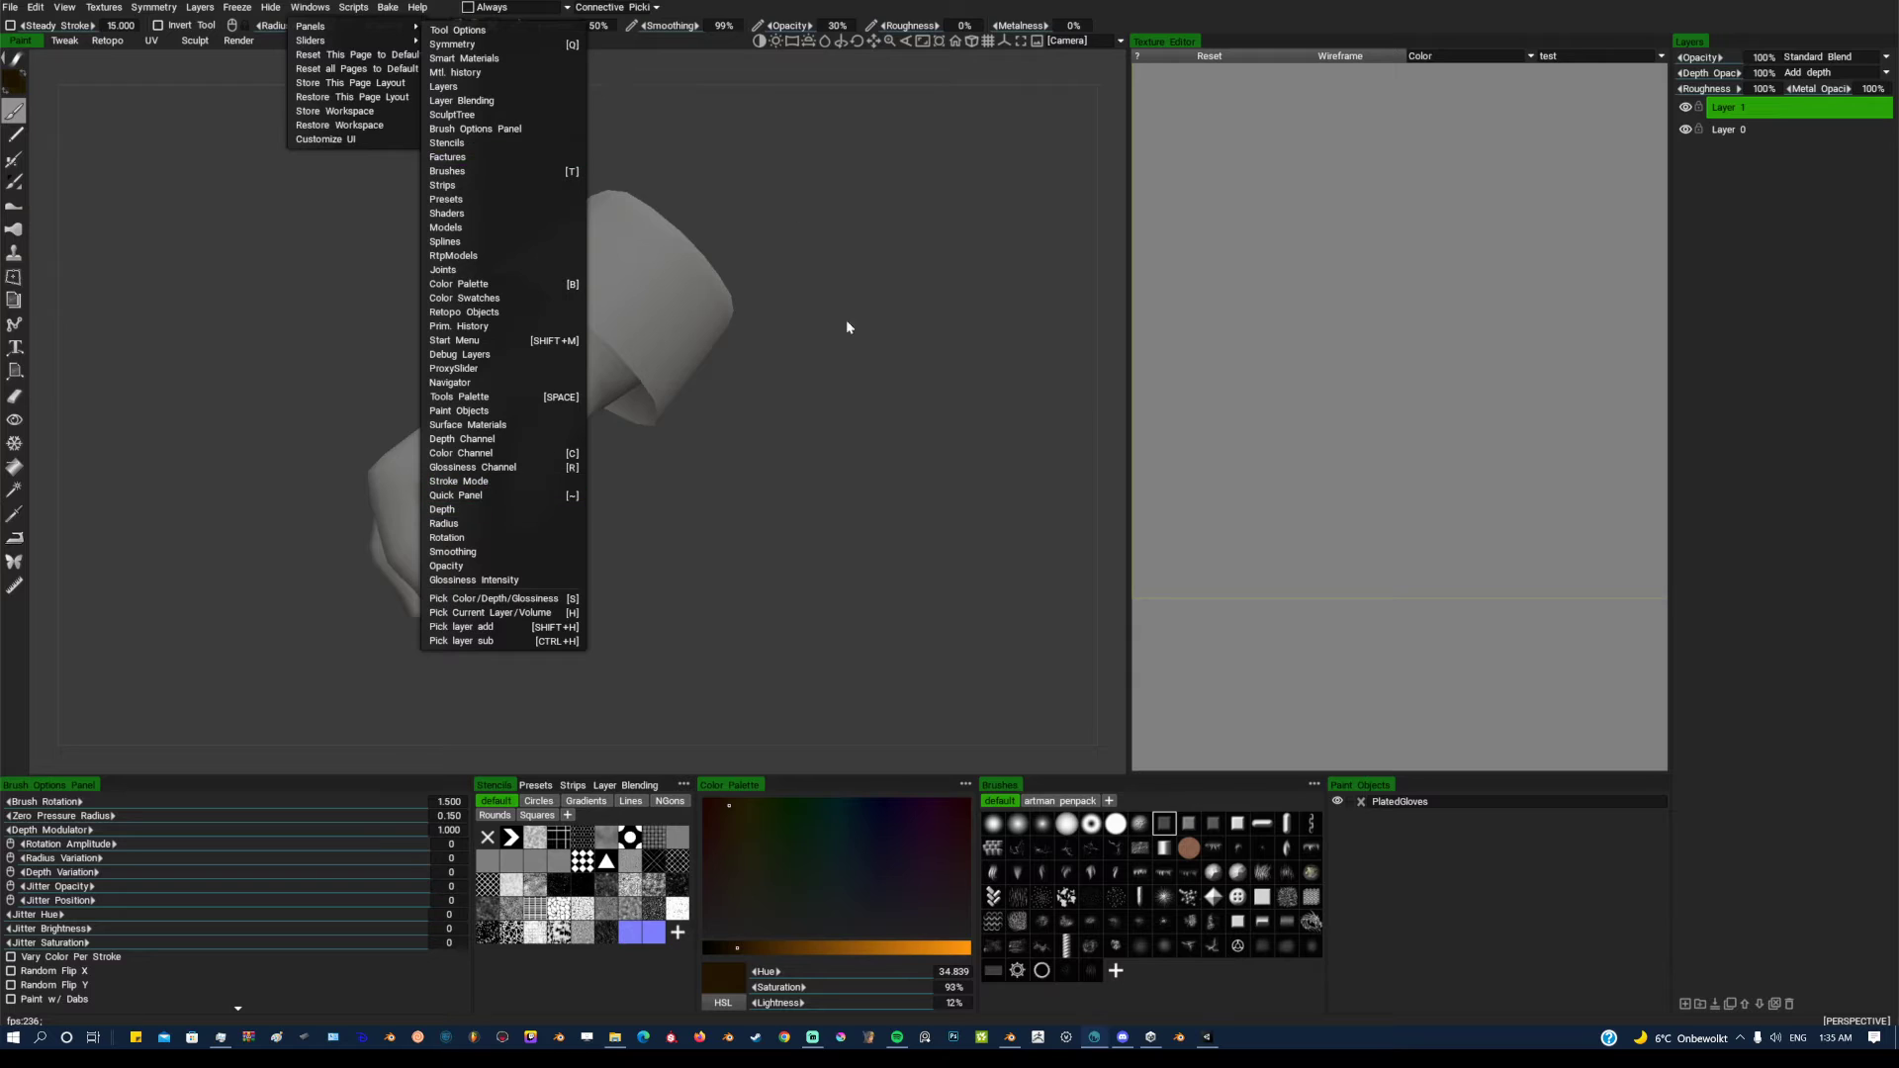
drag(845, 326, 960, 364)
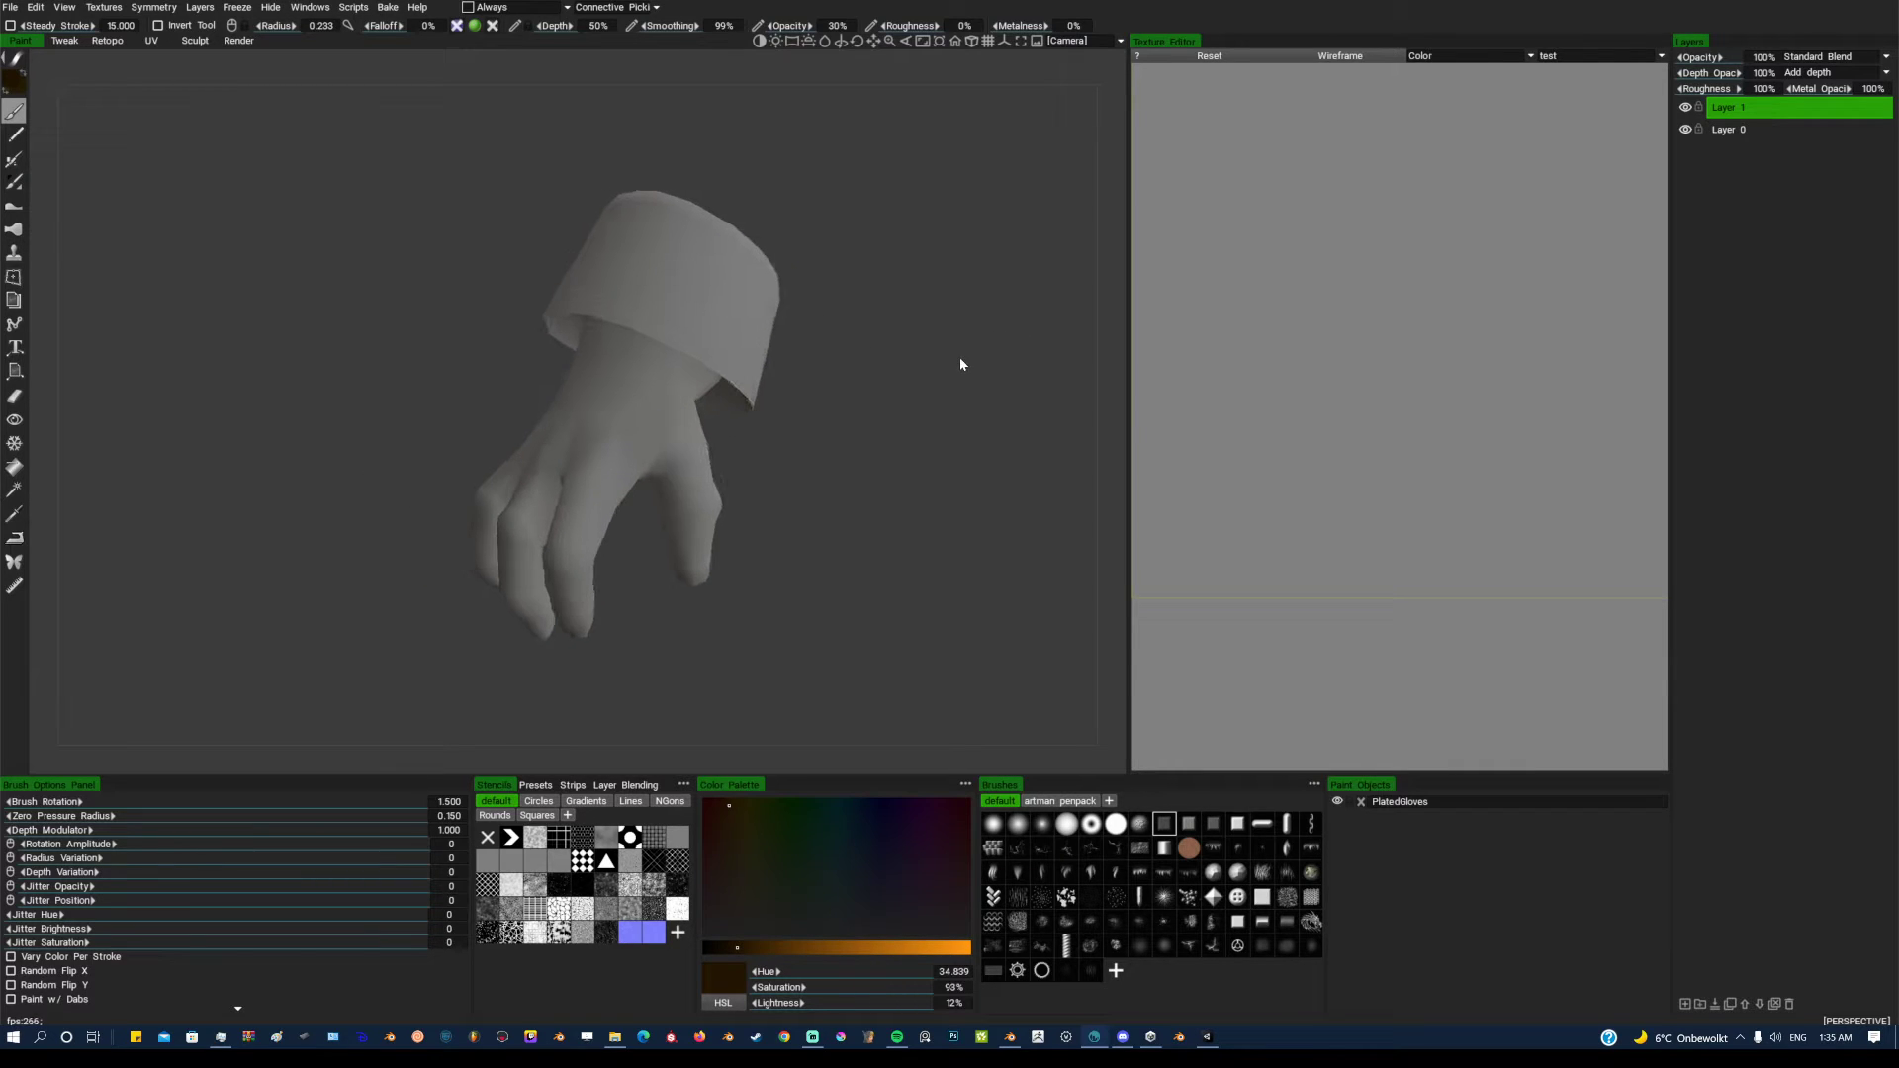
Set the paint colour to a muted brown with hue 28.840, saturation 47% and lightness 36%
drag(775, 951, 832, 950)
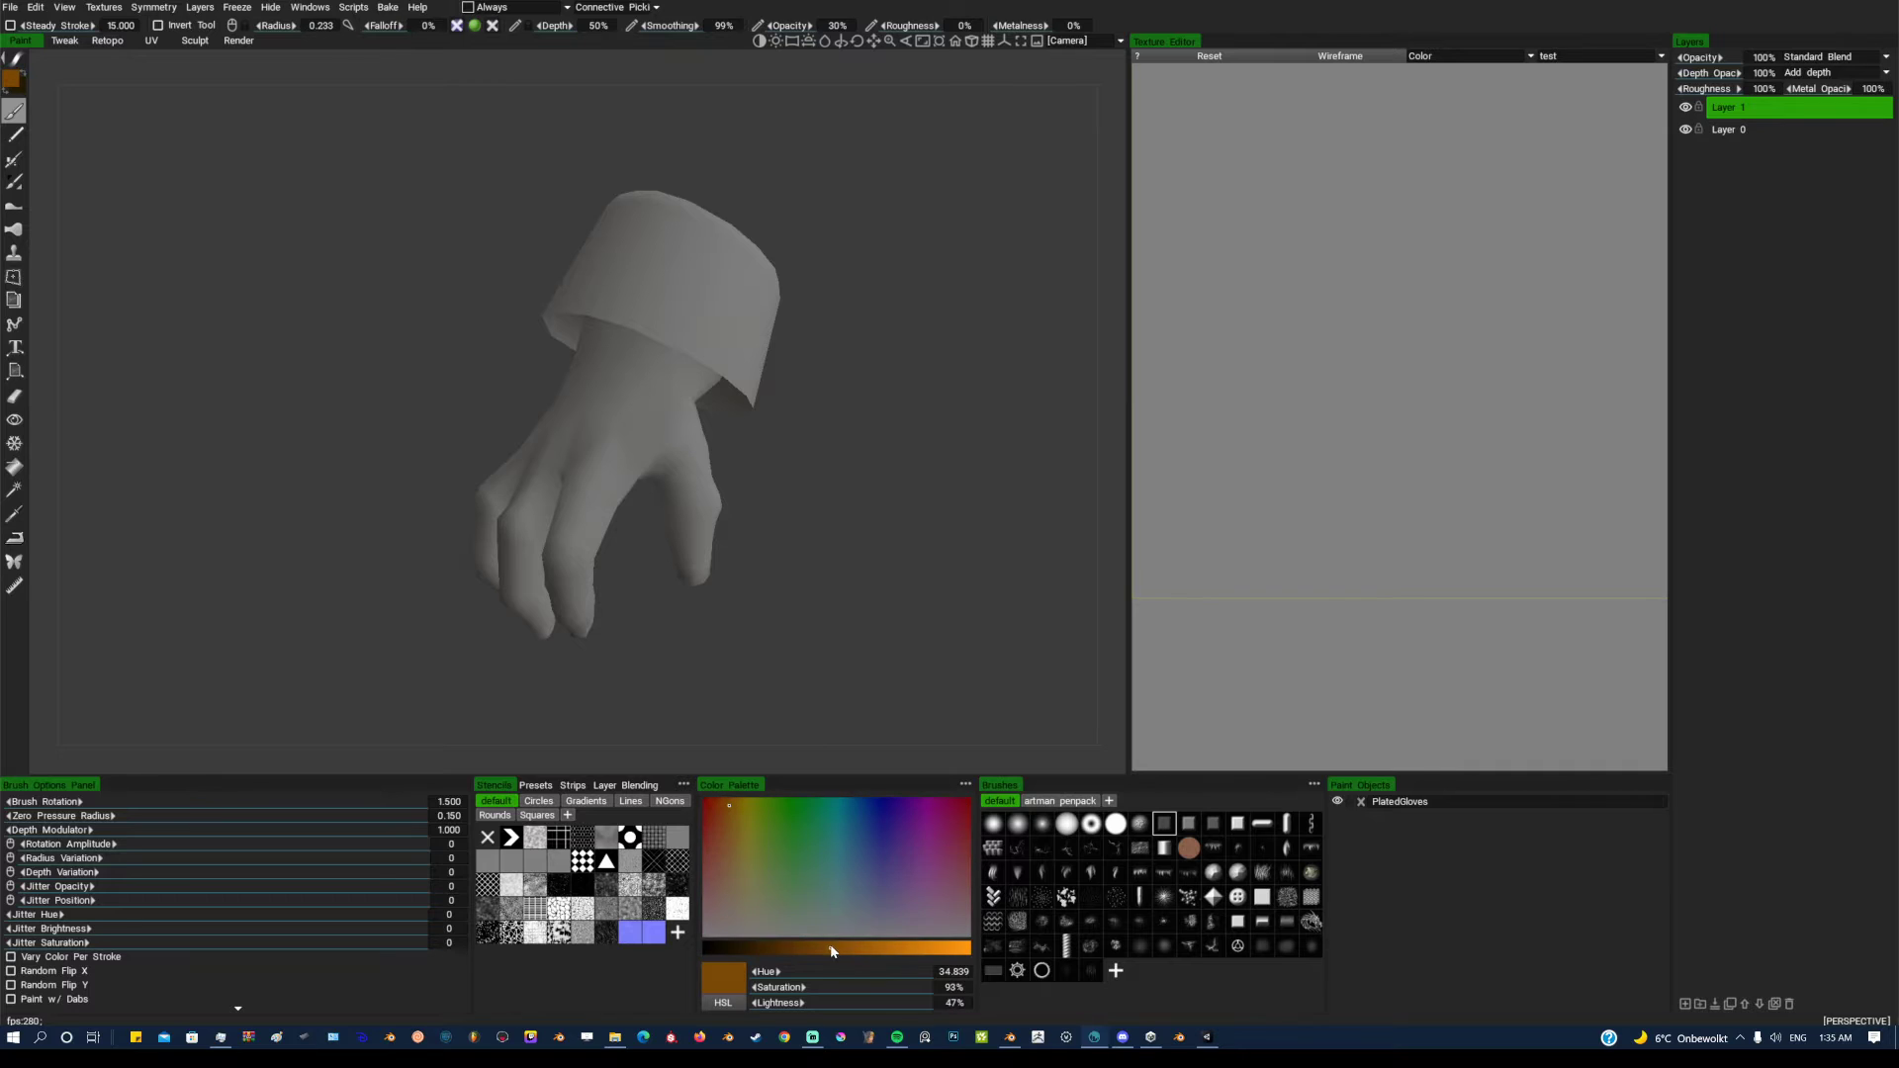
drag(757, 821, 724, 871)
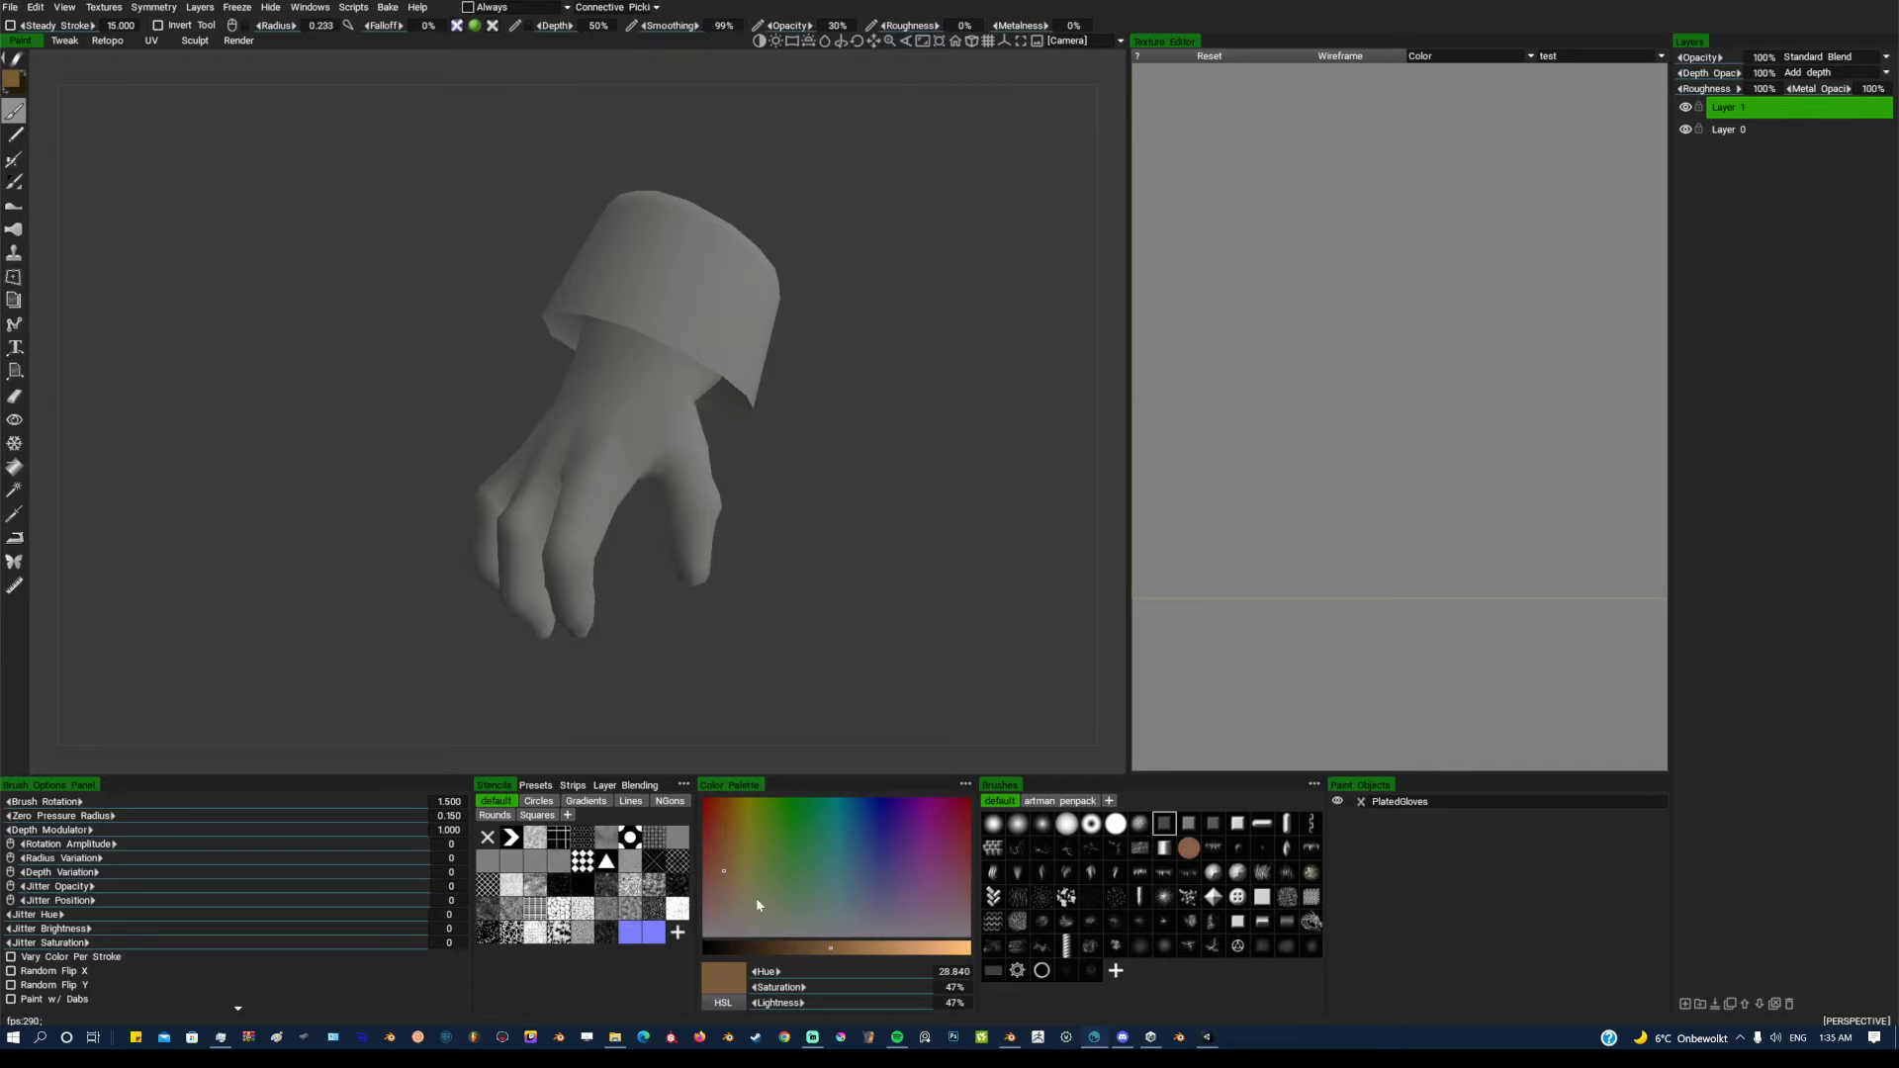
click(809, 950)
drag(809, 951, 801, 950)
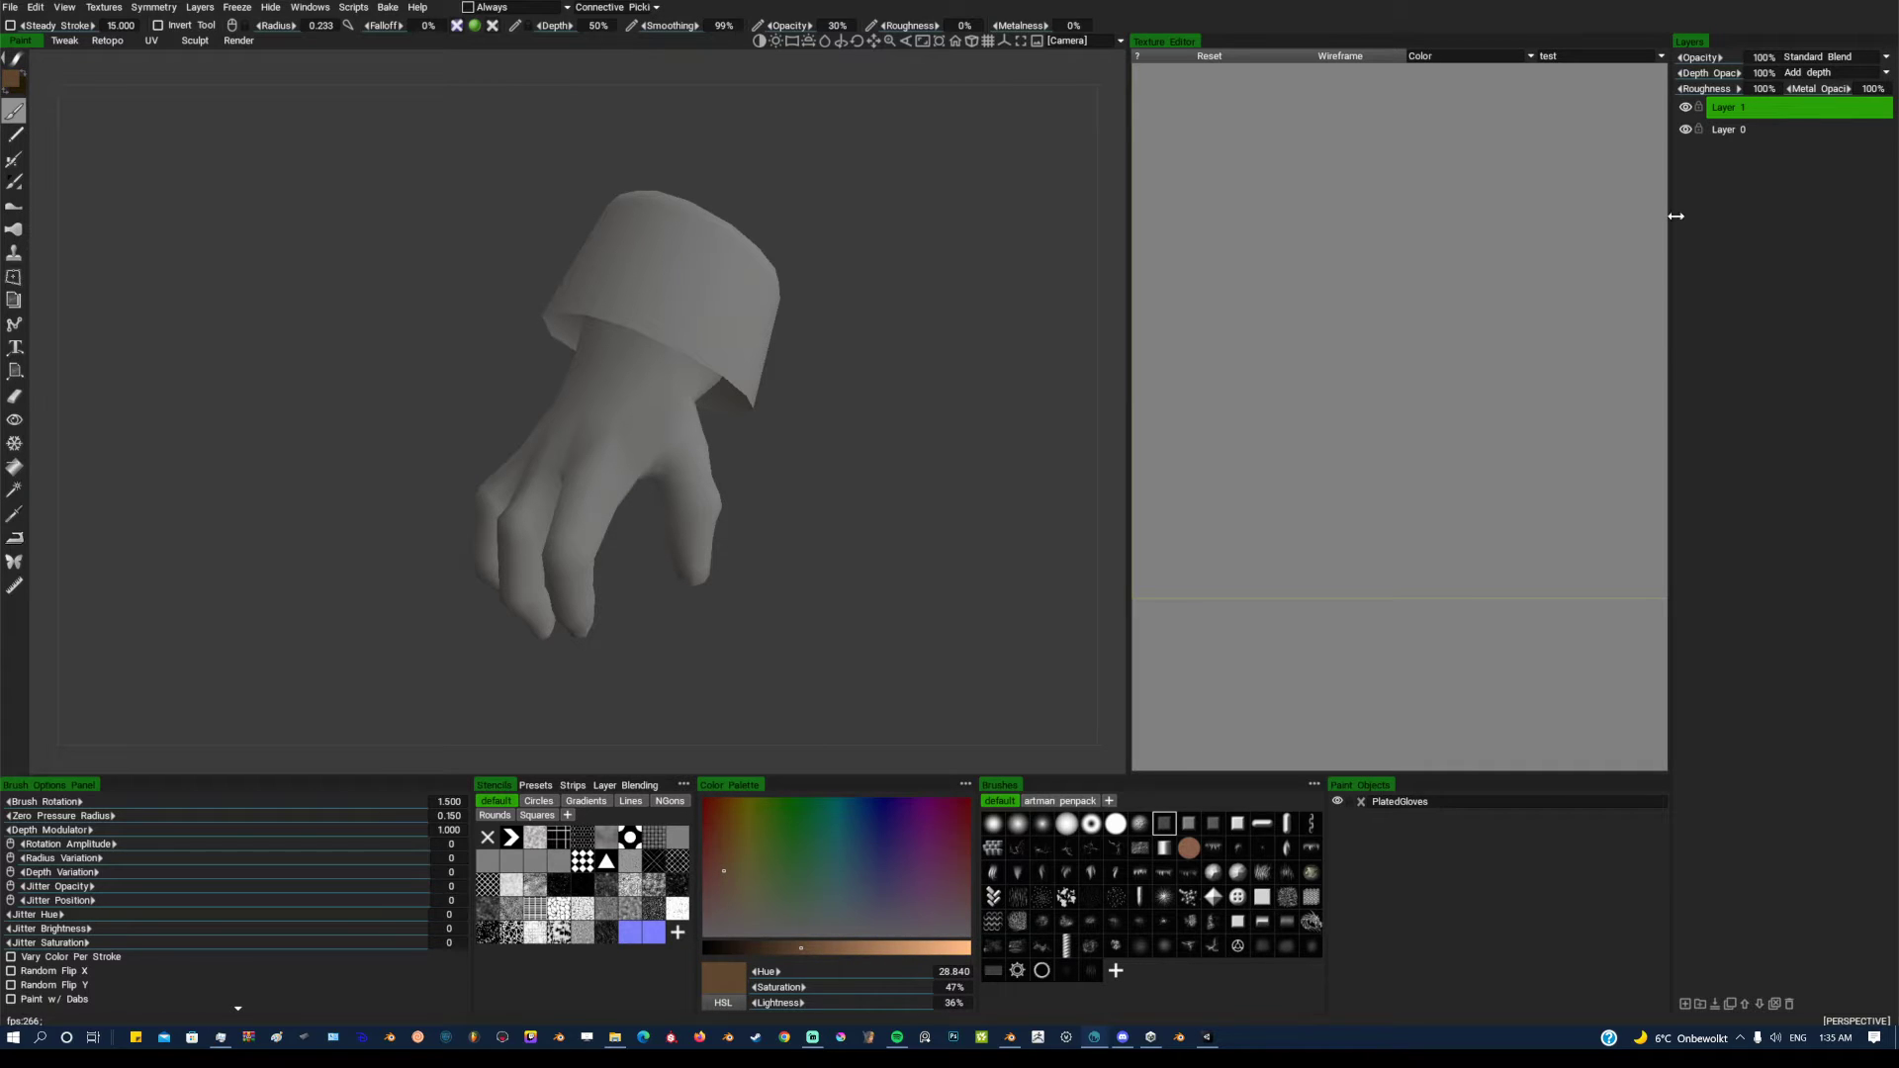
Rename Layer 1 as base
double_click(1739, 109)
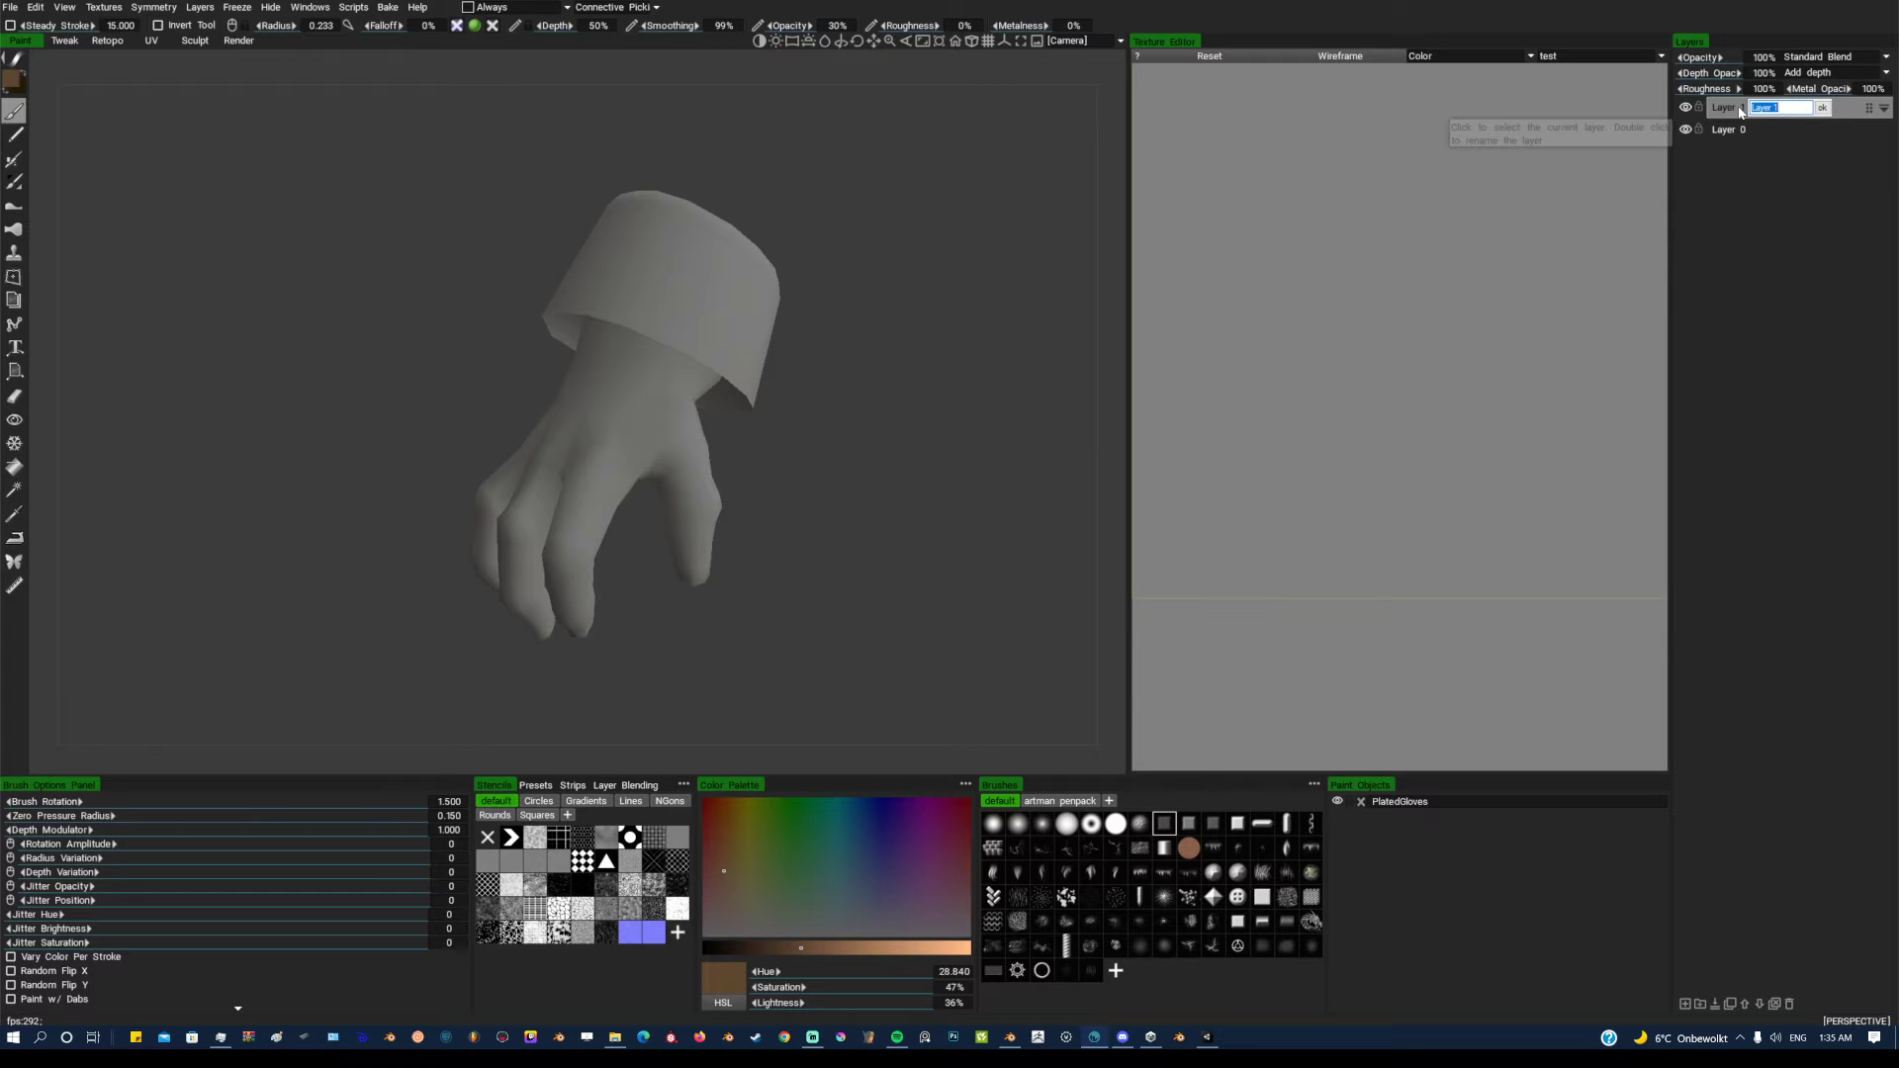
text(base)
key(Return)
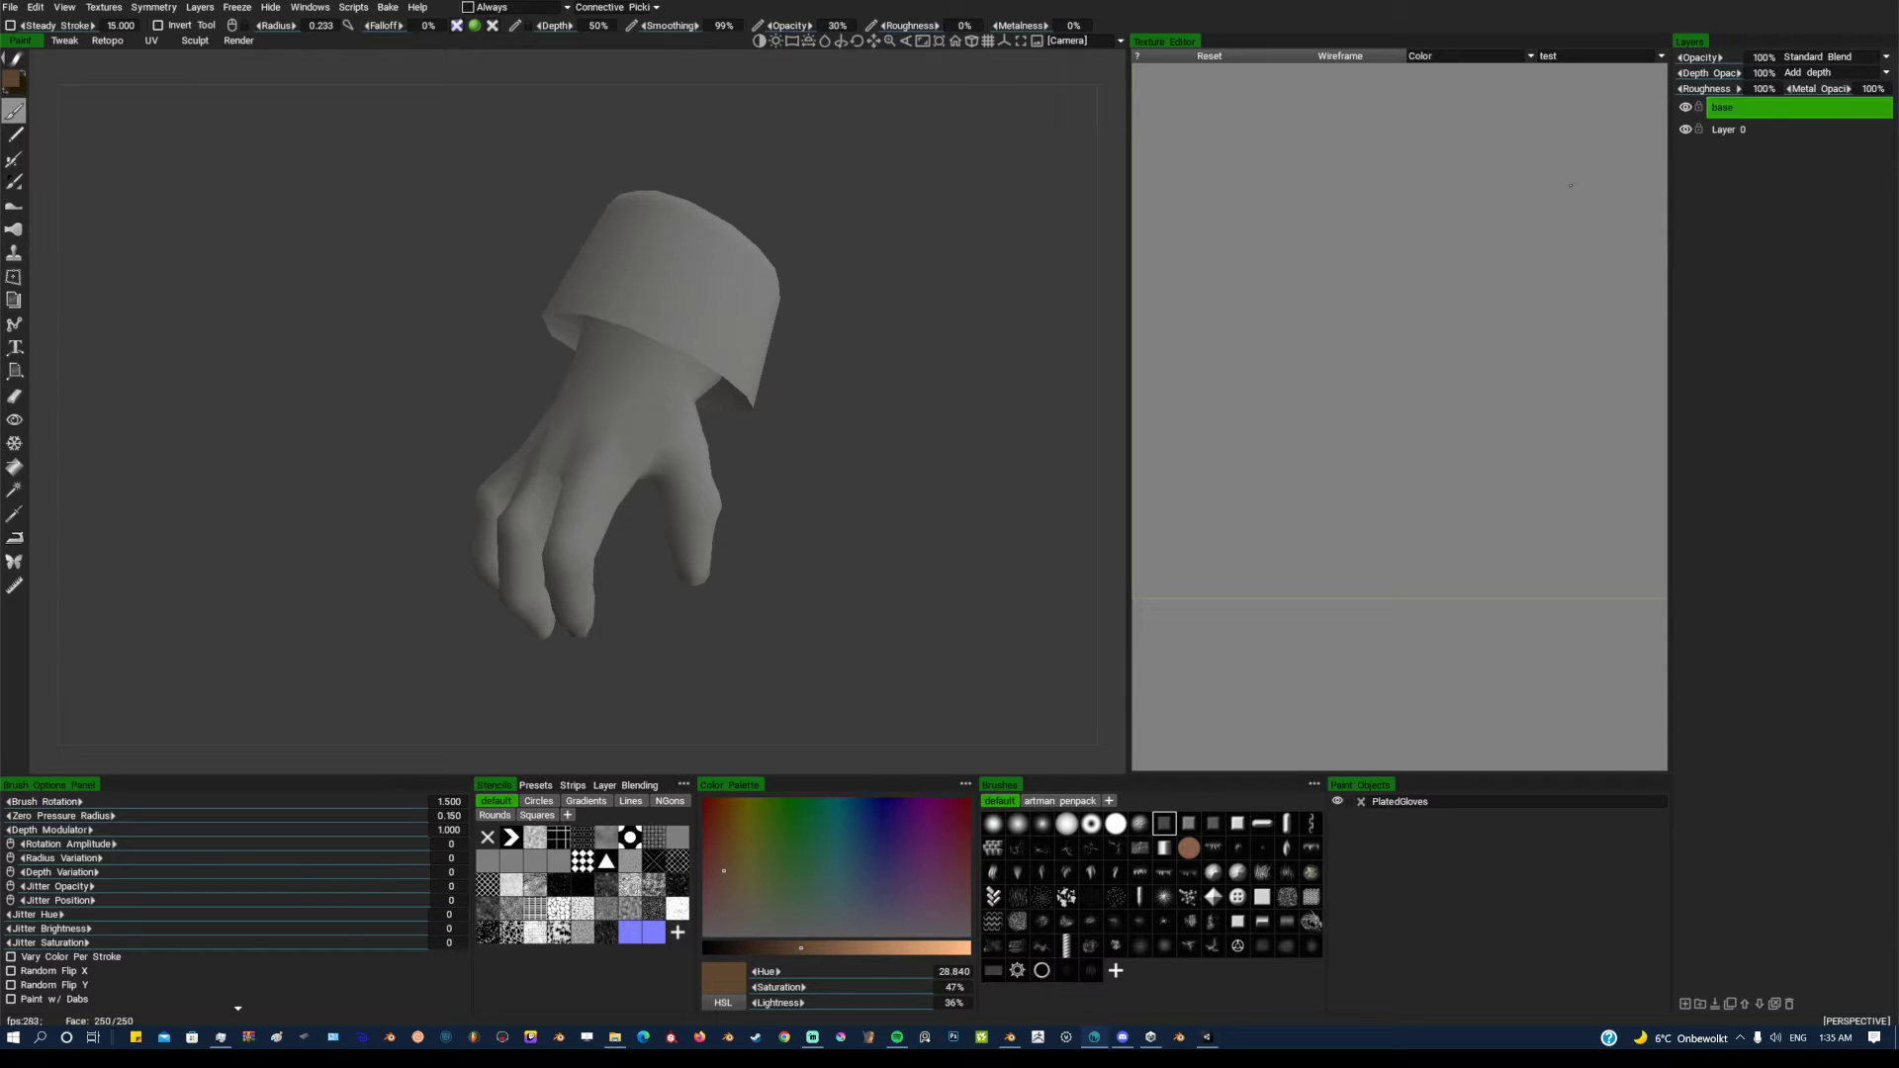
Activate the Fill tool for colouring the glove on the base layer
click(16, 470)
middle_drag(934, 380, 1087, 395)
right_drag(1088, 395, 975, 307)
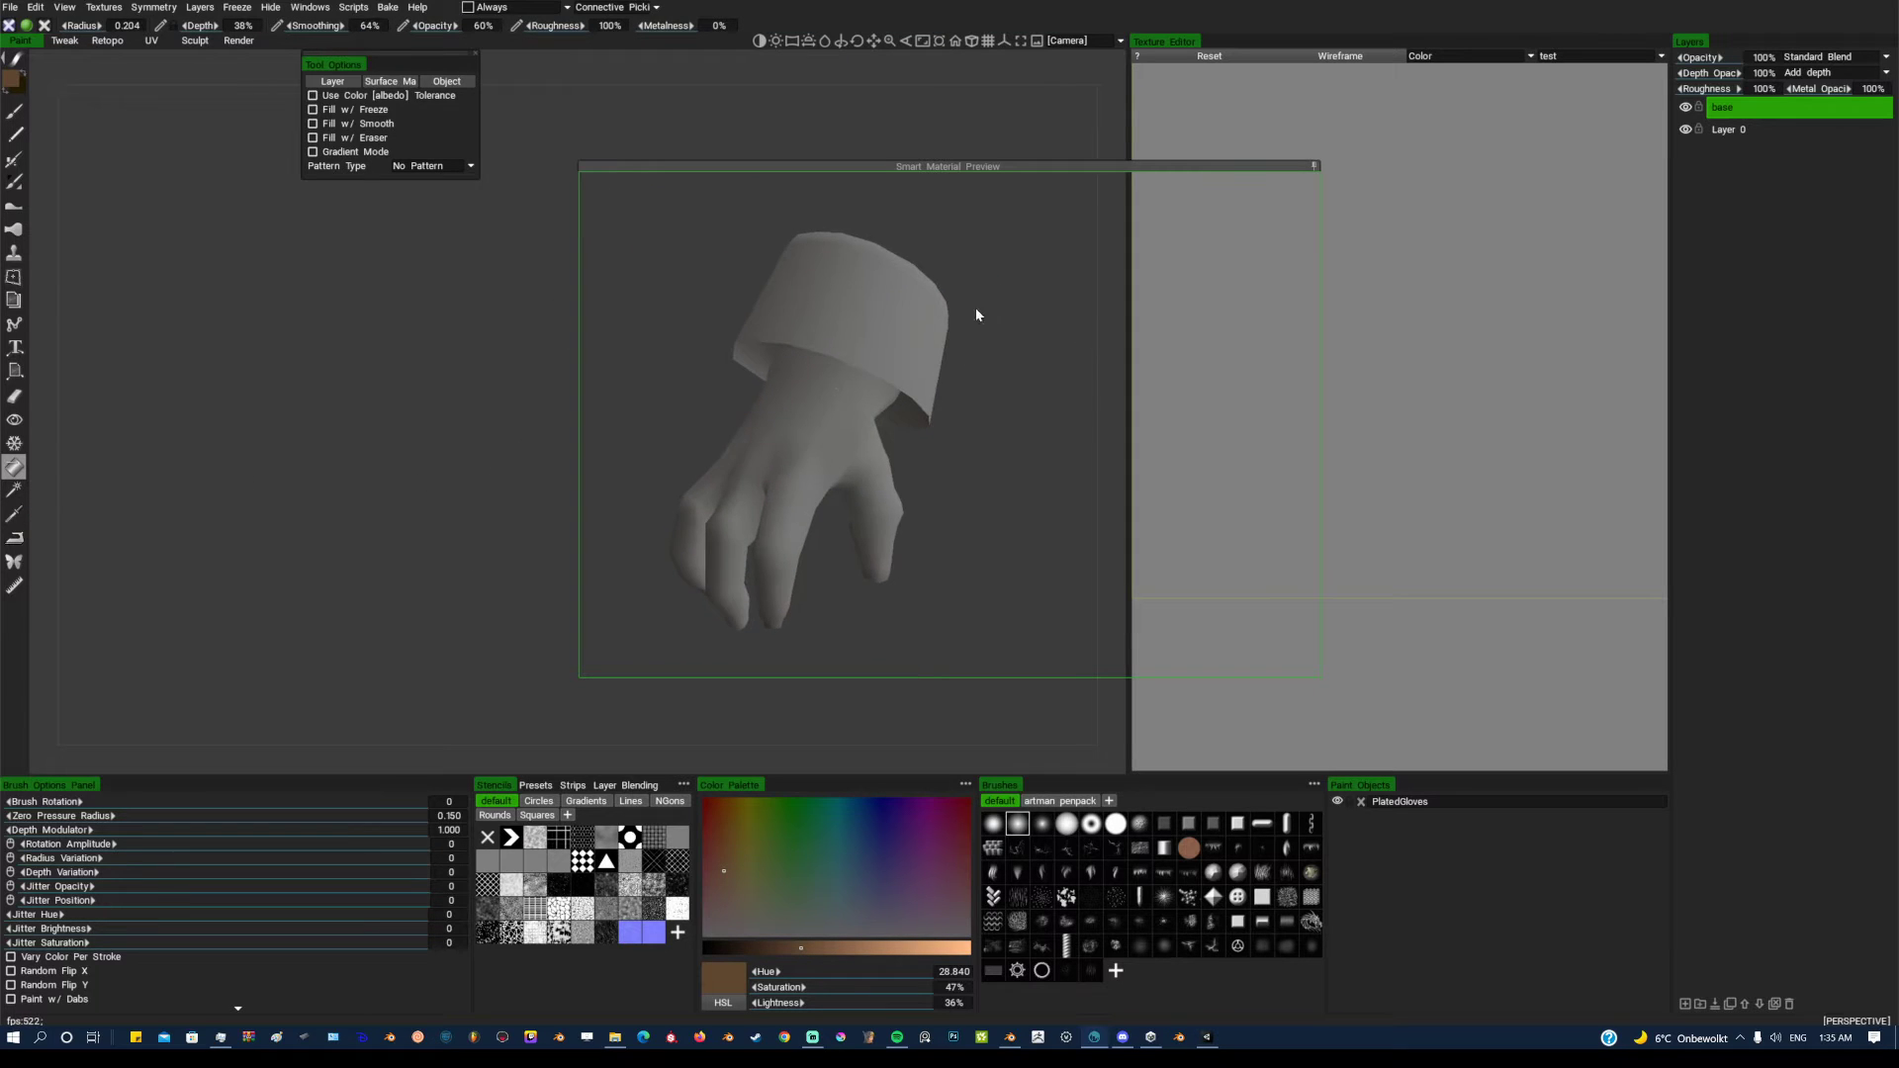
Try Gradient Mode with a linear colour gradient running from the cuff to the fingers
click(314, 153)
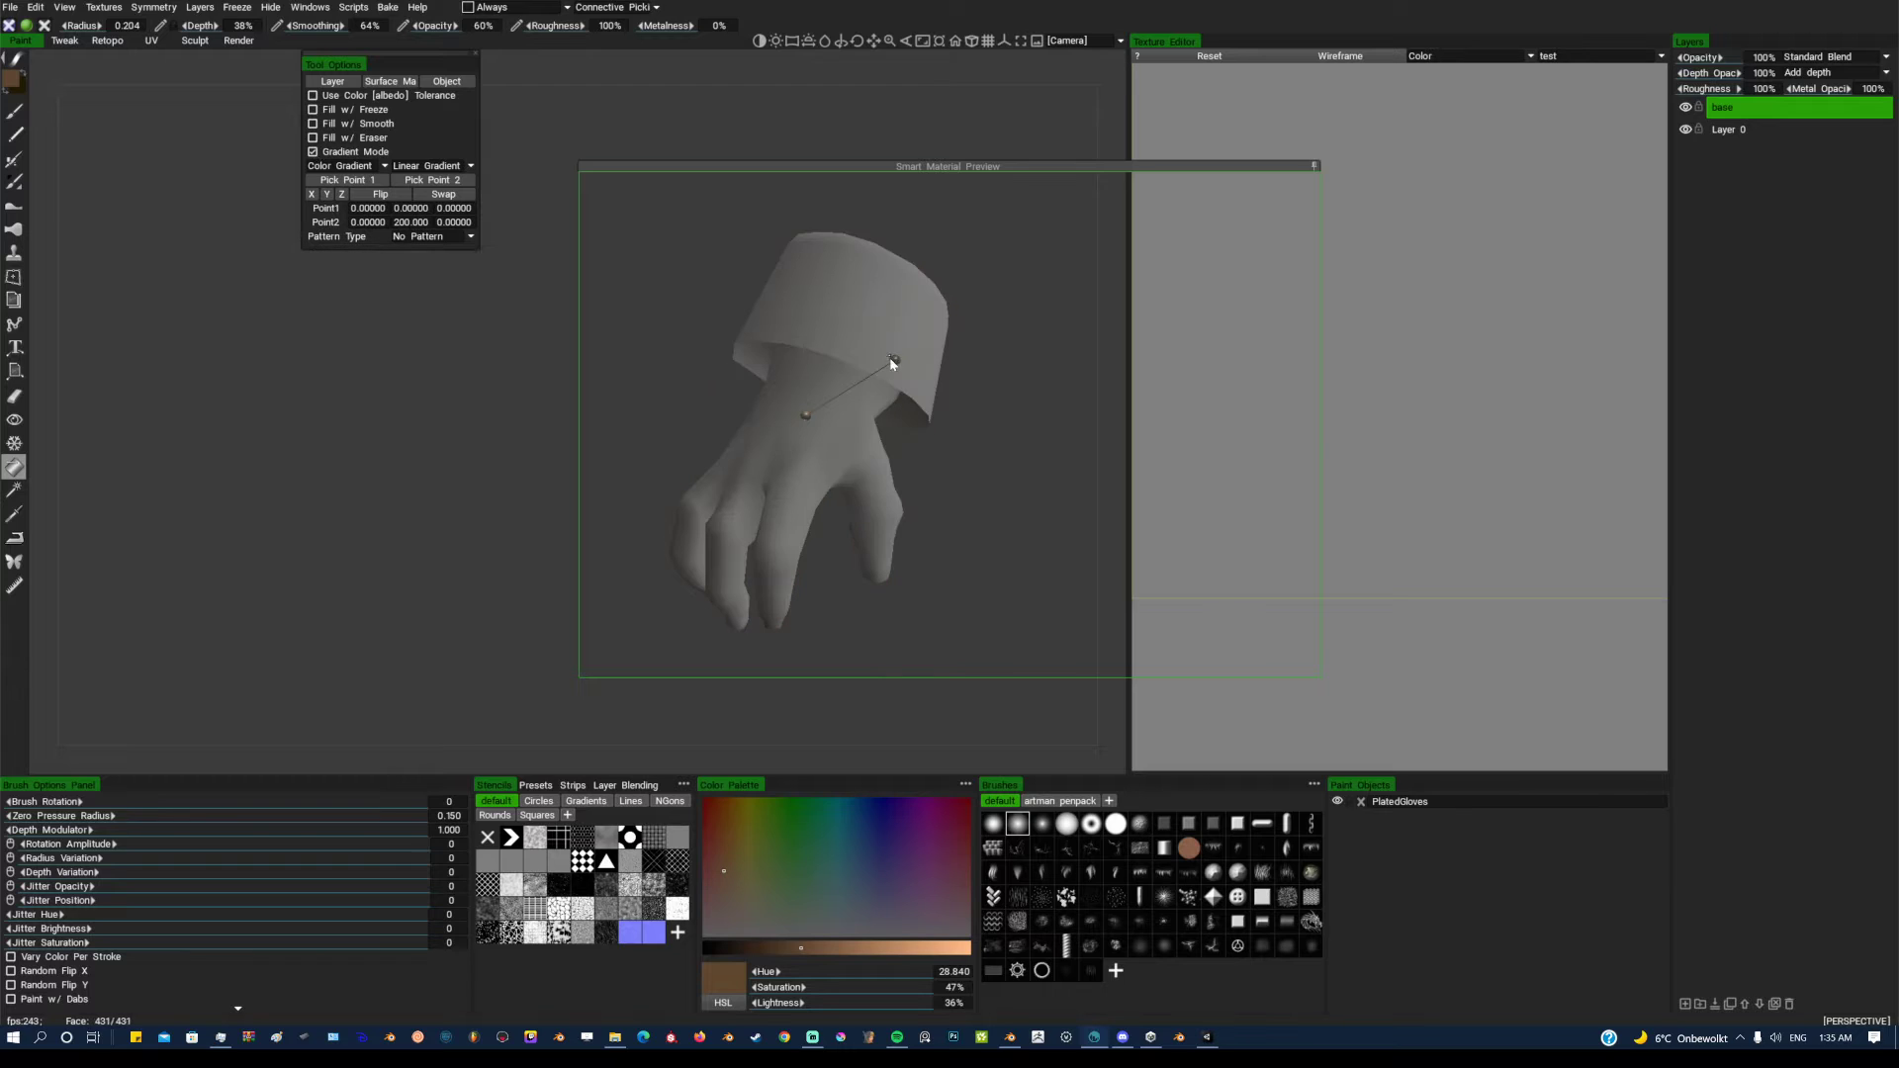
drag(893, 359, 864, 264)
drag(805, 415, 755, 561)
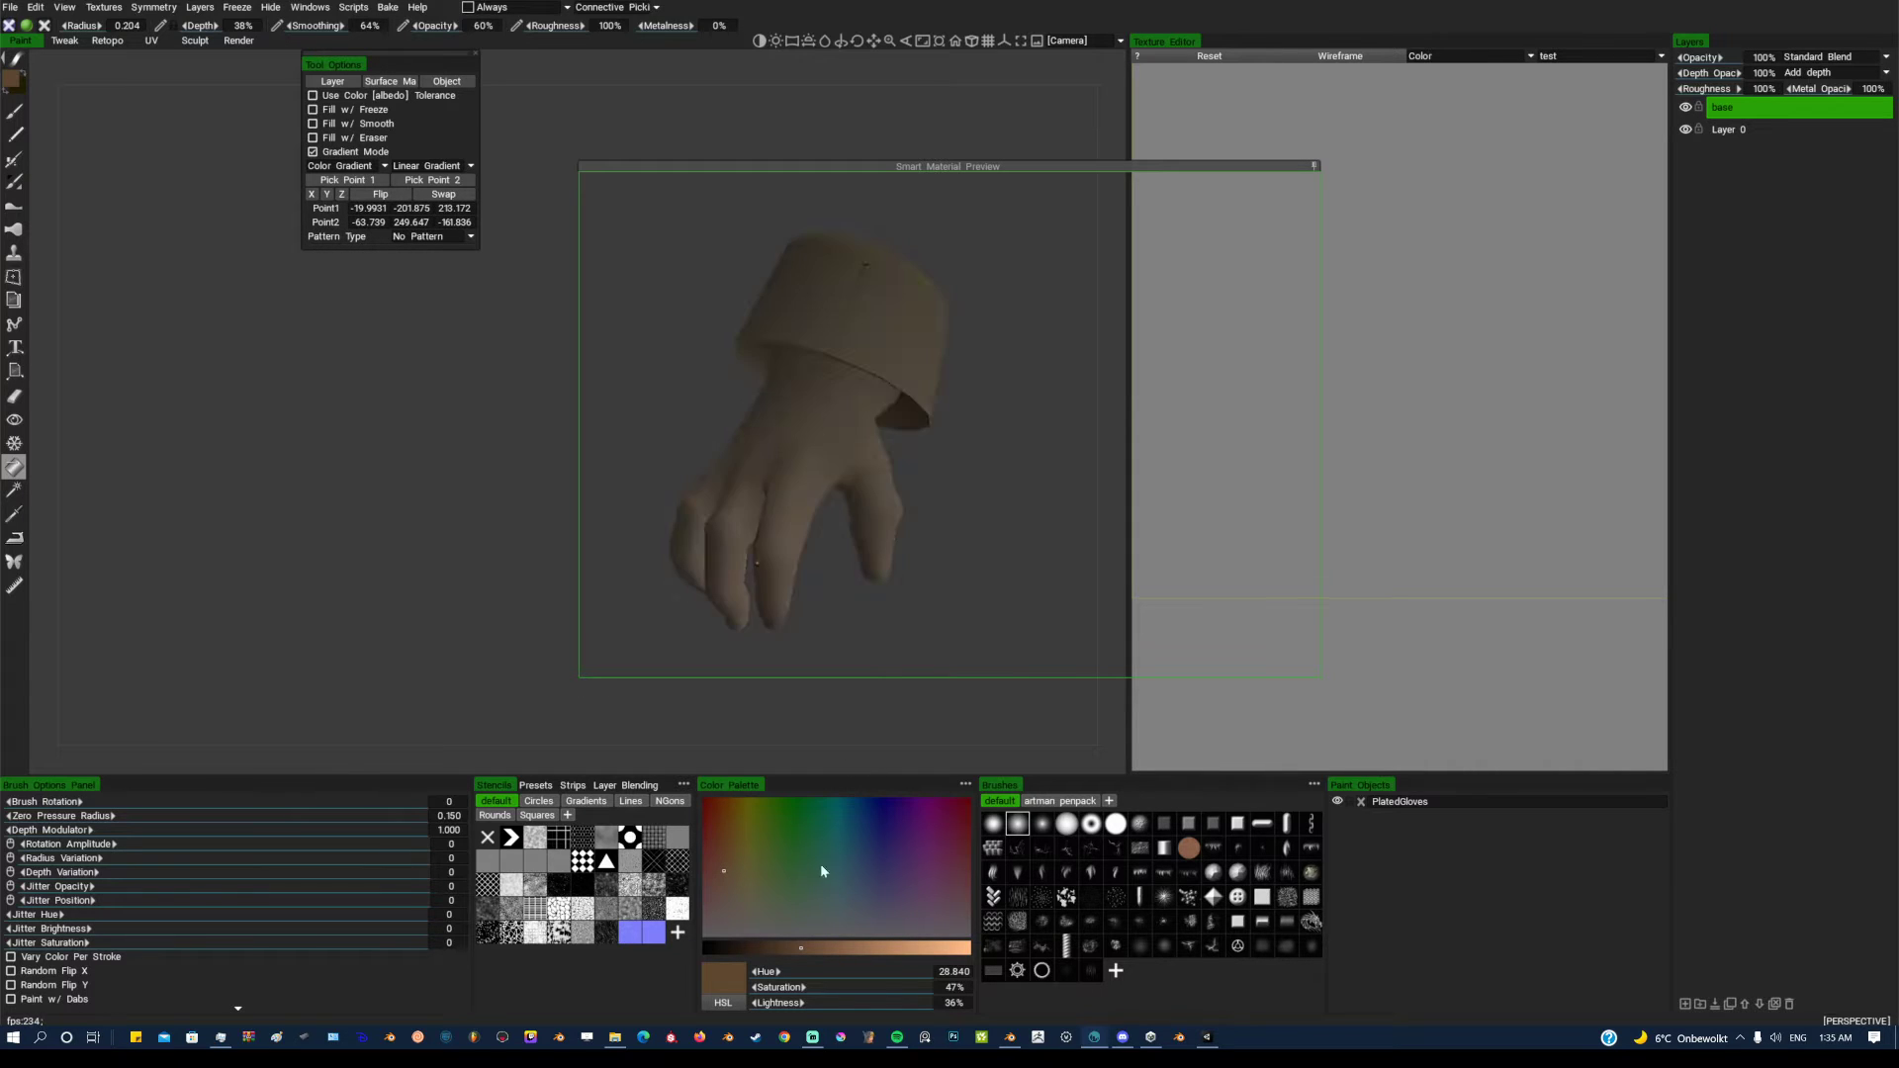
Adjust both gradient colours, finishing with a light brown foreground of hue 36.796, saturation 65% and lightness 63%
key(x)
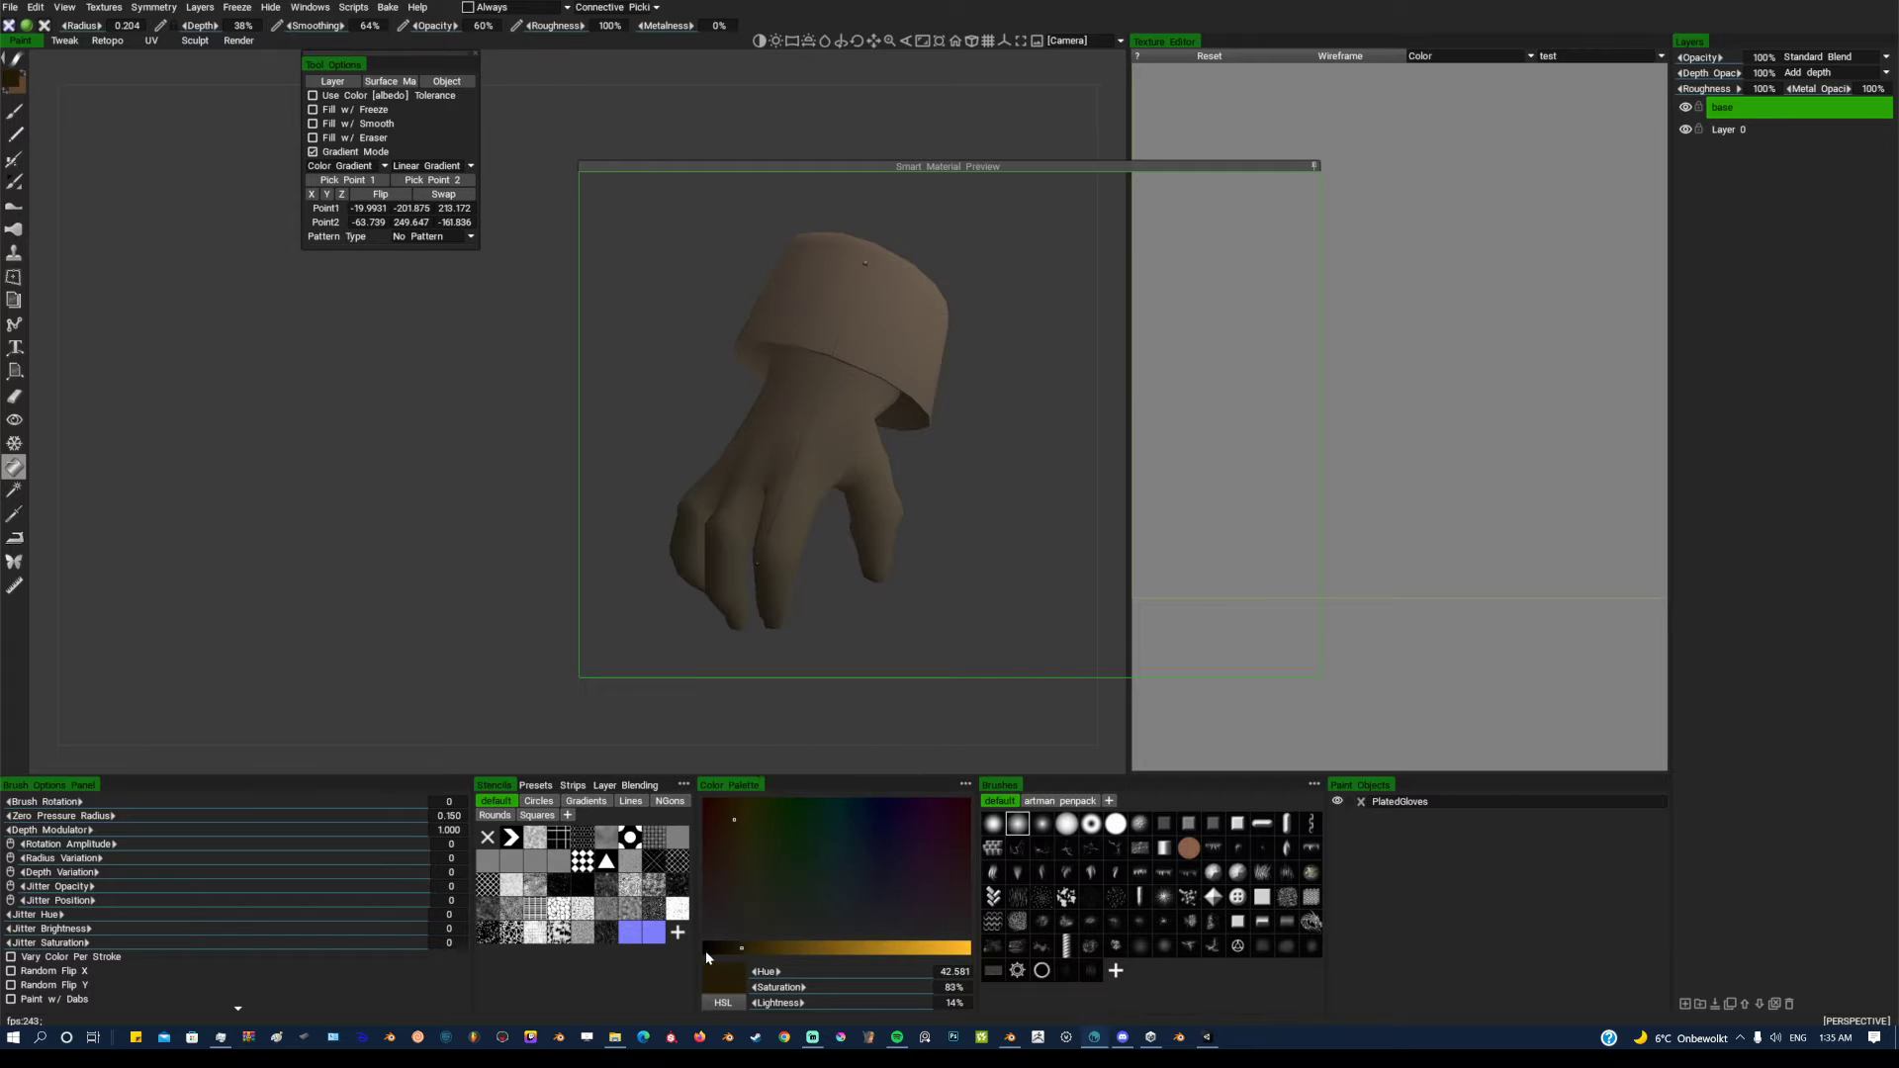
drag(756, 951, 822, 950)
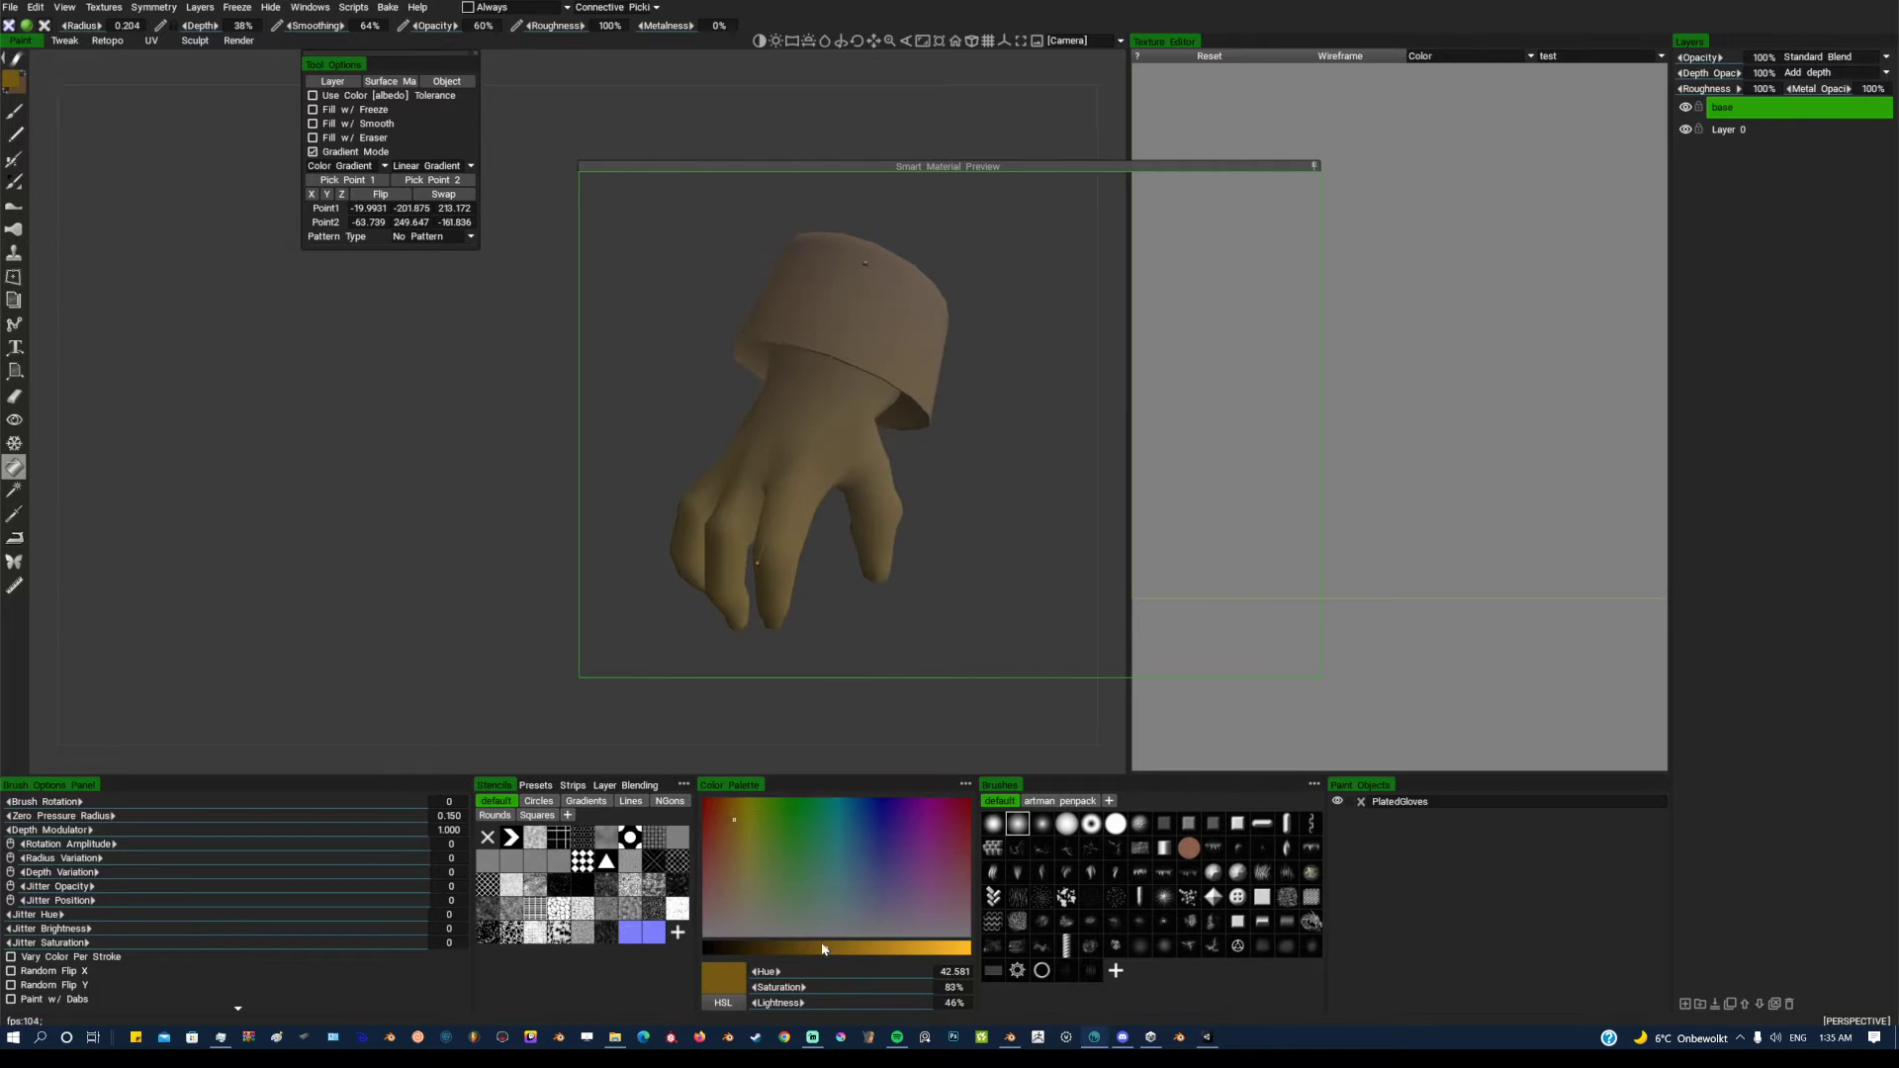
drag(734, 823, 731, 848)
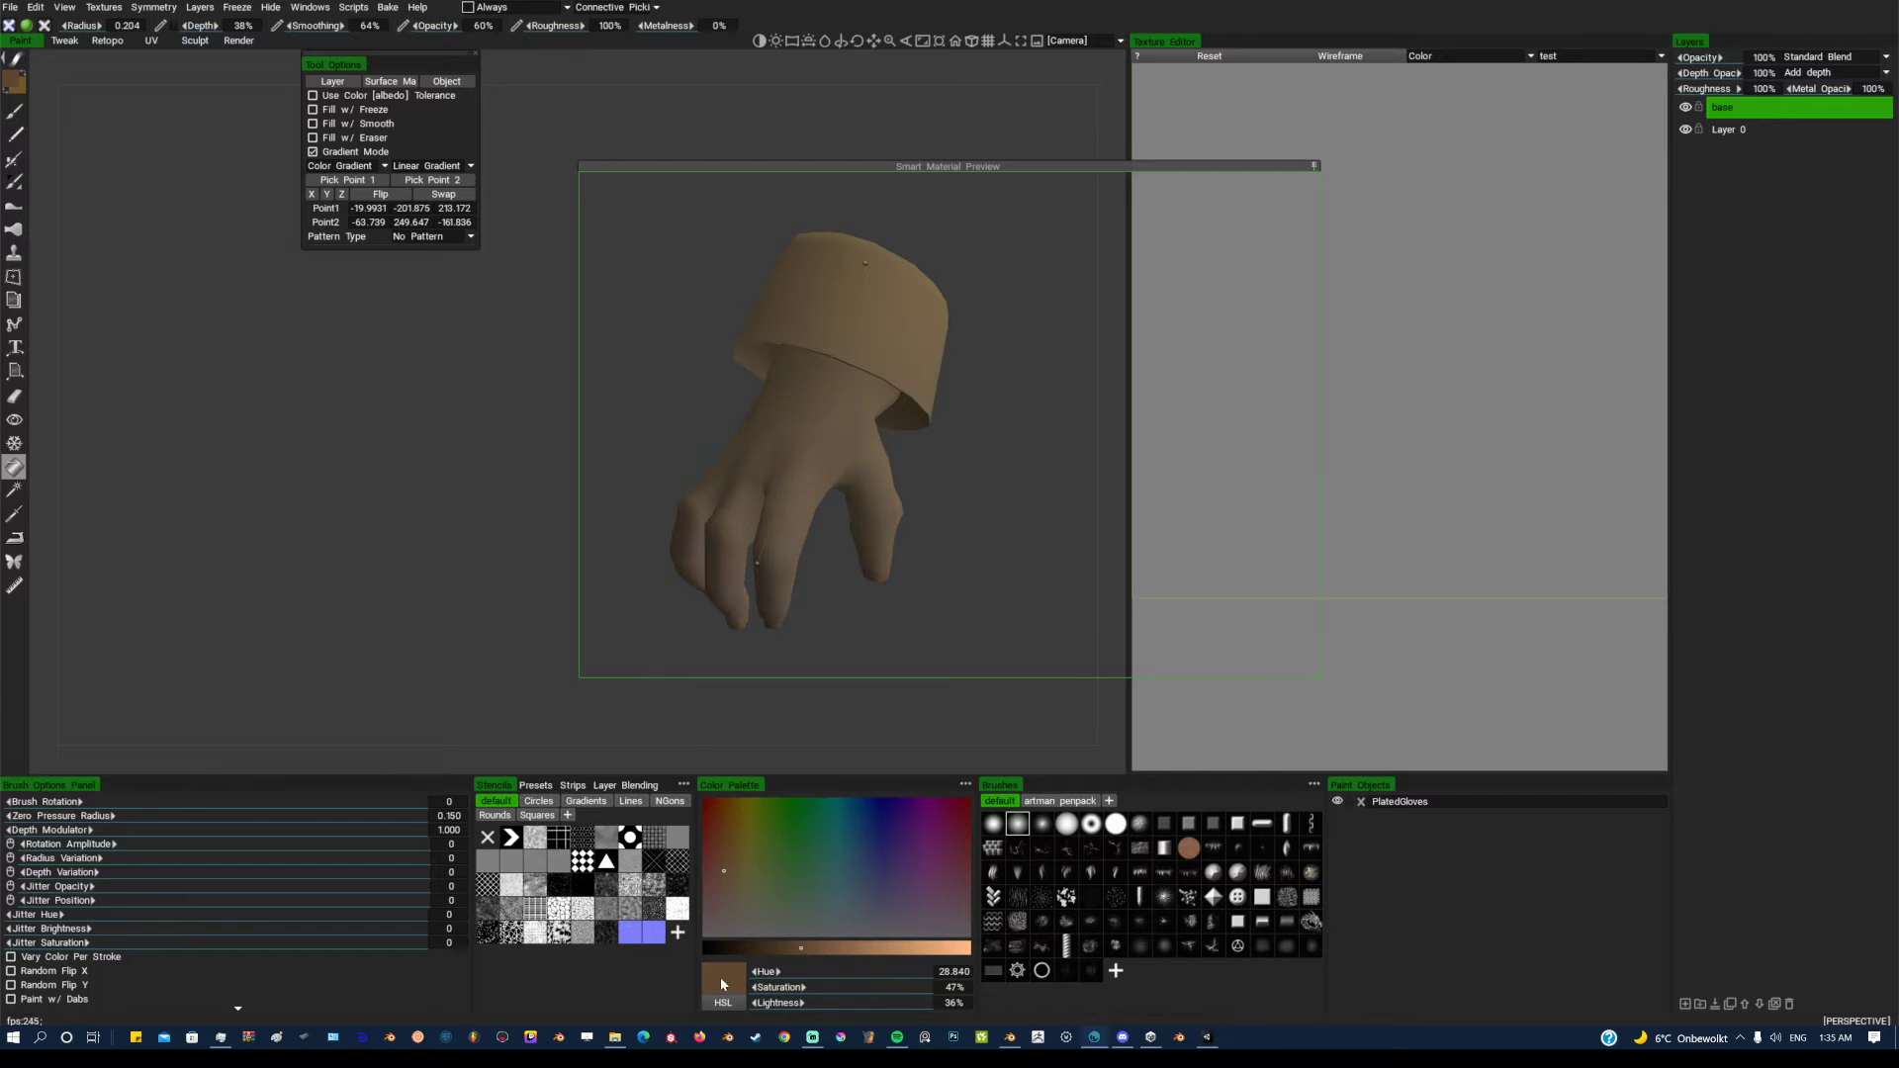
key(x)
drag(727, 879, 726, 821)
mouse_move(789, 946)
mouse_down()
mouse_move(742, 948)
mouse_move(874, 954)
mouse_up()
key(x)
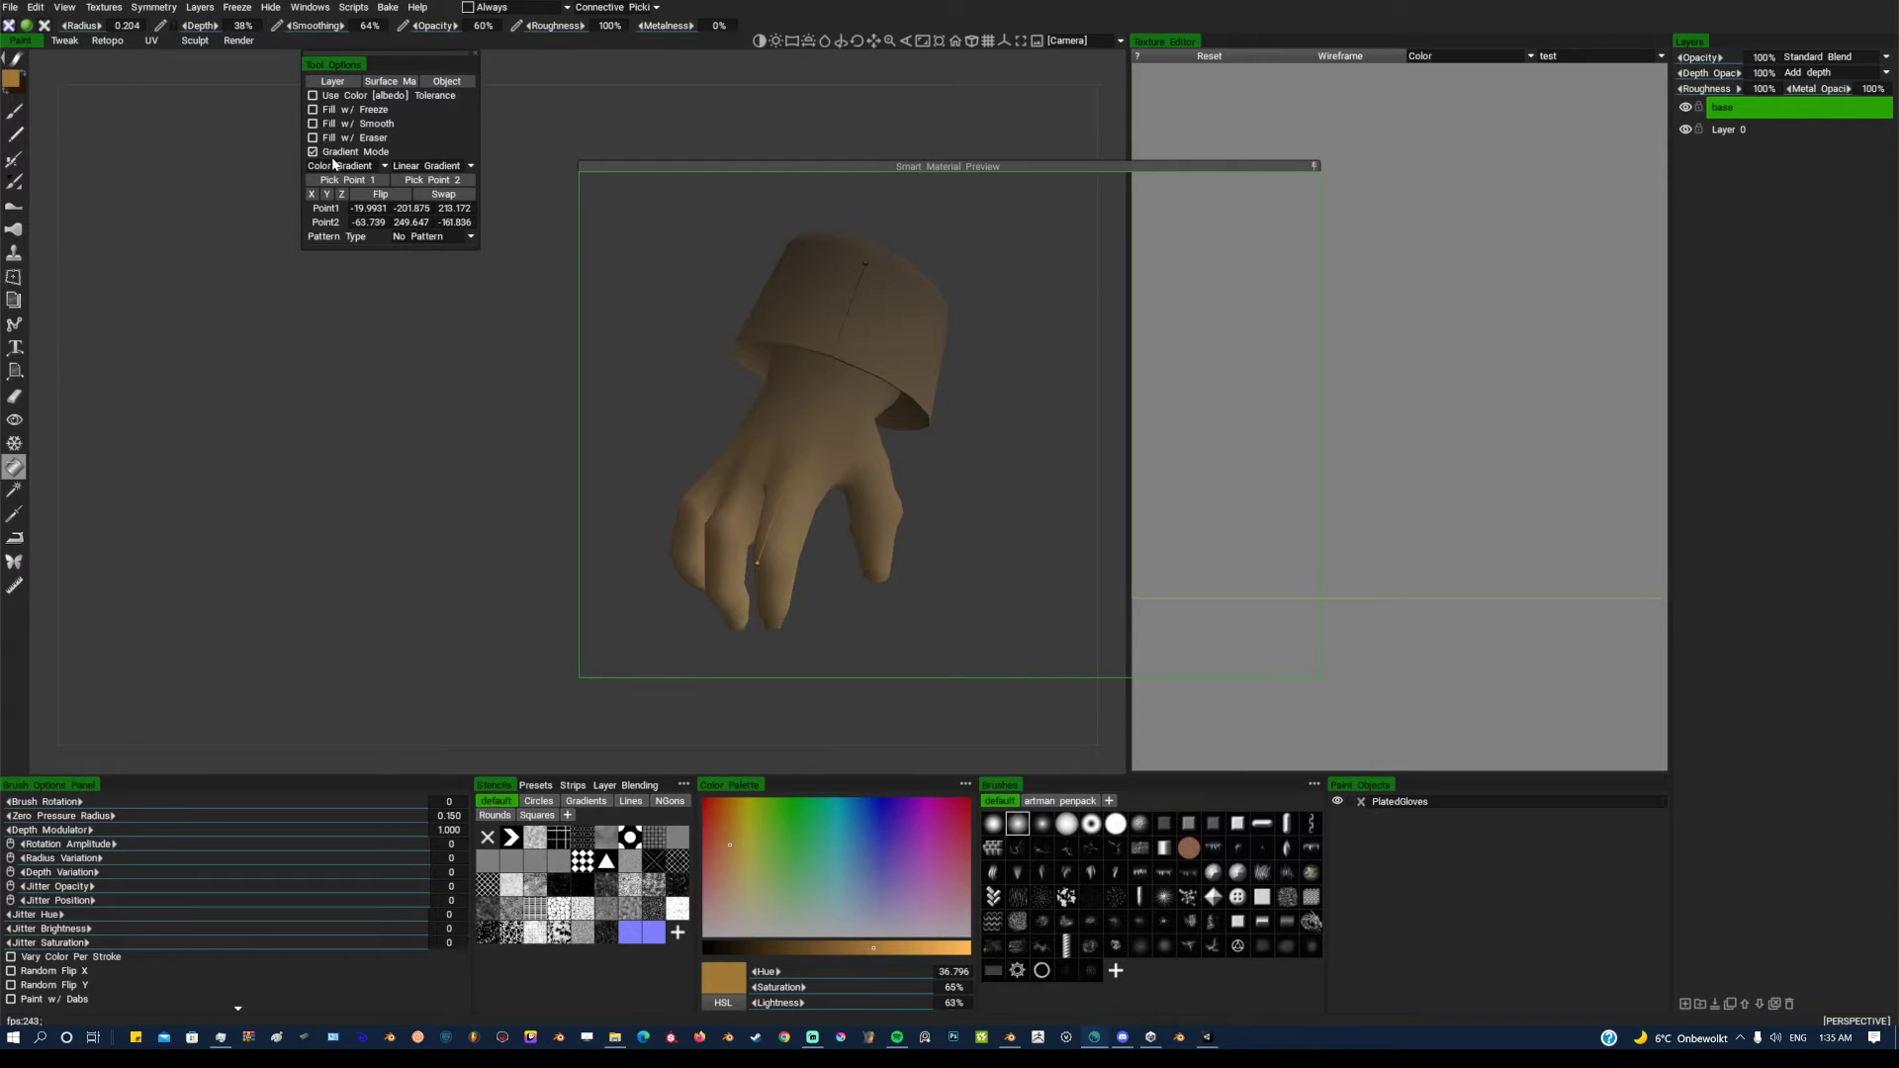
Turn off Gradient Mode and fill the whole glove with the light brown on the base layer
click(312, 152)
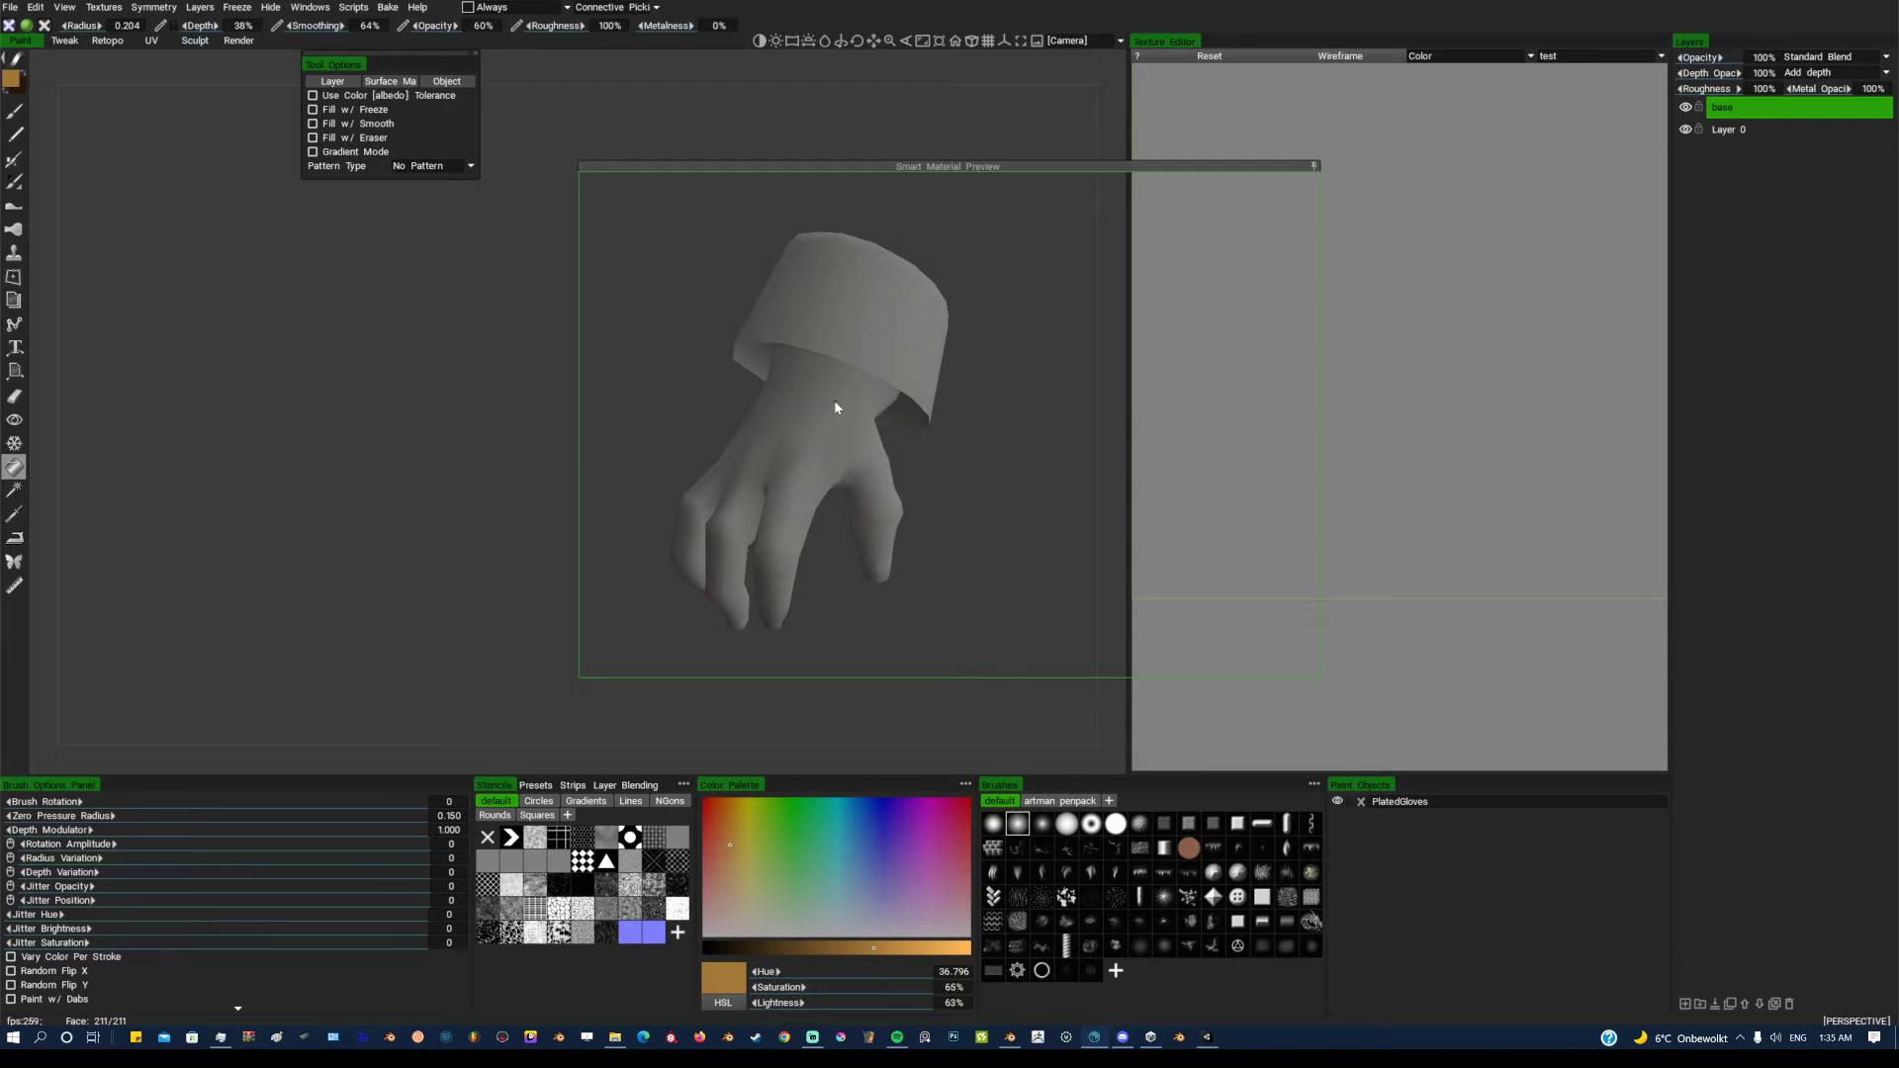
click(914, 519)
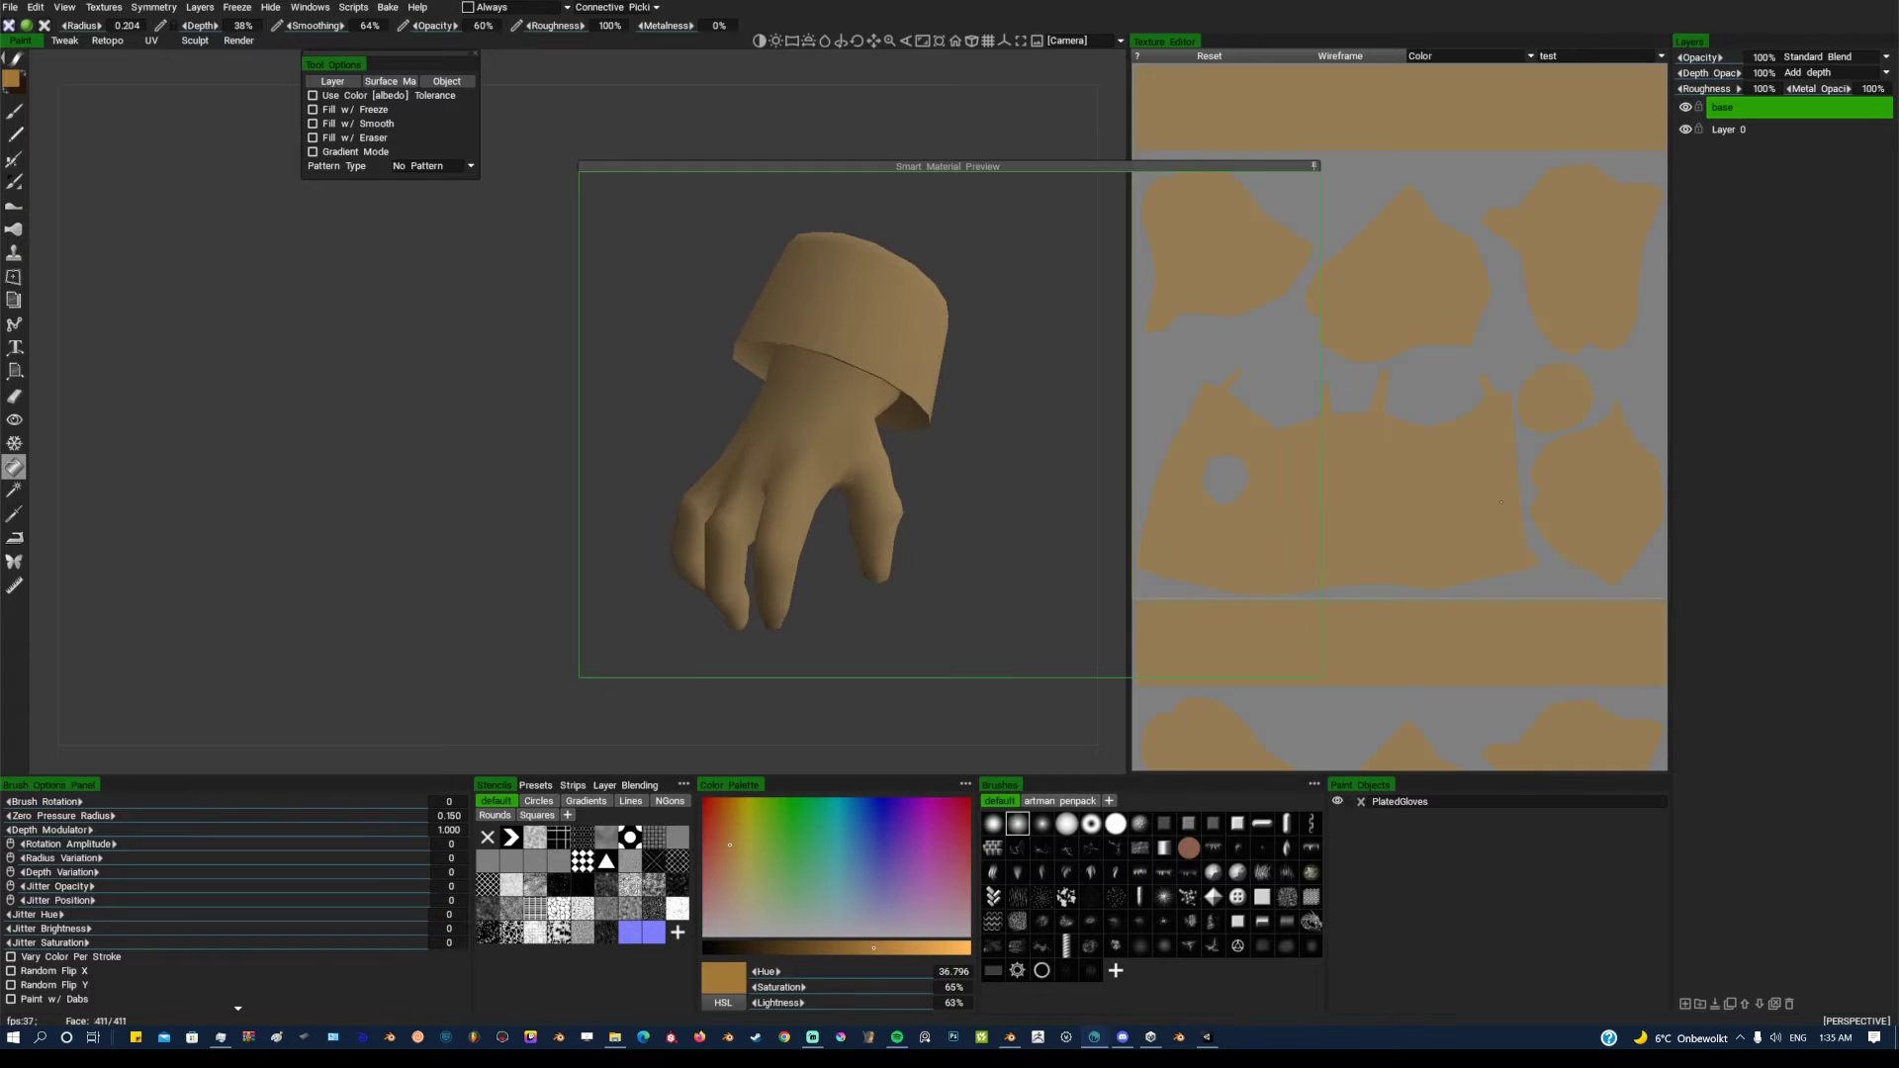
middle_drag(1082, 391, 1000, 387)
mouse_move(1000, 387)
mouse_down()
mouse_move(1111, 394)
mouse_move(1102, 445)
mouse_up()
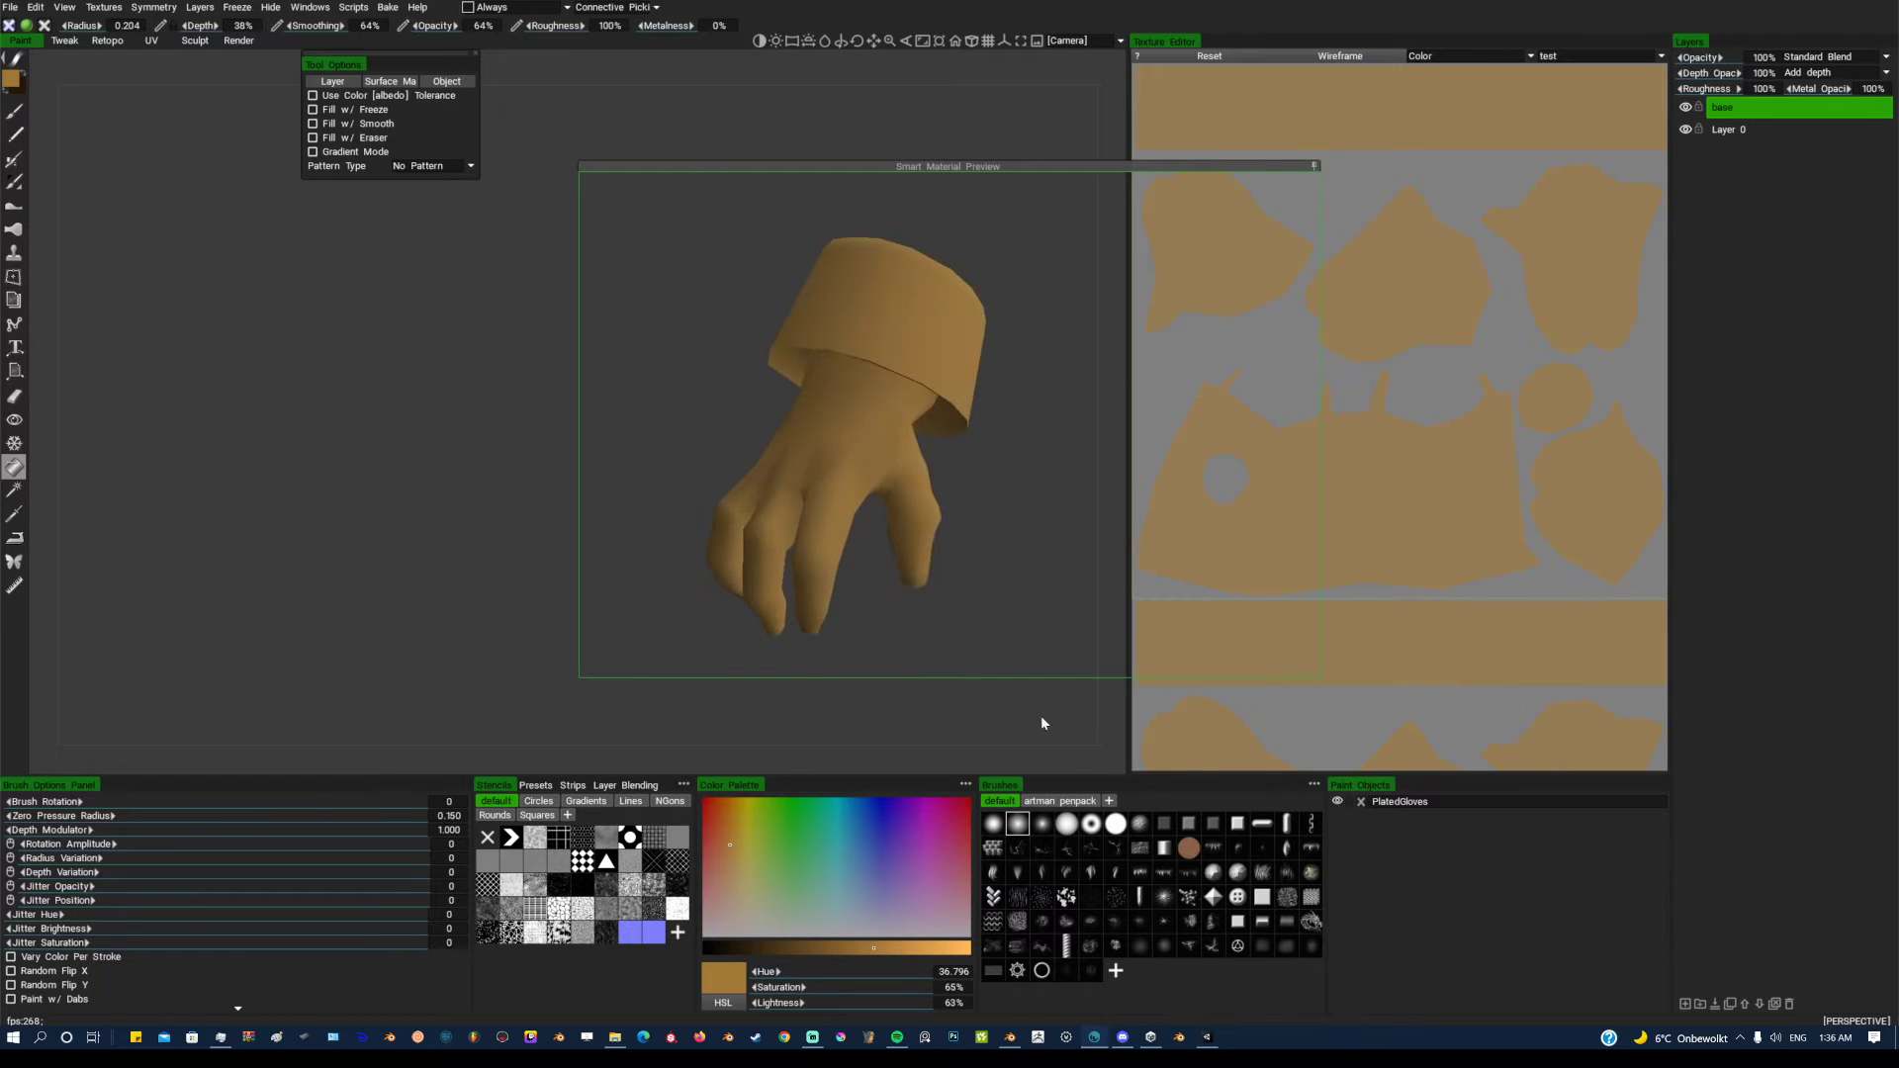
Refill the glove with the brown darkened to 19% lightness and move the Smart Material Preview clear of the Texture Editor
drag(840, 947, 766, 949)
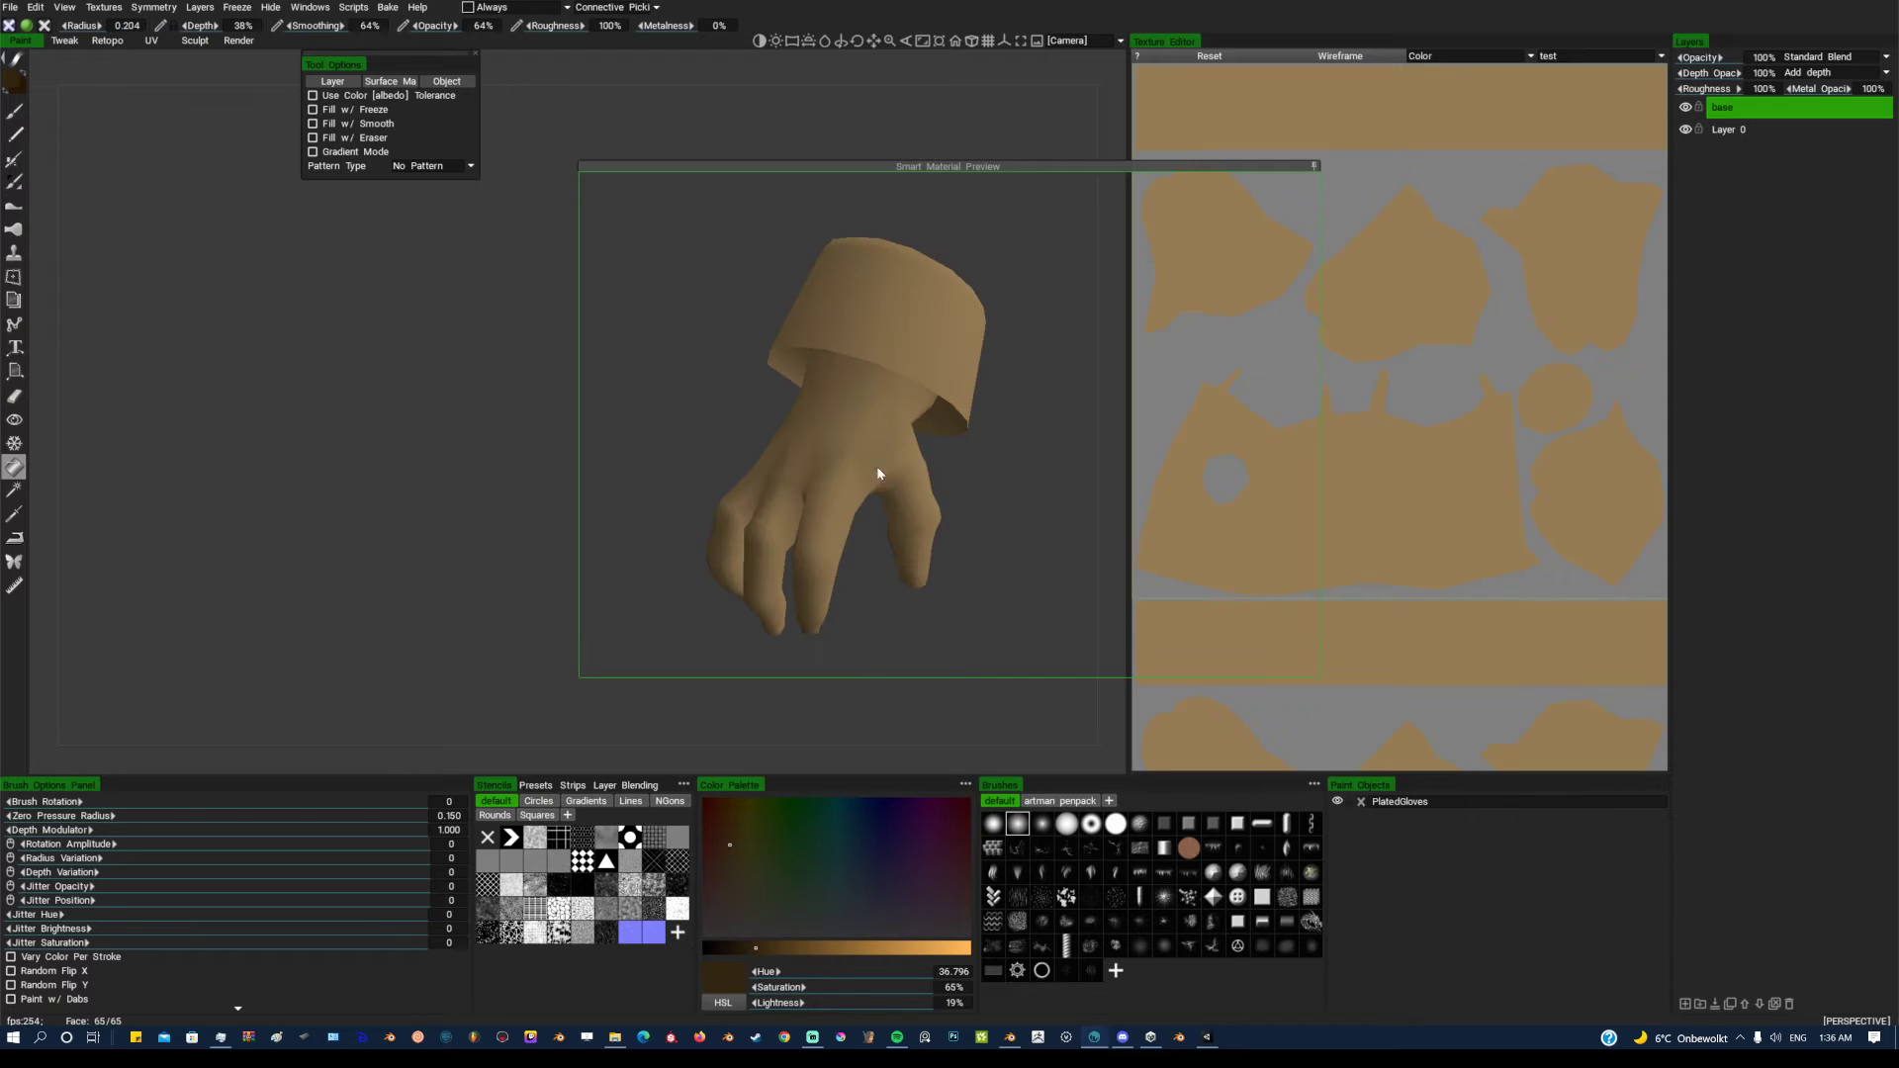
click(944, 429)
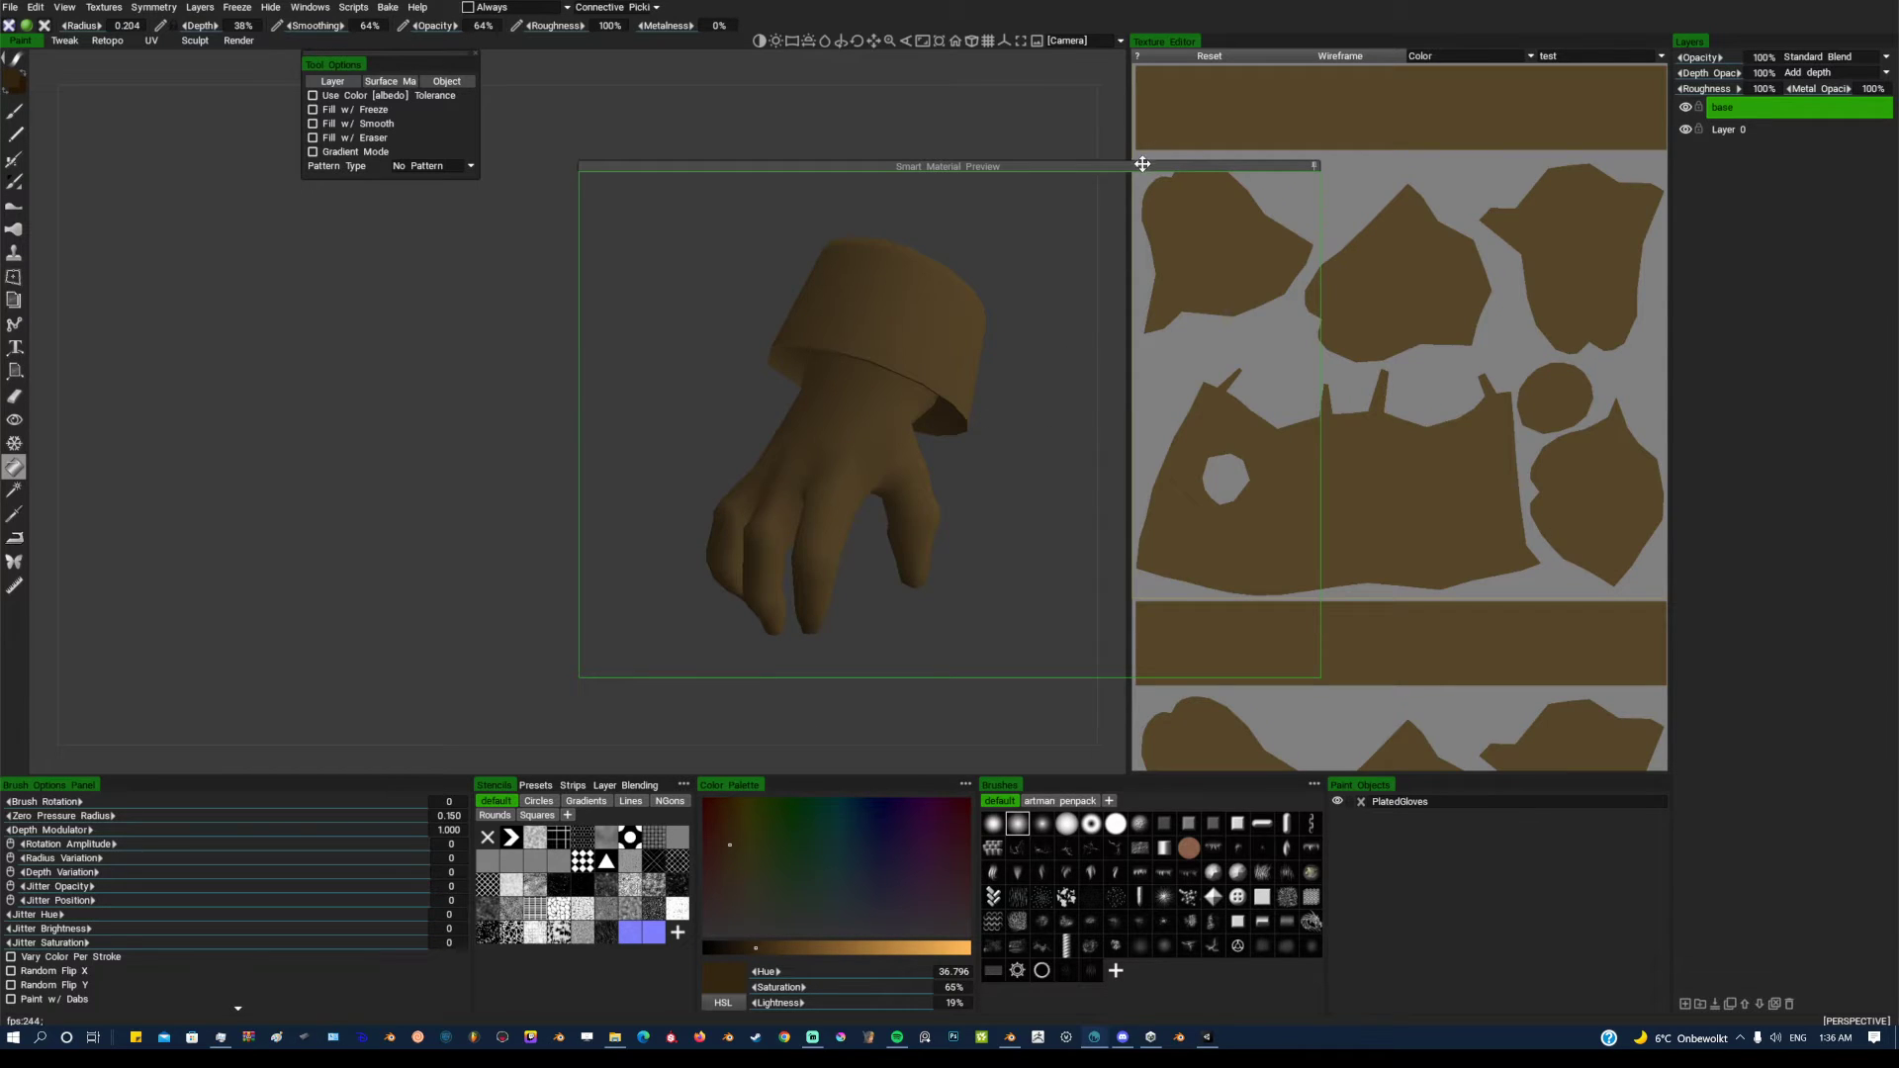
drag(1145, 164, 889, 181)
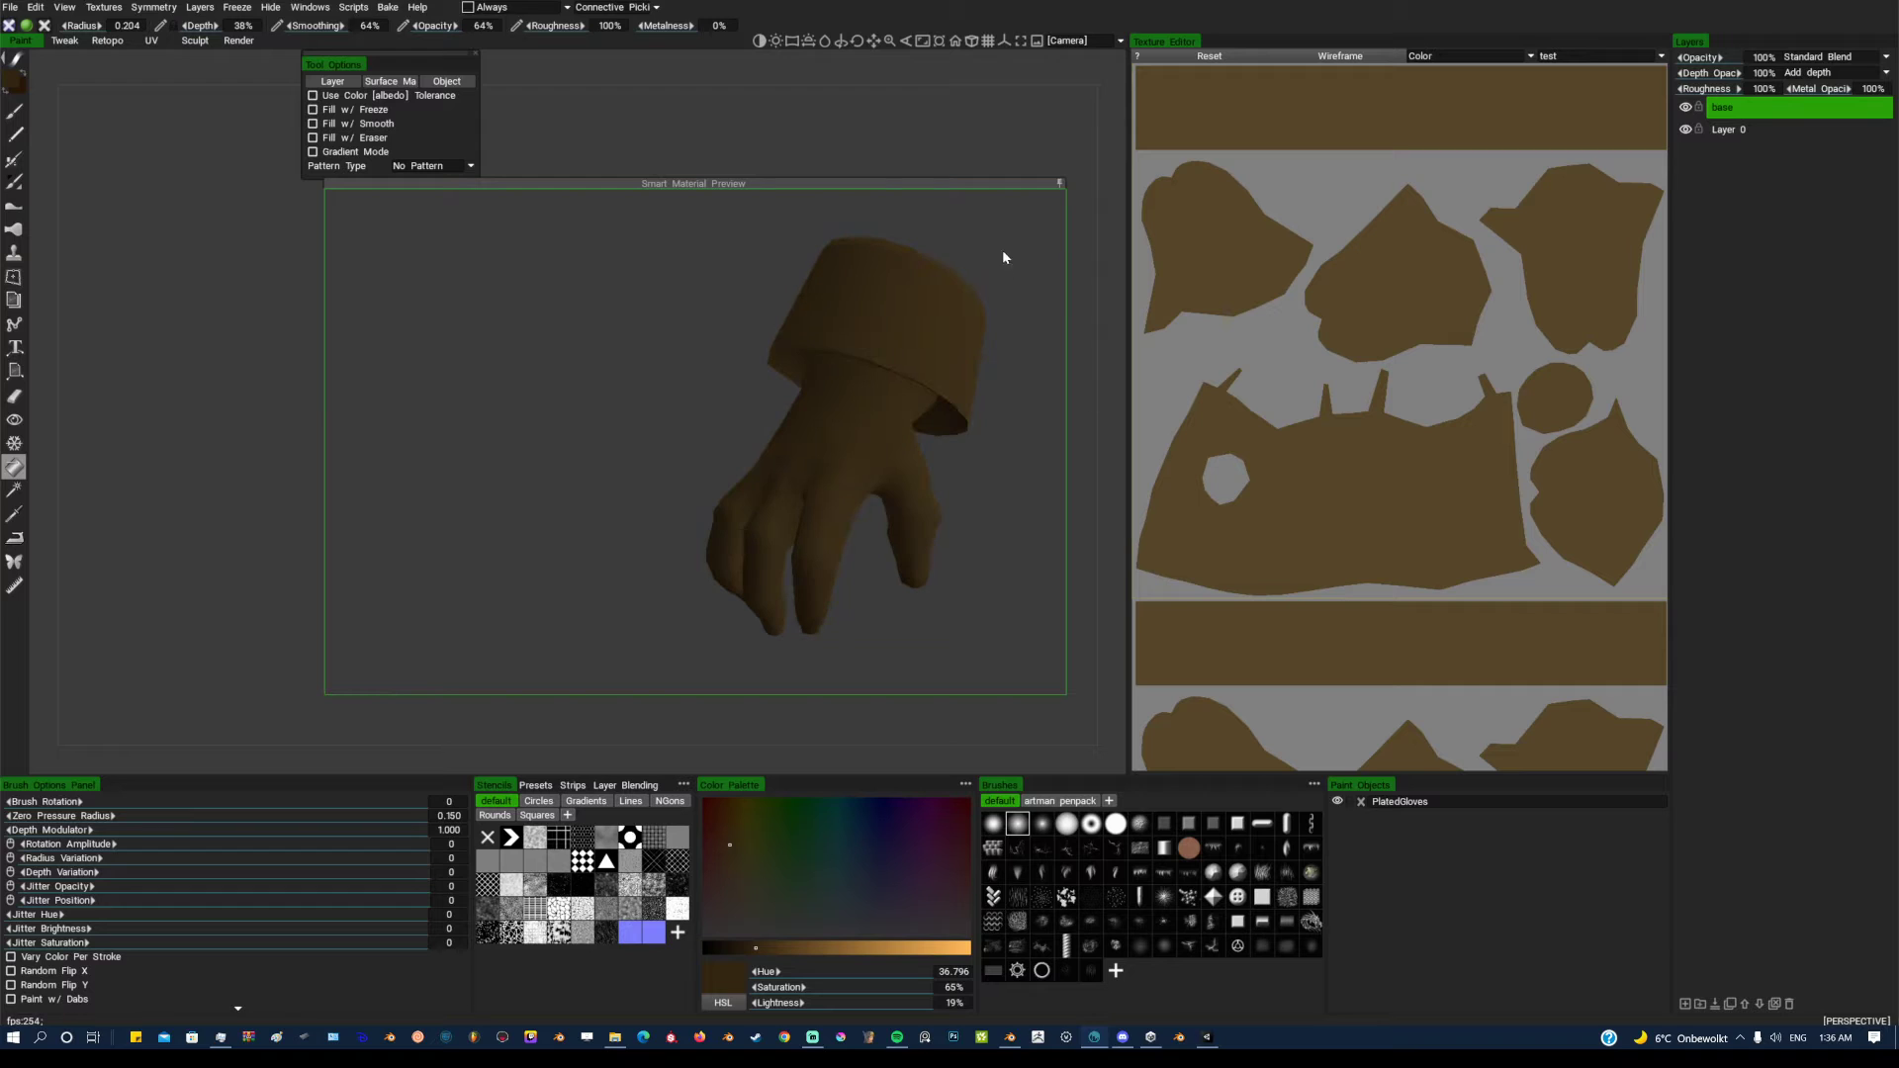
Switch to the paint brush and add a new layer named paint above the base layer
click(16, 112)
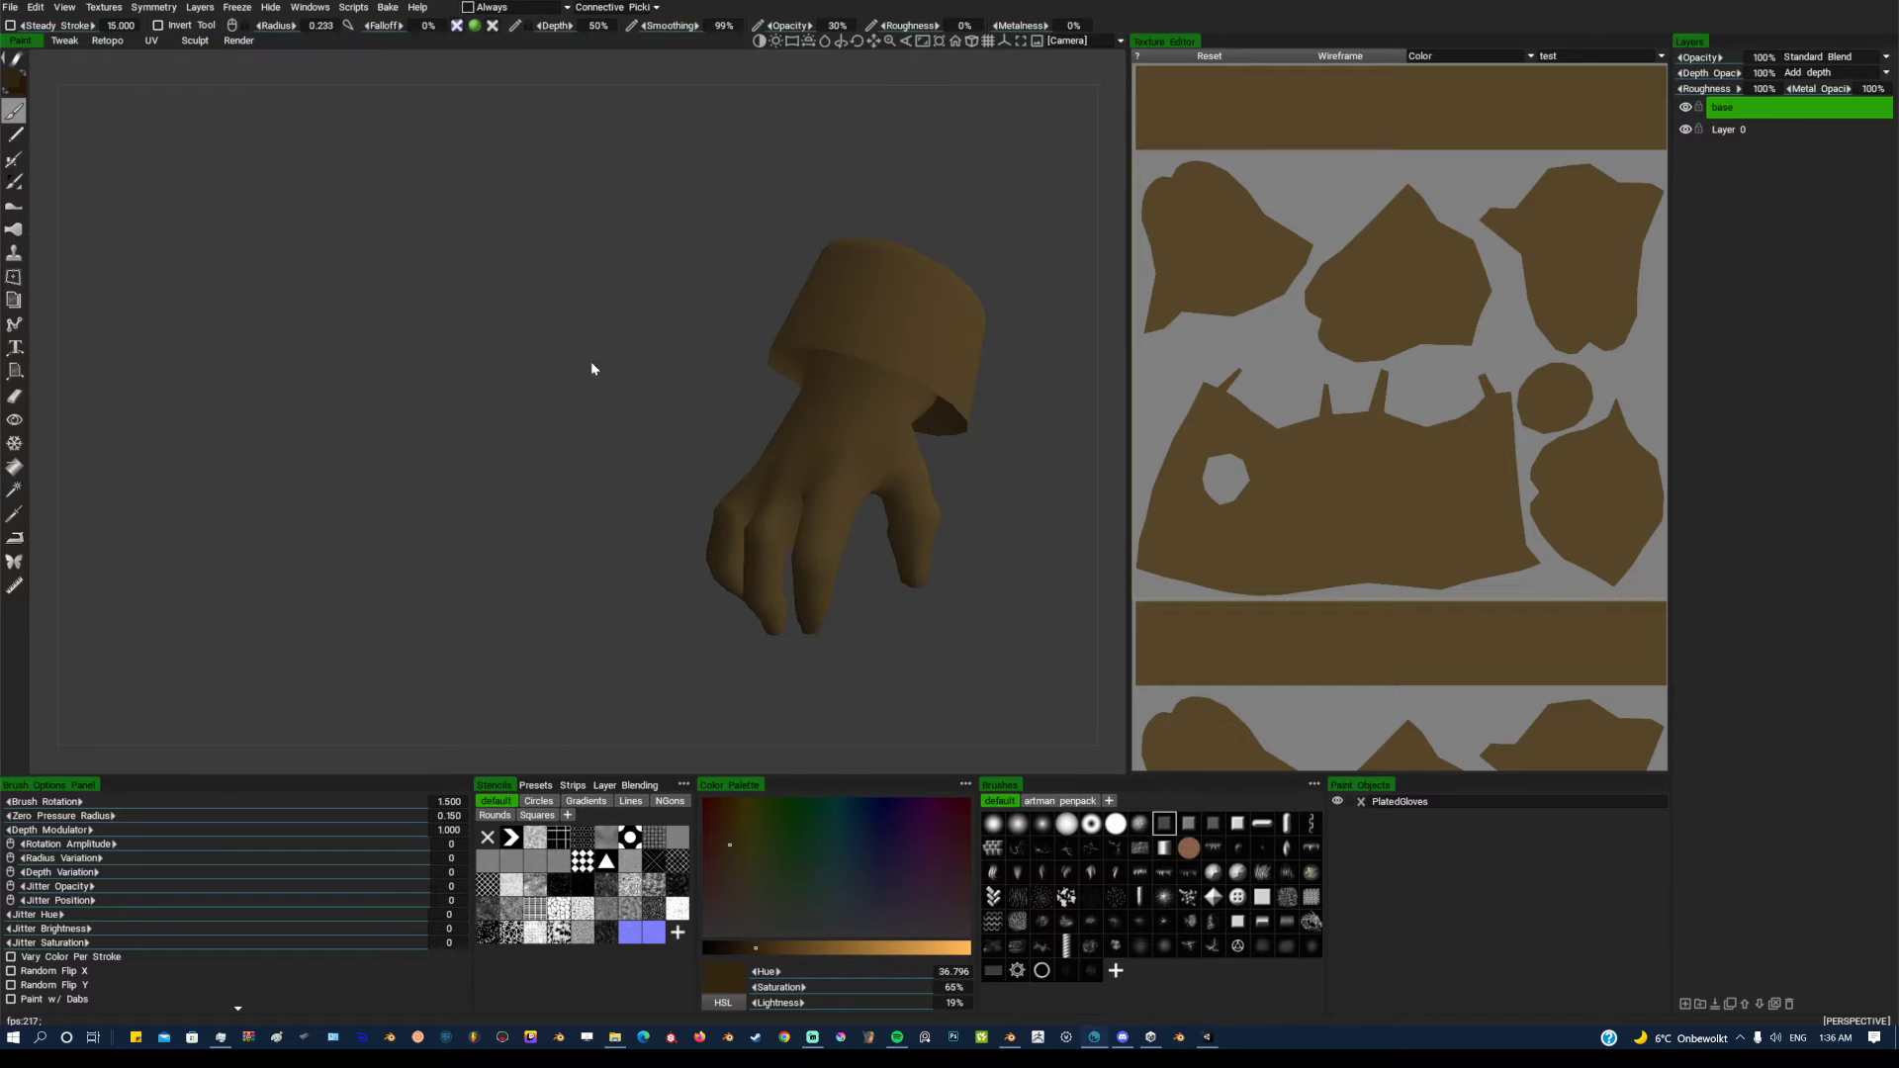
drag(892, 317, 881, 330)
right_drag(881, 330, 963, 407)
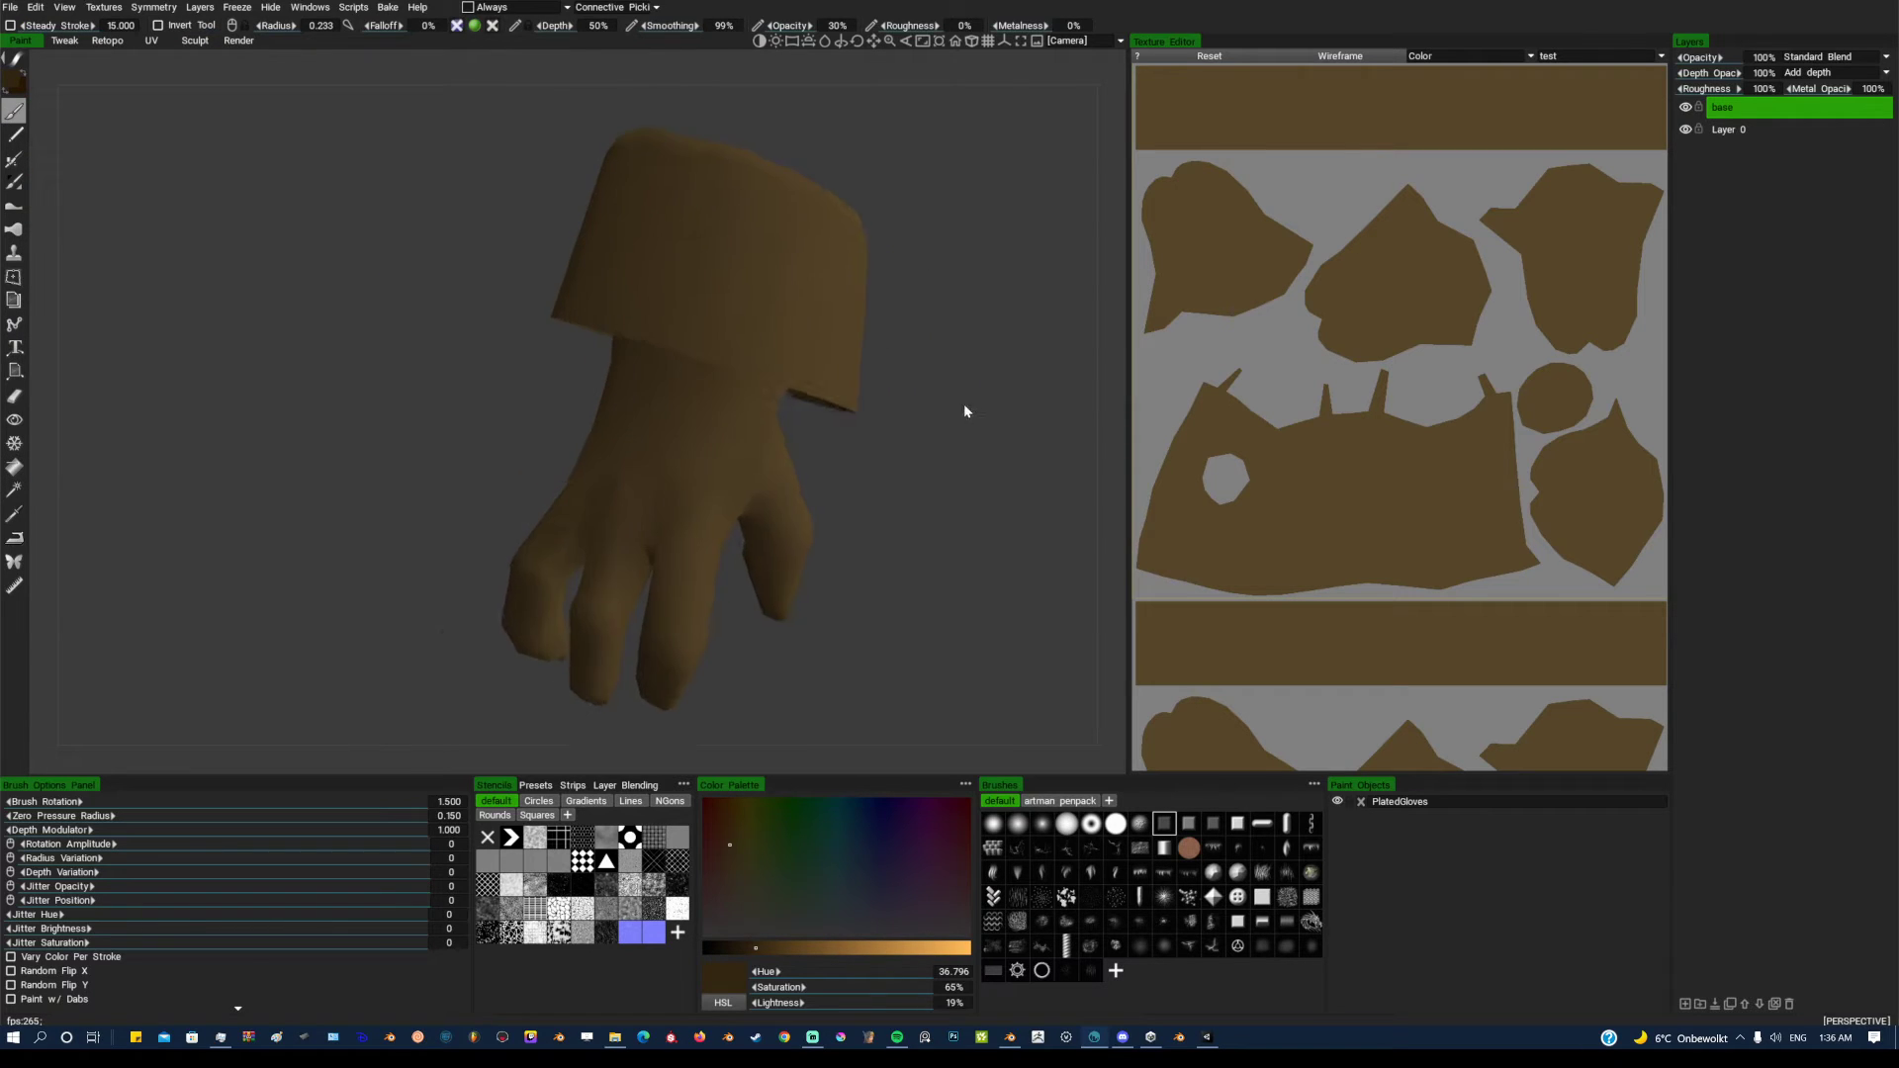
middle_drag(963, 406, 880, 494)
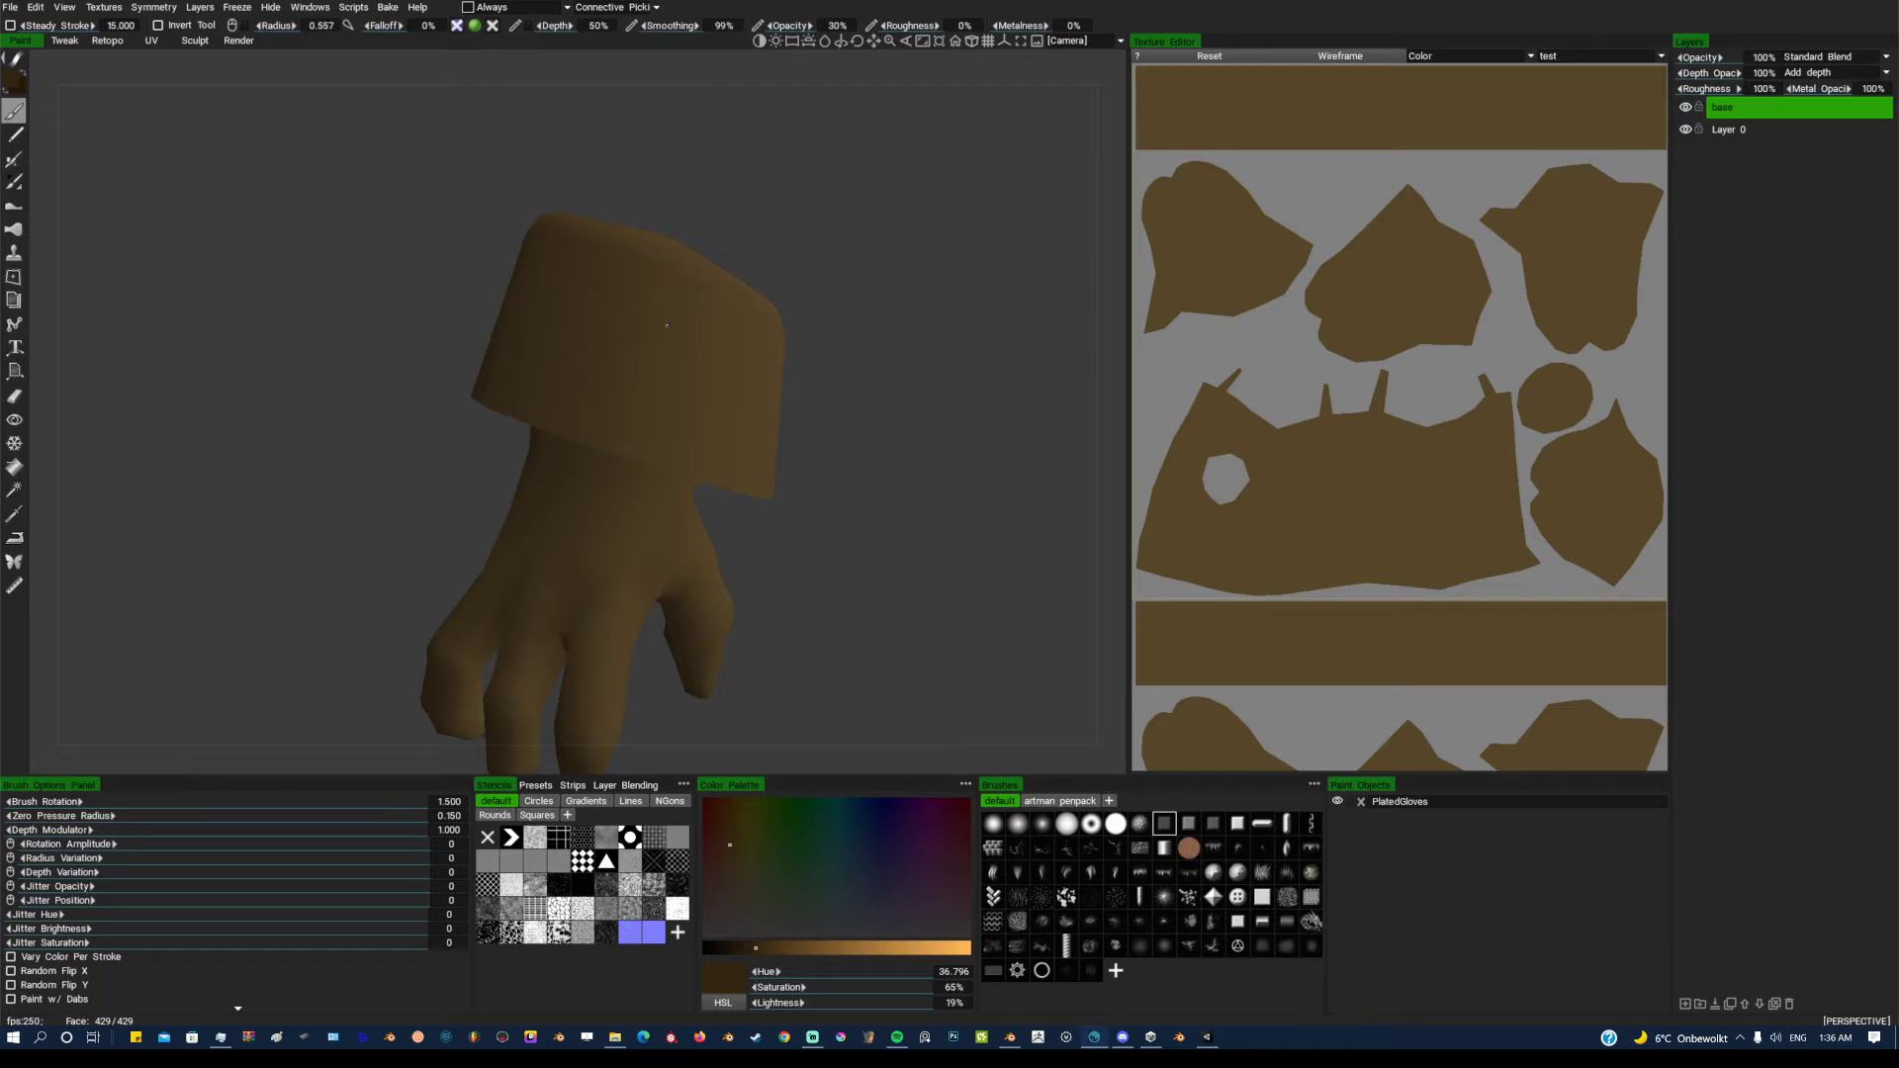
click(1685, 1004)
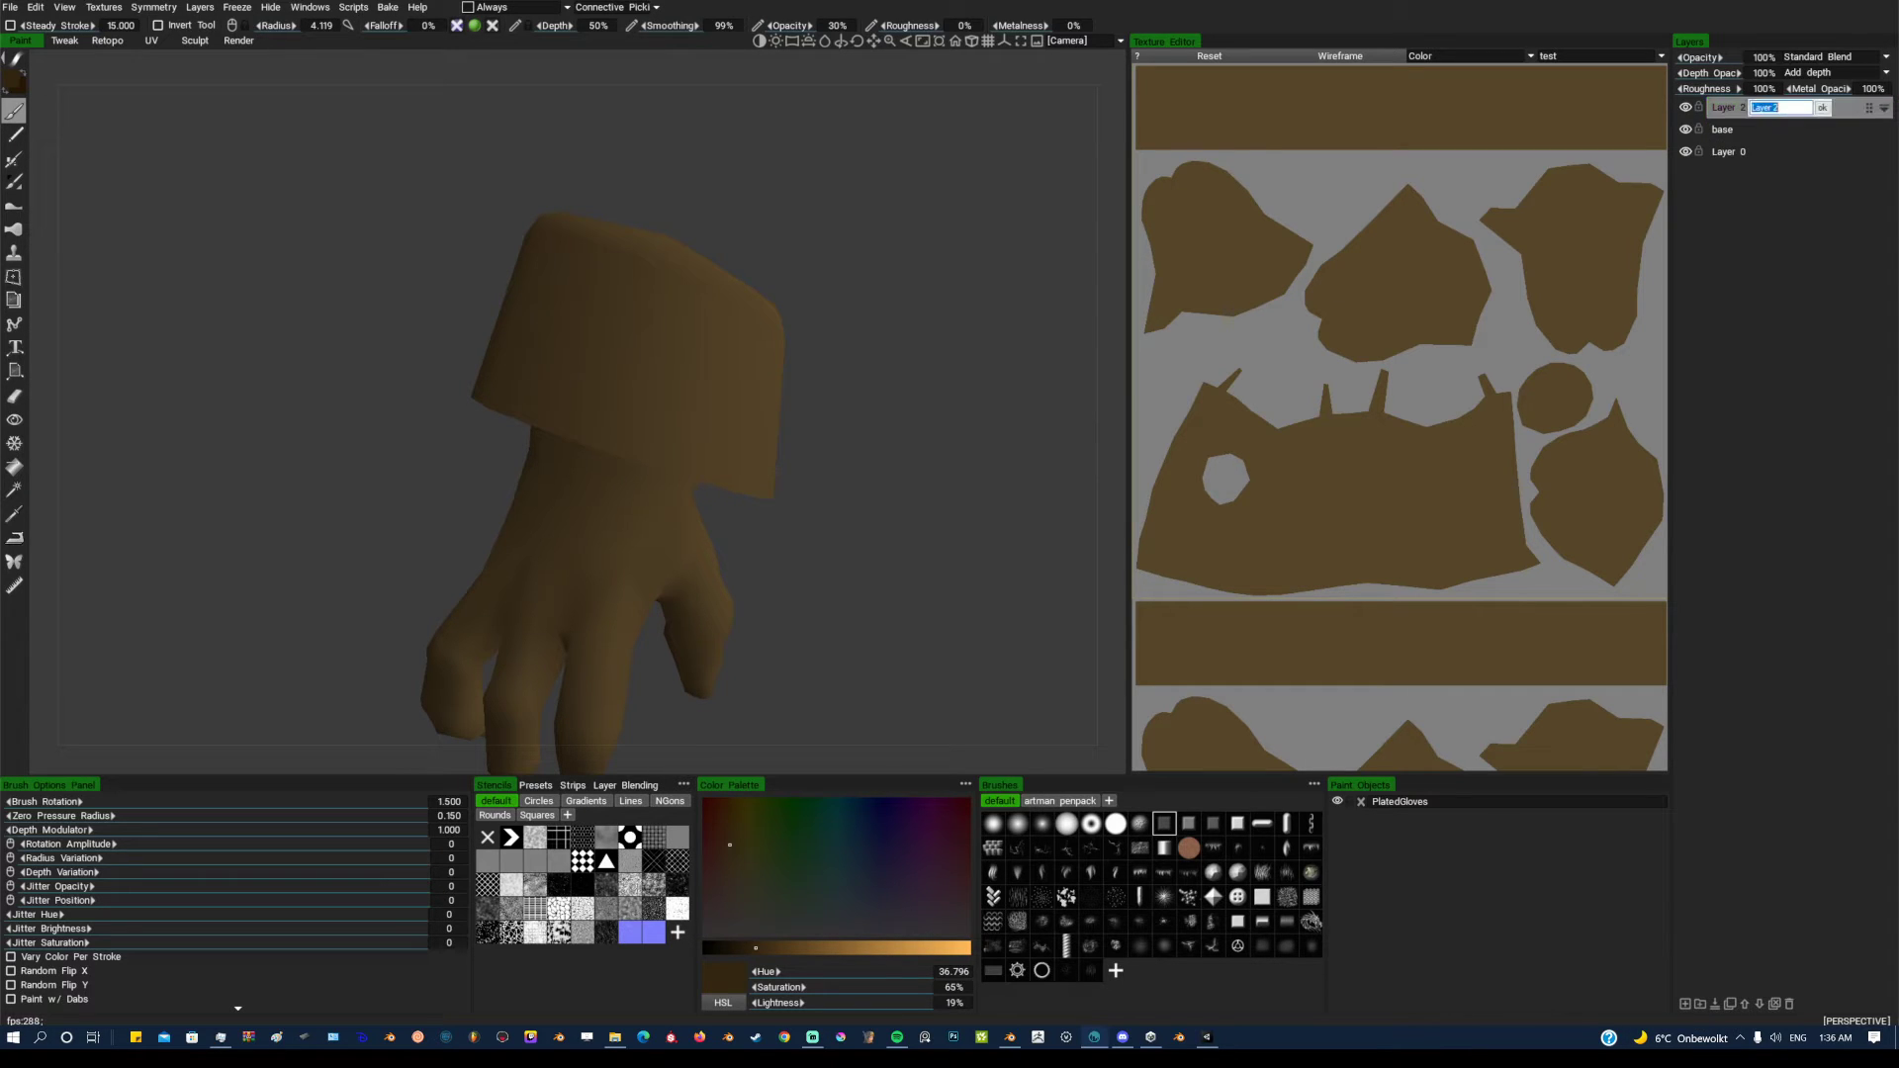
key(Return)
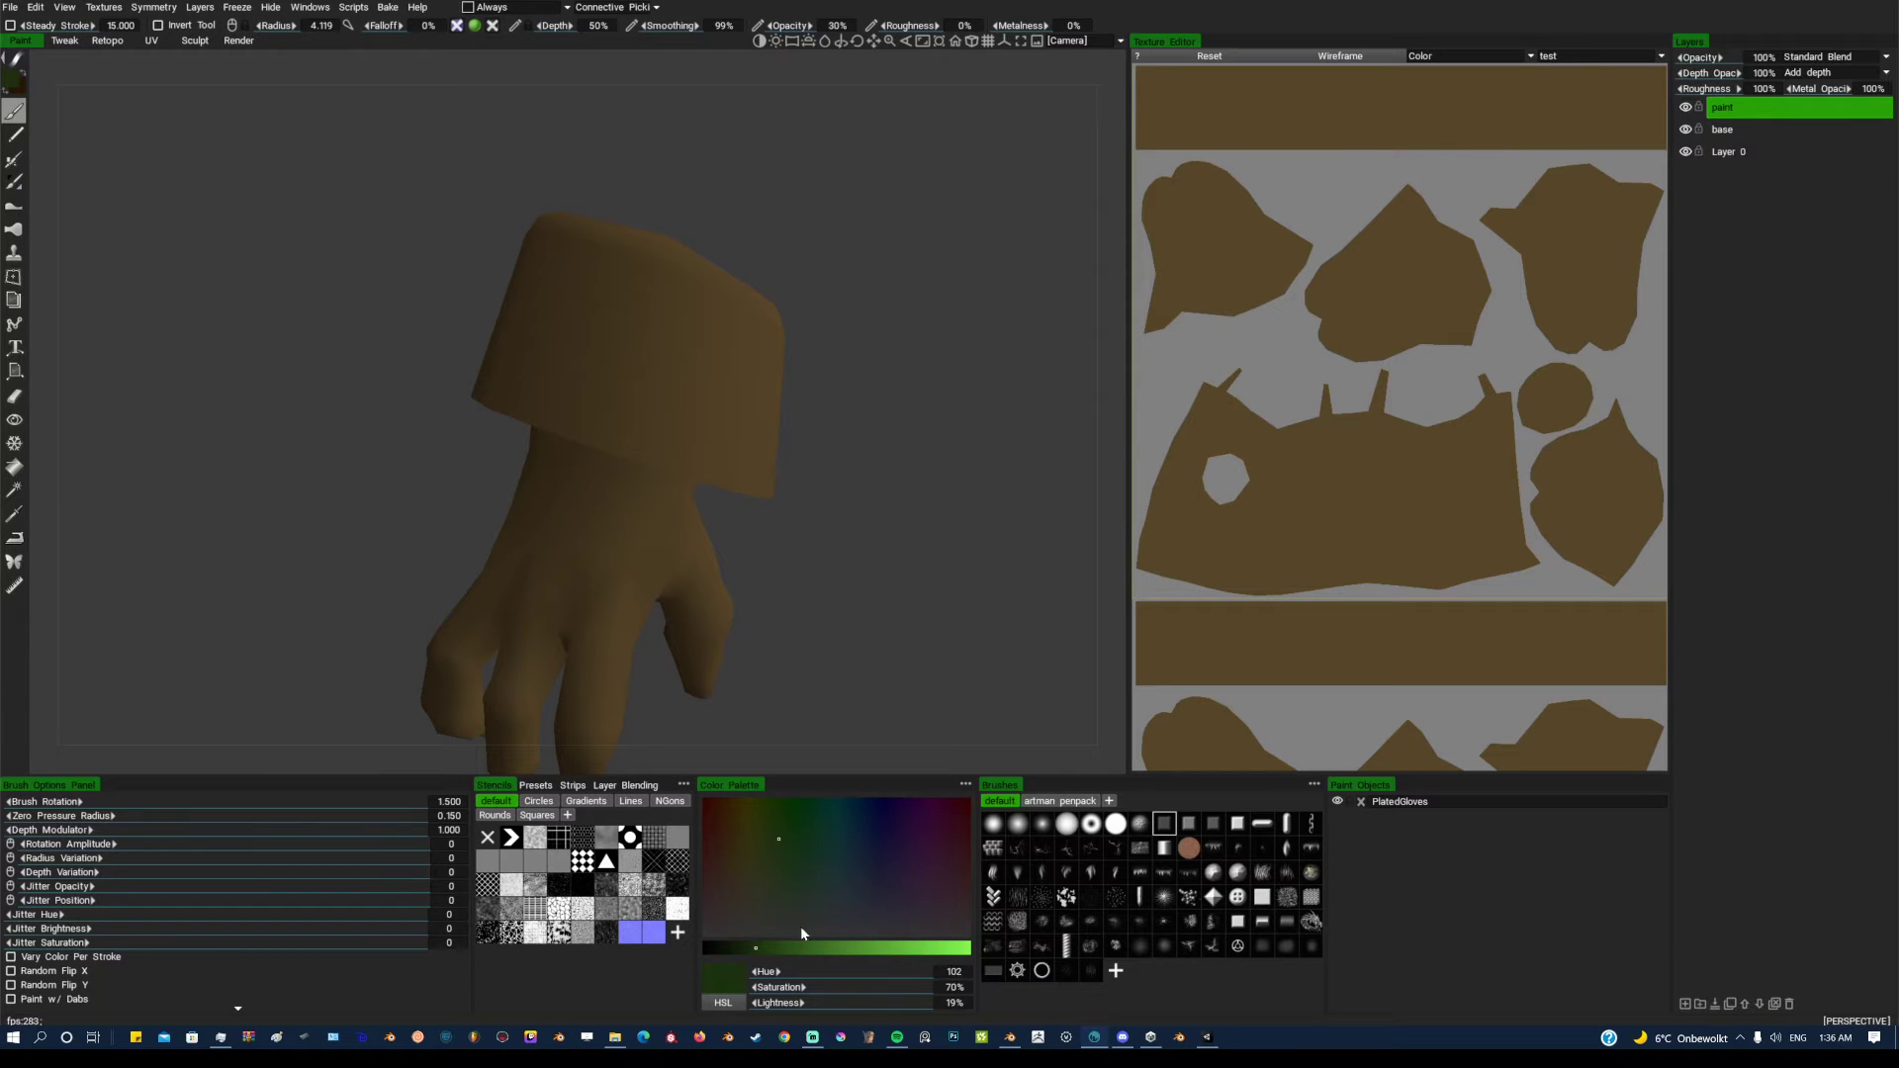
Set the colour to green with hue 102, saturation 70% and lightness 43%, and paint a stroke along the cuff's upper edge
click(819, 947)
drag(651, 303, 558, 247)
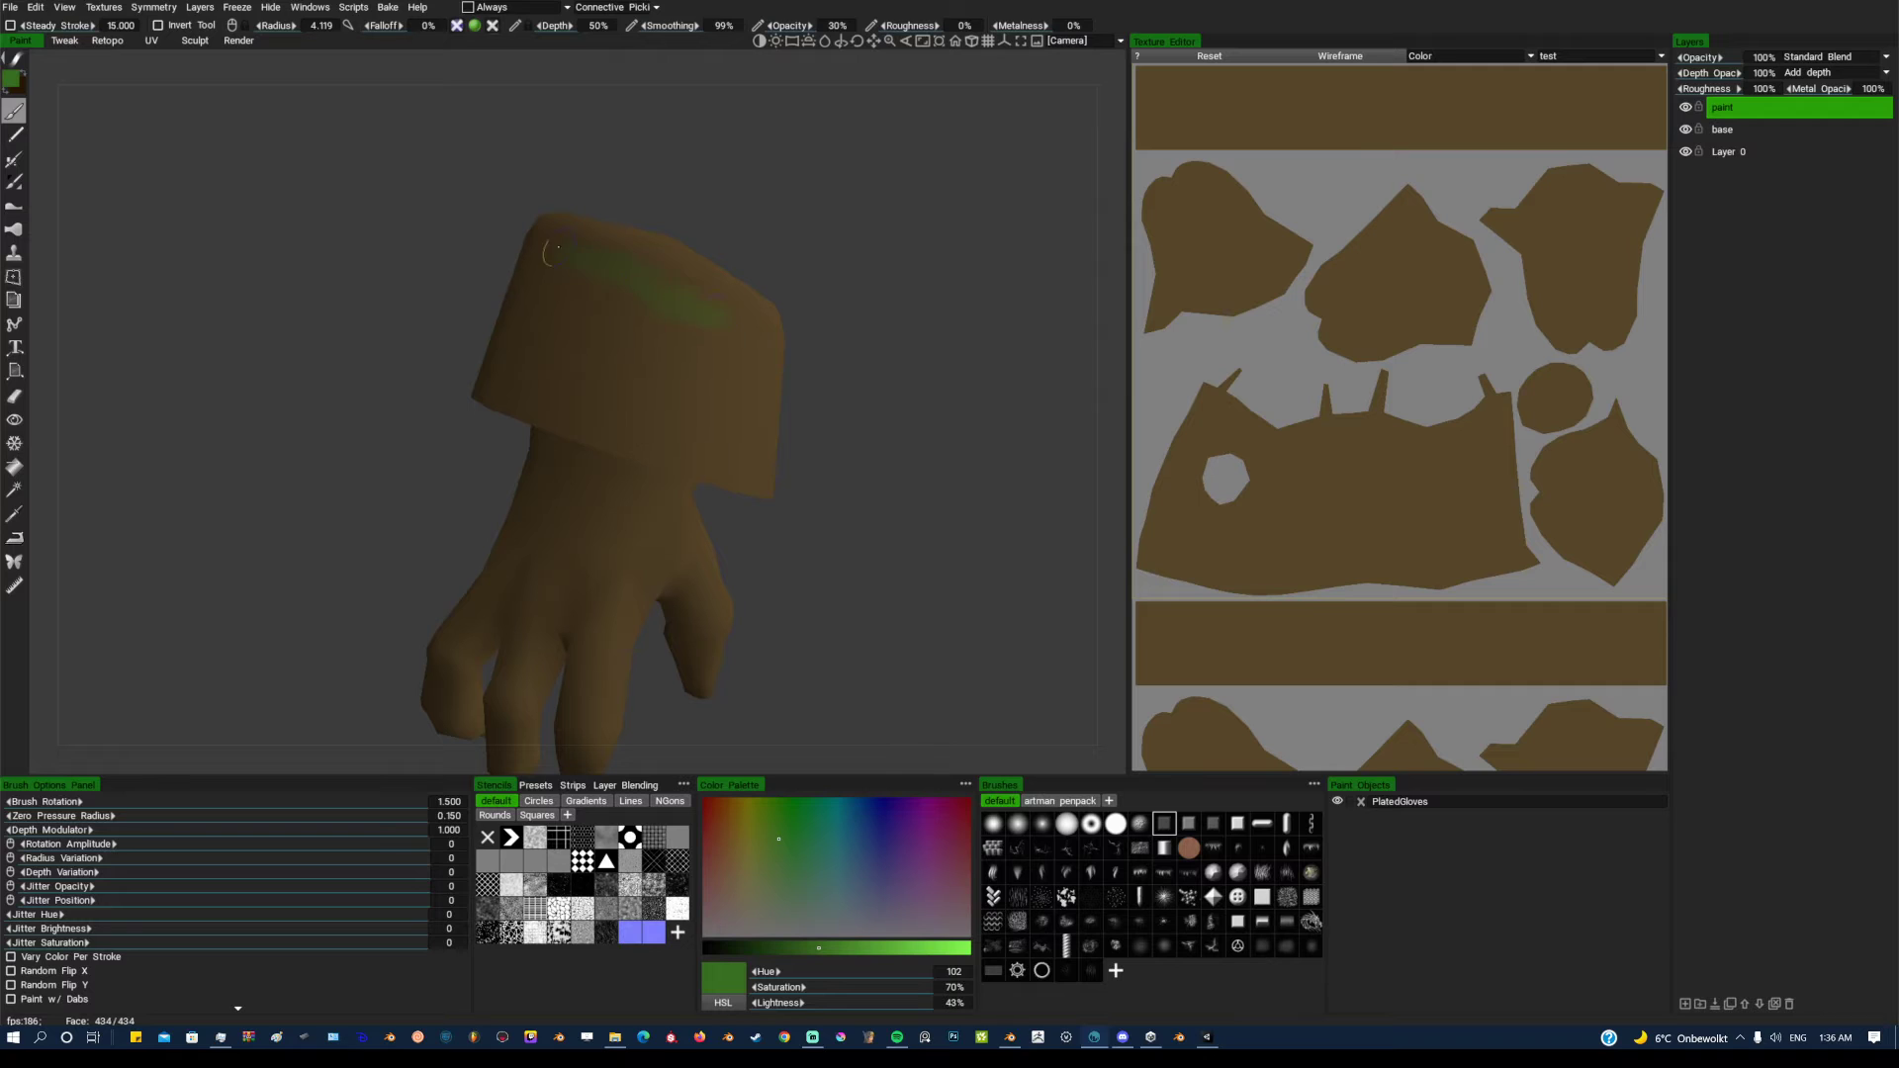
Try the brush's depth and glossiness channels by switching them on and back off
click(456, 27)
click(492, 29)
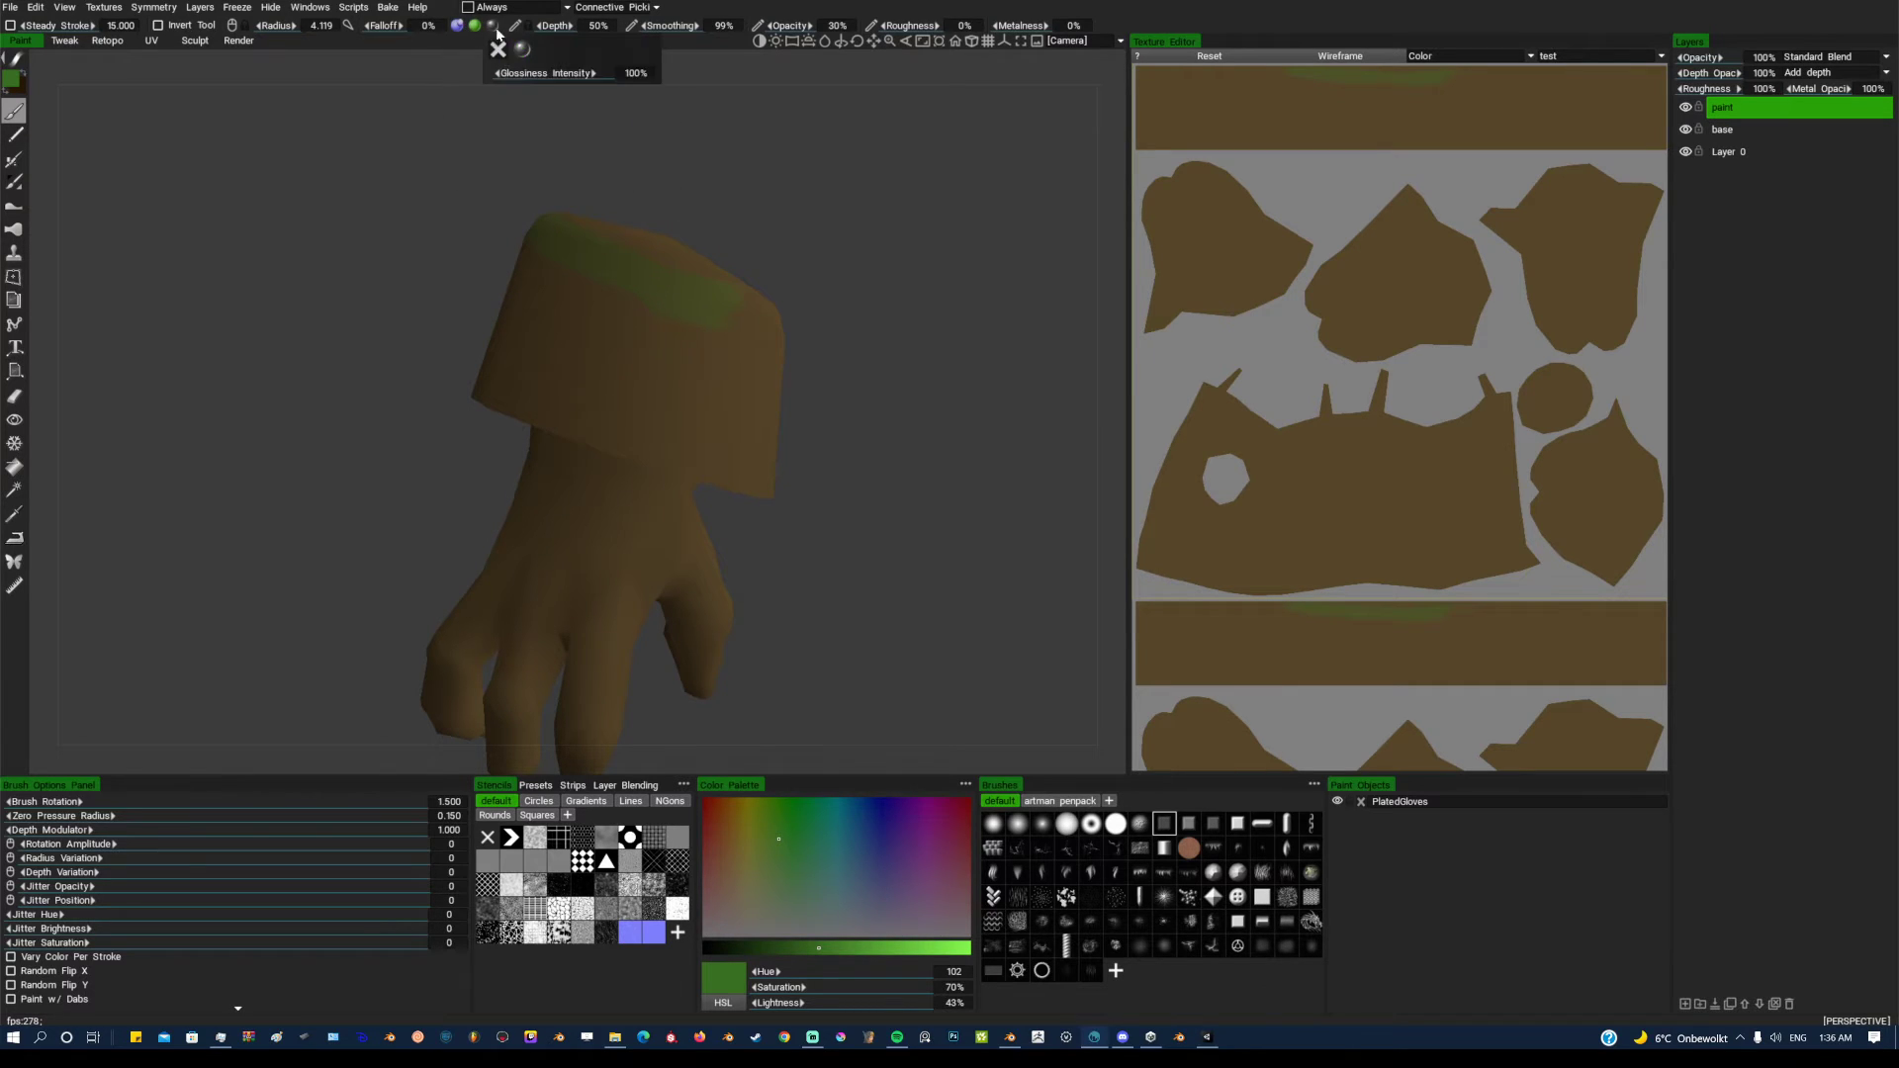
mouse_move(456, 34)
click(492, 29)
click(457, 30)
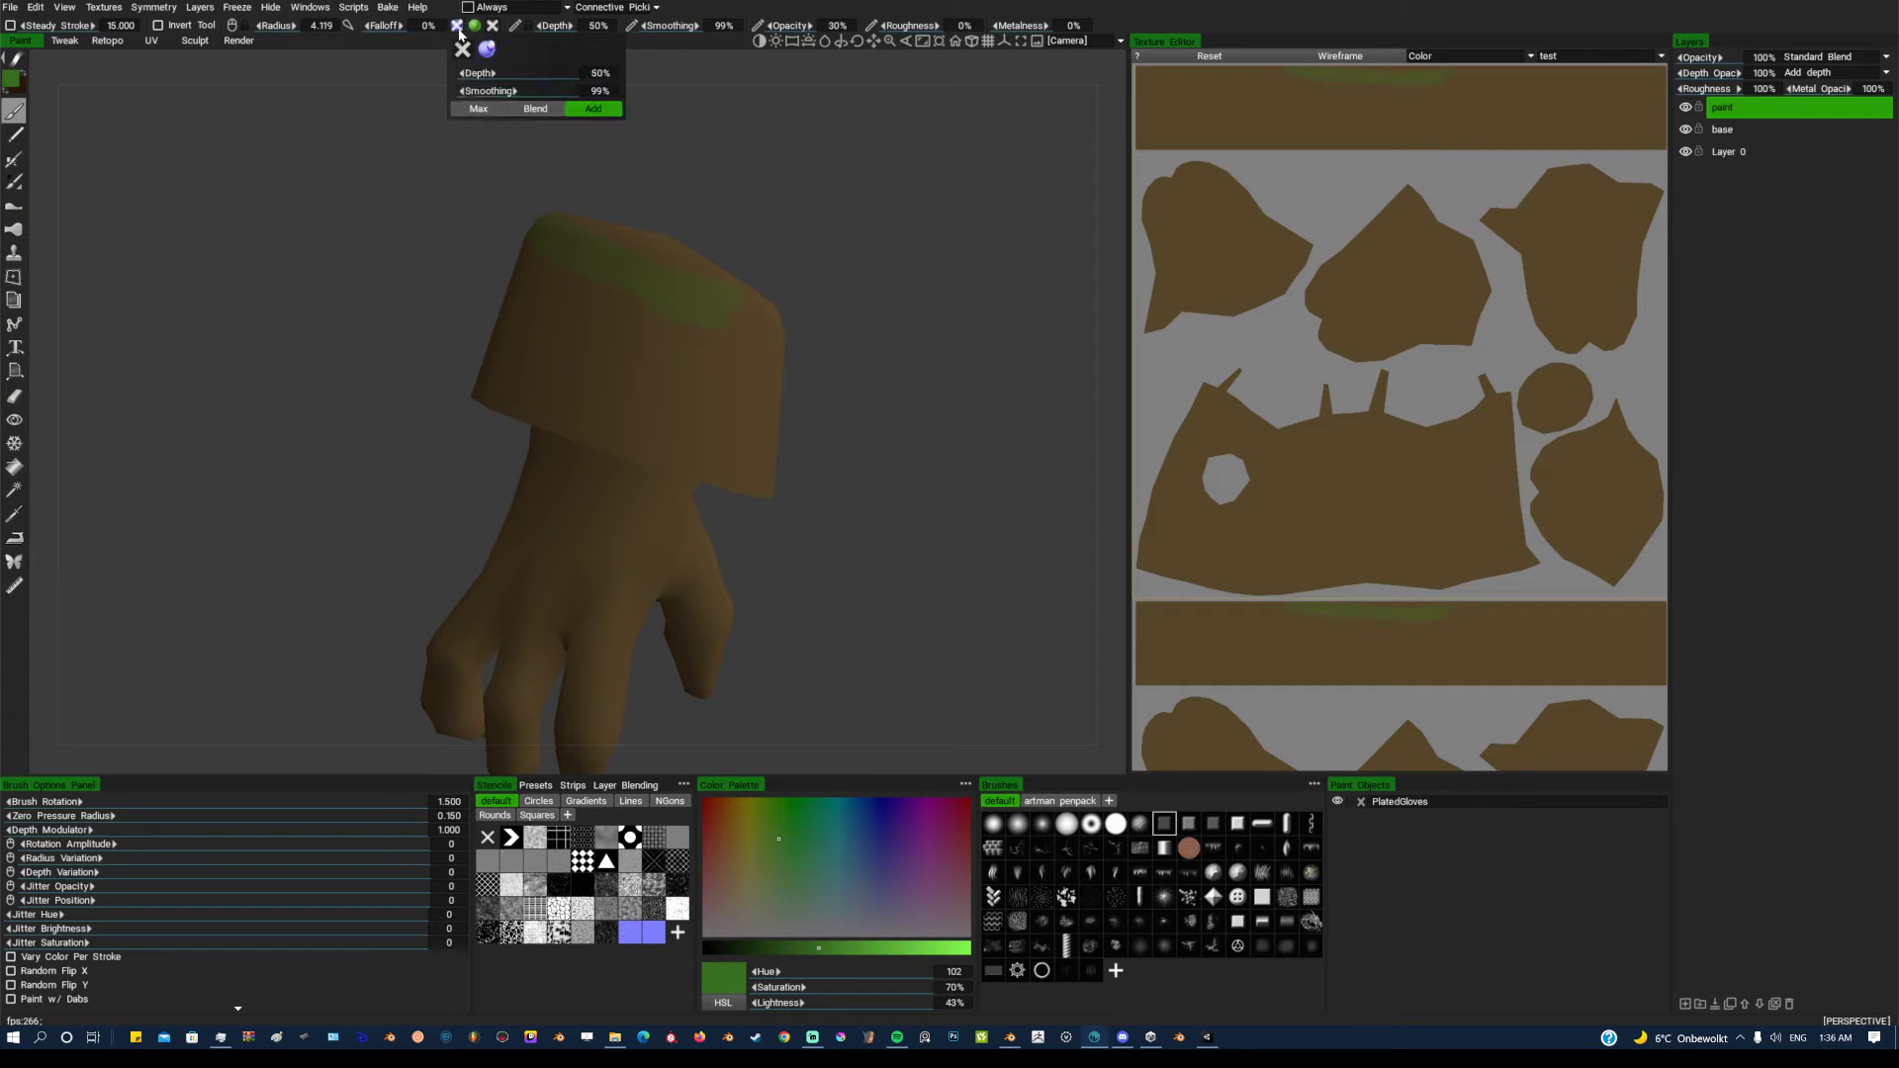
Extend the green band further around the cuff's upper edge on the paint layer
middle_drag(797, 233, 658, 264)
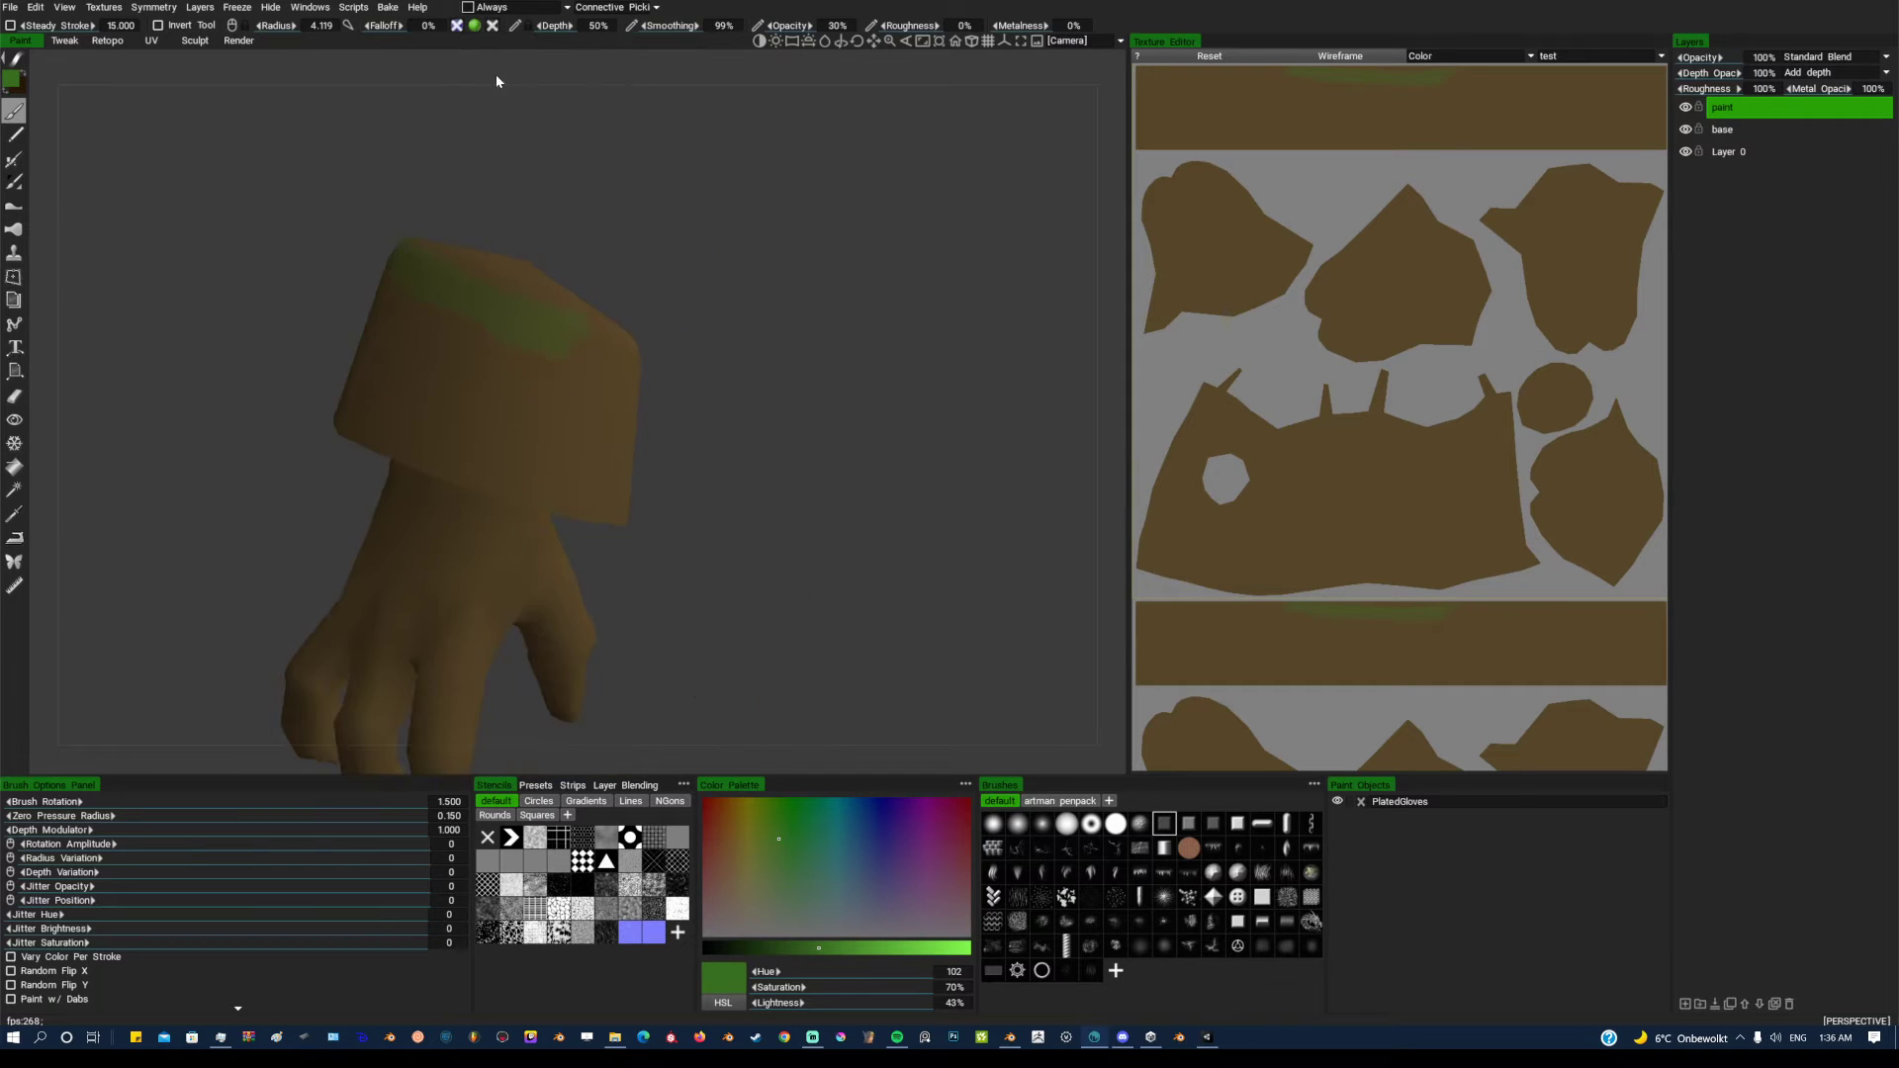
middle_drag(598, 323, 783, 349)
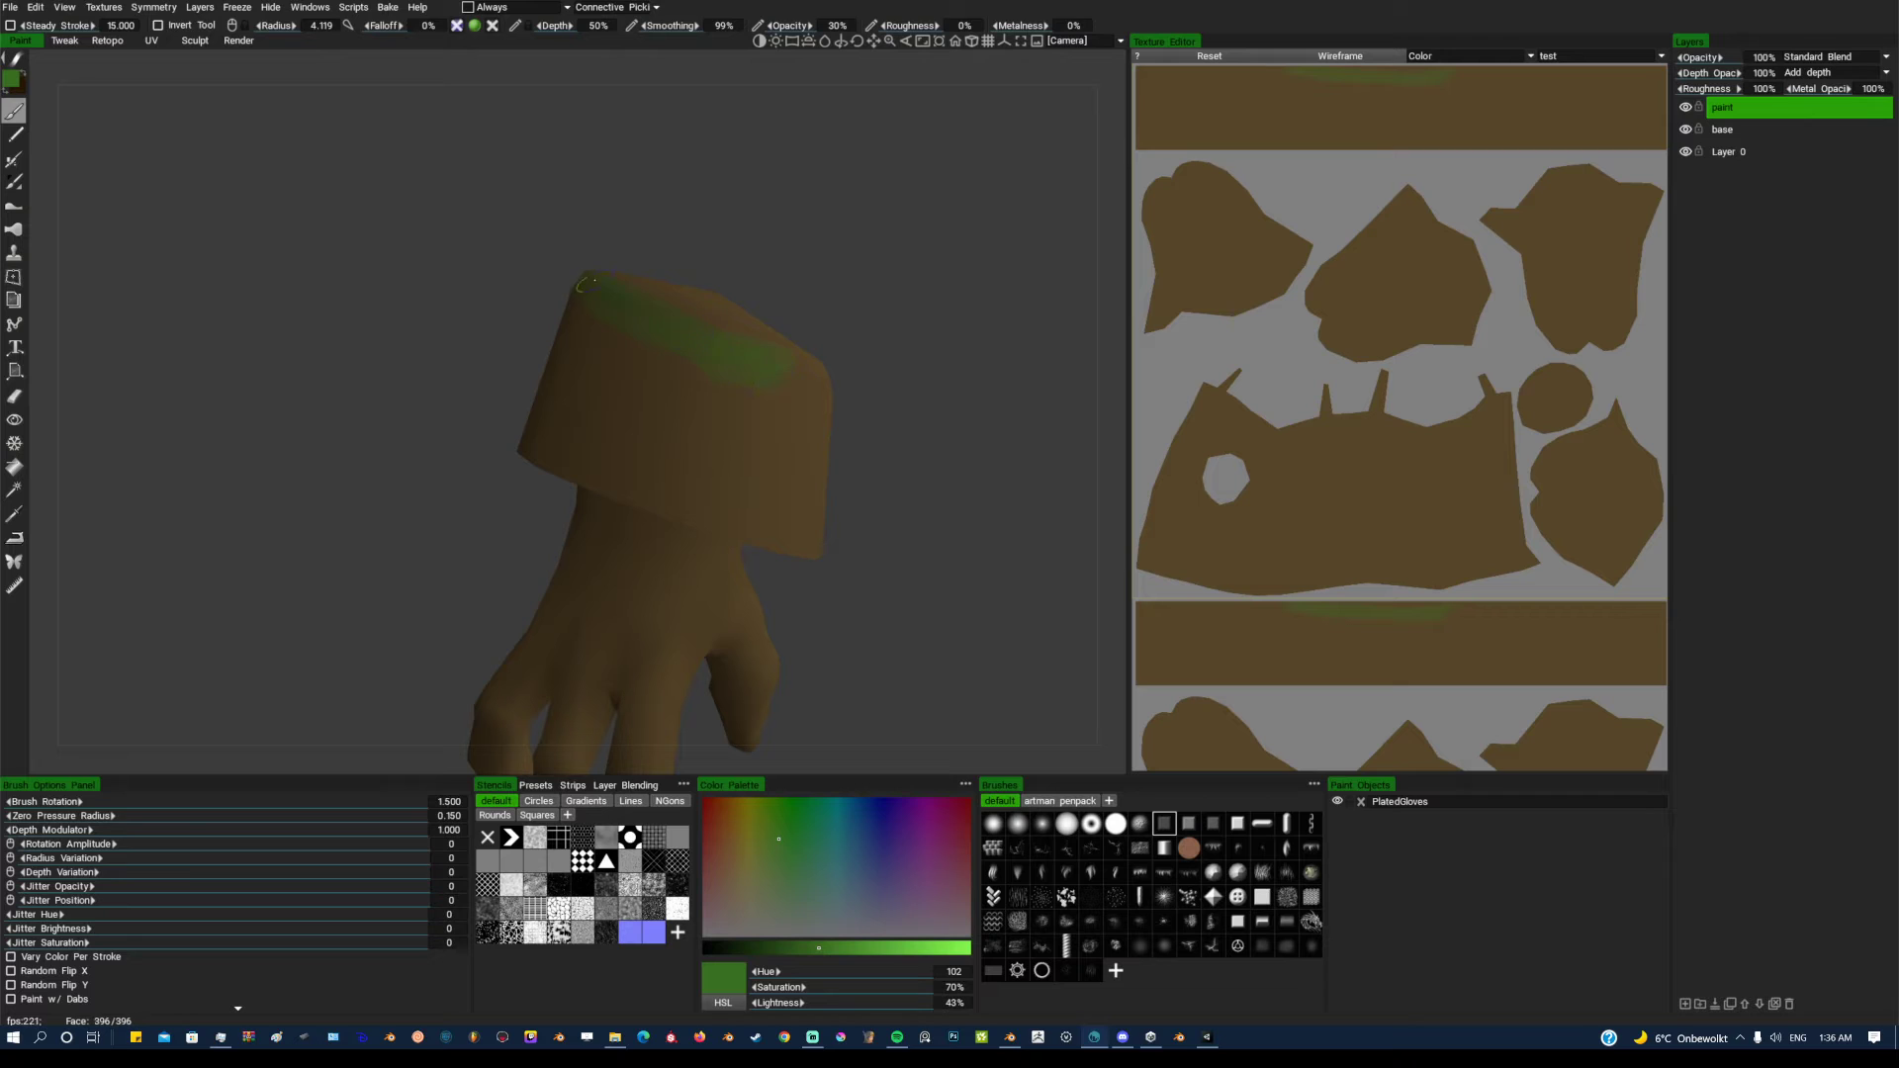
drag(919, 310, 781, 356)
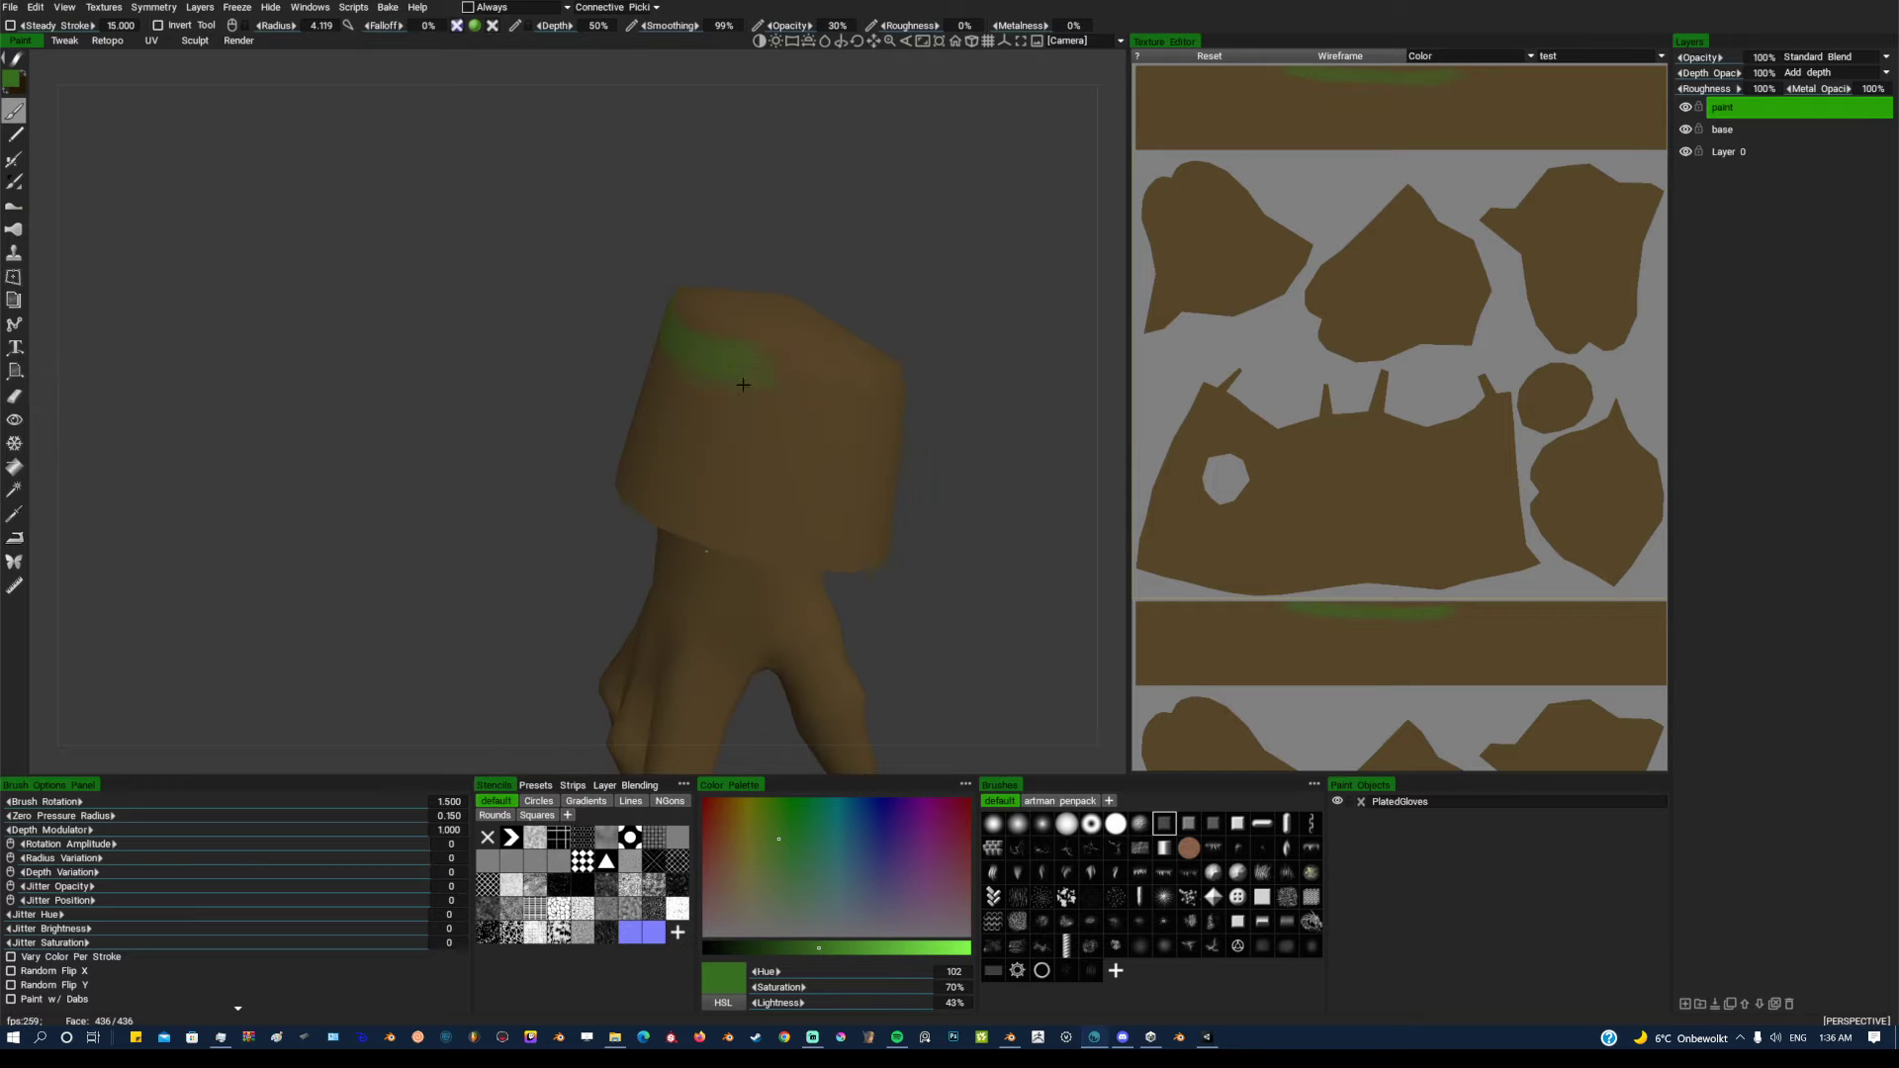
middle_drag(745, 382, 632, 341)
drag(591, 346, 656, 363)
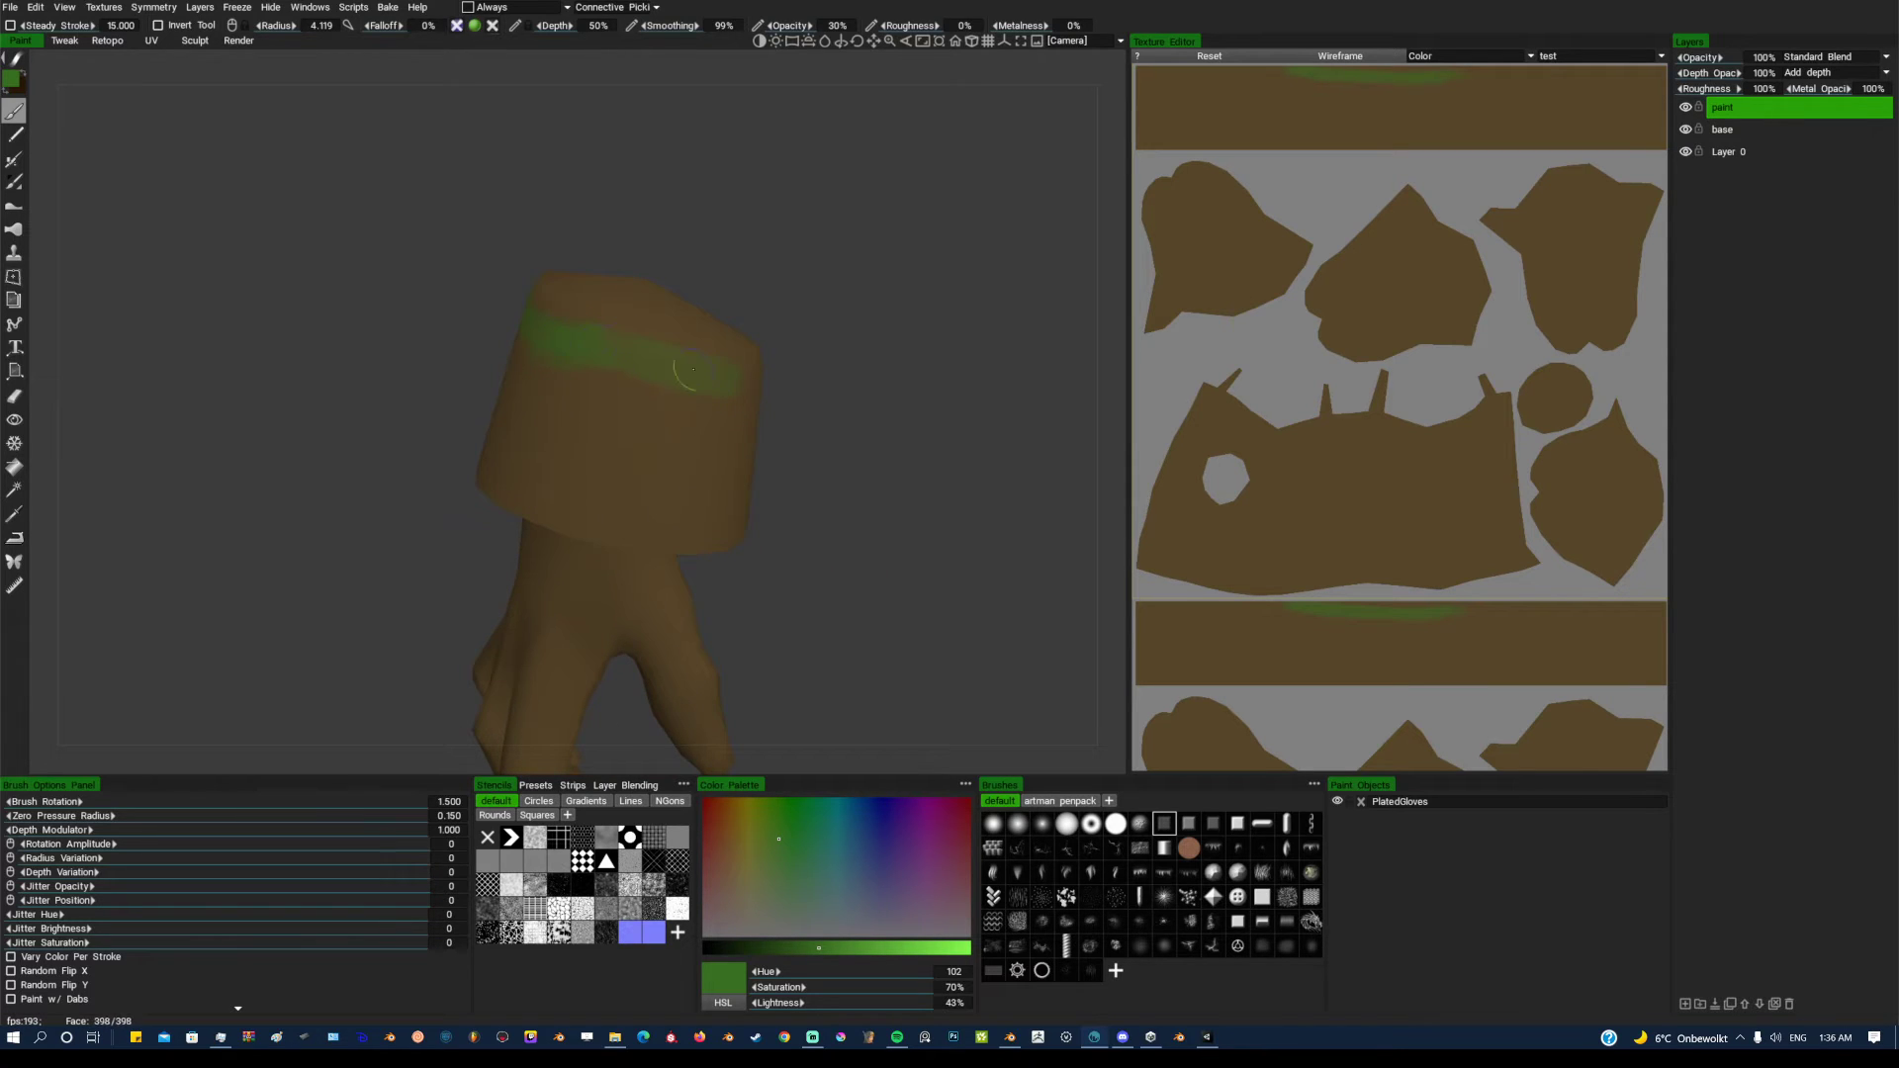
Raise the brush opacity to 63% and paint over the green band around the cuff with a stronger stroke
drag(848, 324, 770, 339)
drag(783, 26, 839, 49)
drag(712, 363, 539, 346)
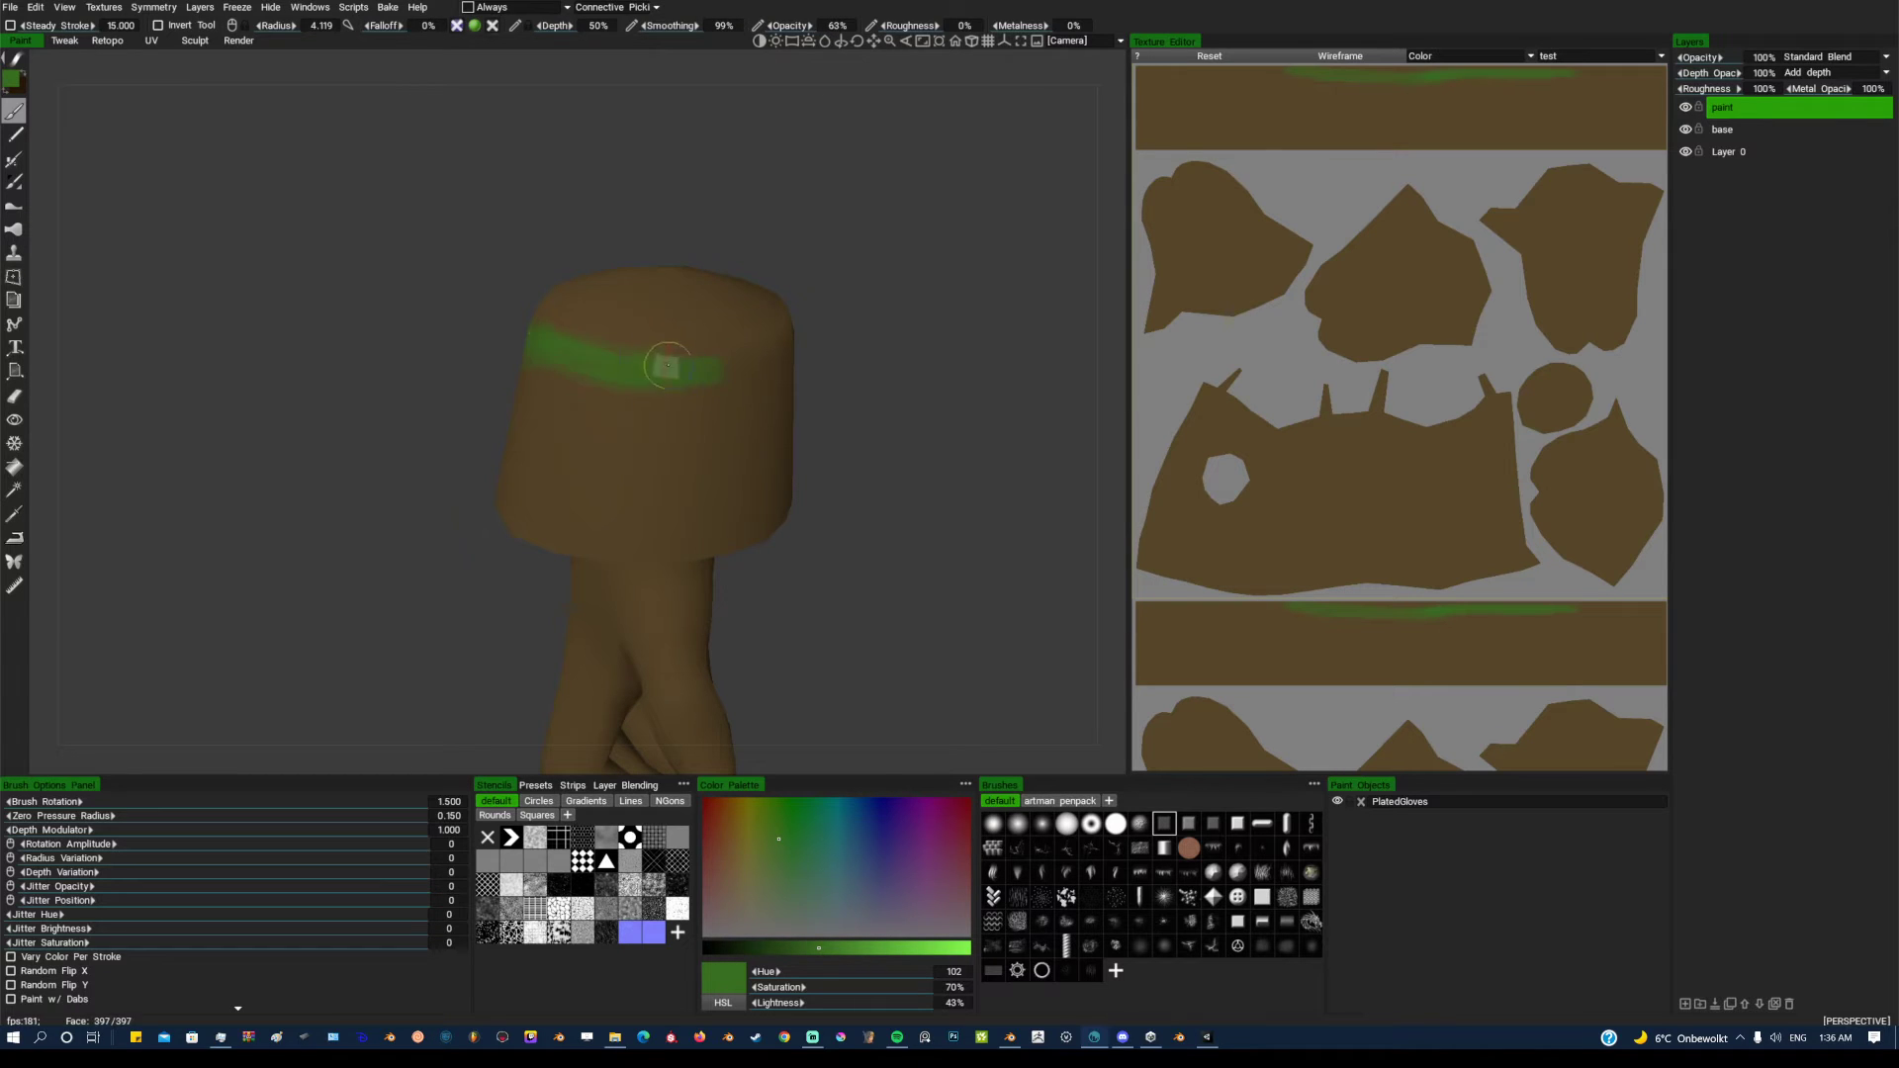
Complete the green band around the cuff's upper edge, and paint the lower cuff in a muted green with hue 143 and saturation 37%
drag(899, 359, 585, 356)
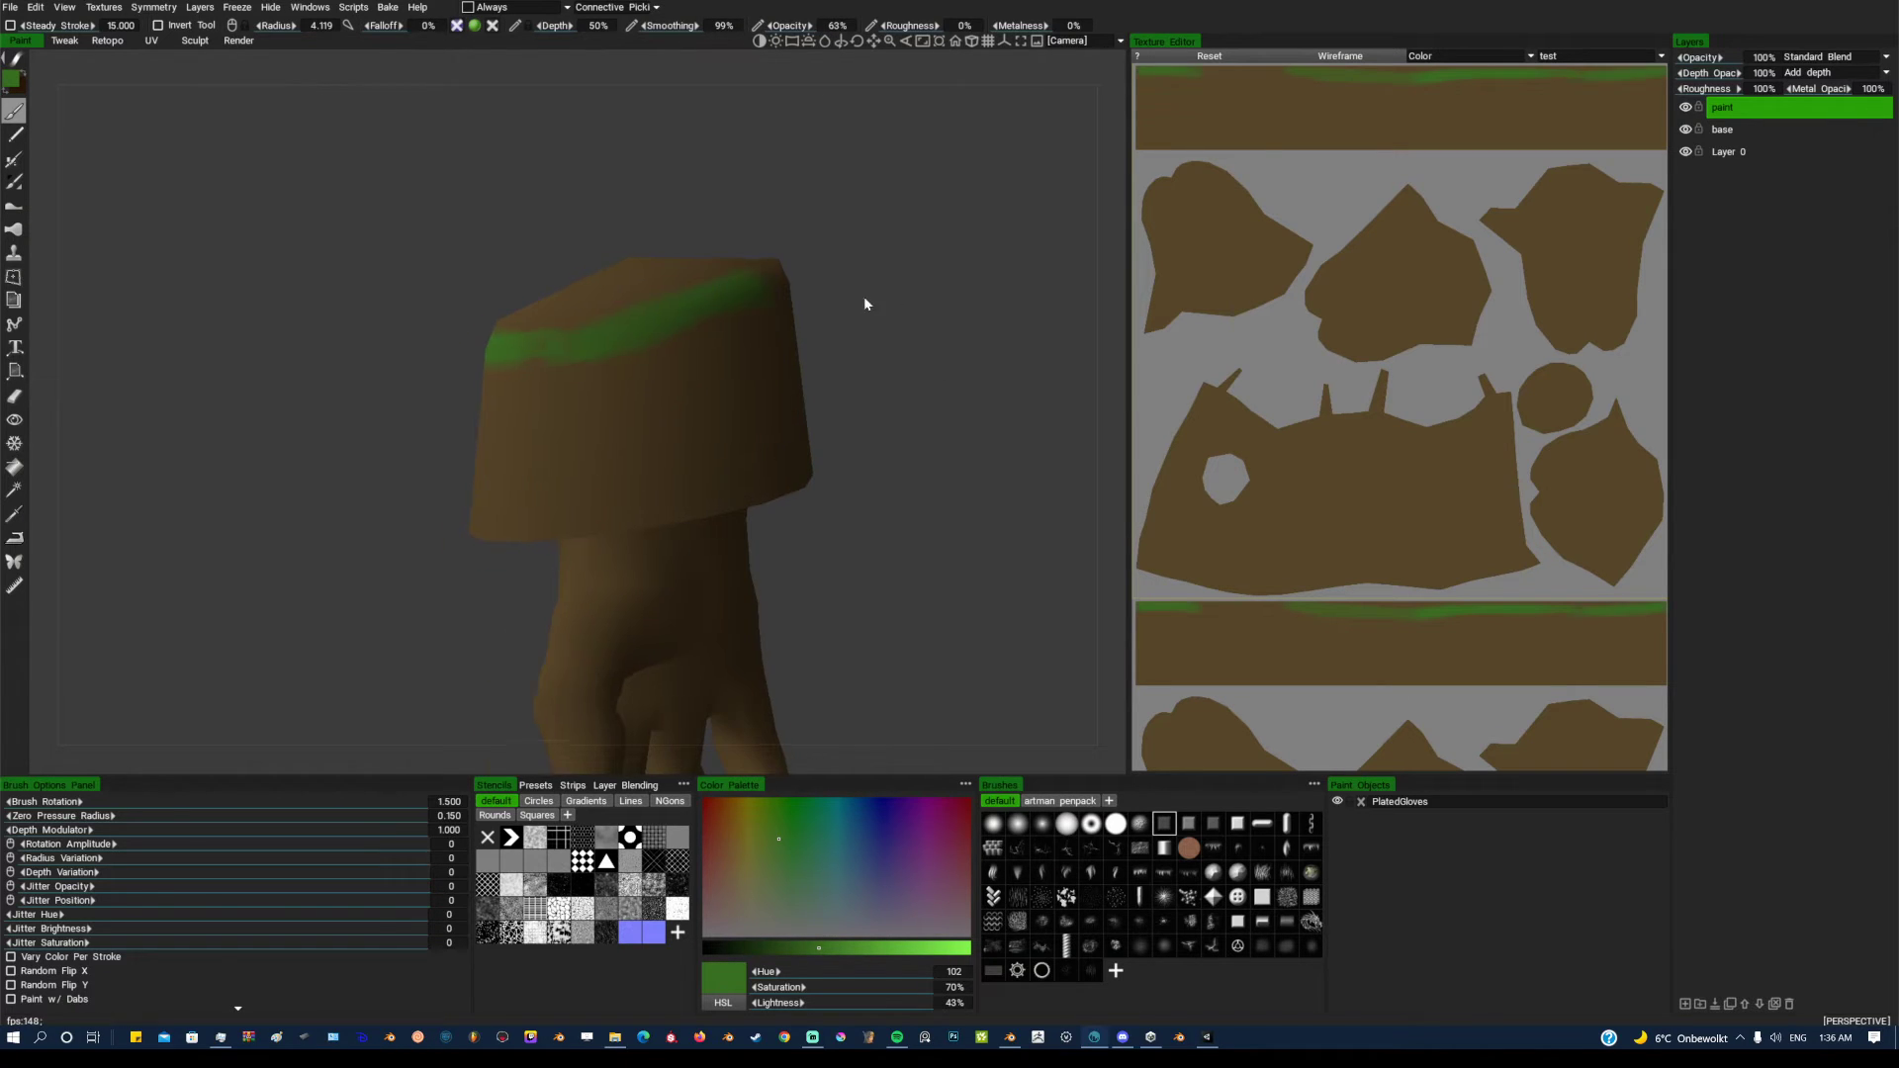
drag(864, 297, 319, 346)
middle_drag(667, 419, 791, 289)
click(809, 884)
mouse_move(776, 234)
mouse_down()
mouse_move(619, 283)
mouse_move(714, 315)
mouse_up()
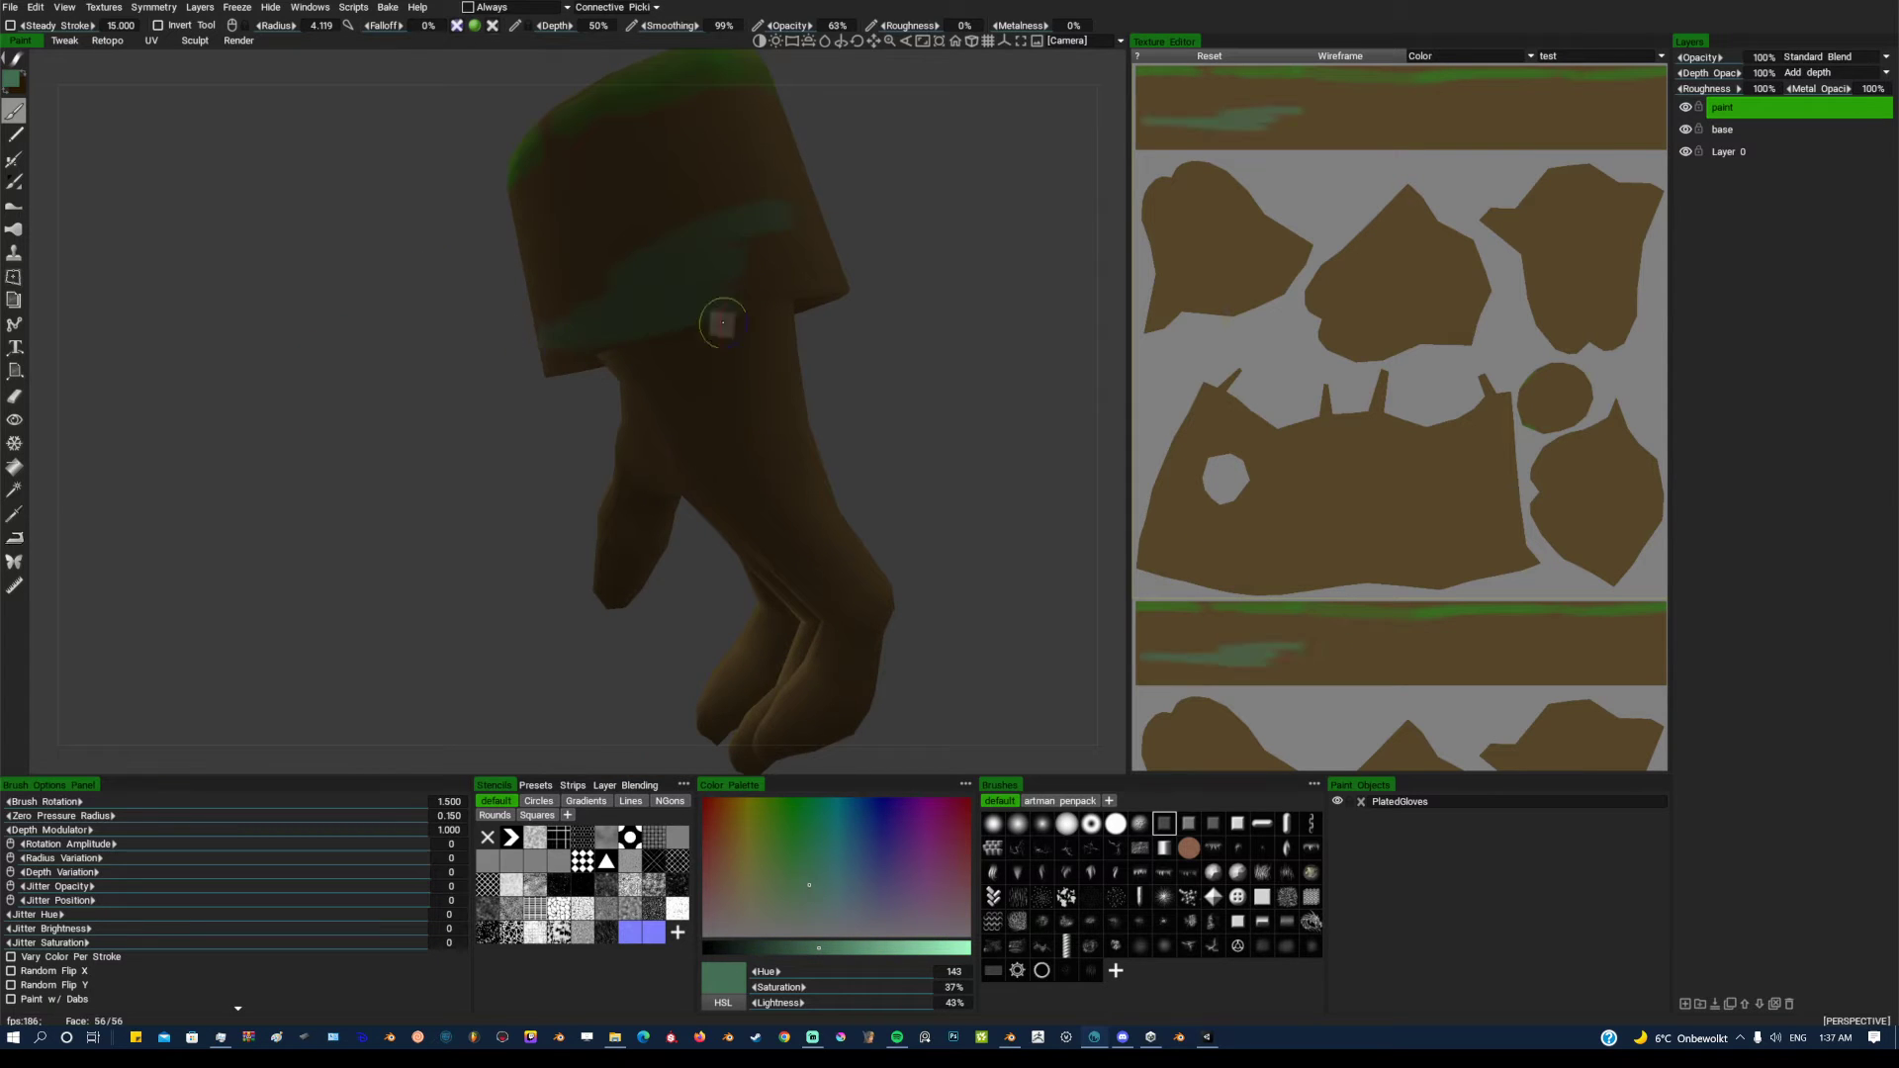
Paint looping muted-green strokes across the back of the hand and down onto the fingers
drag(930, 334, 749, 350)
middle_drag(749, 350, 657, 437)
mouse_move(657, 436)
mouse_down()
mouse_move(568, 430)
mouse_move(608, 628)
mouse_up()
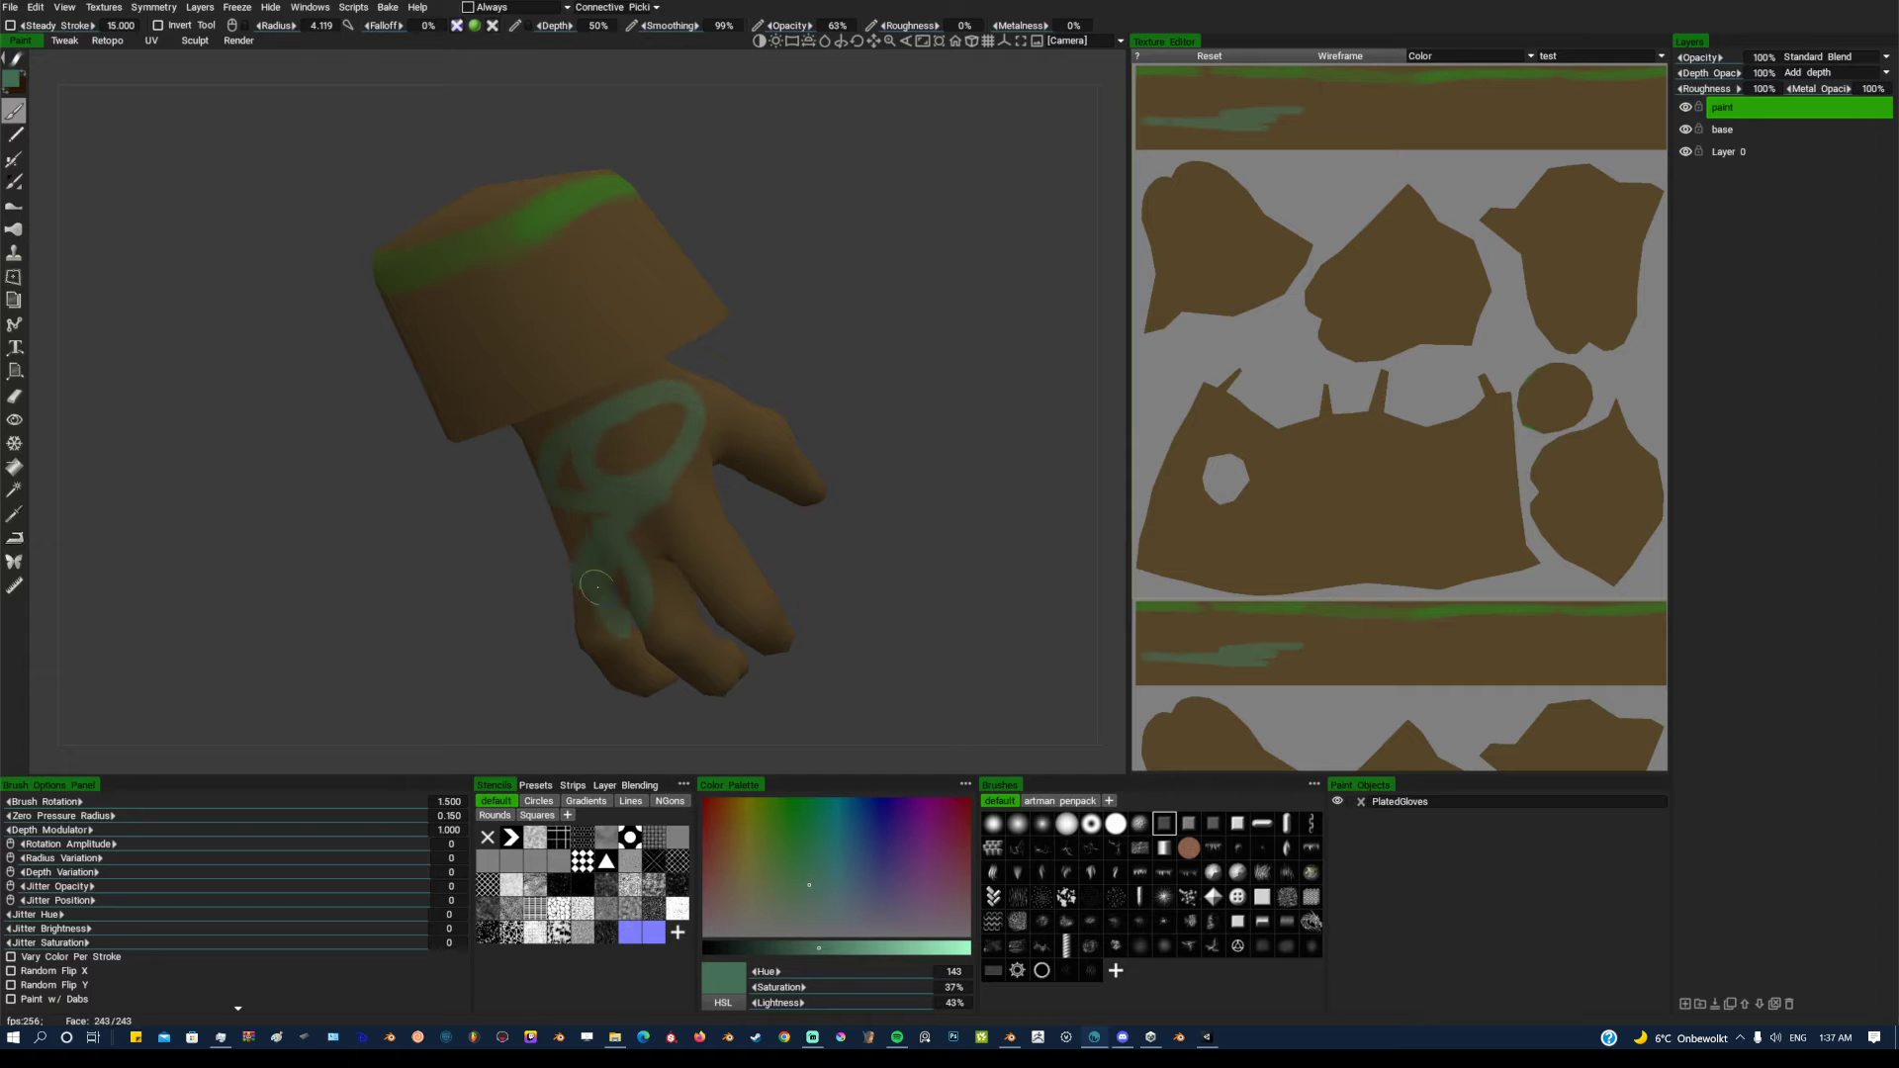
mouse_move(856, 336)
middle_down()
mouse_move(881, 353)
mouse_move(877, 304)
middle_up()
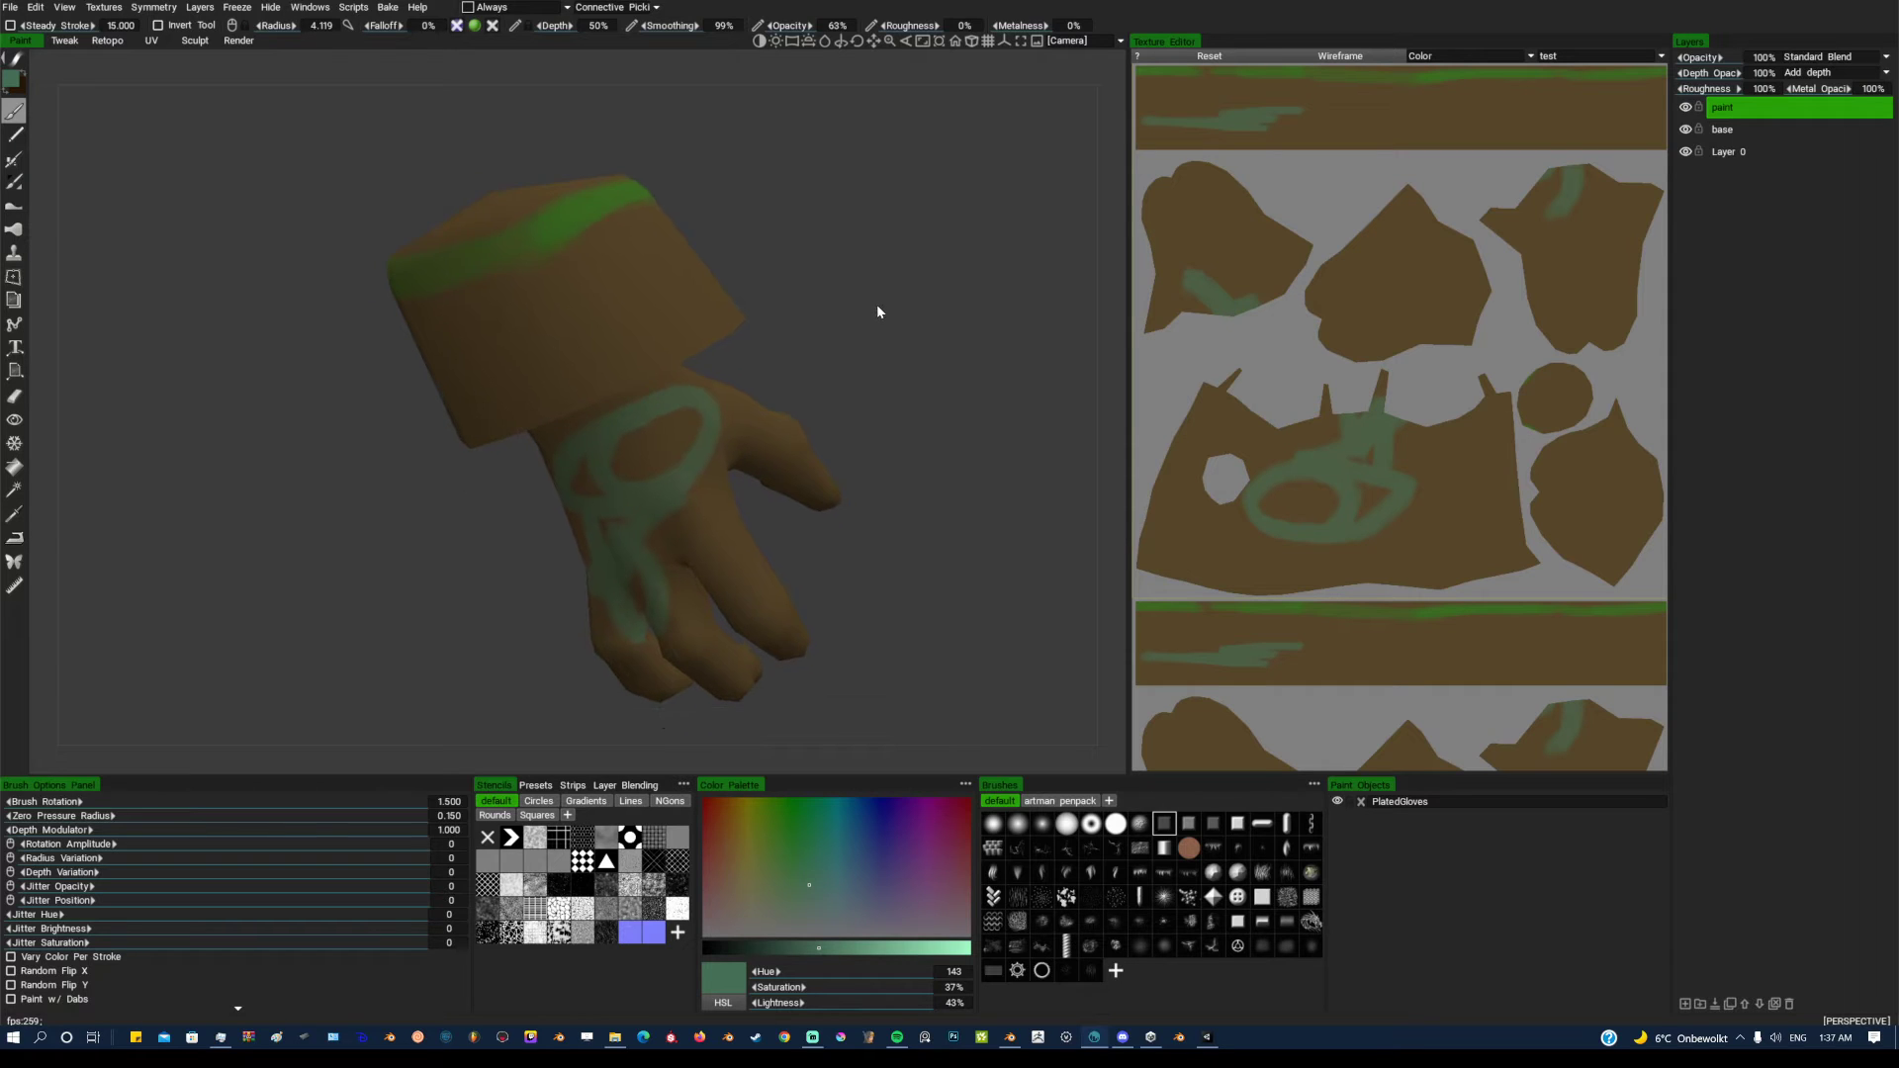
scroll(877, 305, down, 1)
Export the Color/albedo Map as test.tga into the Heros_Textures folder
click(114, 10)
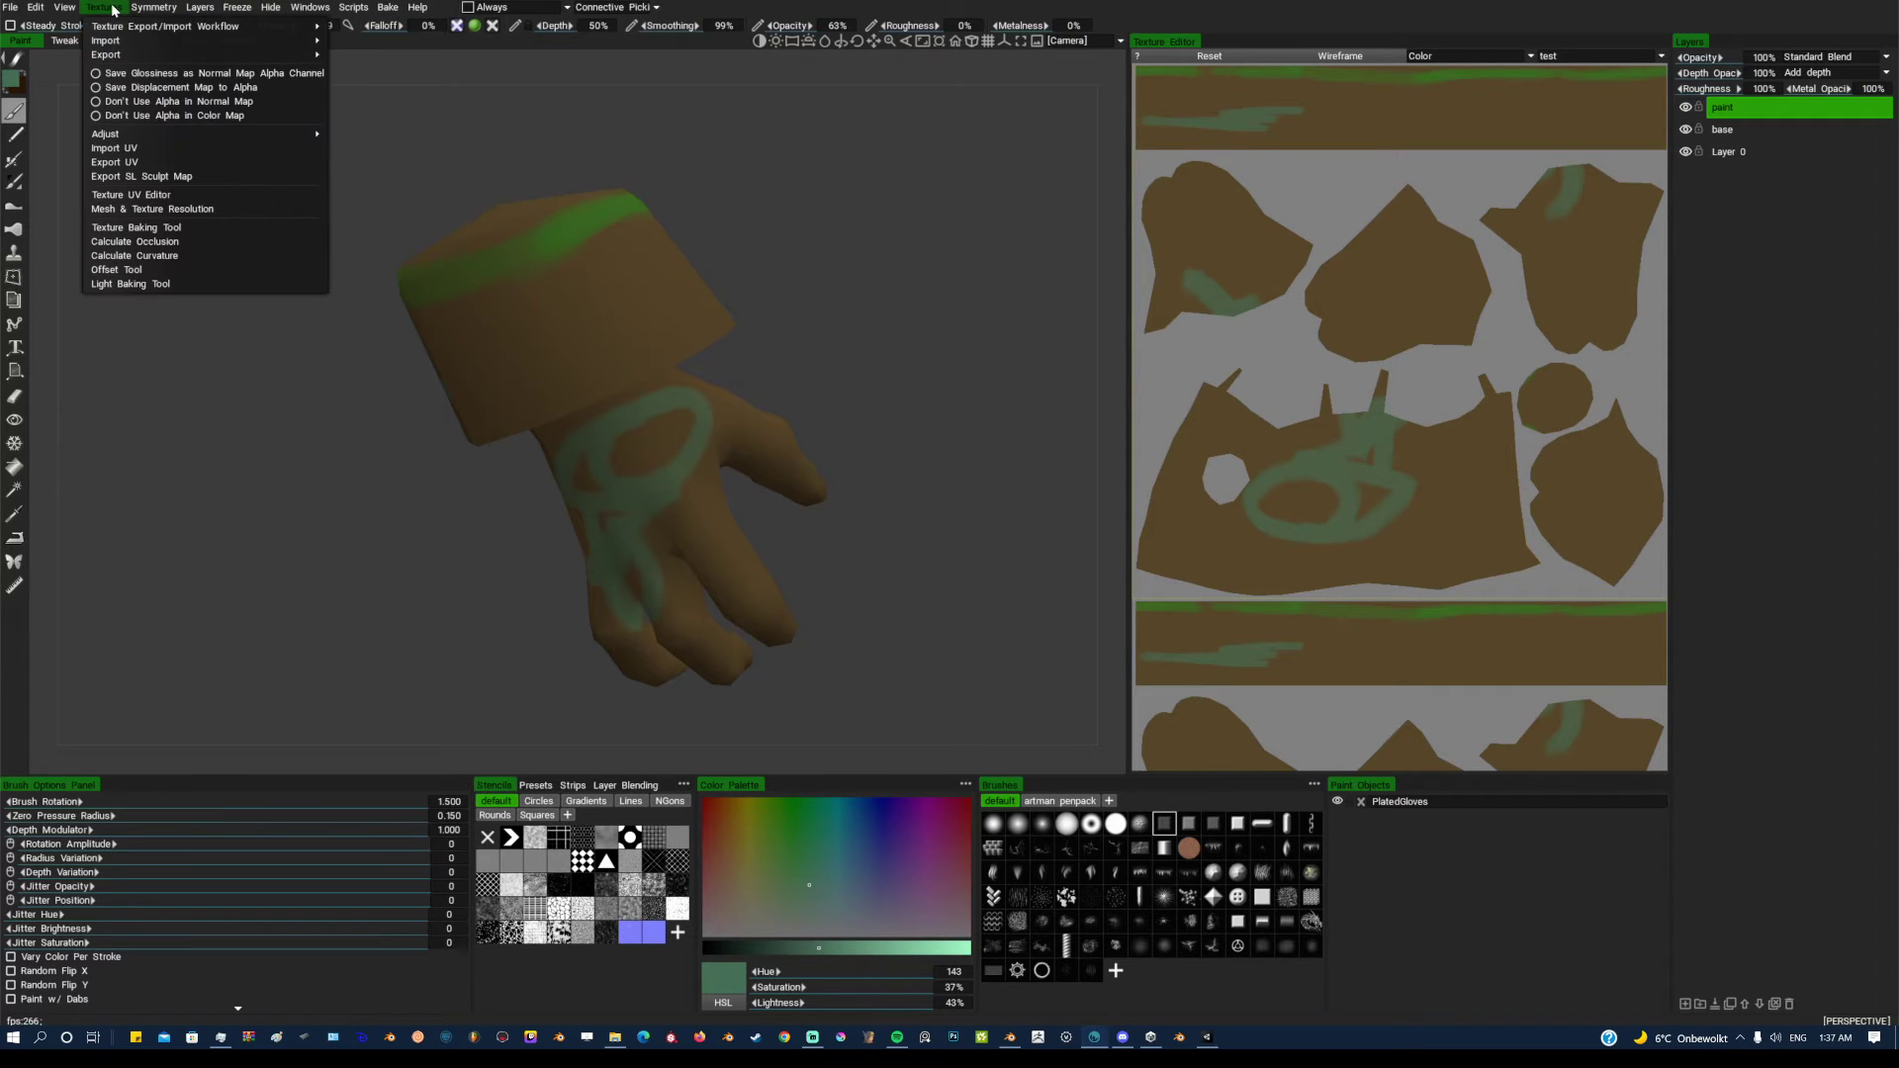
mouse_move(170, 59)
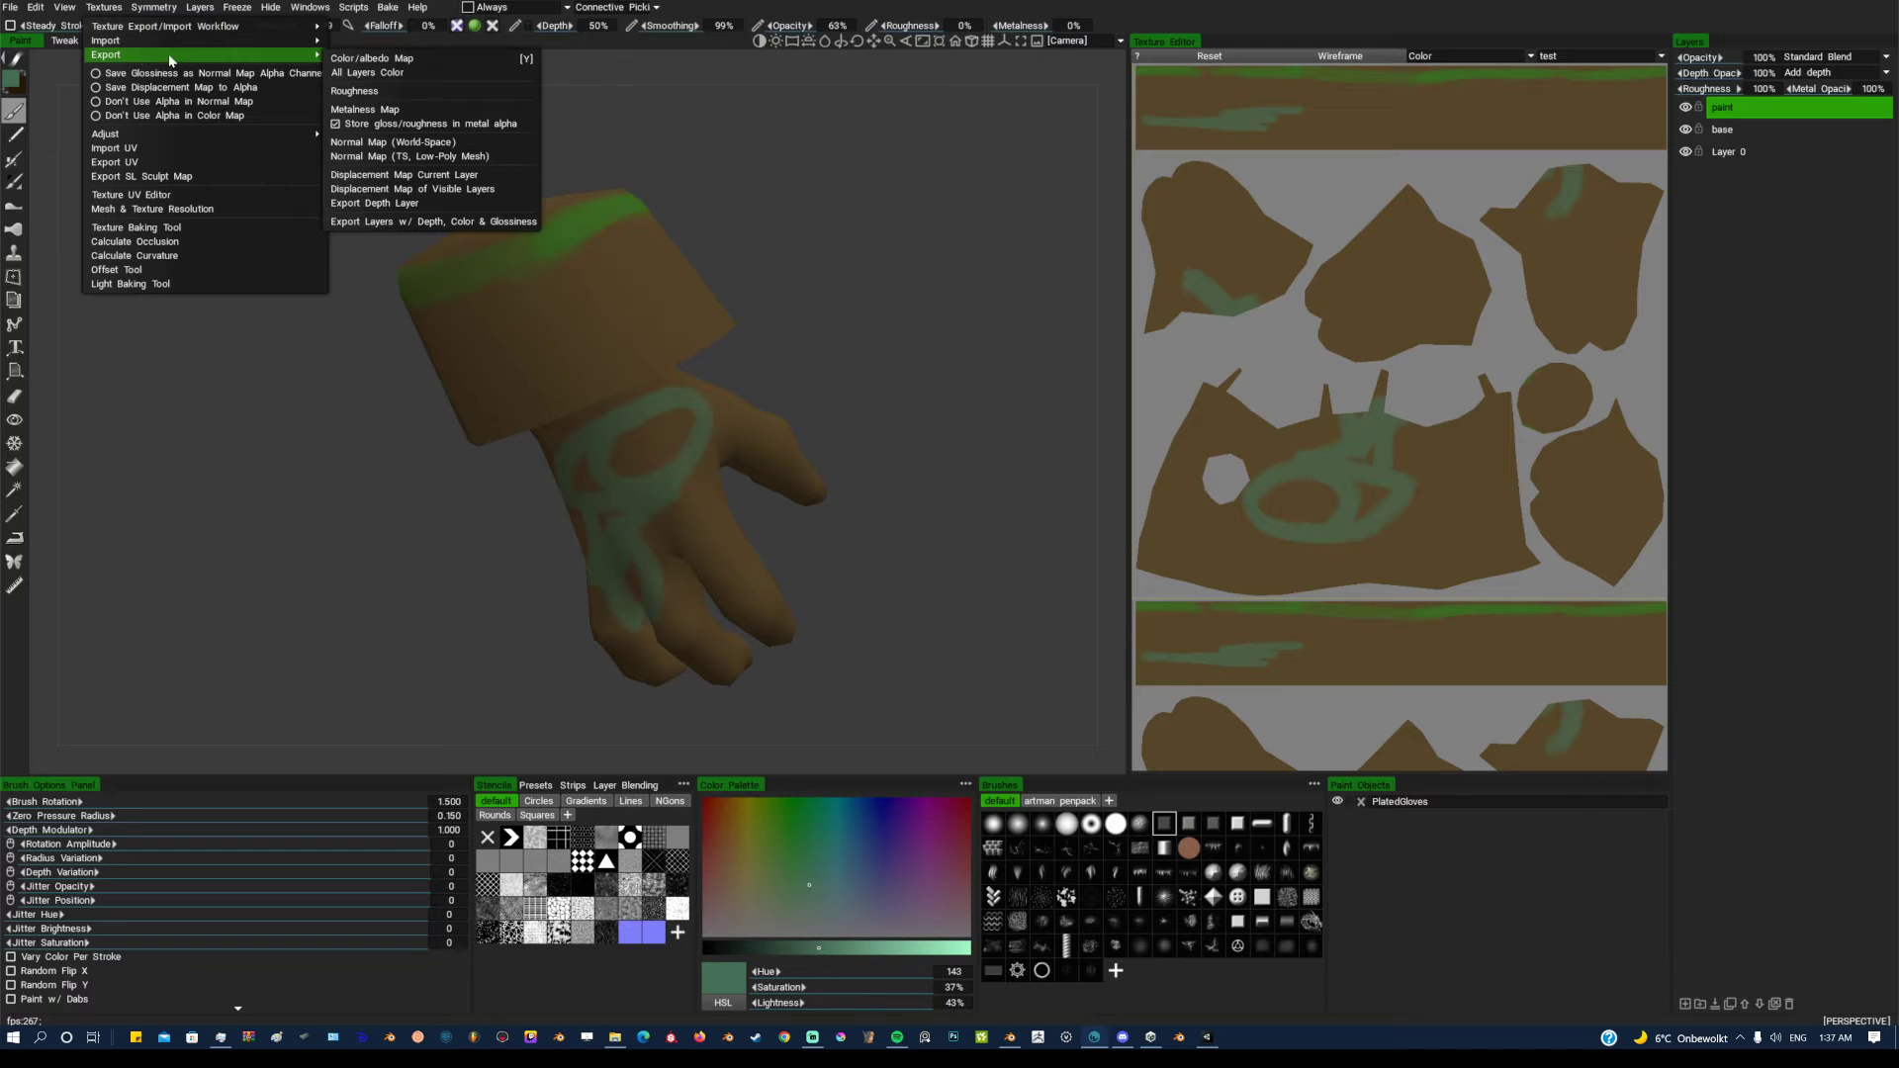
click(371, 59)
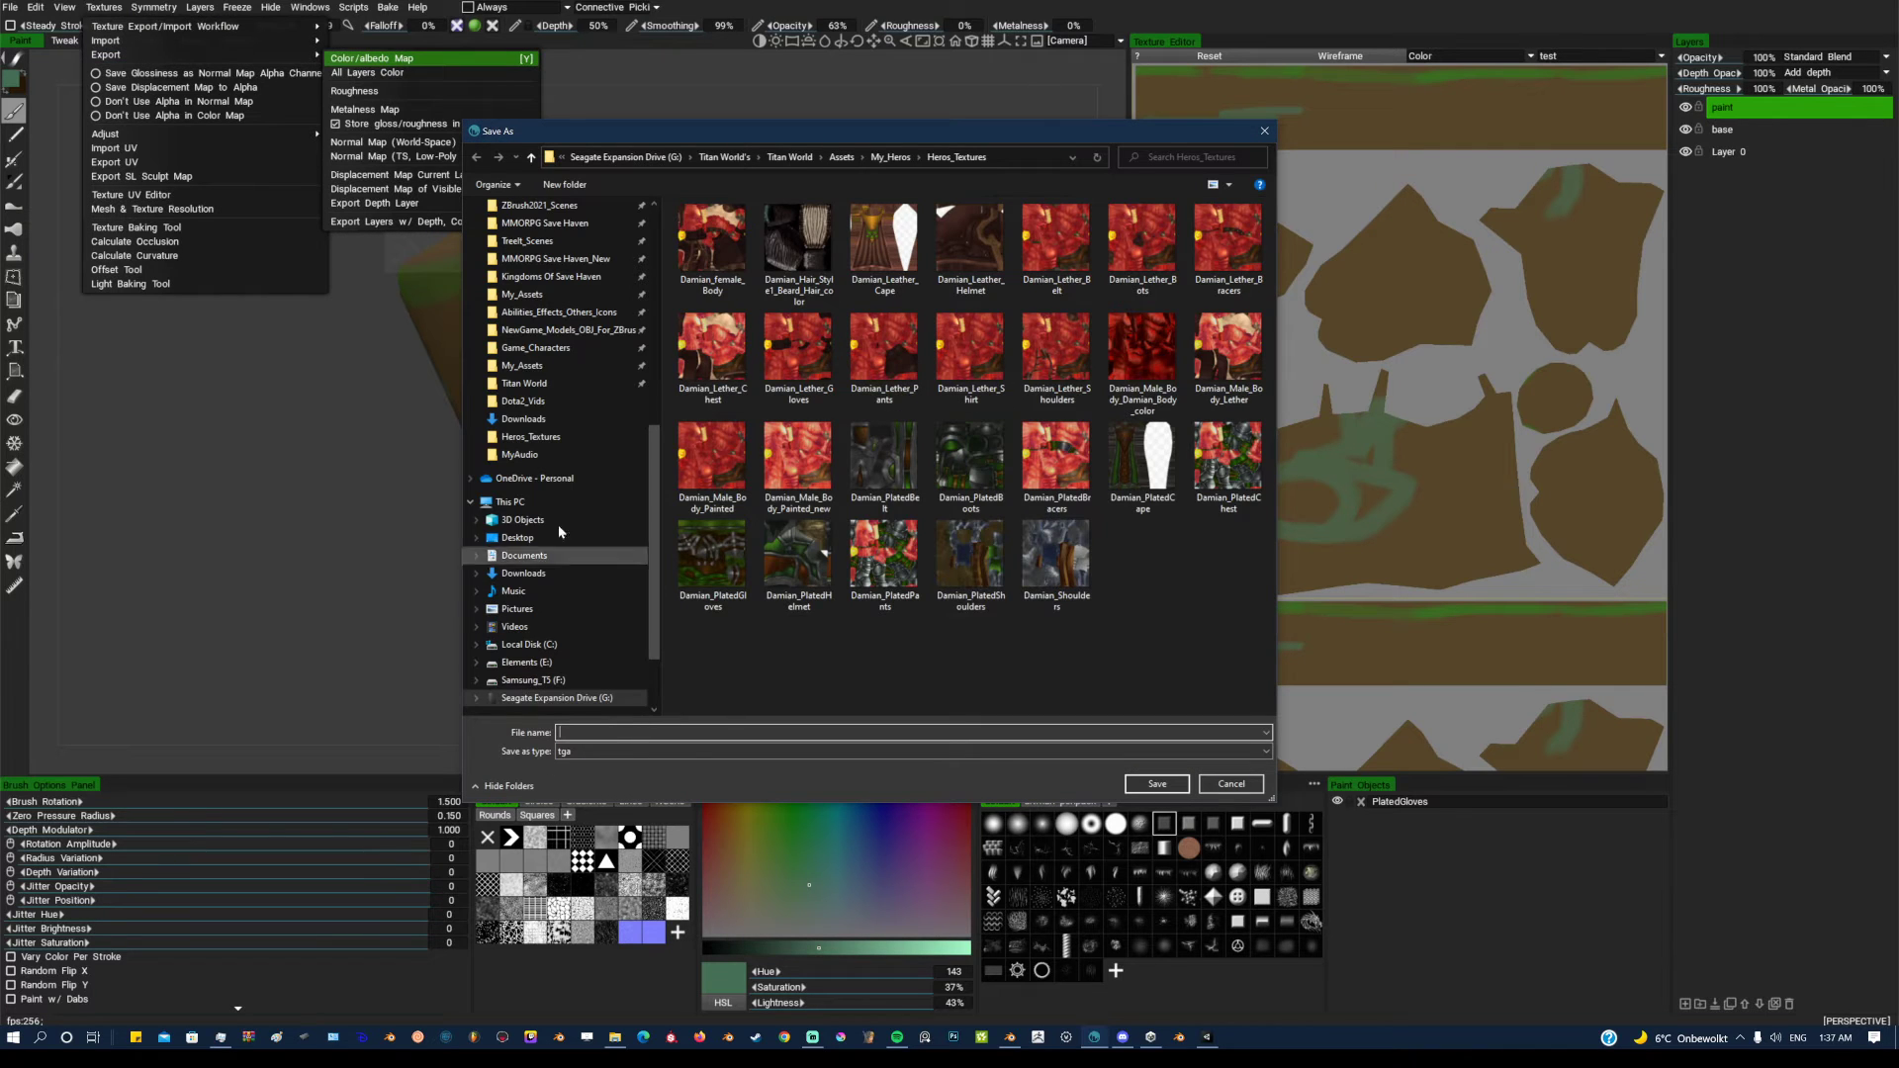
drag(894, 136, 875, 136)
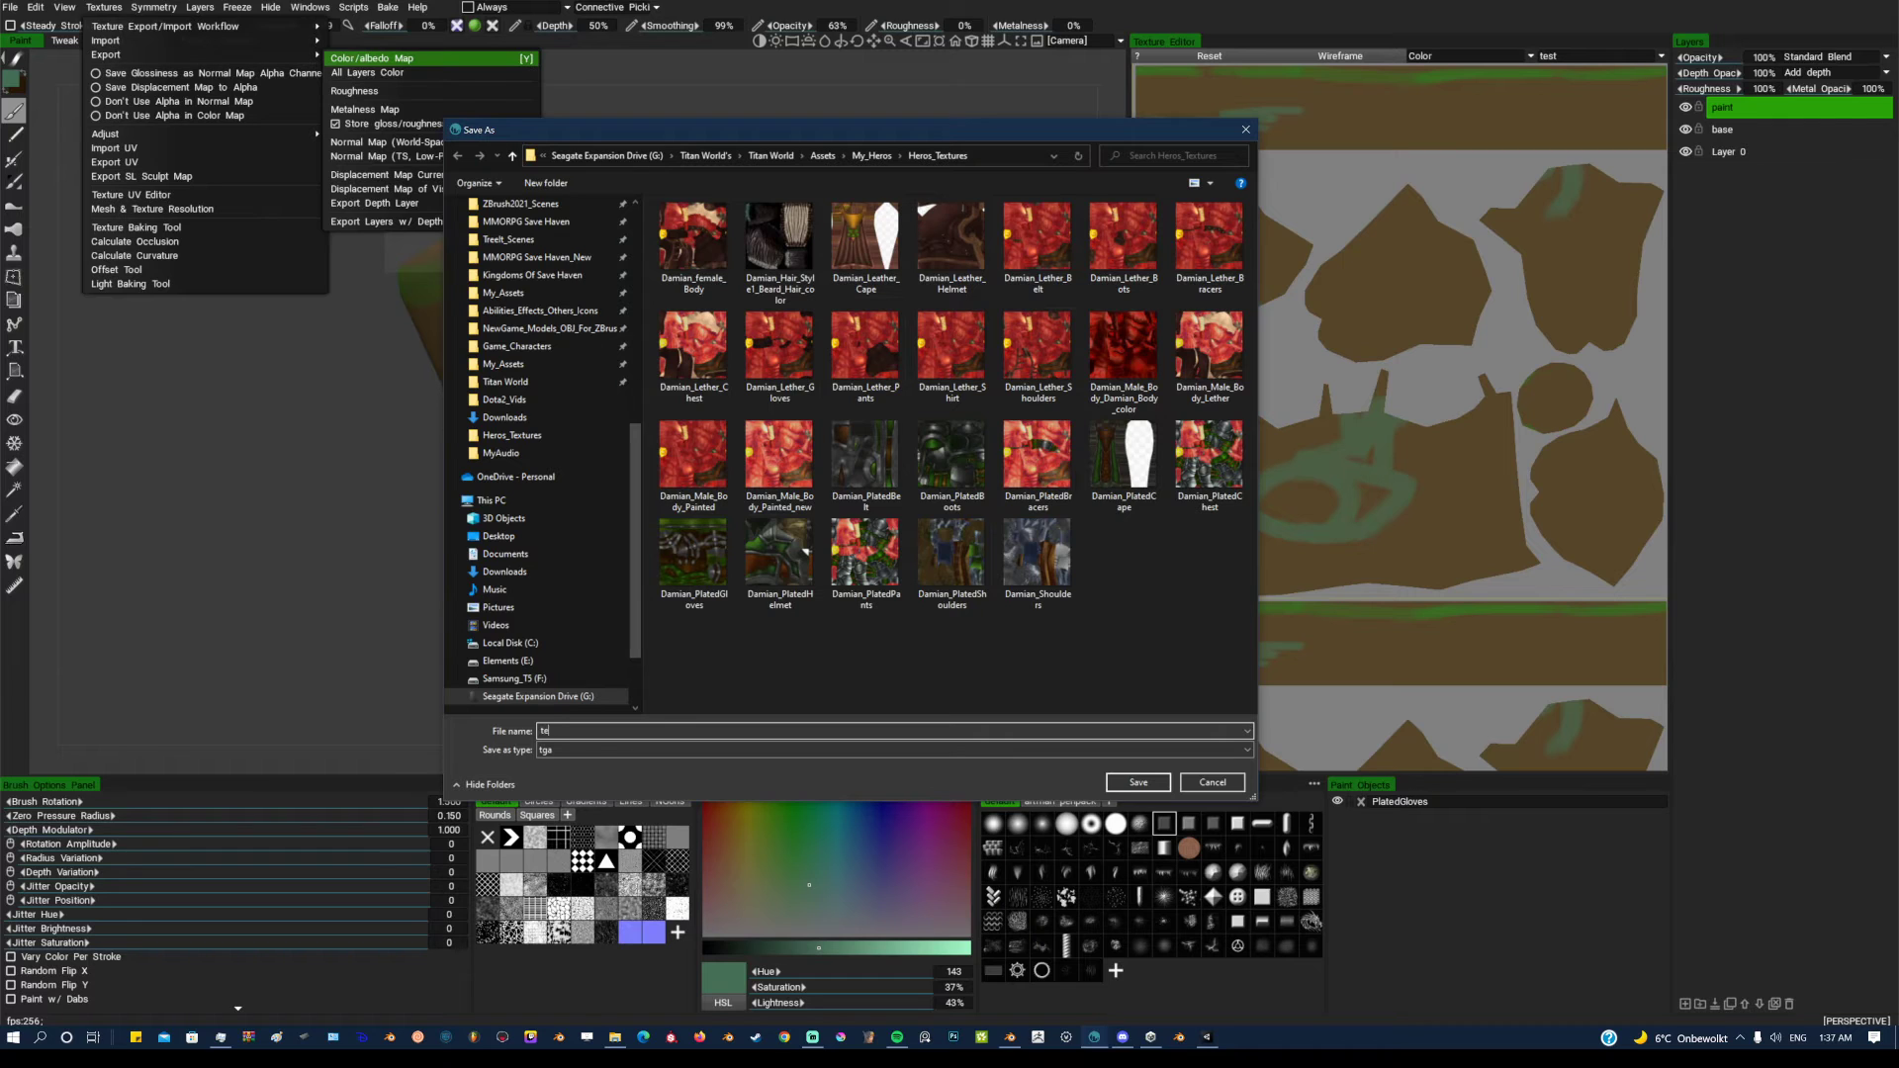
key(Return)
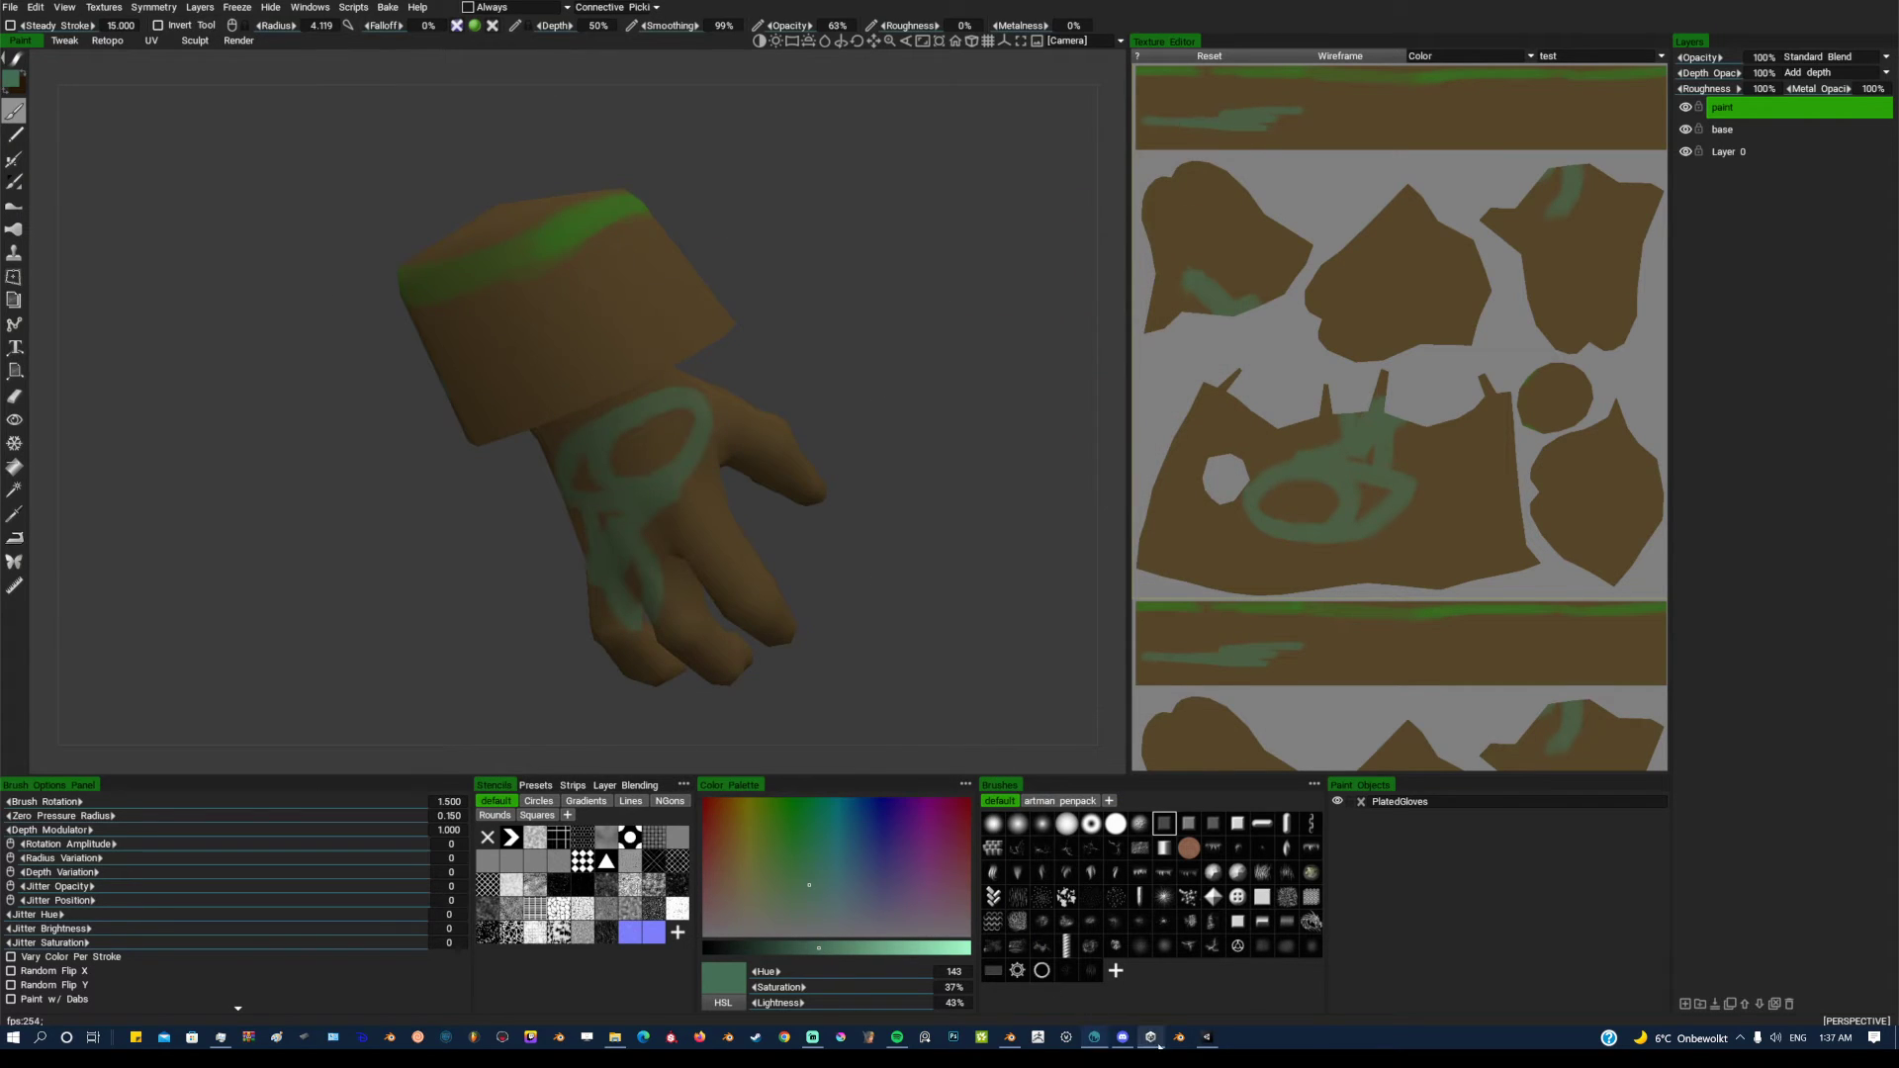
Switch to Blender and load test.tga from the Heros_Textures folder as the Base Color image of the gloves' material
click(1009, 1036)
middle_drag(1056, 504, 1088, 510)
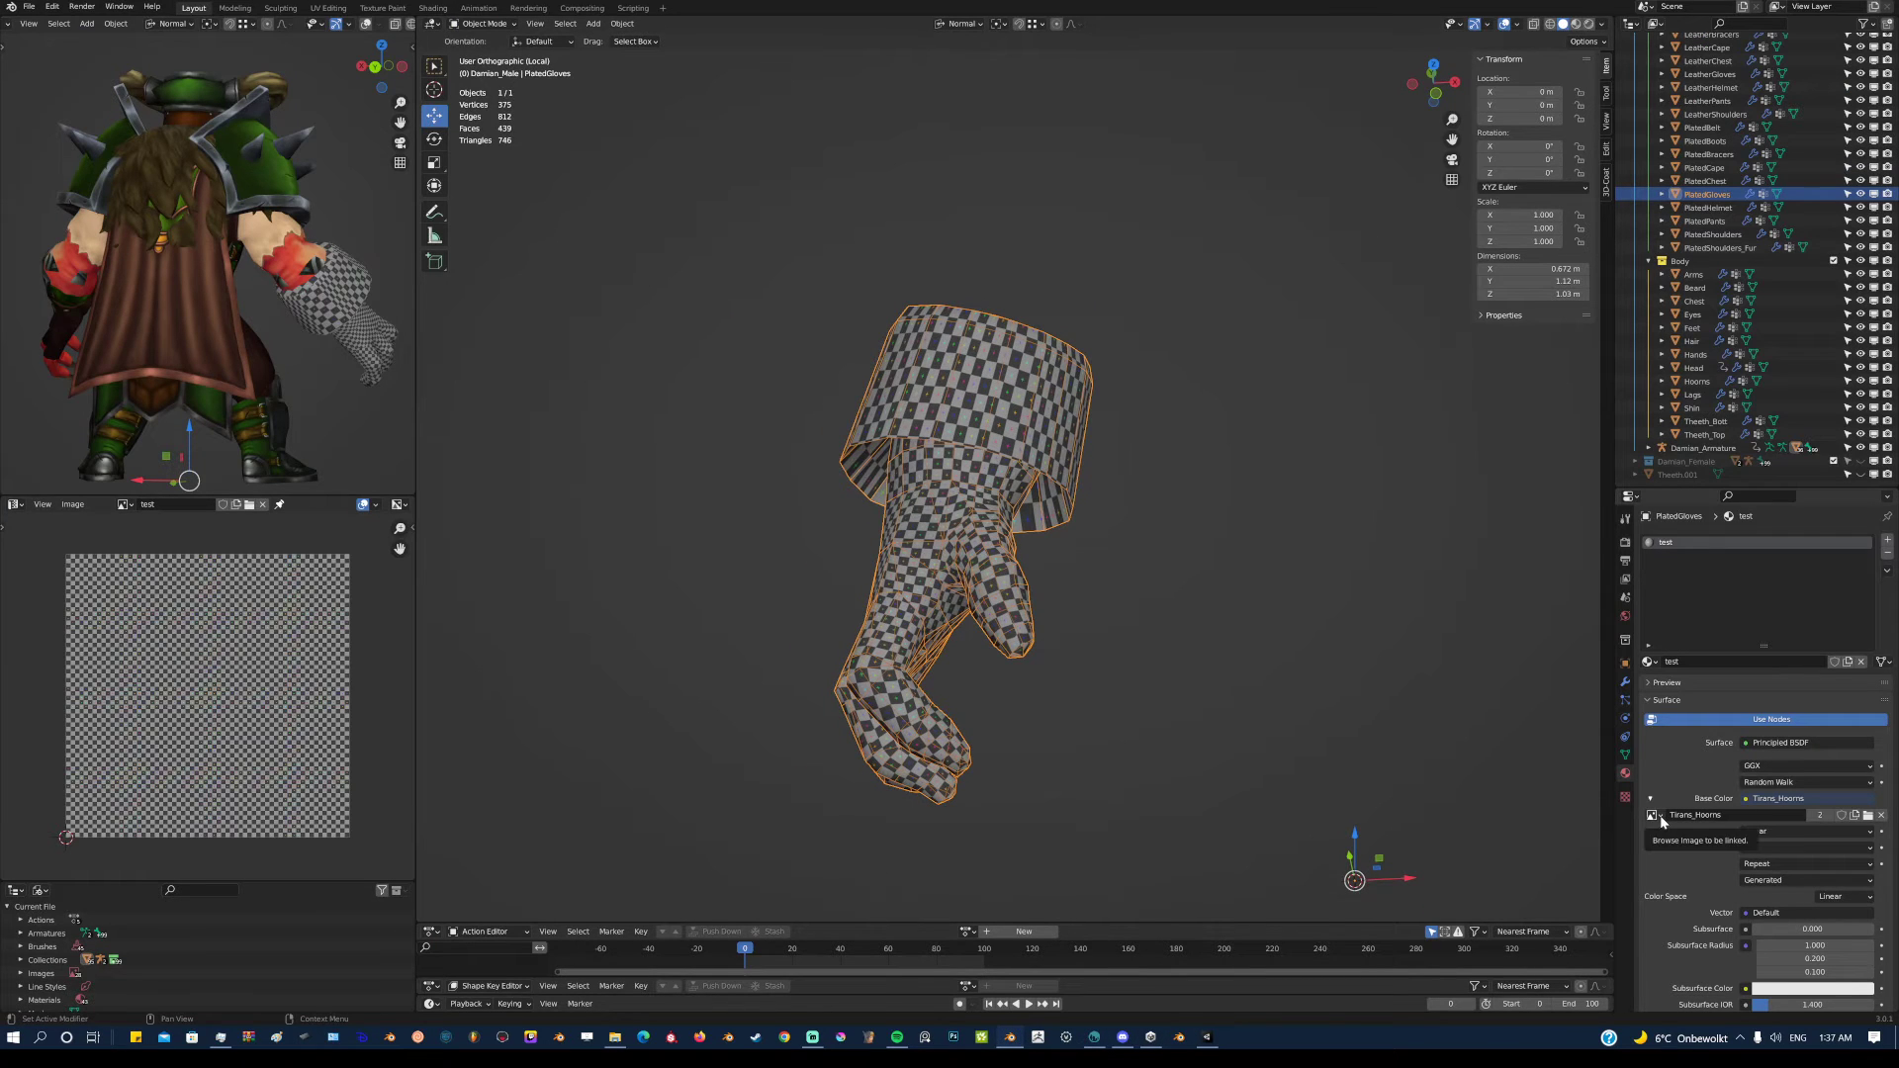
click(1867, 817)
click(611, 725)
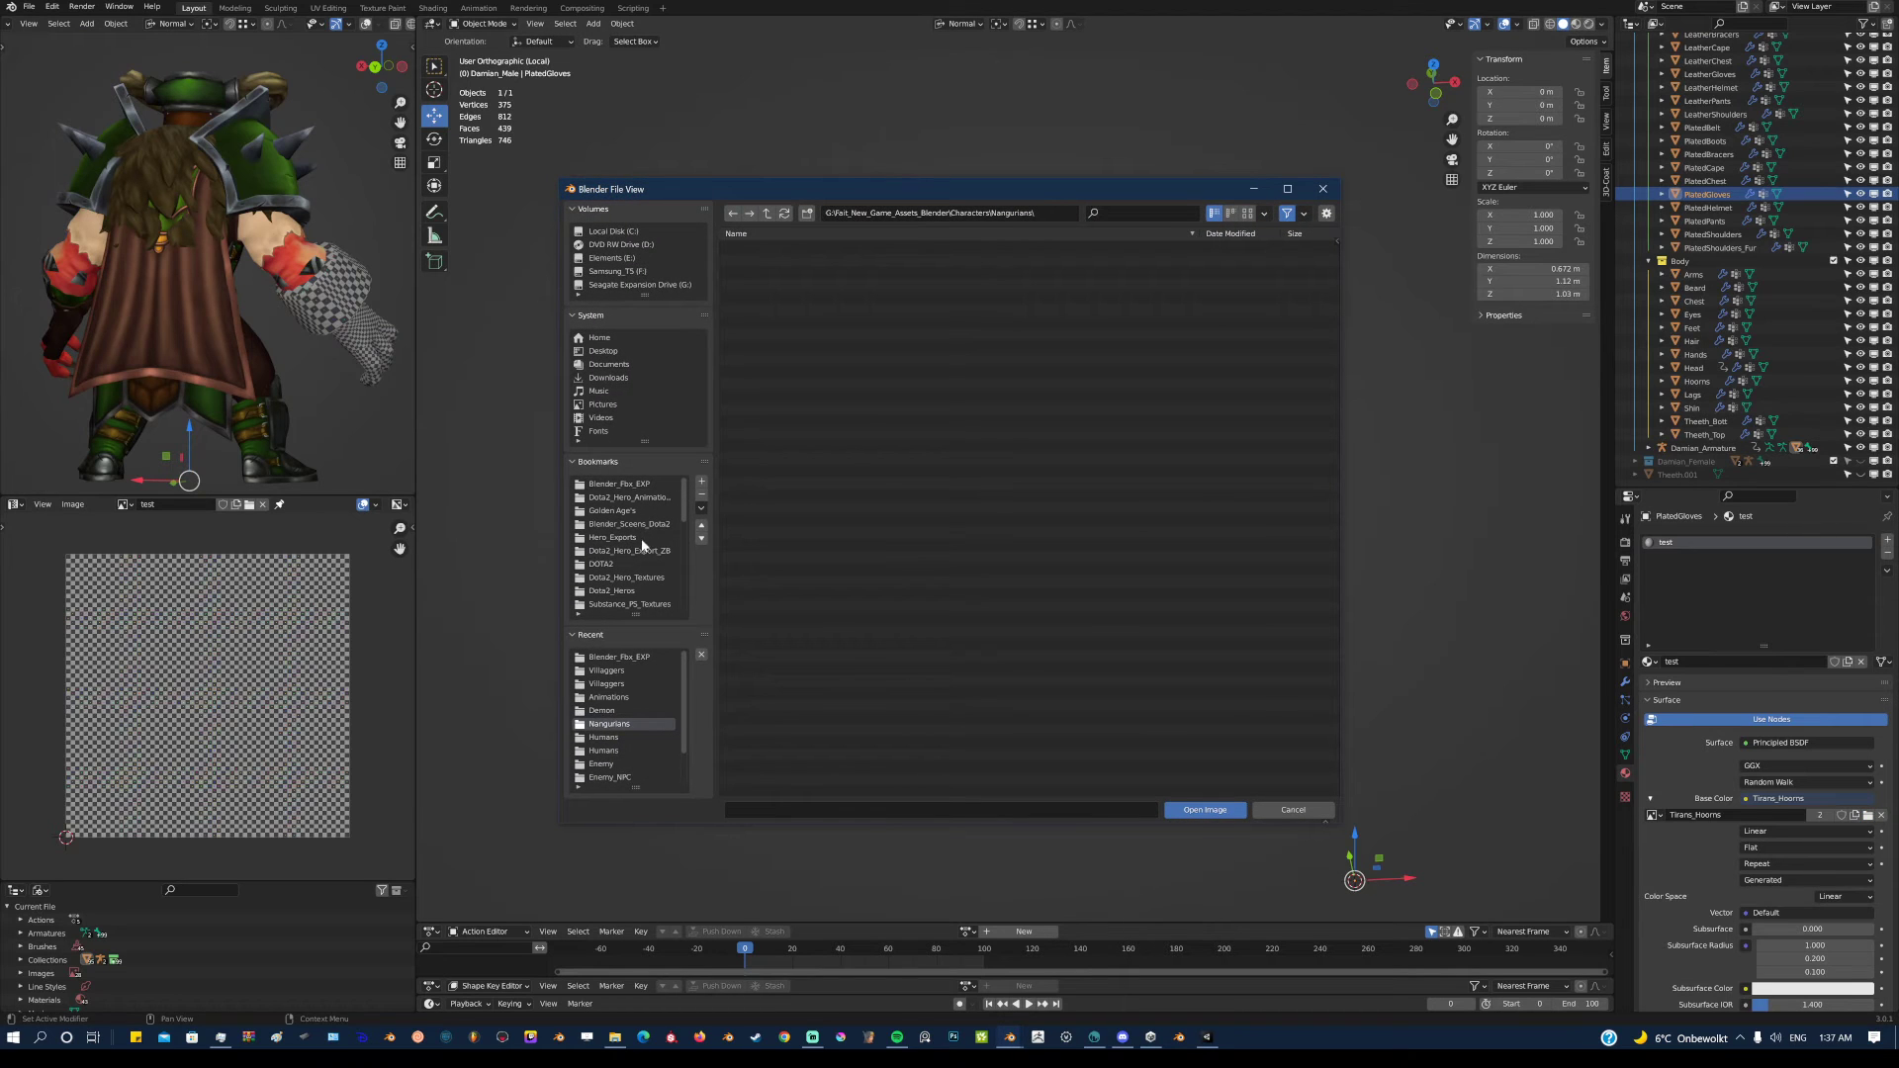
click(621, 672)
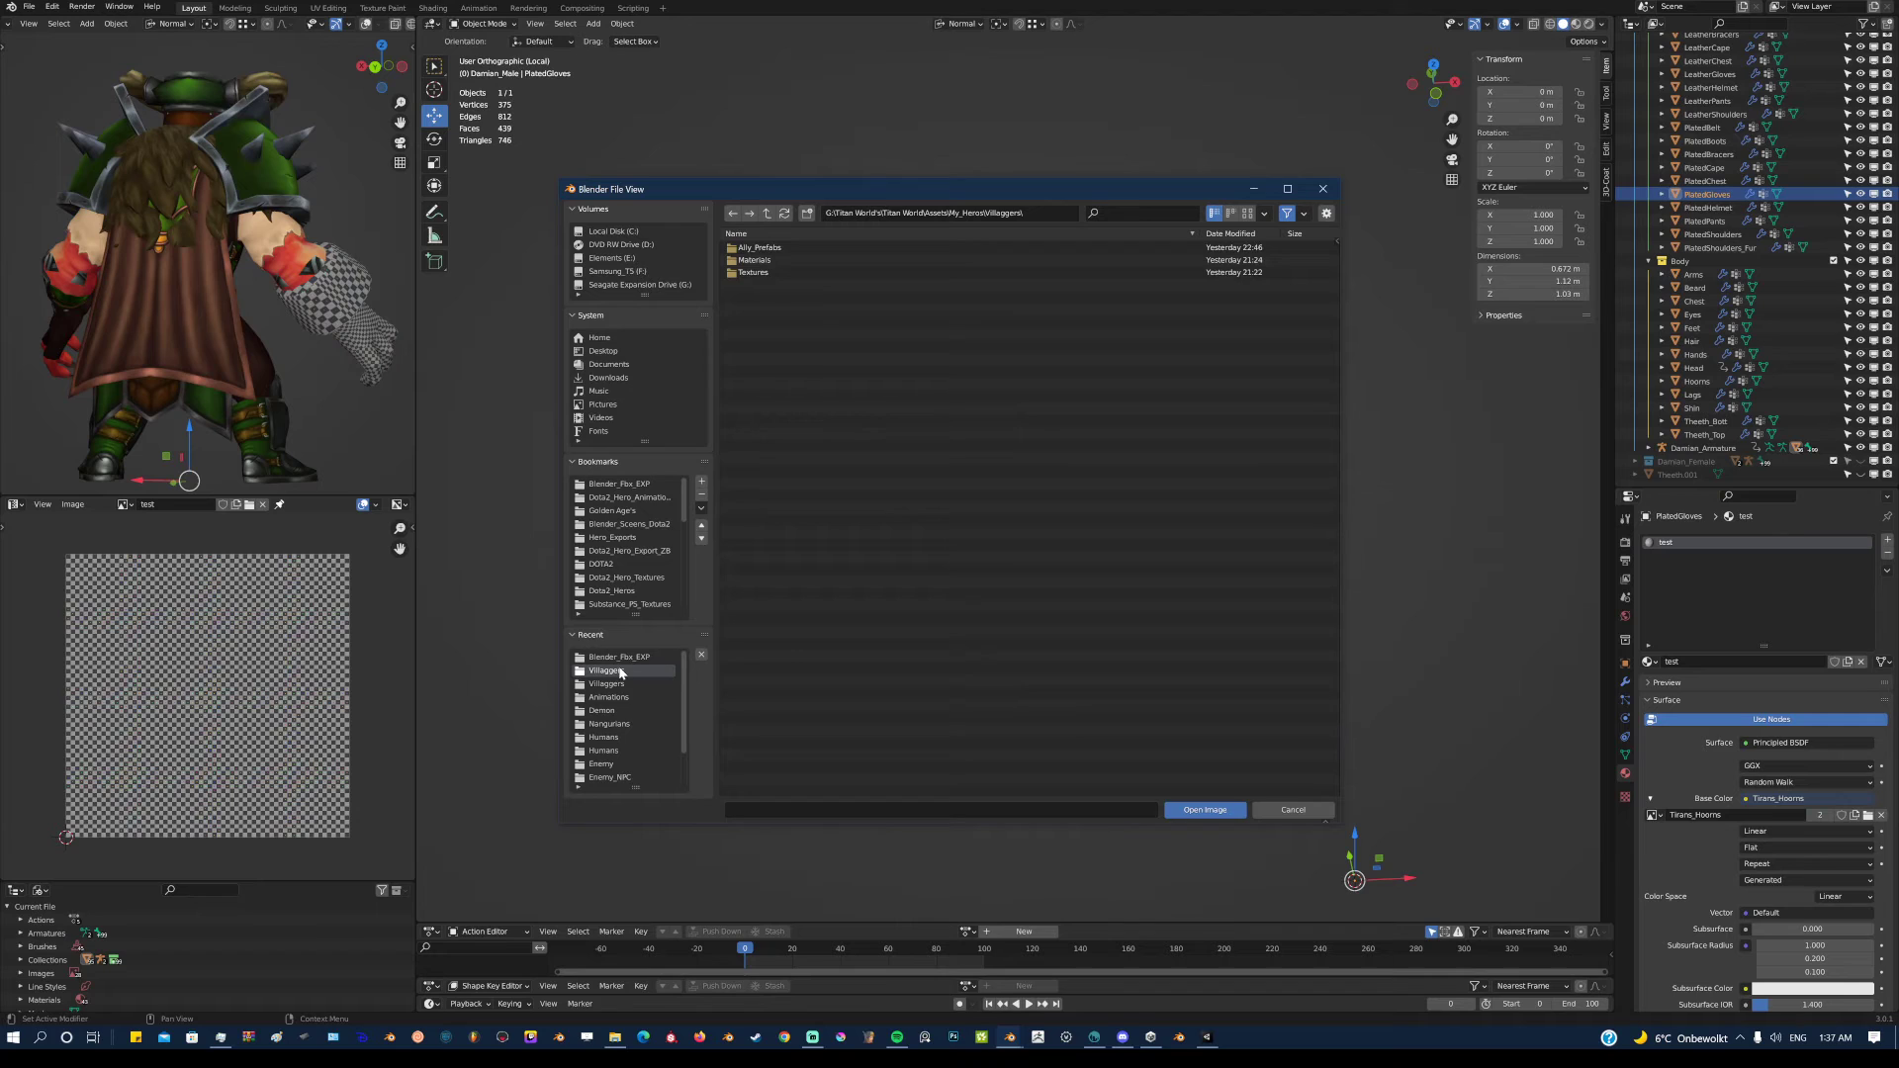
click(765, 215)
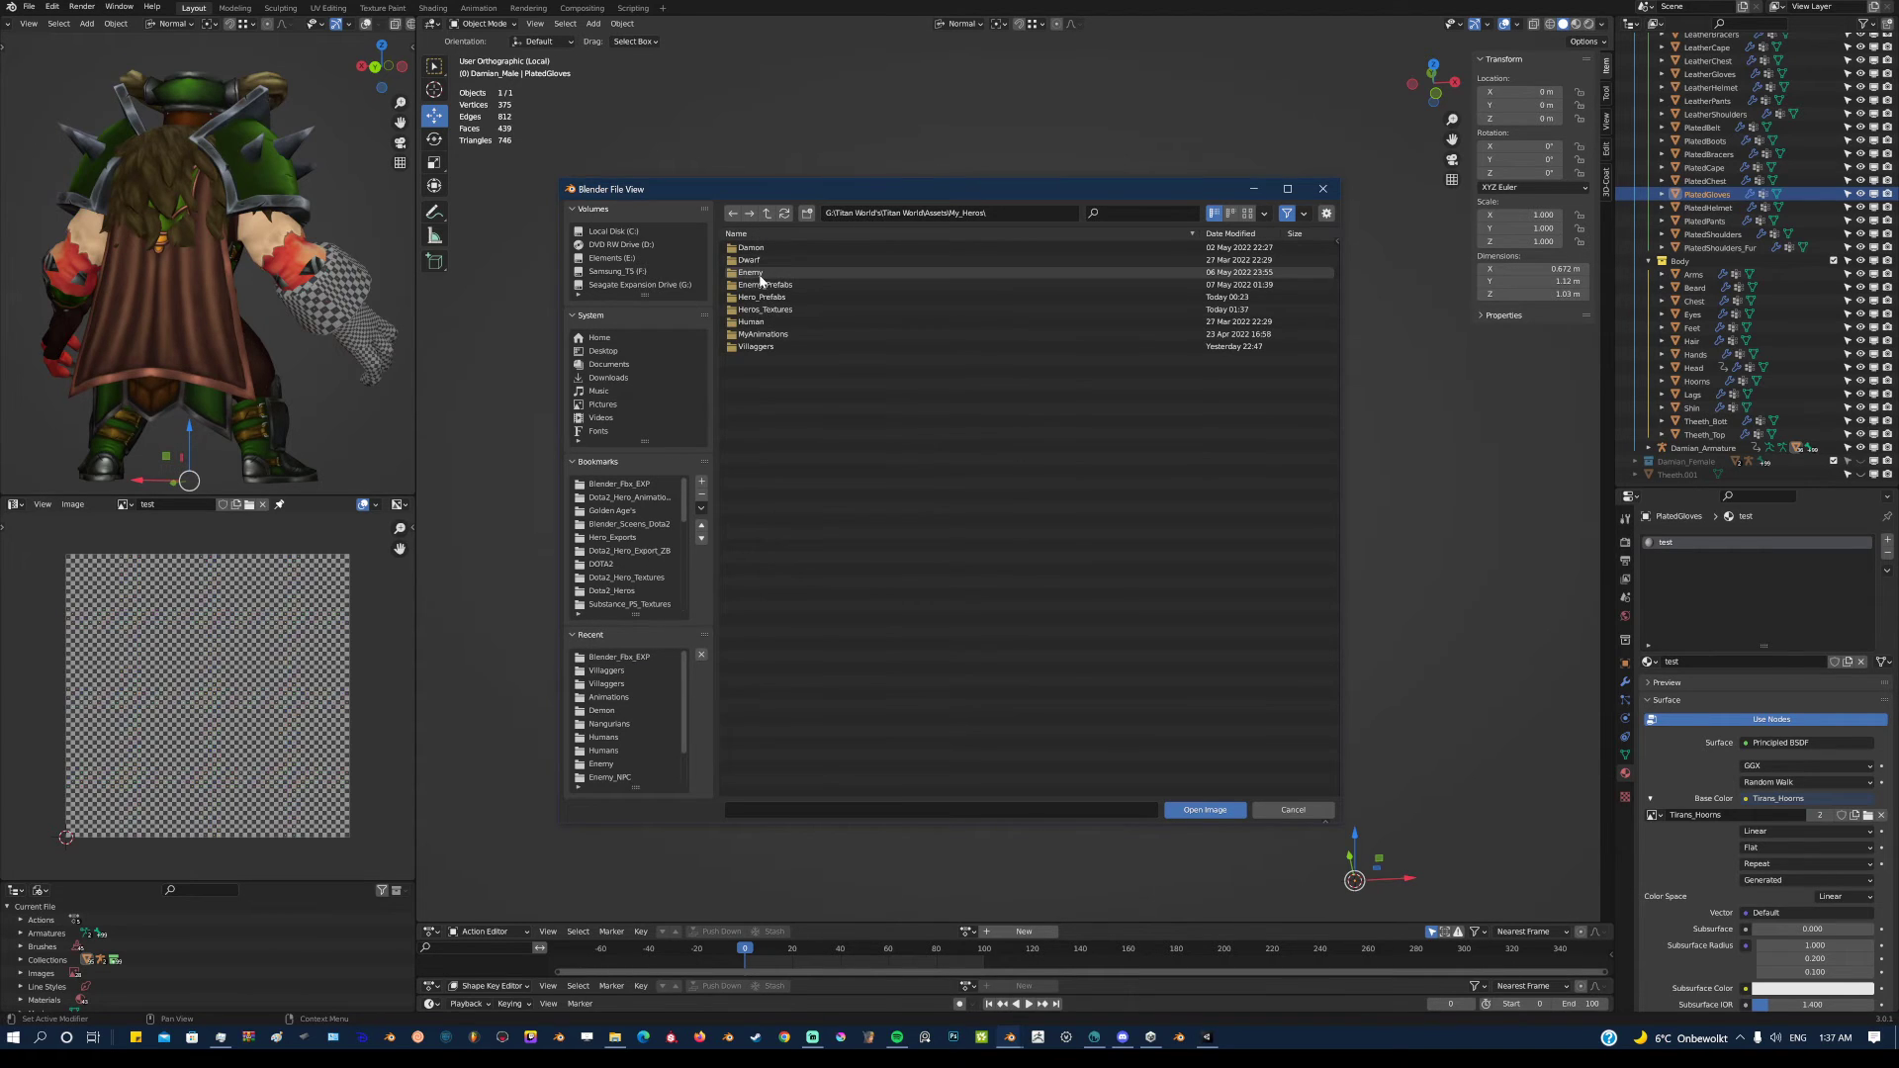
double_click(777, 309)
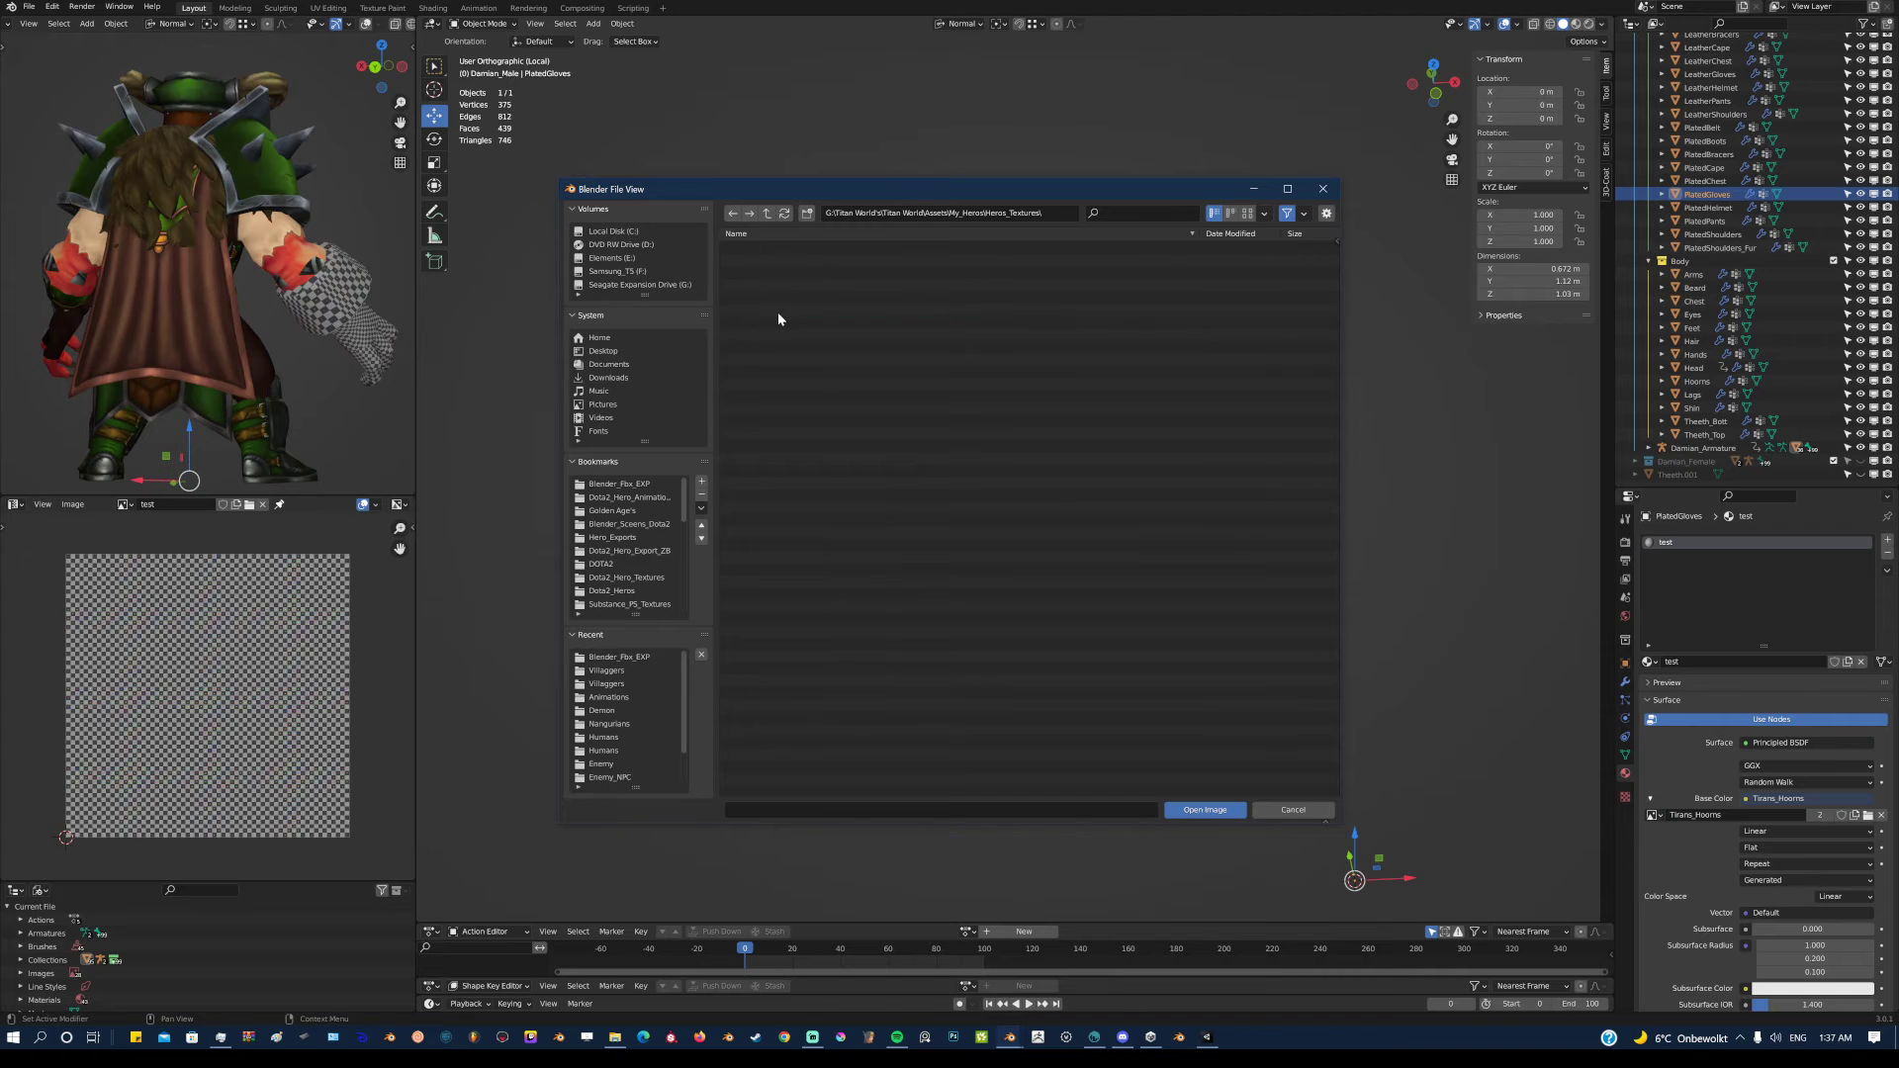
click(1247, 214)
scroll(1048, 655, down, 2)
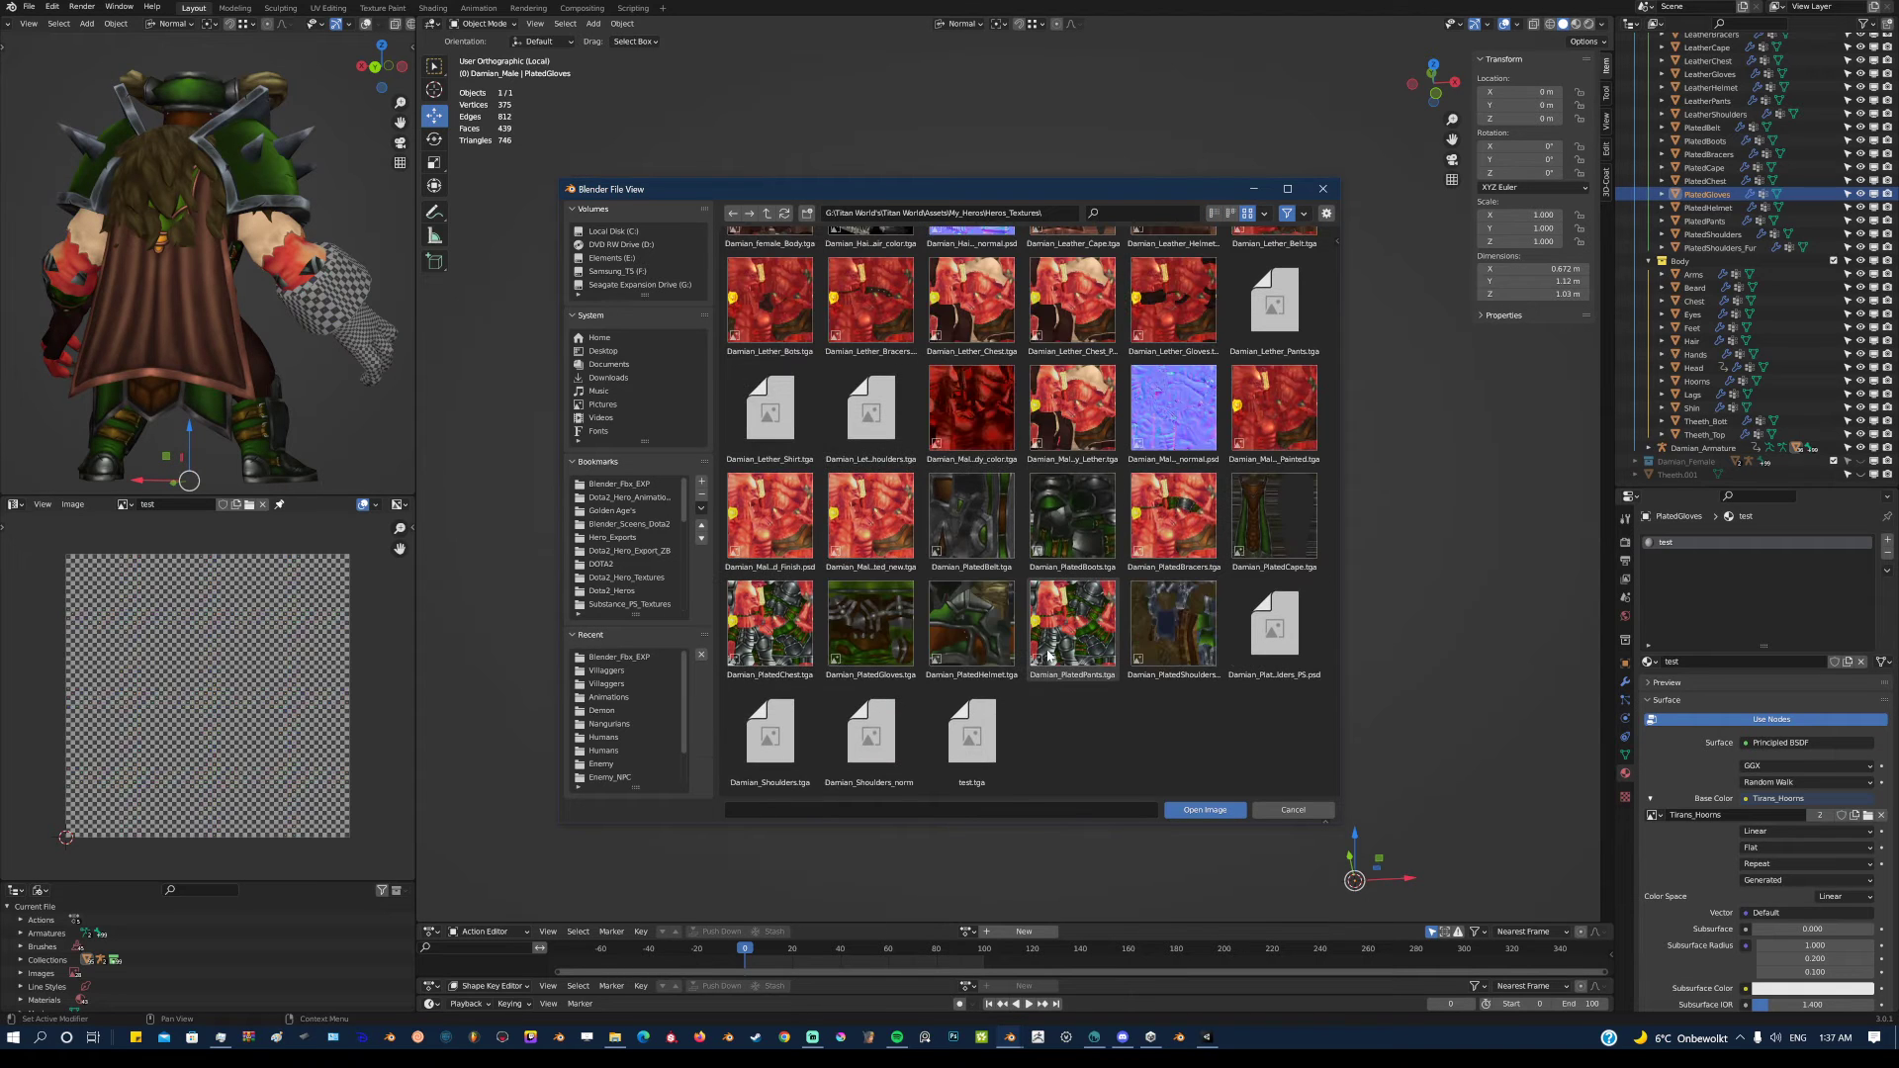
double_click(959, 721)
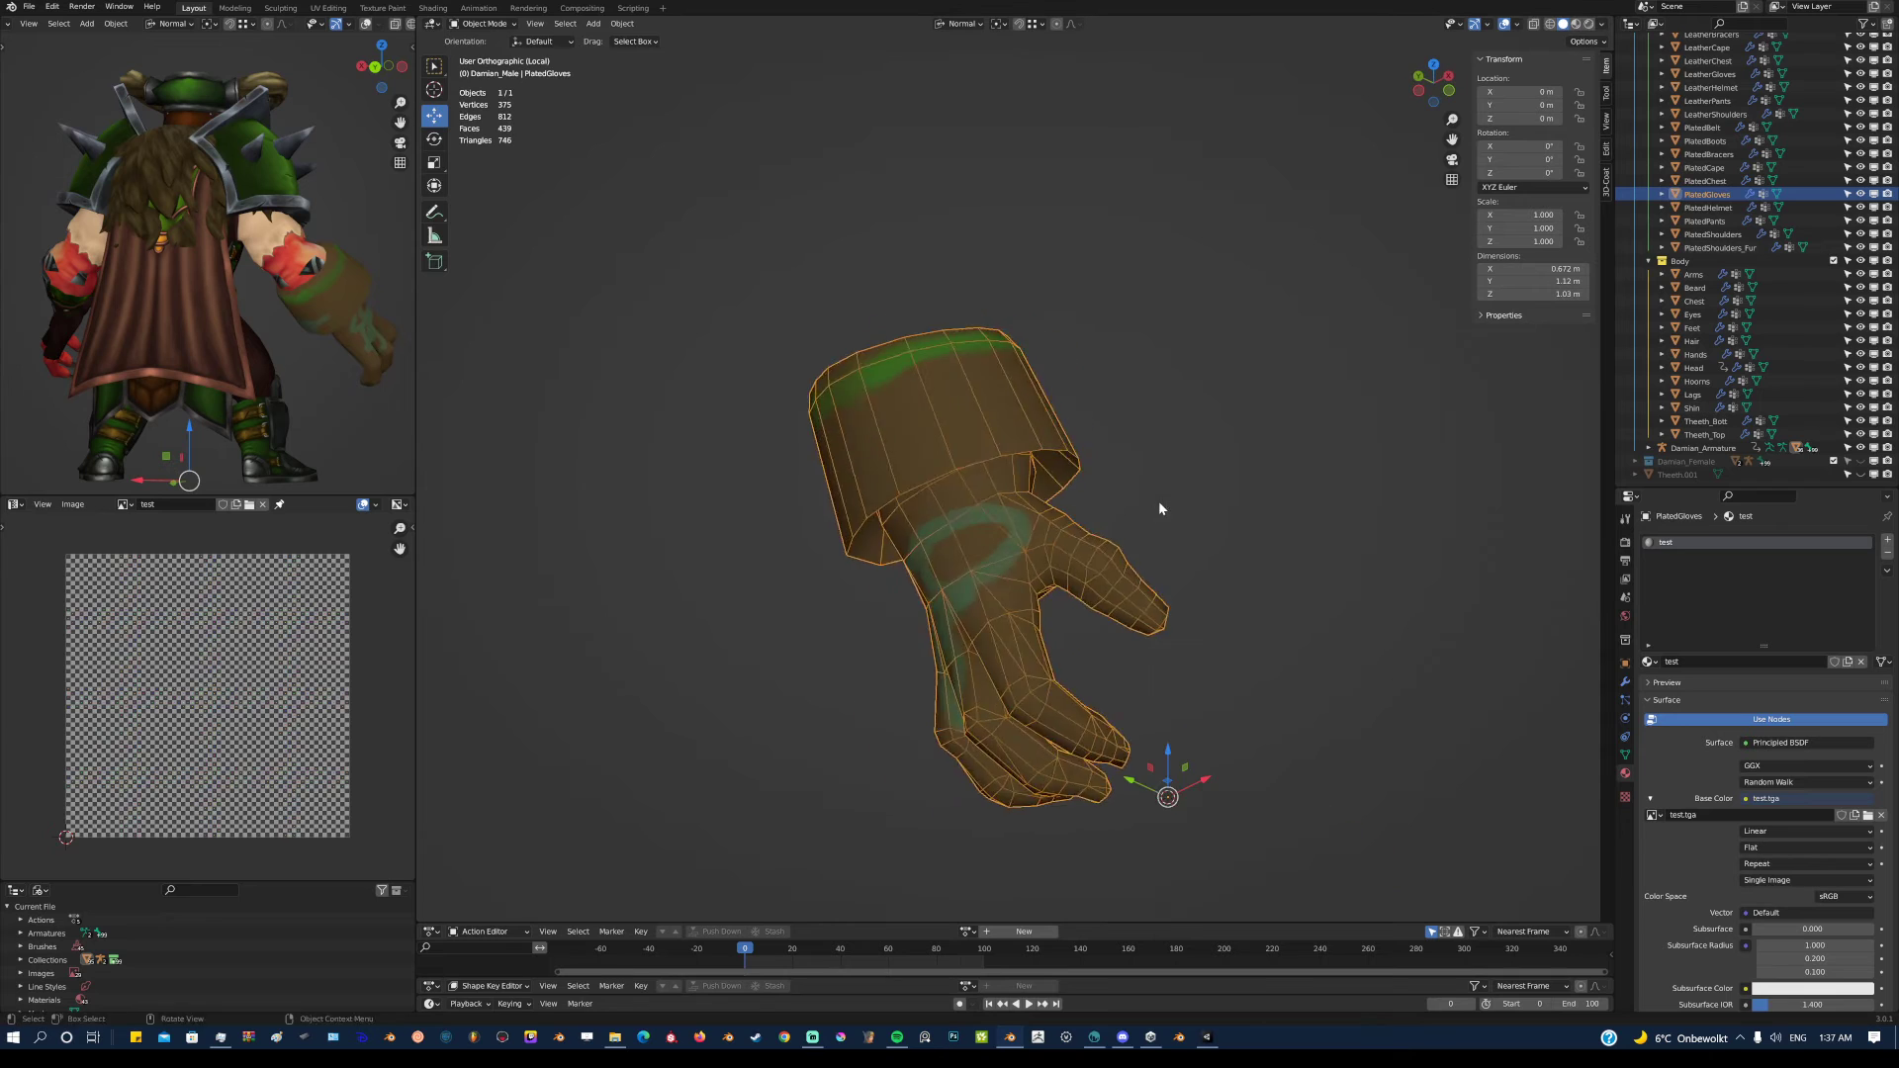
Hide the viewport overlays and inspect the exported texture on the glove
key(shift+alt+z)
middle_drag(1051, 546, 1145, 502)
scroll(1052, 507, up, 2)
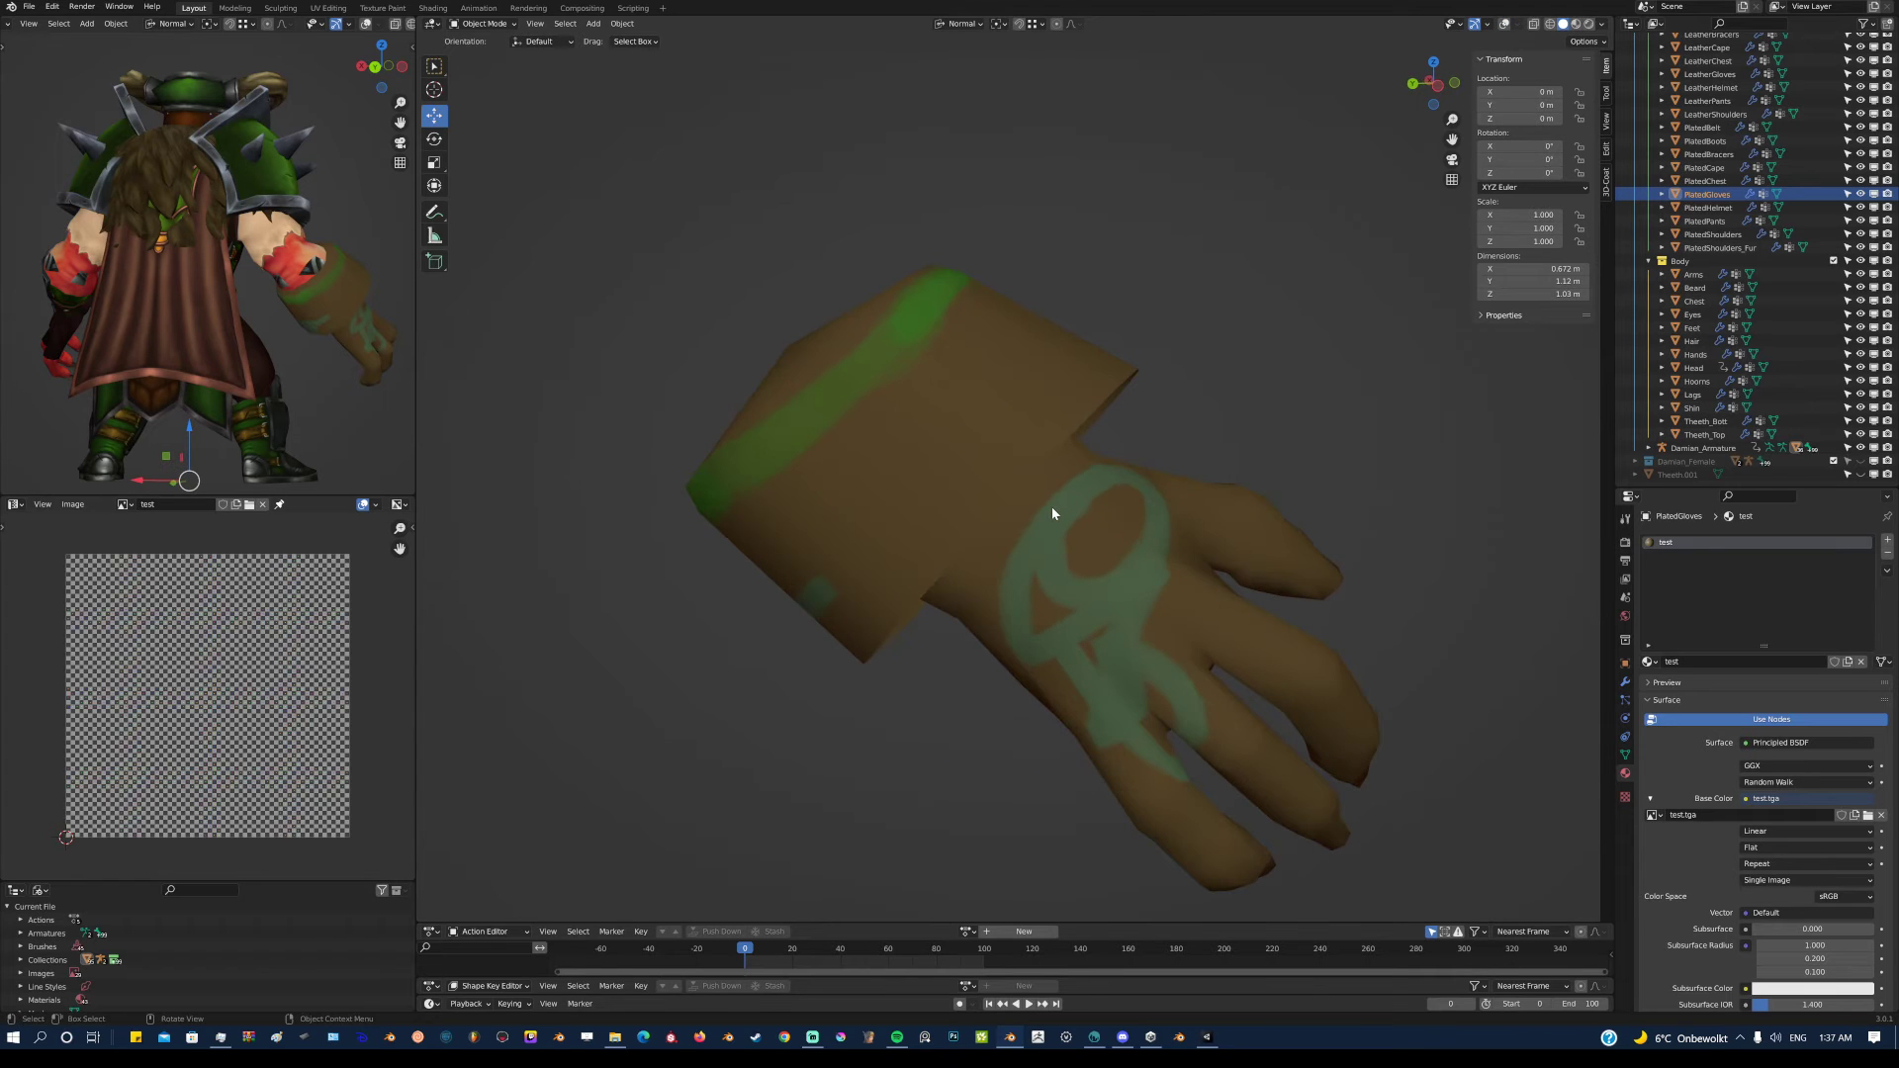
scroll(1053, 514, down, 1)
Switch to 3D-Coat, enable the brush's depth channel at 50%, and paint raised strokes across the cuff and its green band
click(1094, 1037)
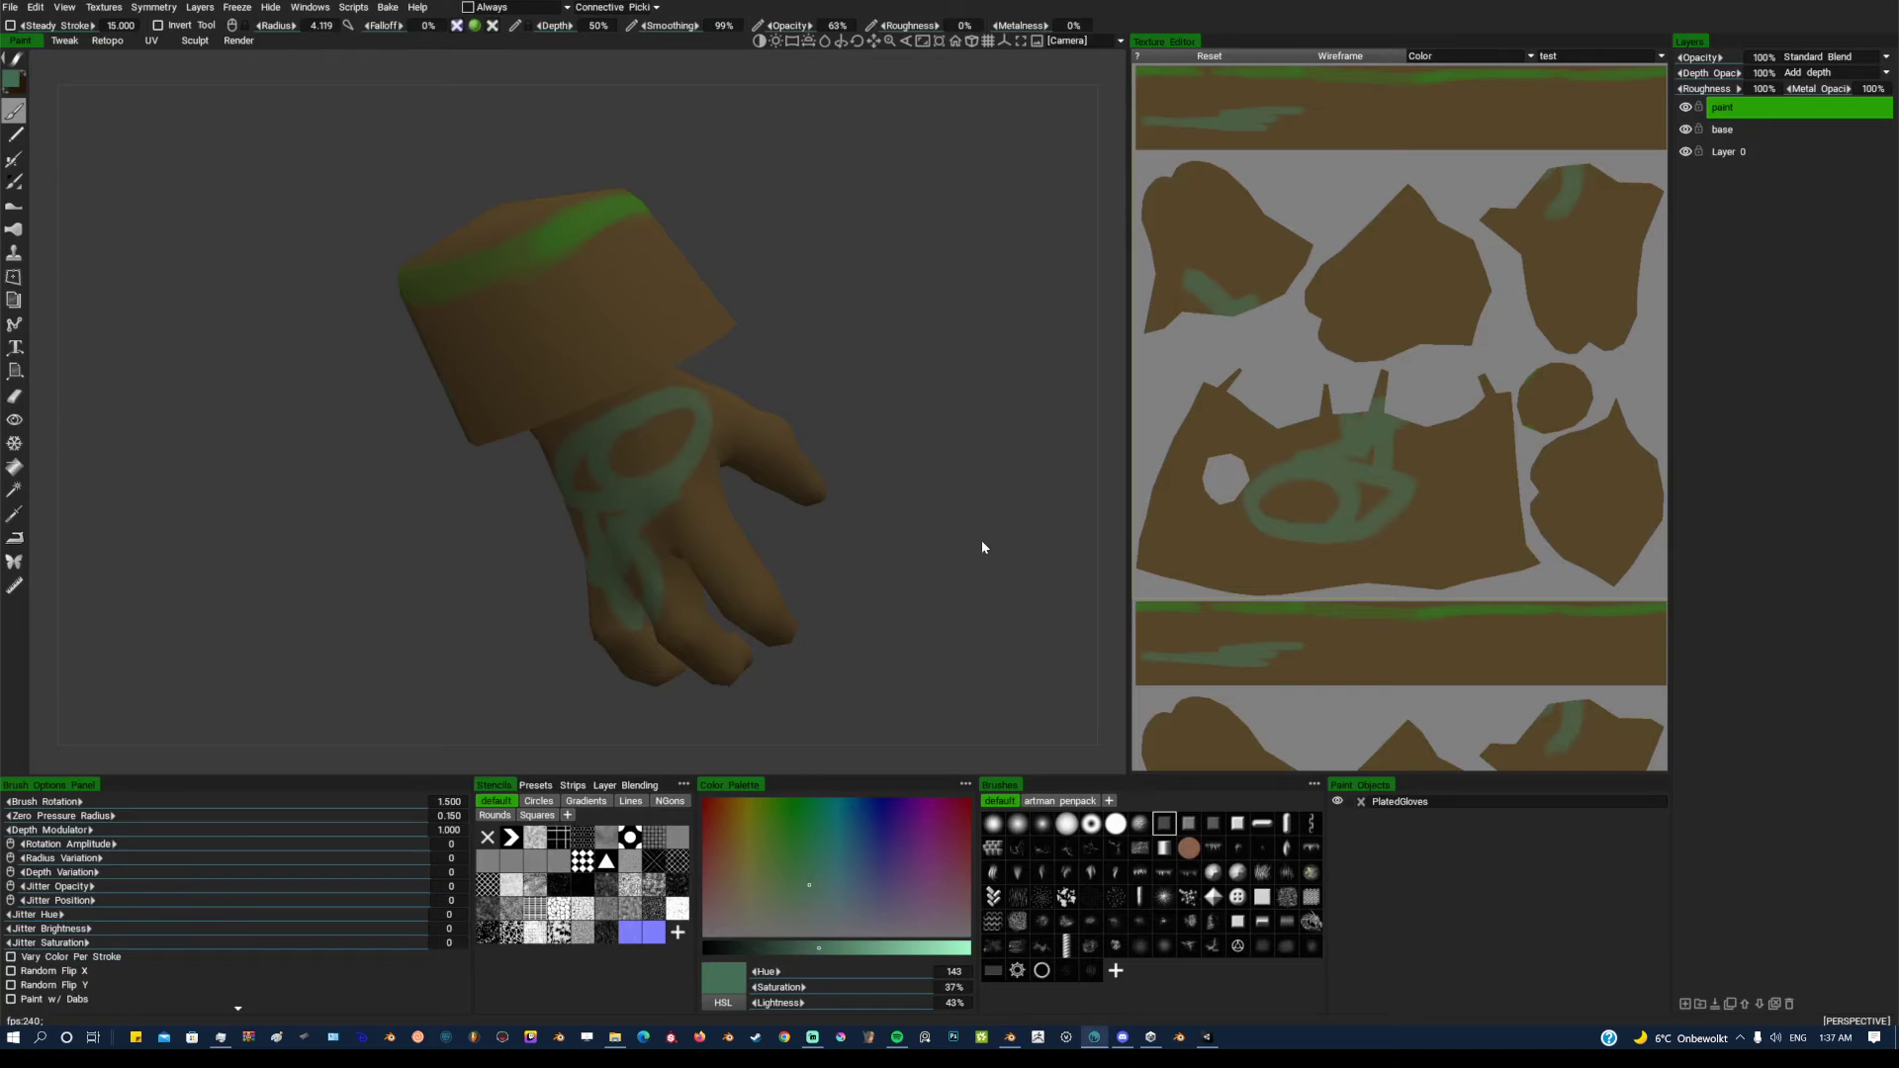
click(455, 24)
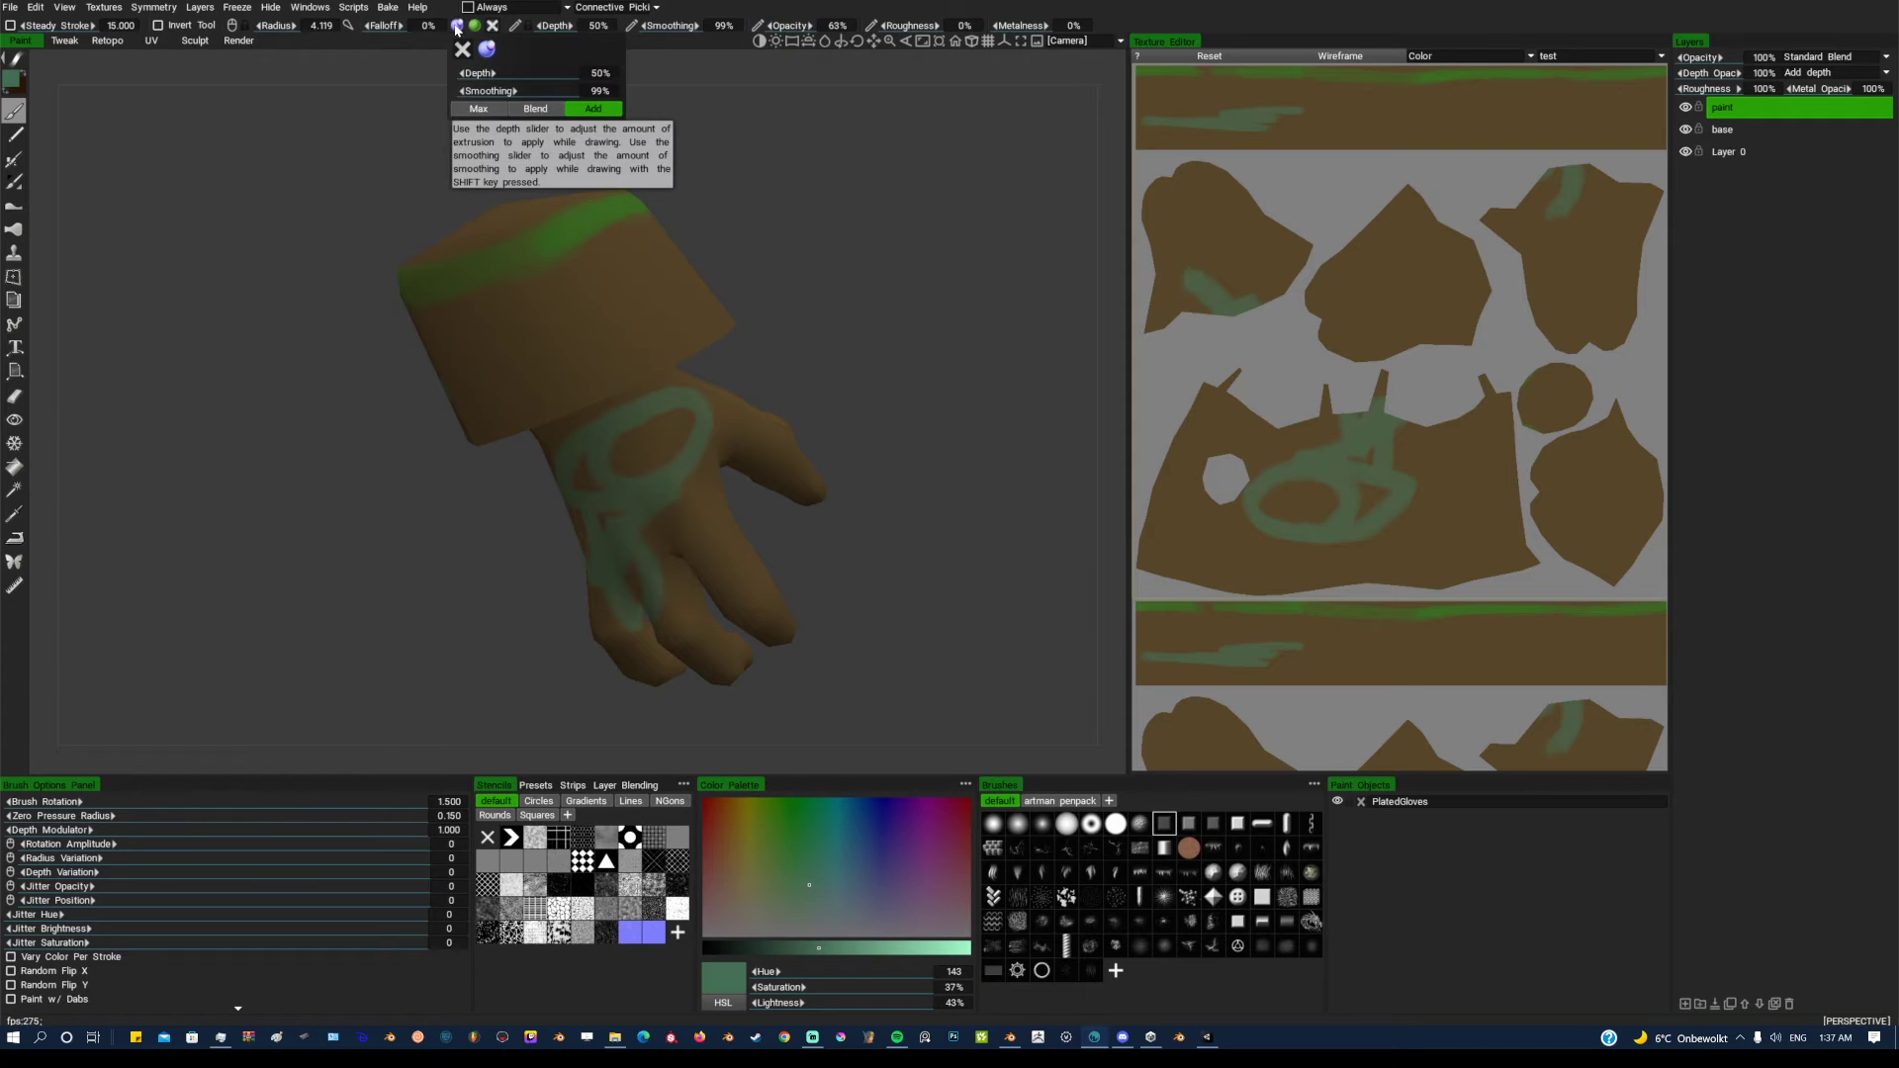
middle_drag(683, 235, 779, 307)
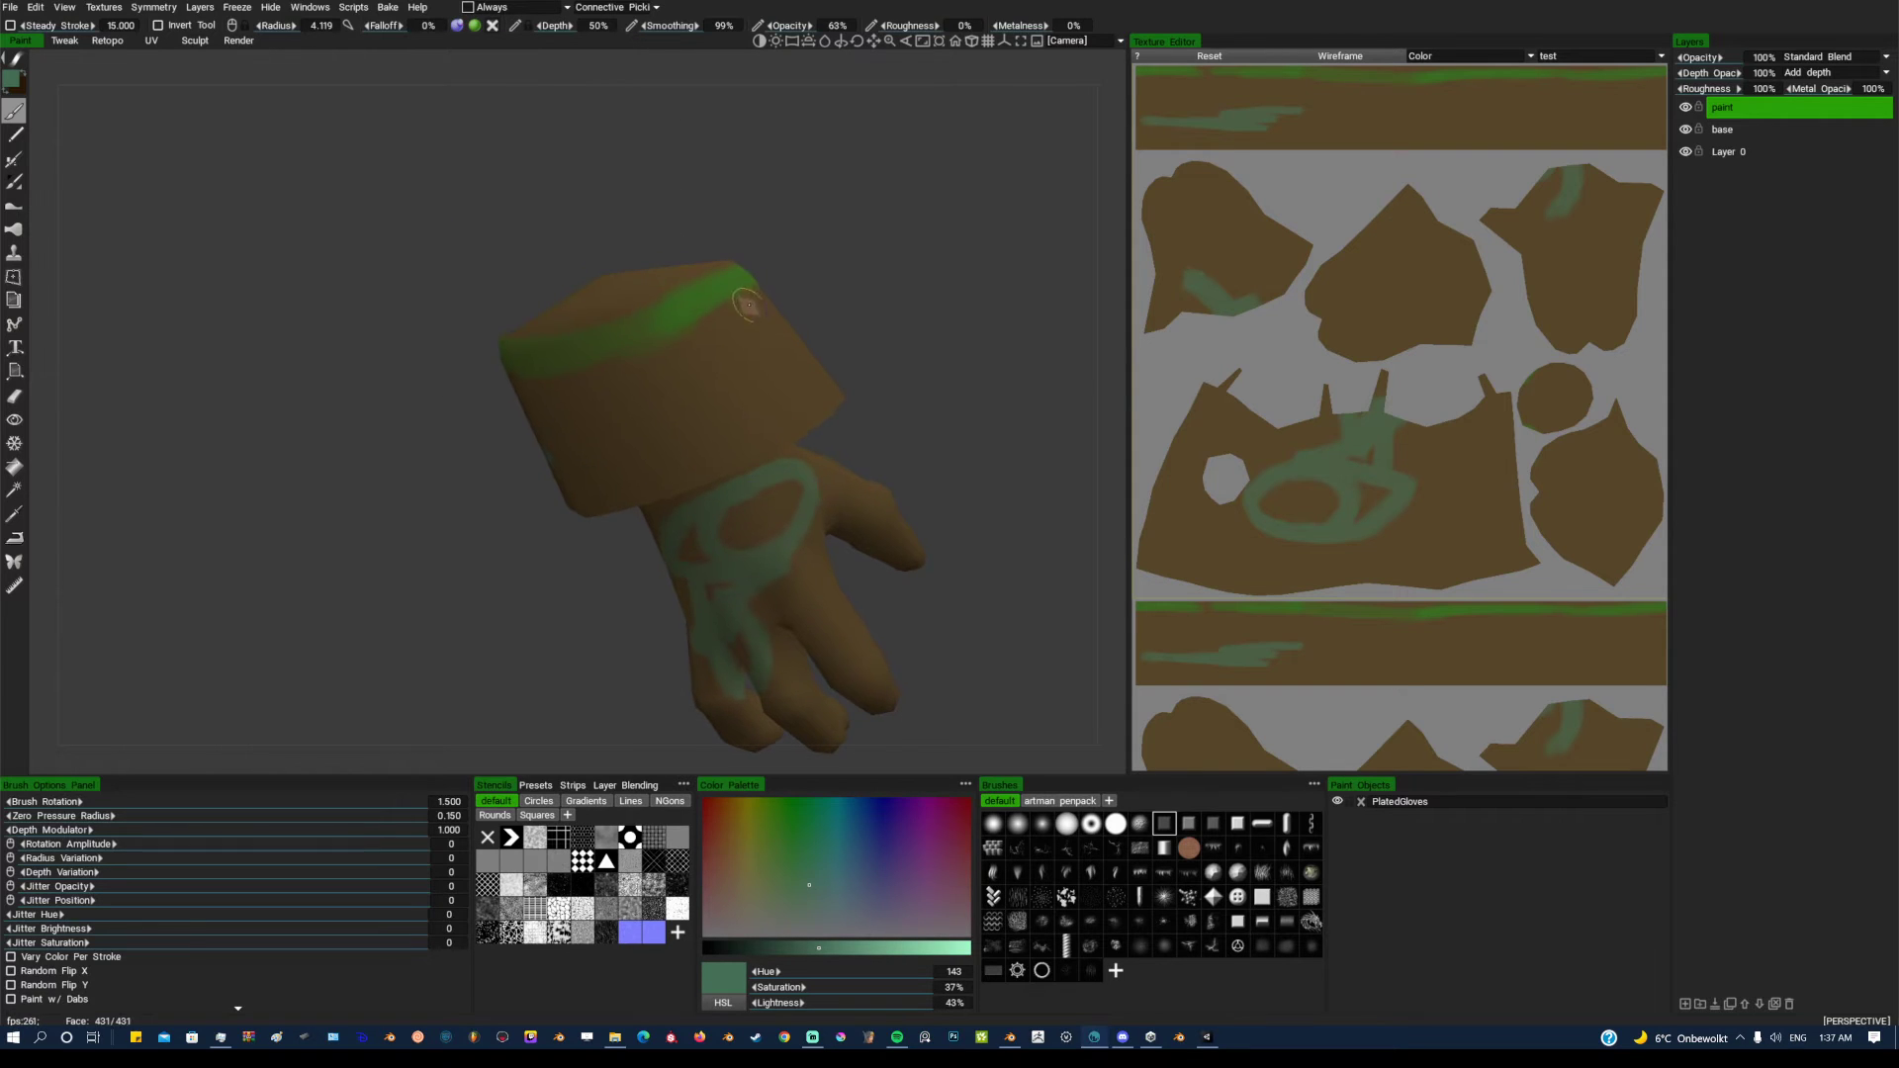
mouse_move(726, 335)
mouse_down()
mouse_move(584, 404)
mouse_move(716, 342)
mouse_move(730, 360)
mouse_move(559, 444)
mouse_up()
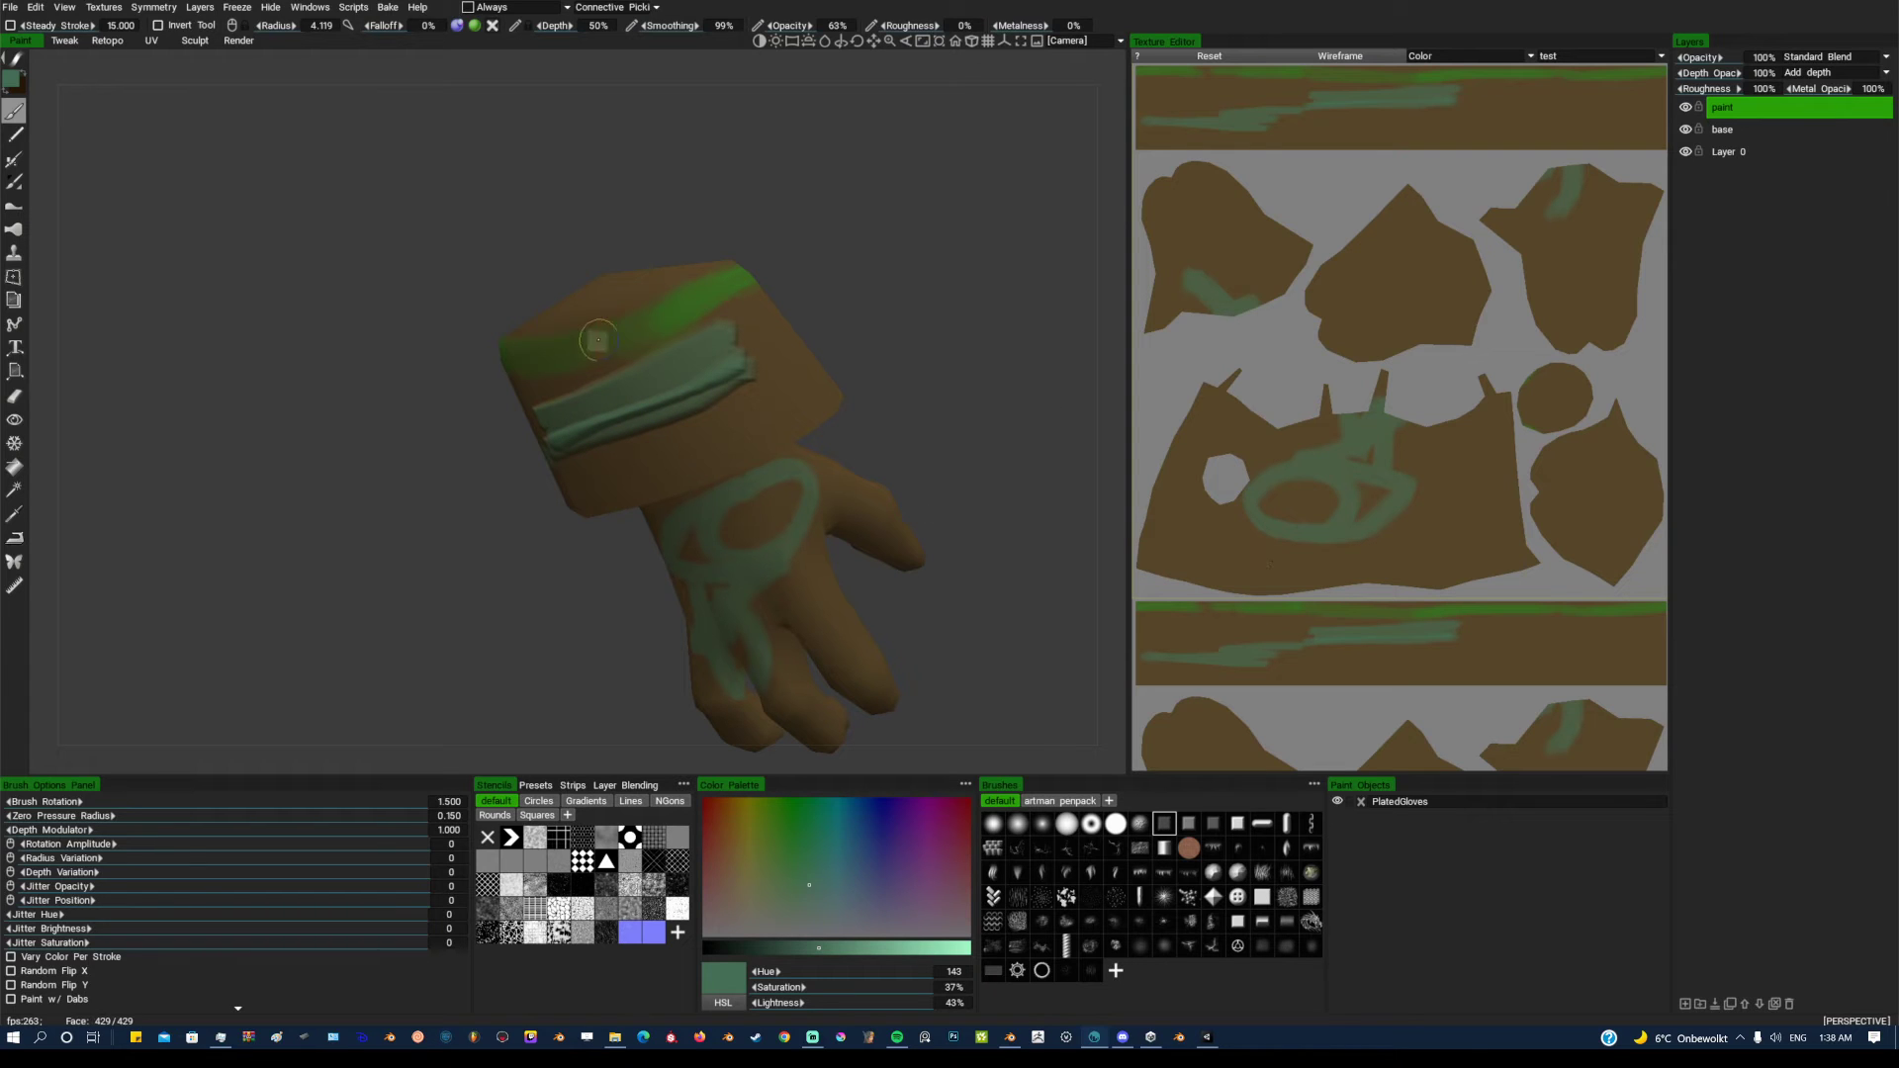
drag(685, 309, 476, 376)
mouse_move(877, 244)
mouse_down()
mouse_move(1011, 201)
mouse_move(856, 235)
mouse_up()
Enable the brush's glossiness channel at 100% and paint raised, glossy strokes around the cuff's upper edge
click(492, 25)
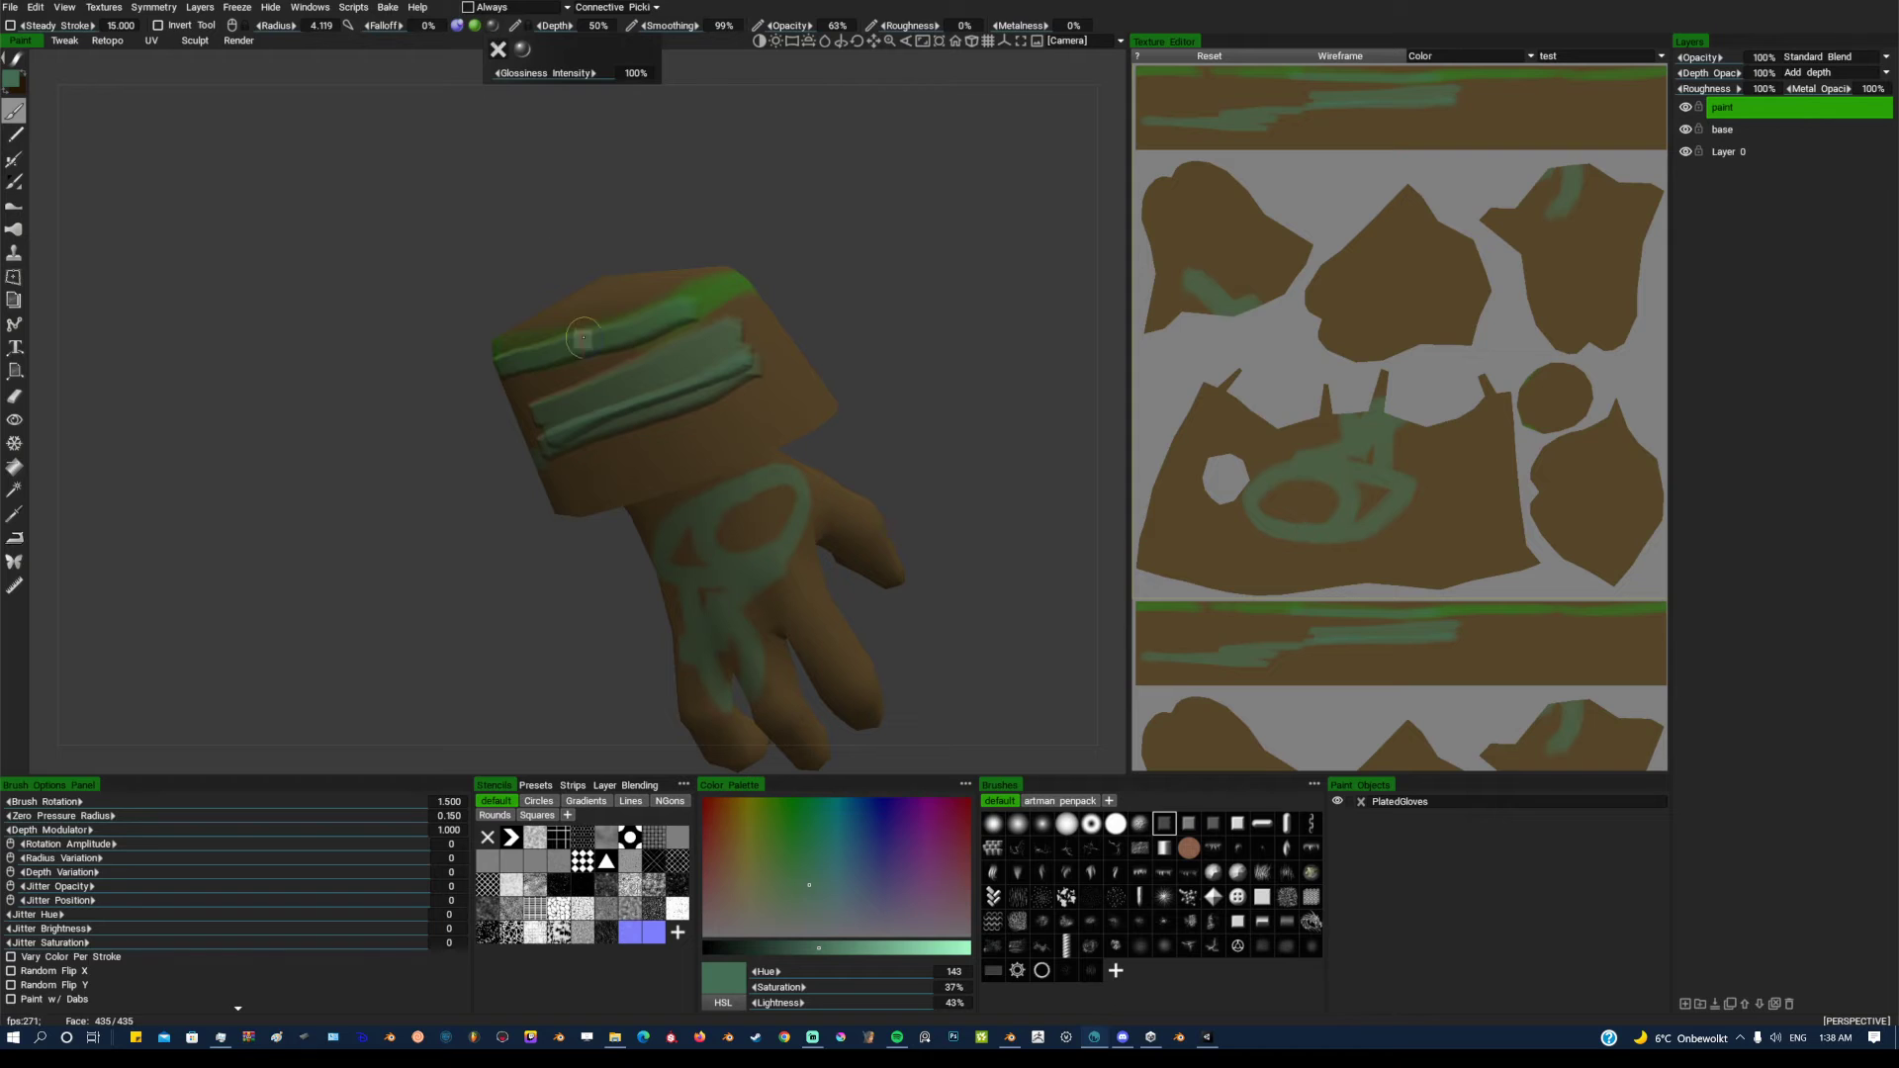
mouse_move(704, 311)
mouse_down()
mouse_move(588, 335)
mouse_move(689, 300)
mouse_up()
drag(920, 265, 768, 318)
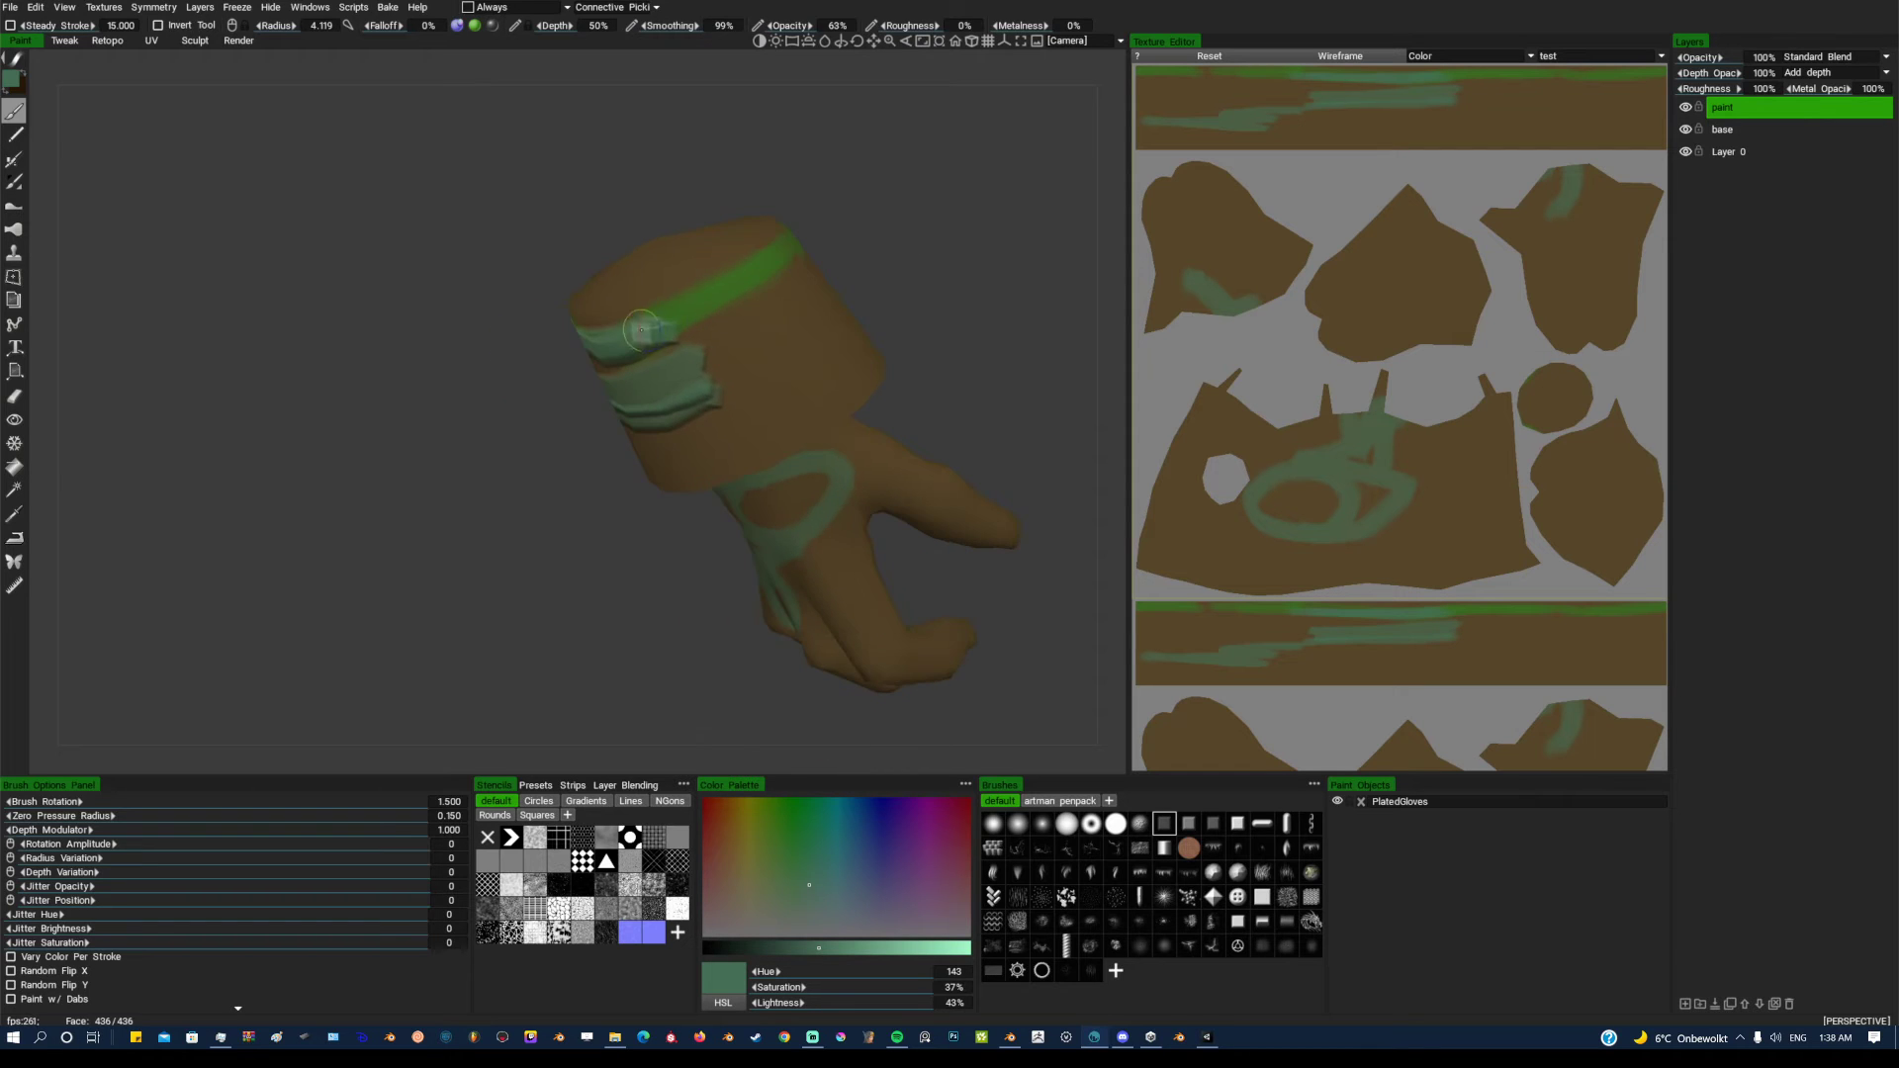
mouse_move(643, 332)
mouse_down()
mouse_move(799, 249)
mouse_move(727, 341)
mouse_up()
drag(615, 390, 747, 296)
drag(848, 246, 683, 361)
drag(494, 457, 682, 325)
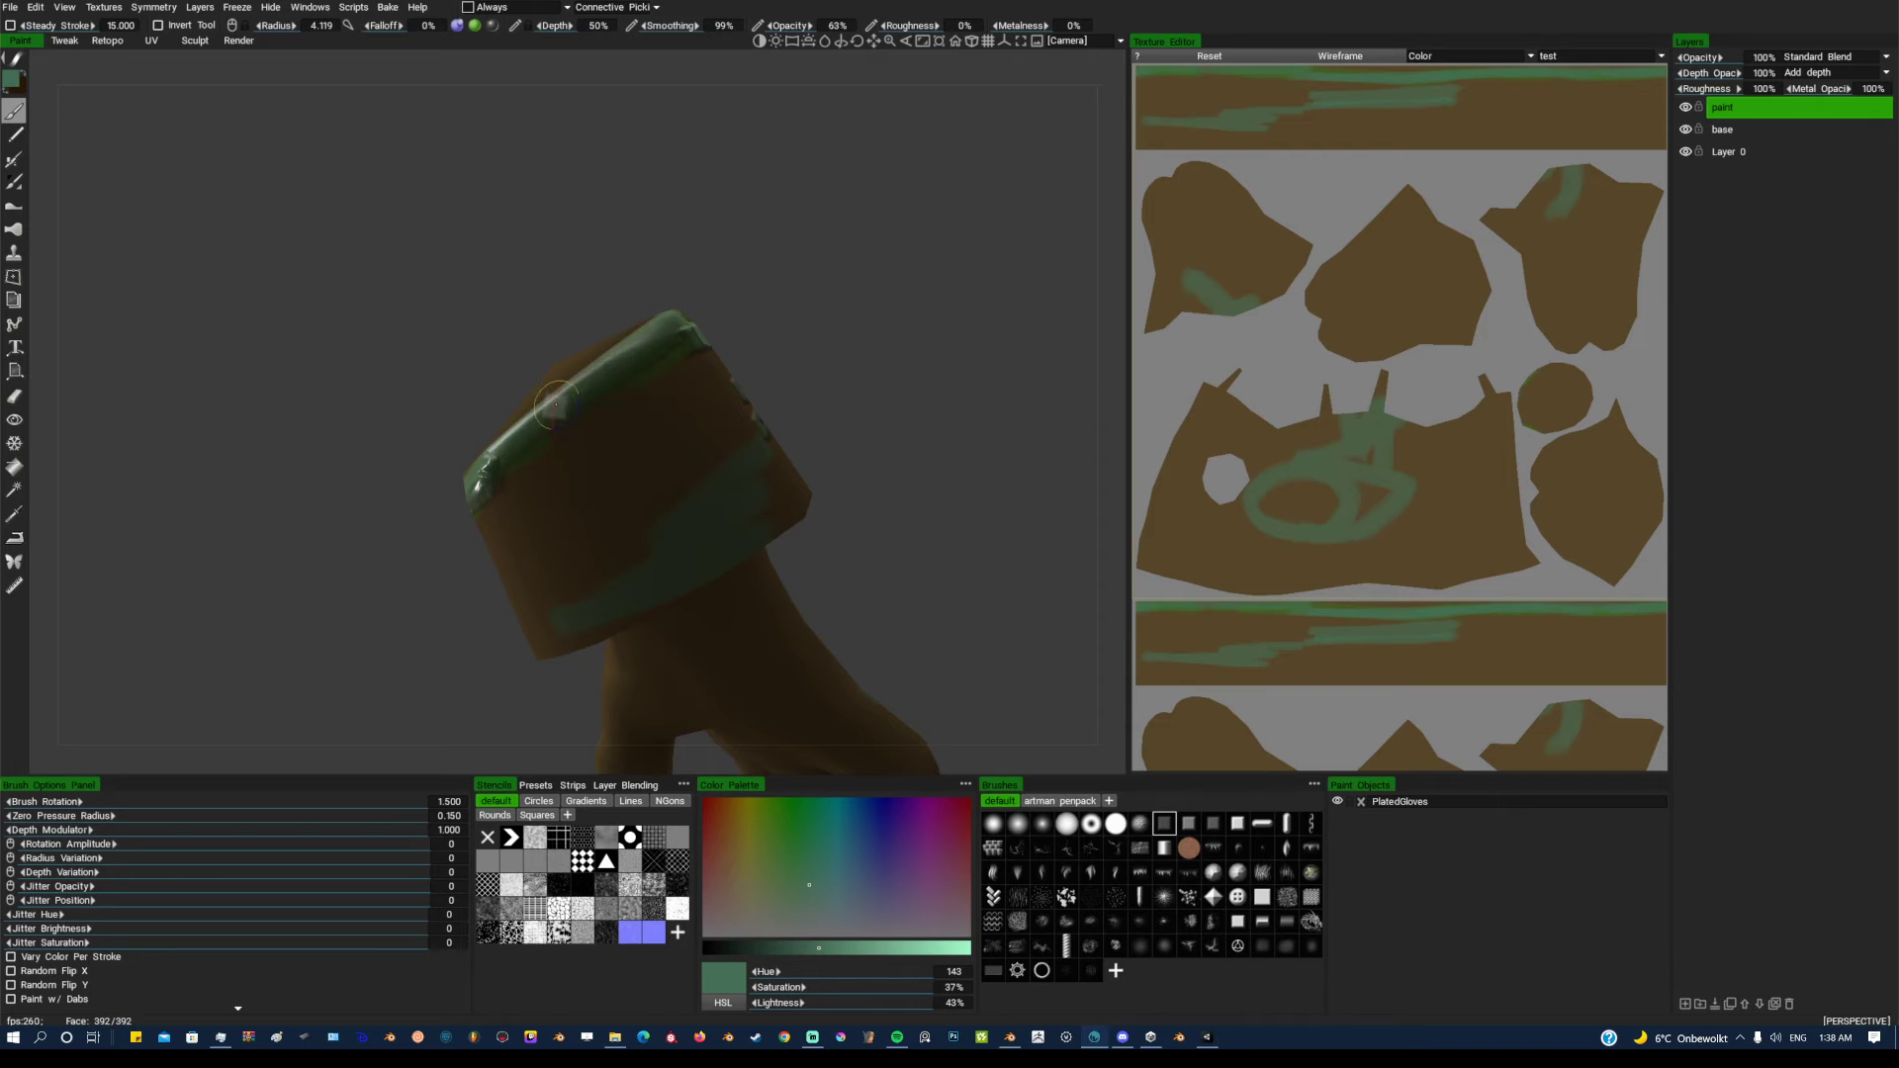
drag(554, 405, 672, 331)
Disable the brush's depth and glossiness channels and paint a flat, colour-only stroke on the middle of the cuff
drag(782, 282, 924, 300)
middle_drag(924, 301, 890, 209)
mouse_move(890, 209)
mouse_down()
mouse_move(666, 322)
mouse_move(992, 401)
mouse_up()
drag(801, 329, 875, 317)
middle_drag(874, 317, 933, 391)
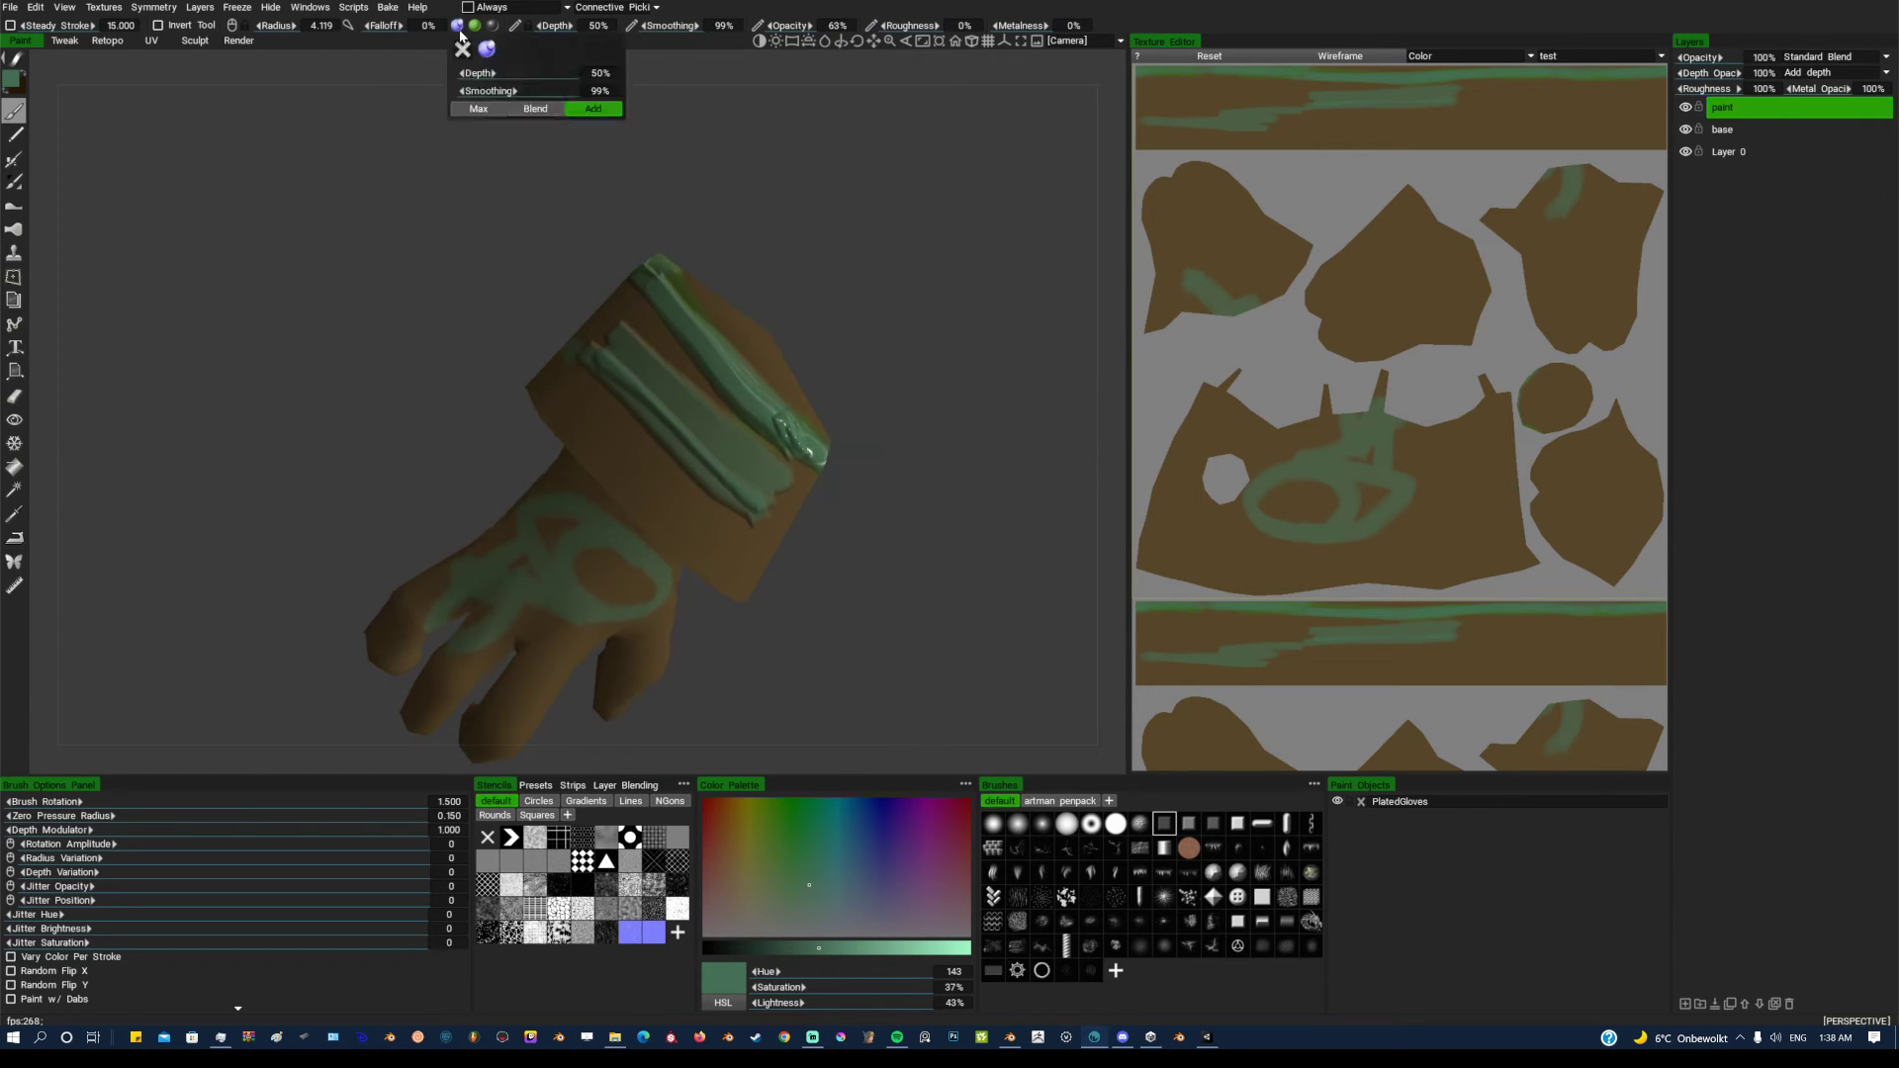
click(459, 37)
click(495, 38)
mouse_move(631, 421)
mouse_down()
mouse_move(713, 502)
mouse_move(661, 456)
mouse_up()
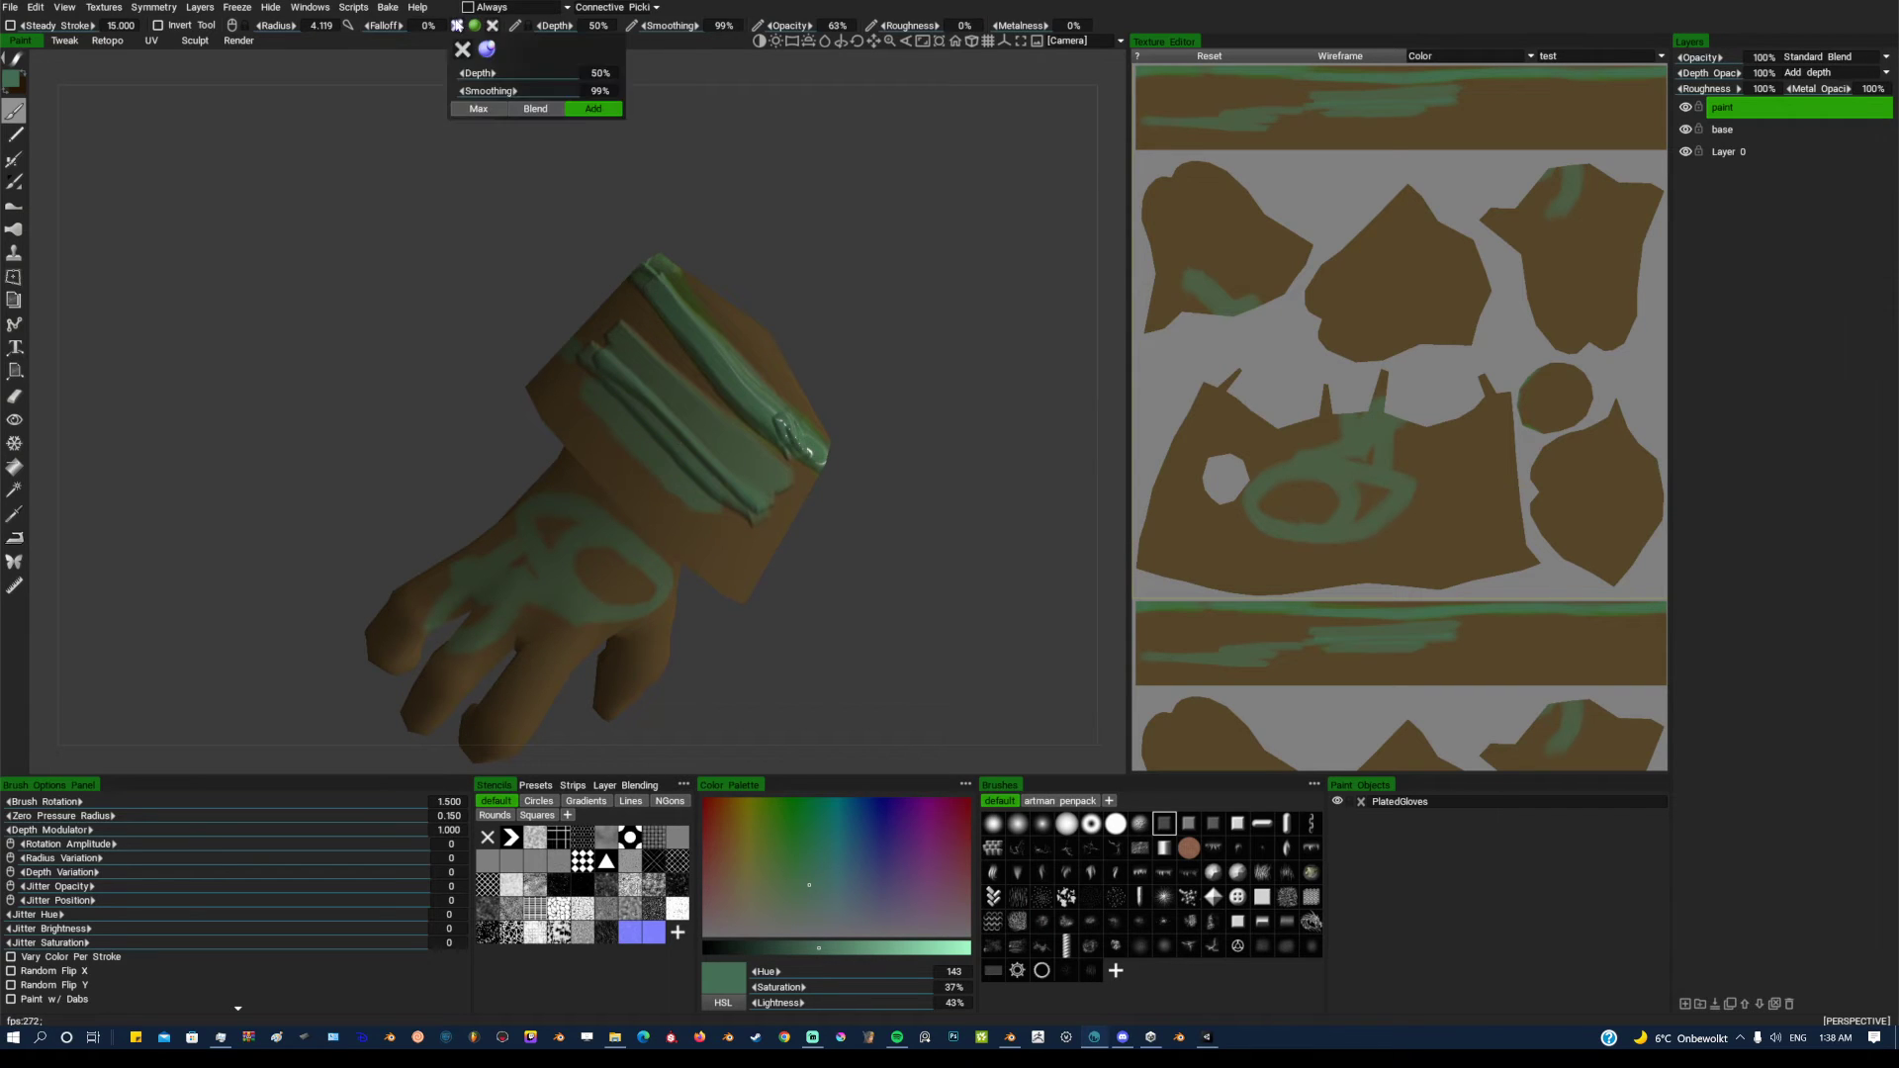
Re-enable the brush's depth and glossiness channels and paint a raised stroke near the cuff's lower edge
click(458, 29)
click(491, 30)
mouse_move(743, 495)
mouse_down()
mouse_move(720, 541)
mouse_move(663, 514)
mouse_move(593, 385)
mouse_up()
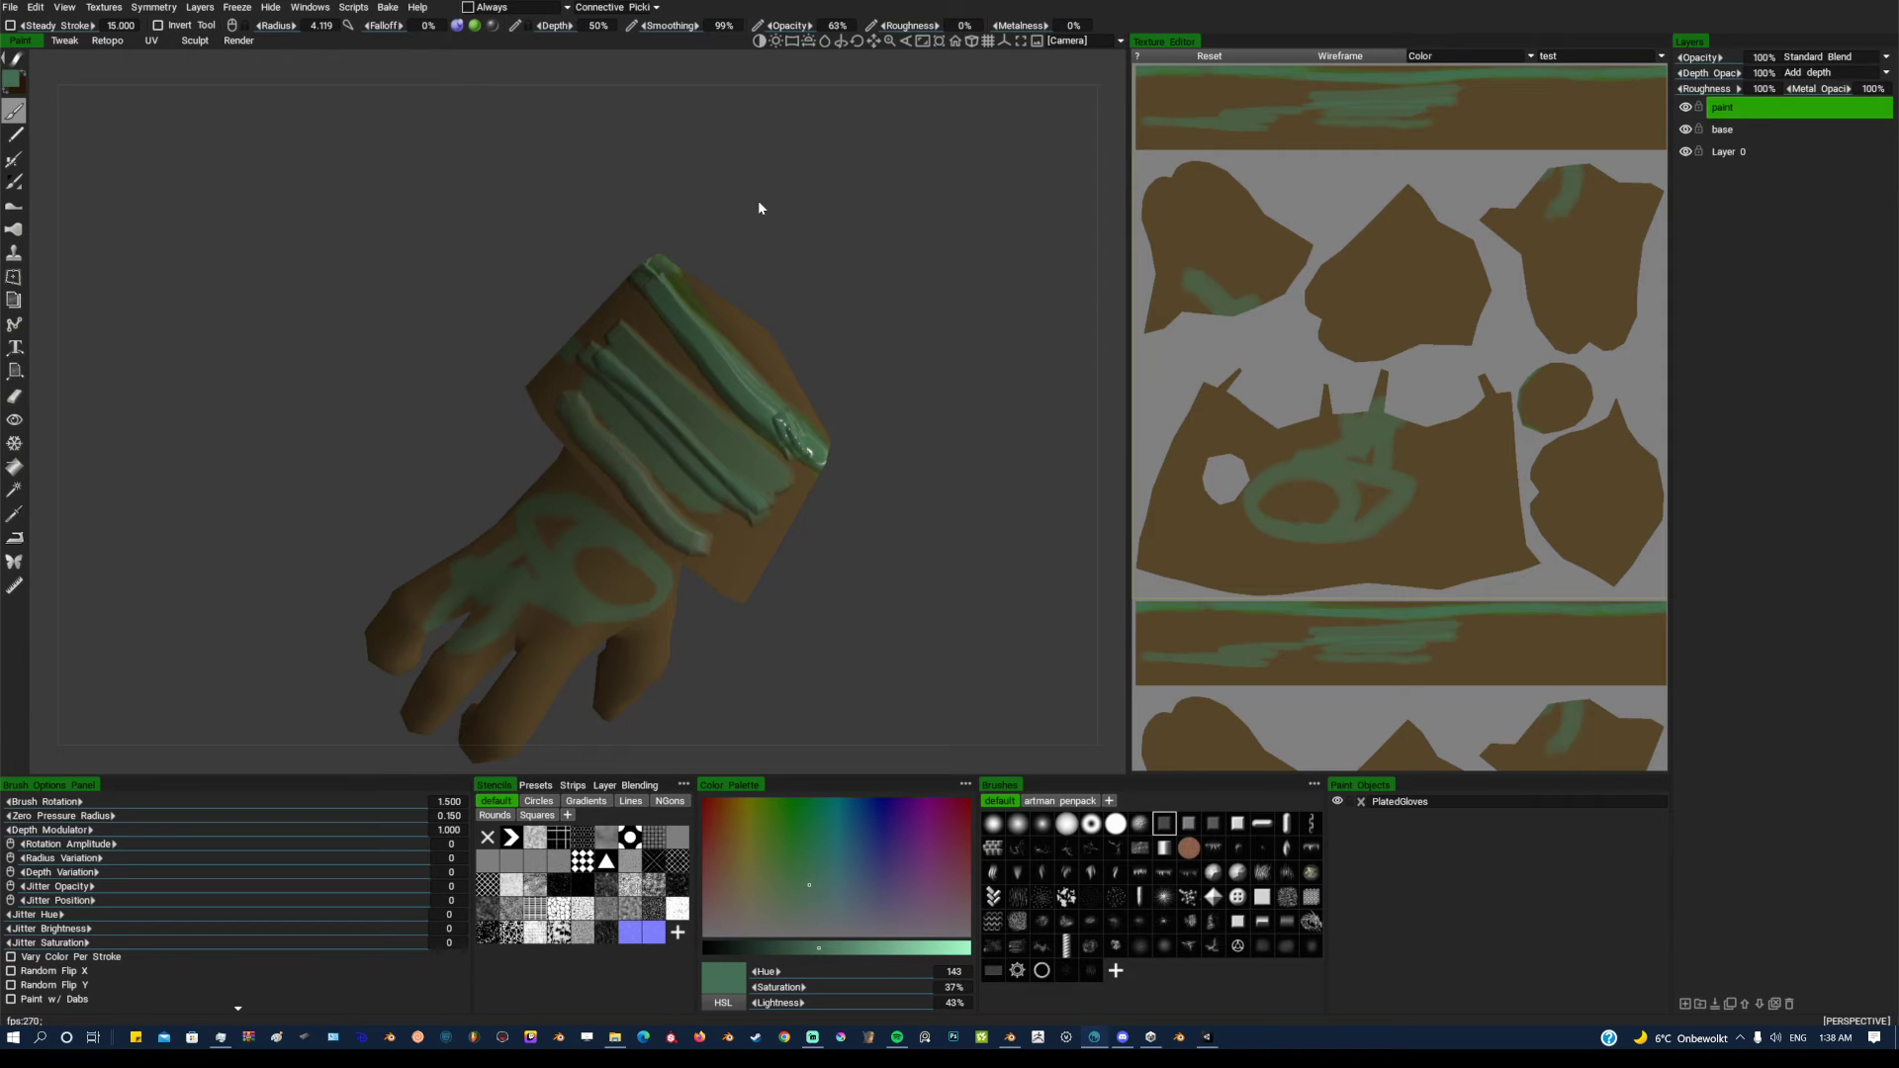
drag(758, 202, 877, 223)
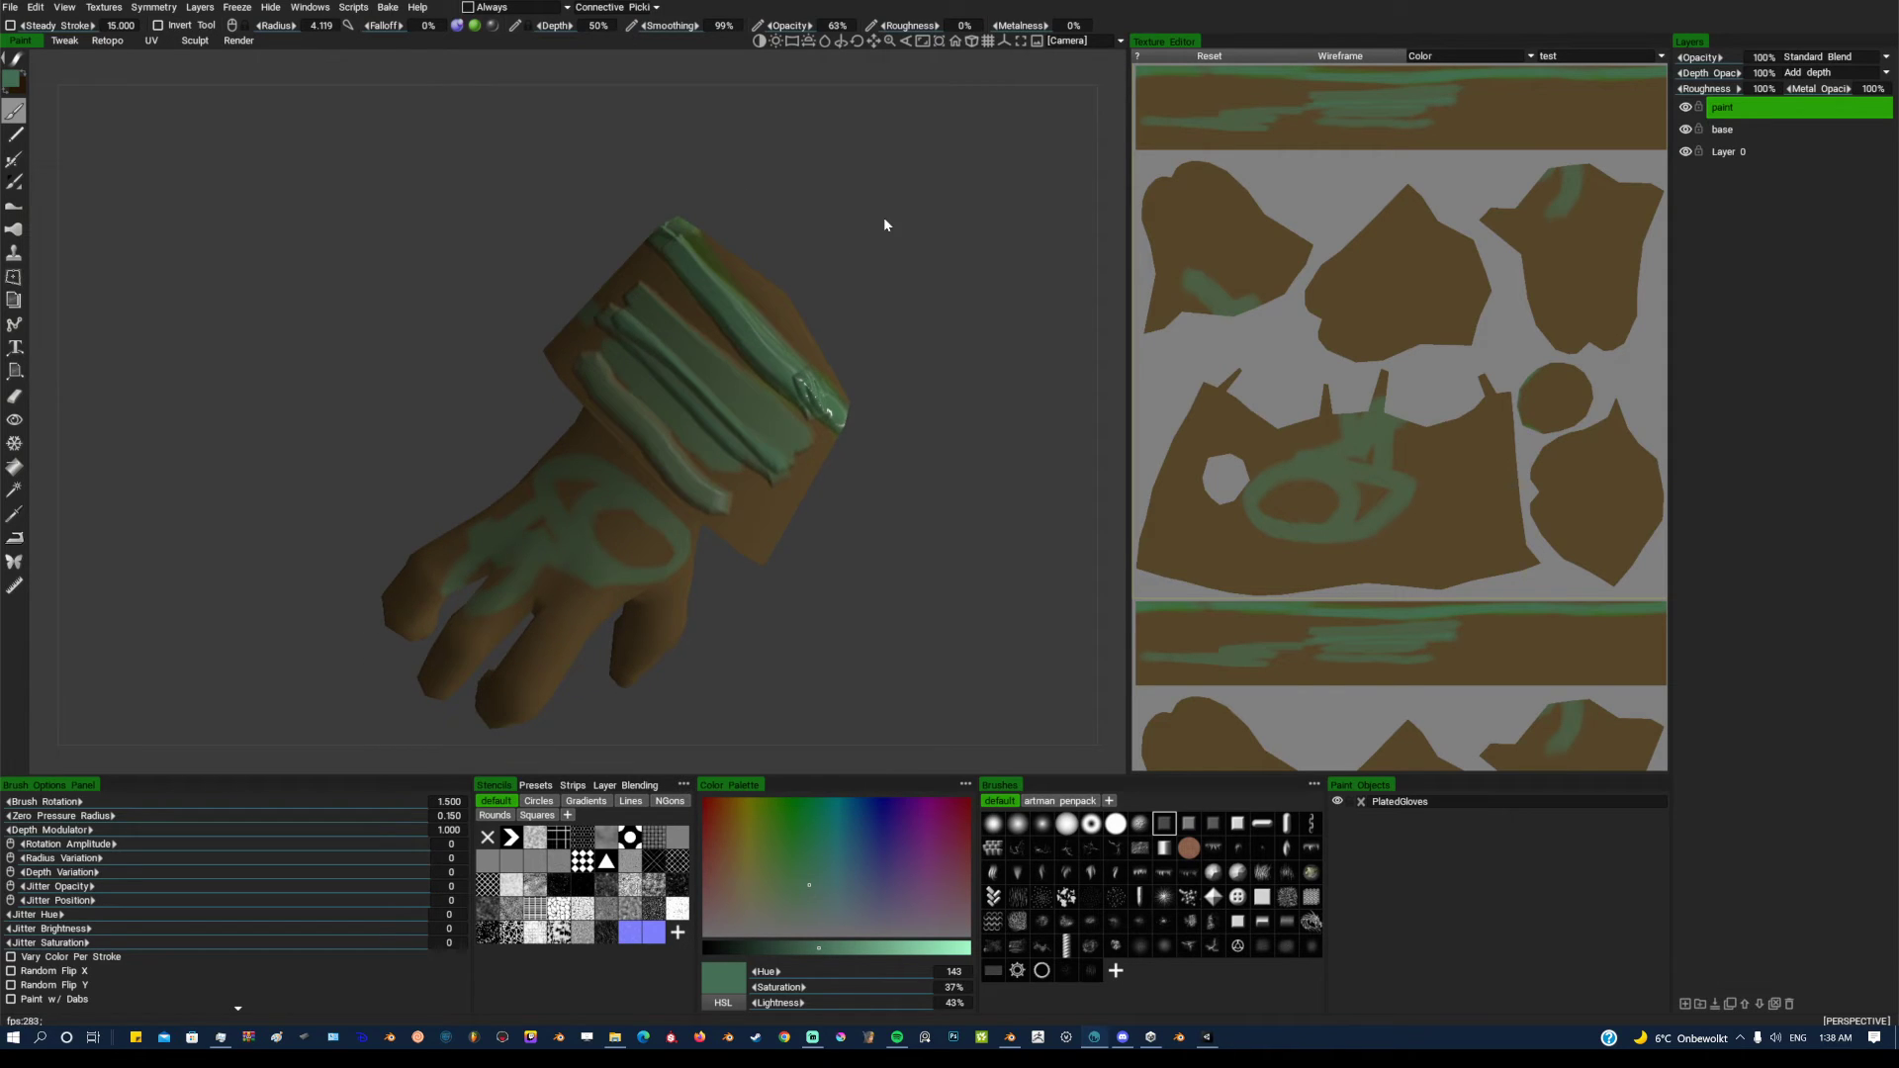
Return the brush to colour-only painting by disabling depth and glossiness, and review the painted glove from several sides
click(456, 26)
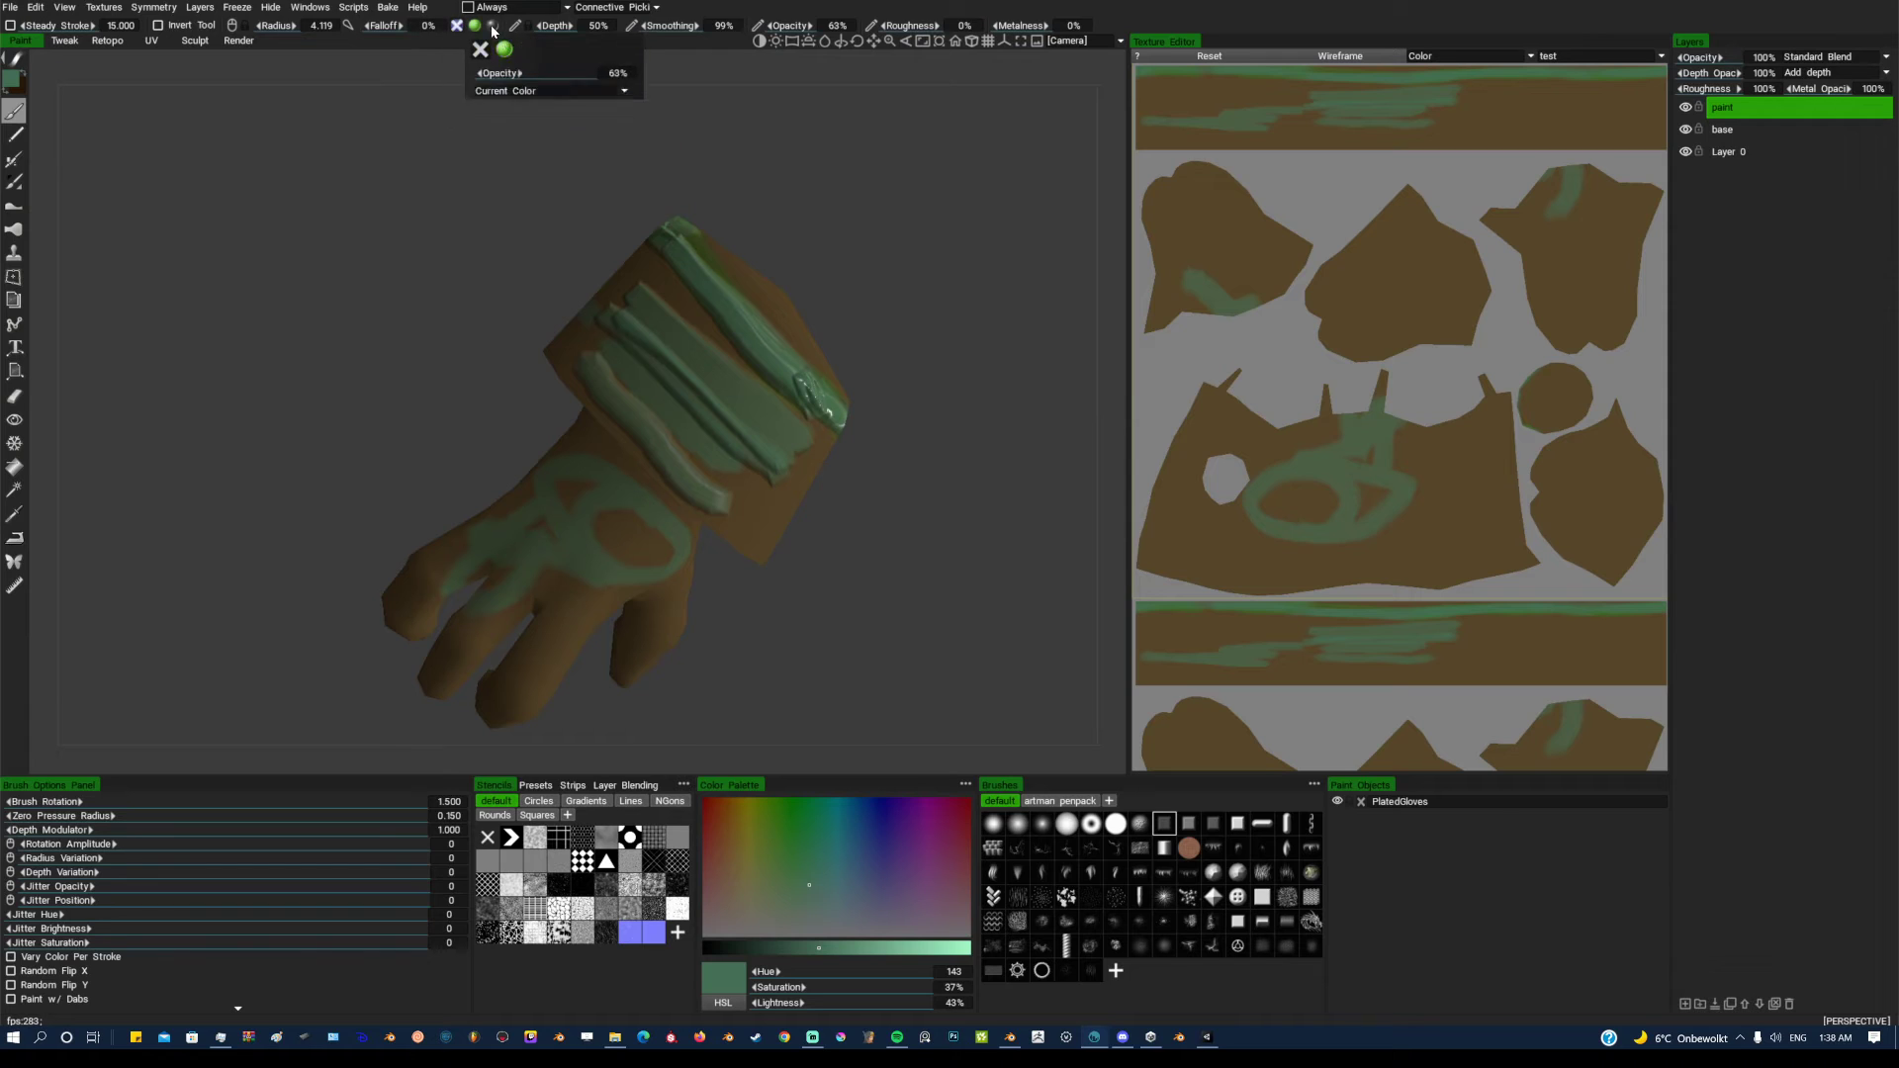
click(492, 26)
drag(867, 316, 870, 239)
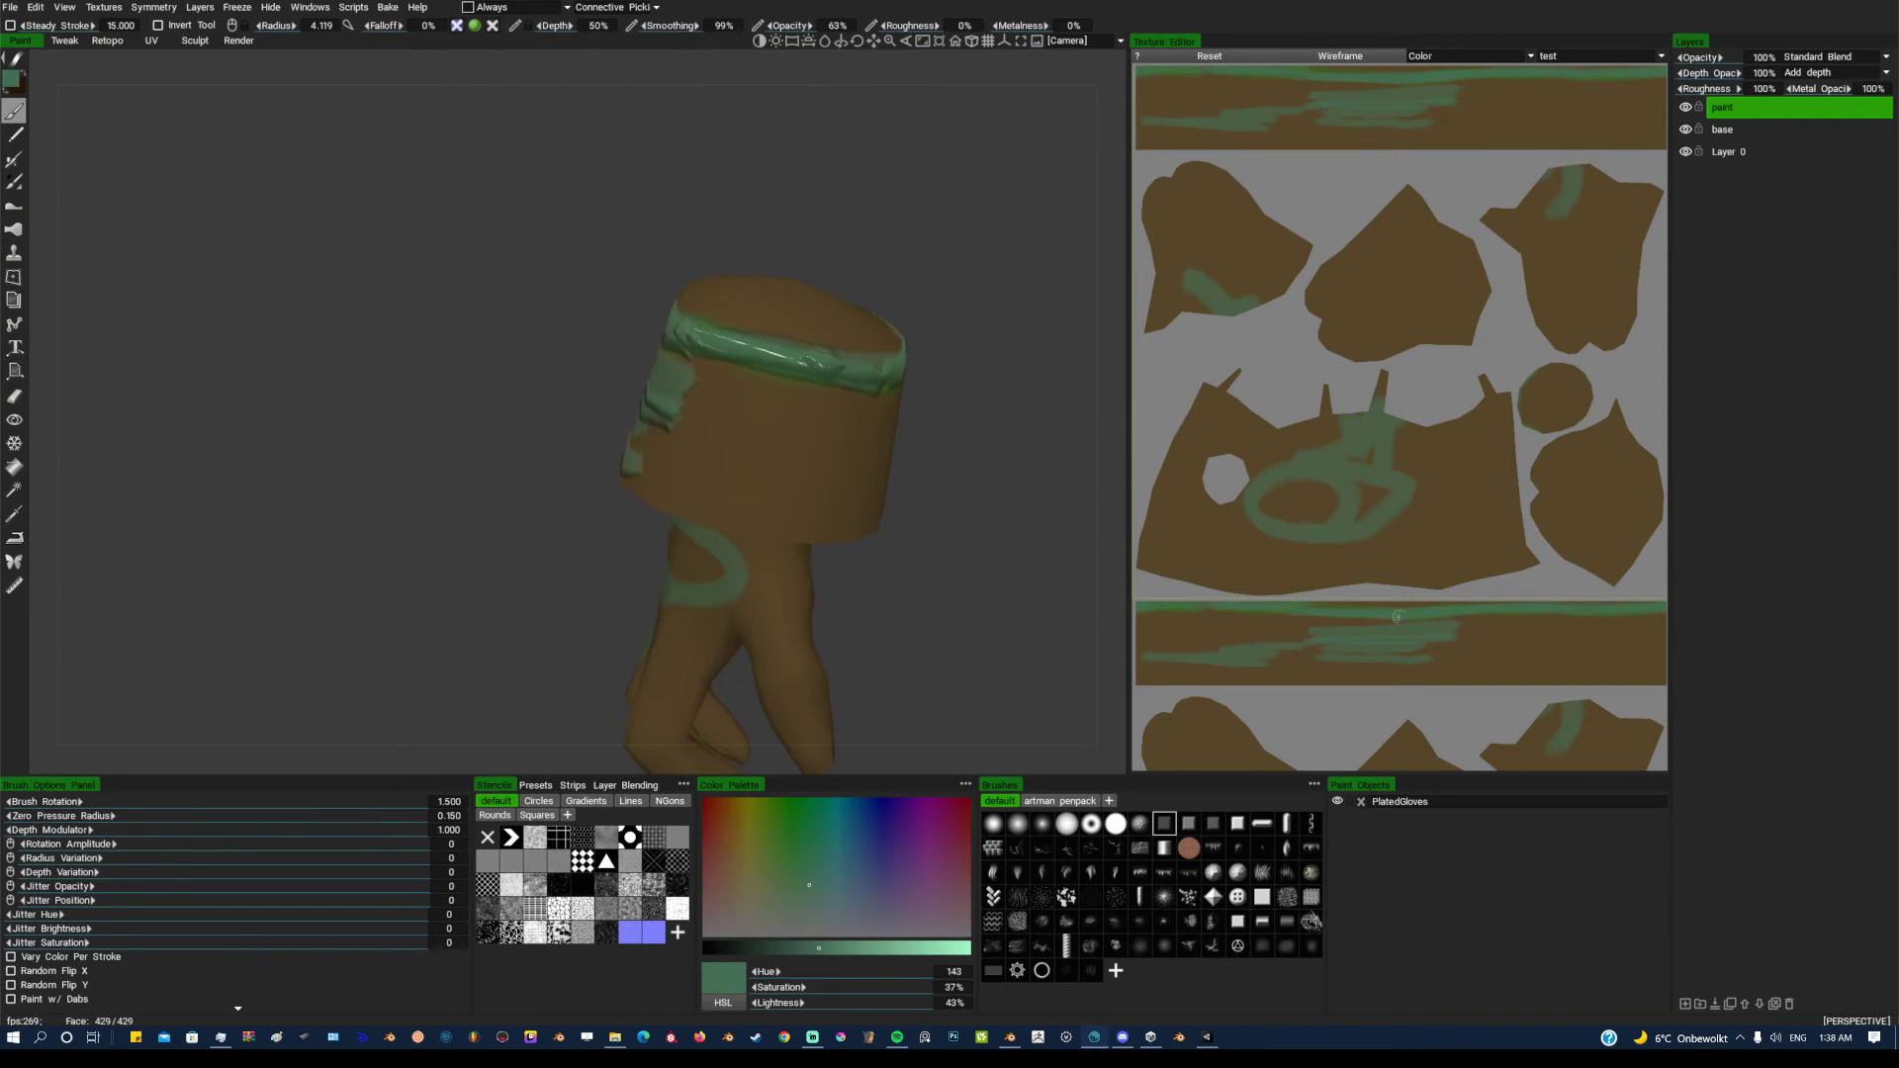
drag(936, 462, 928, 398)
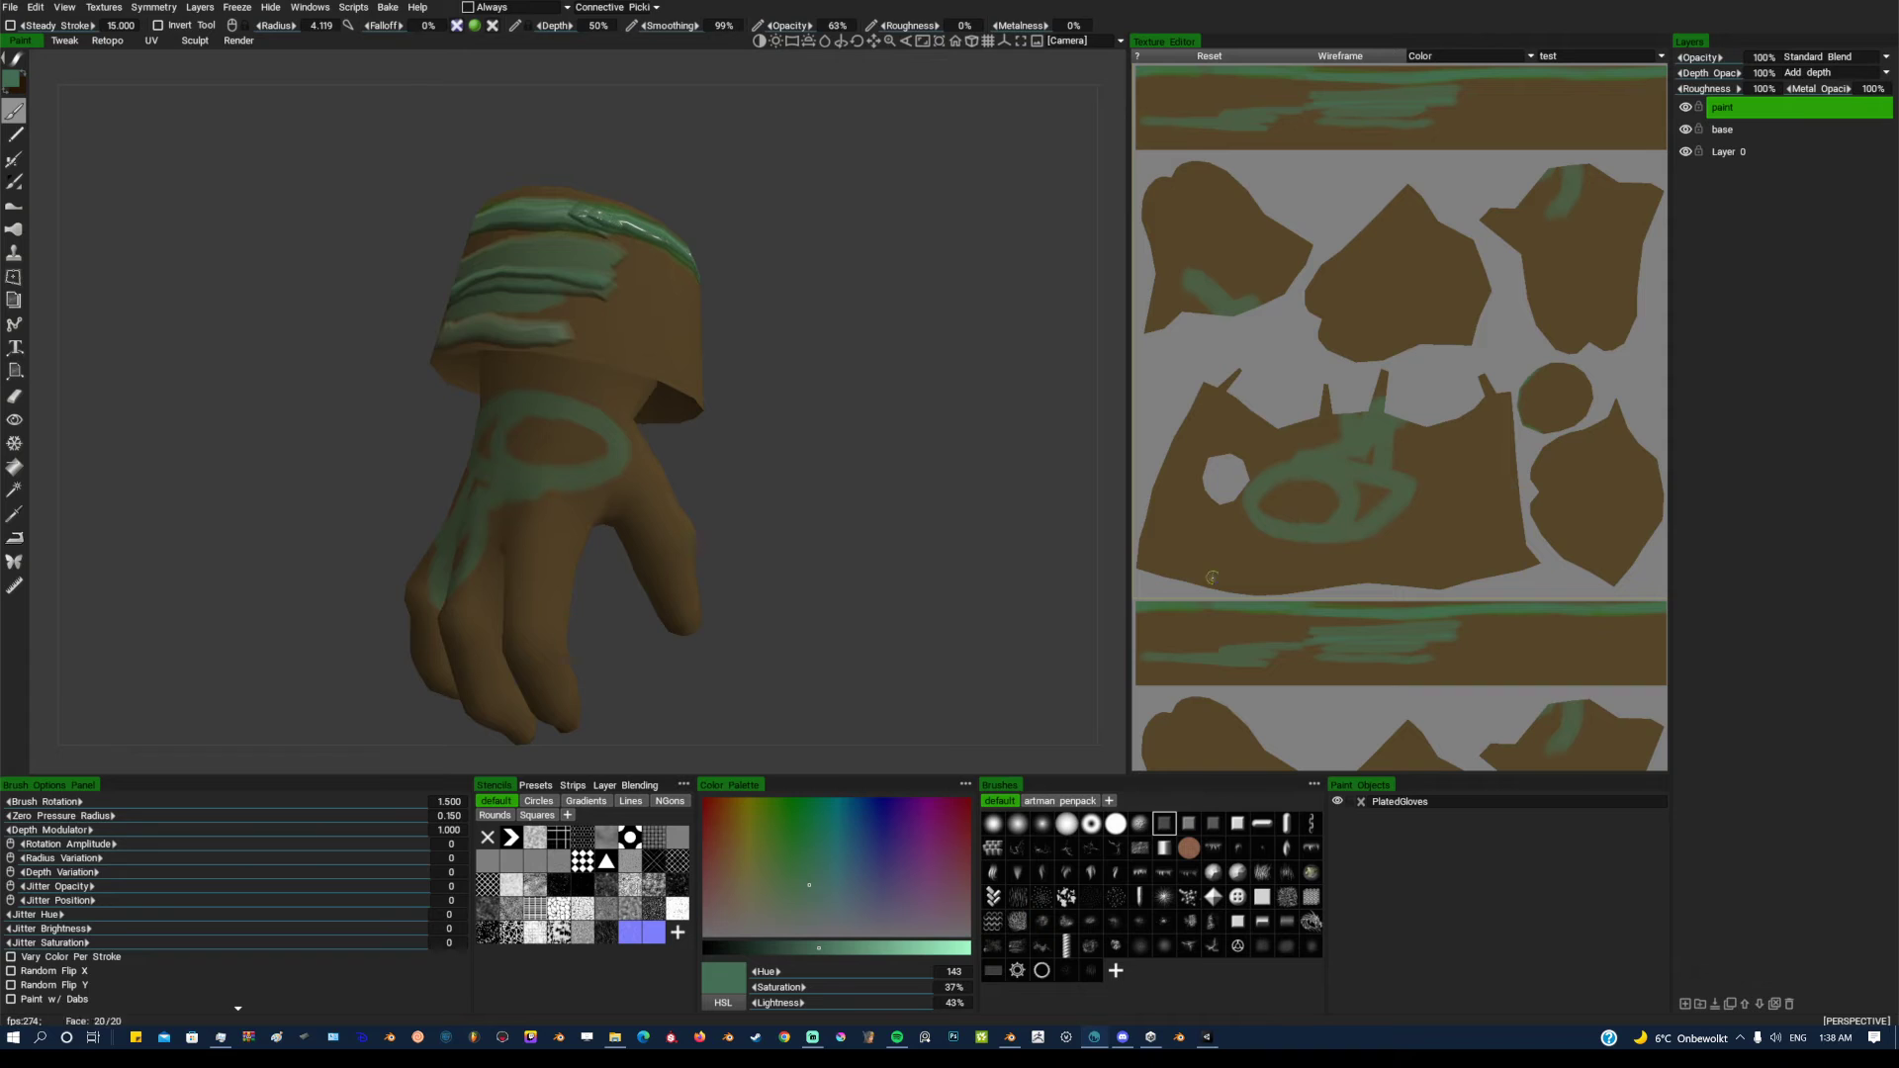
drag(1011, 483, 1030, 492)
Widen the Texture Editor view to show the painted UV layout larger beside the glove
click(8, 8)
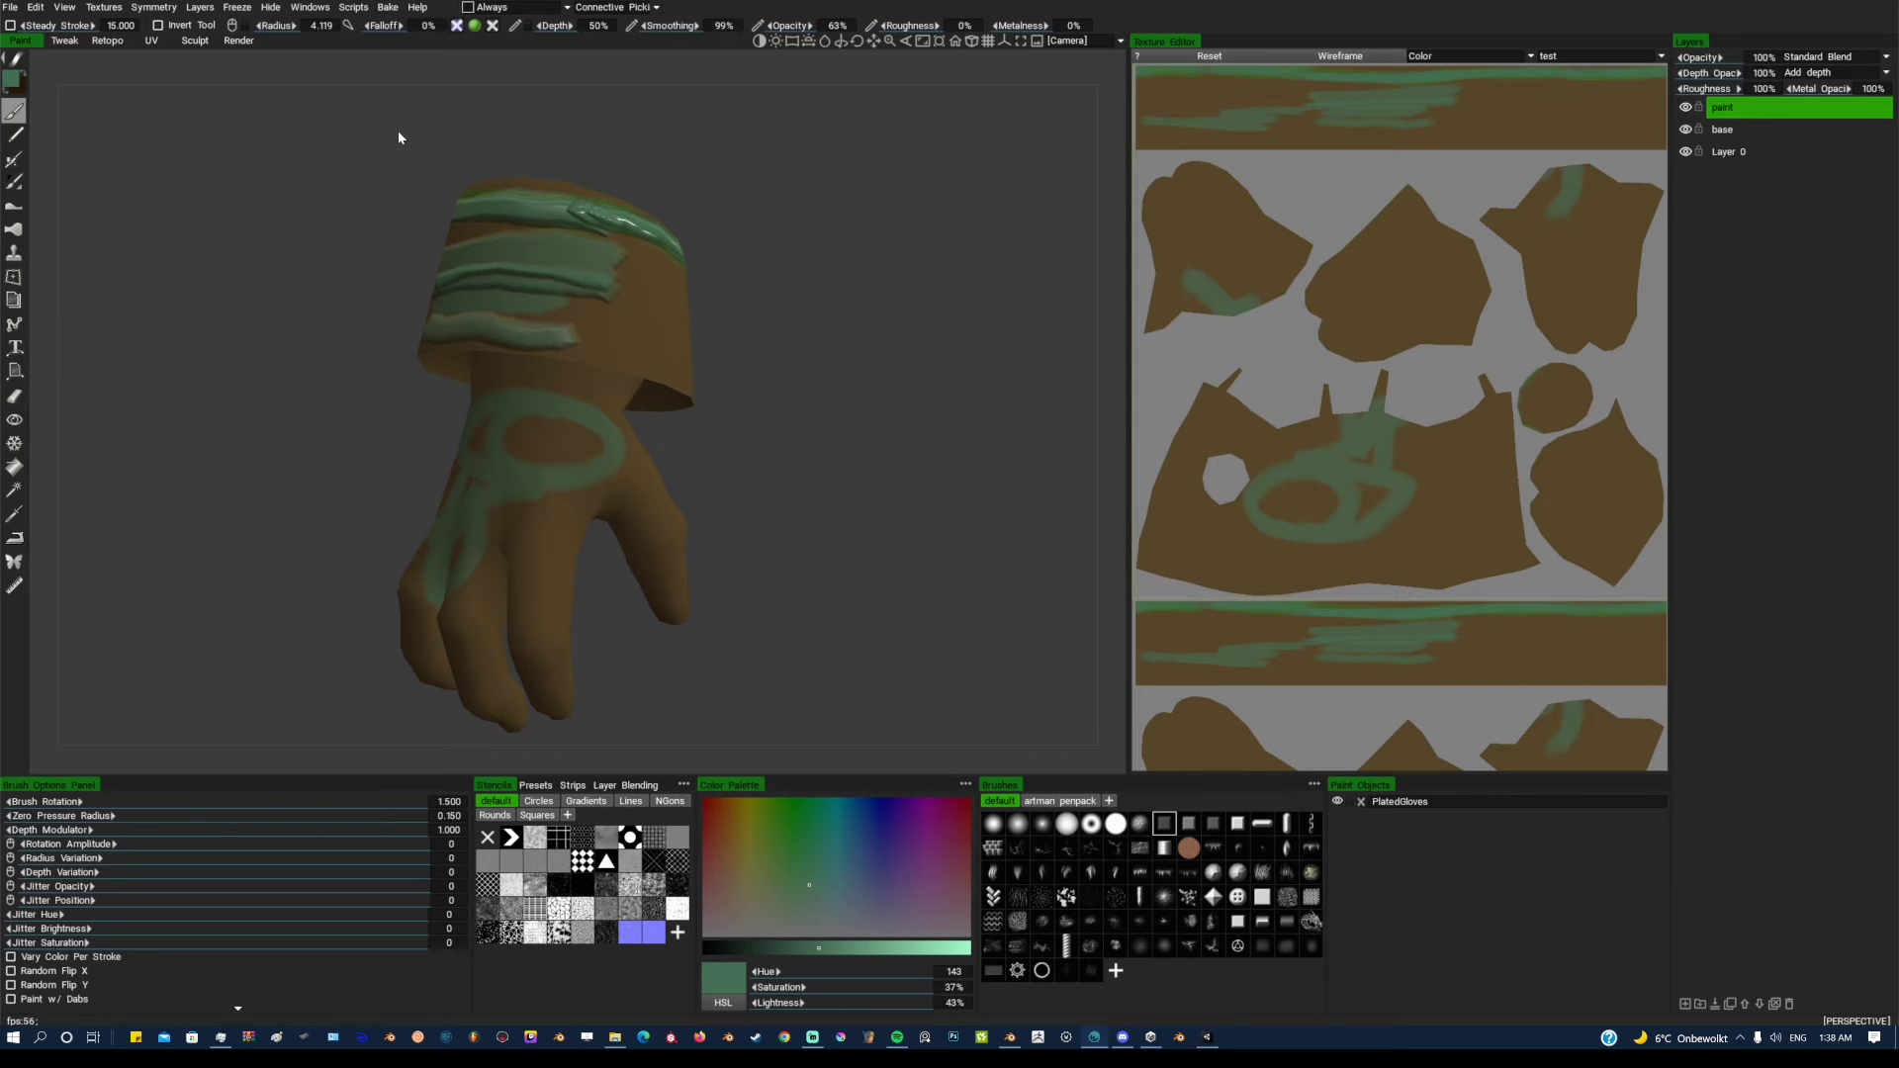
drag(1128, 425, 1071, 425)
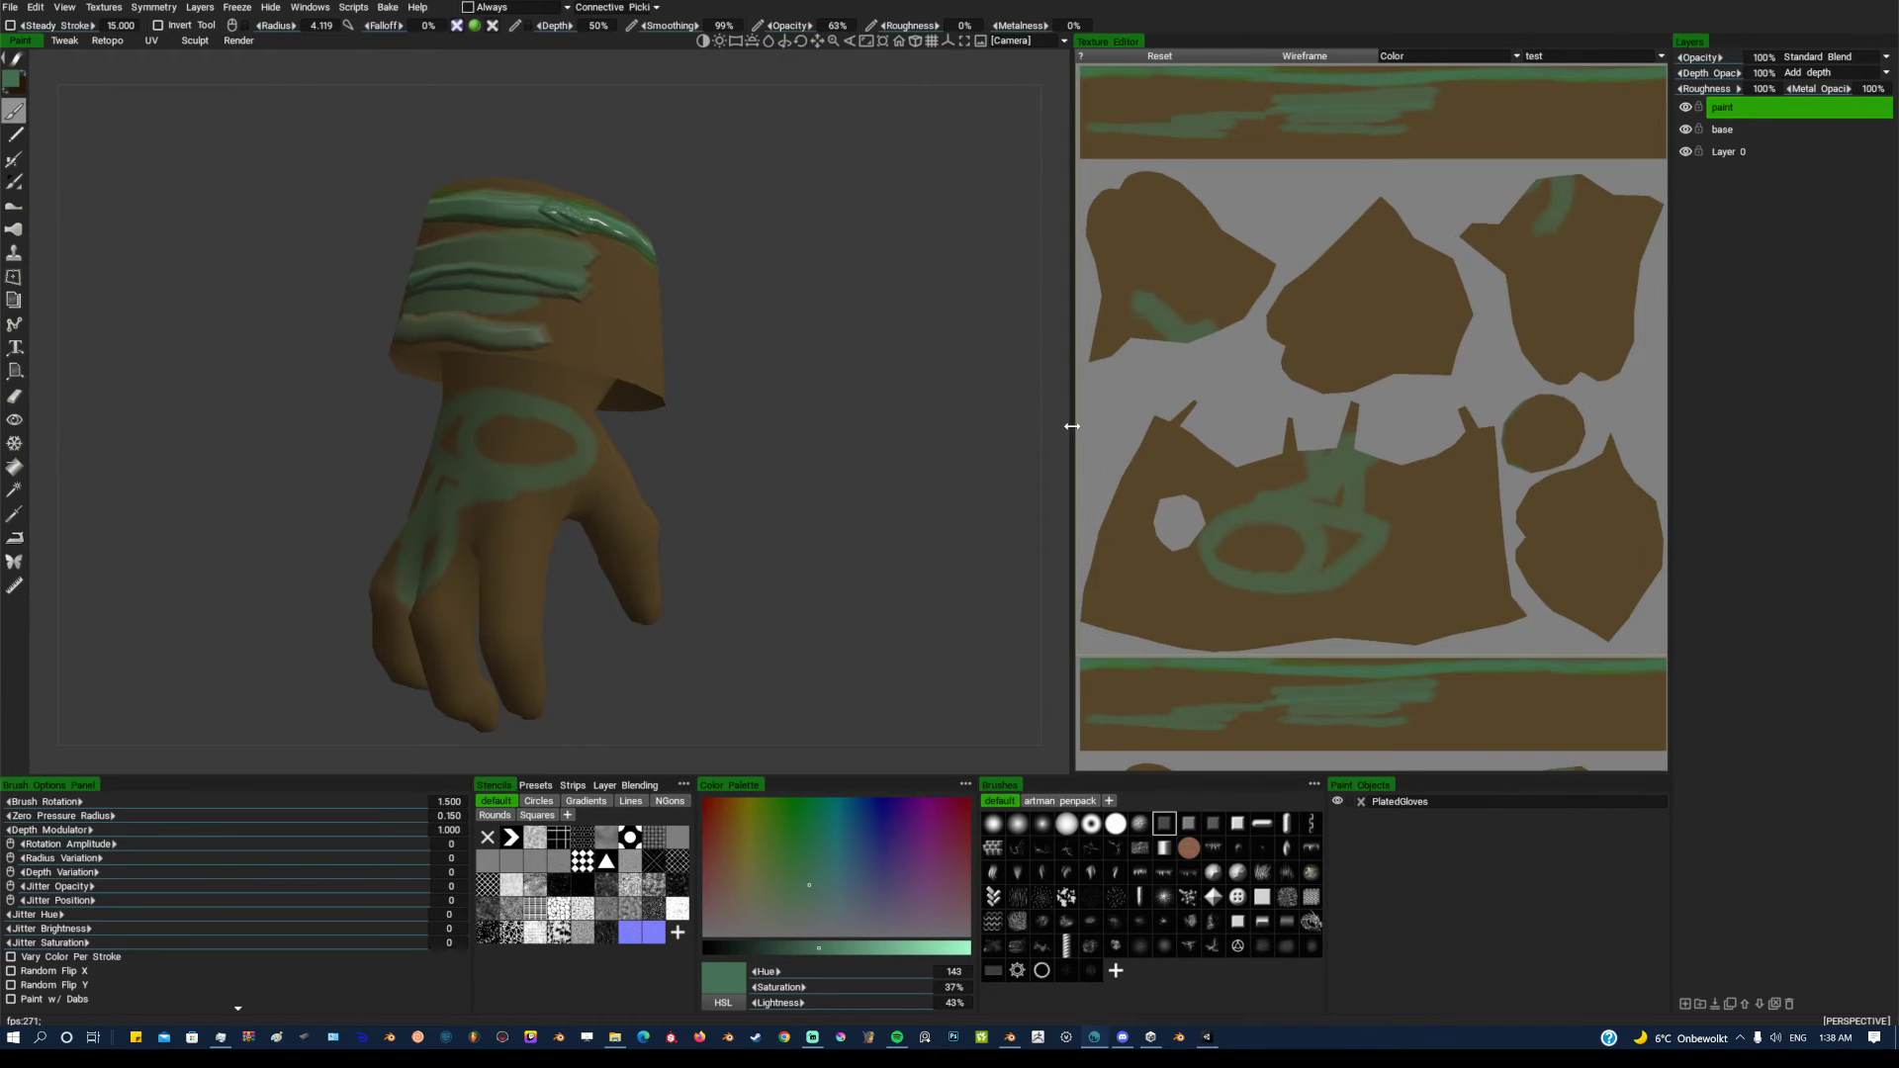
drag(717, 116, 843, 275)
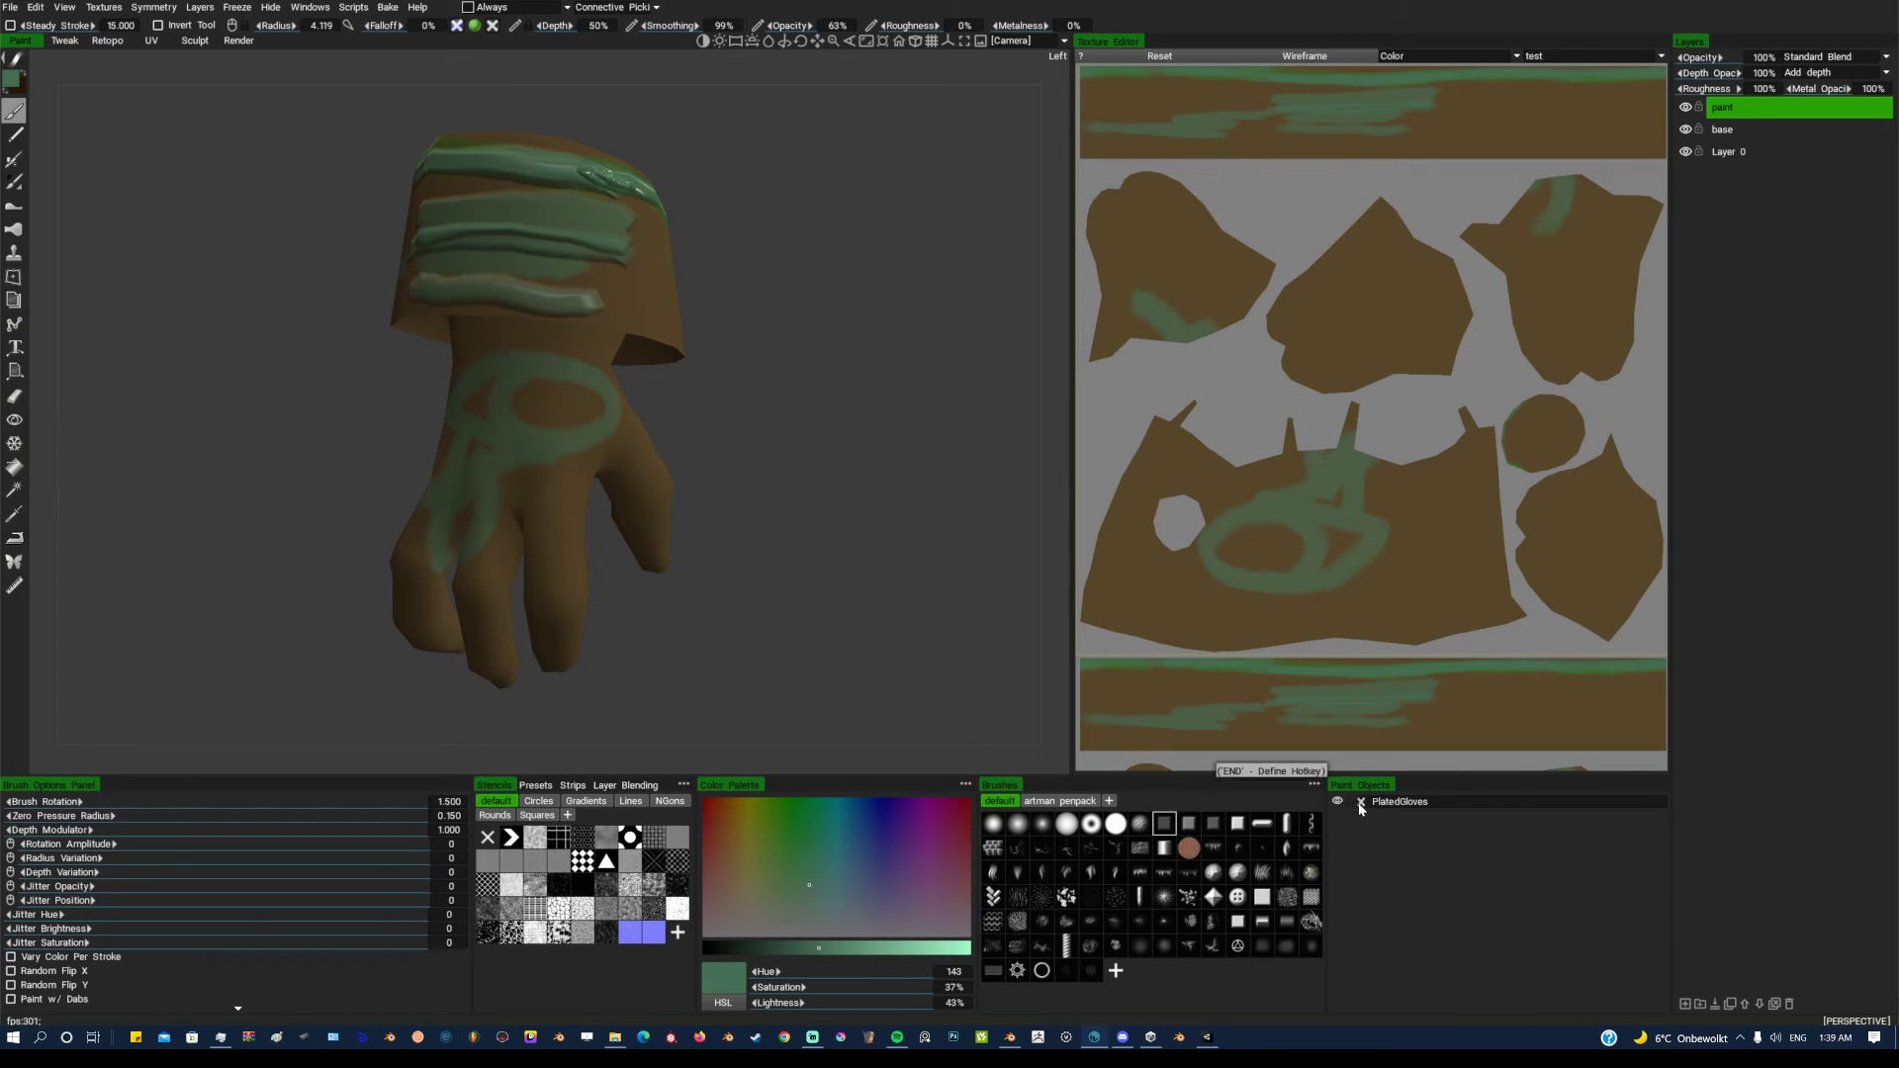
drag(666, 633, 839, 497)
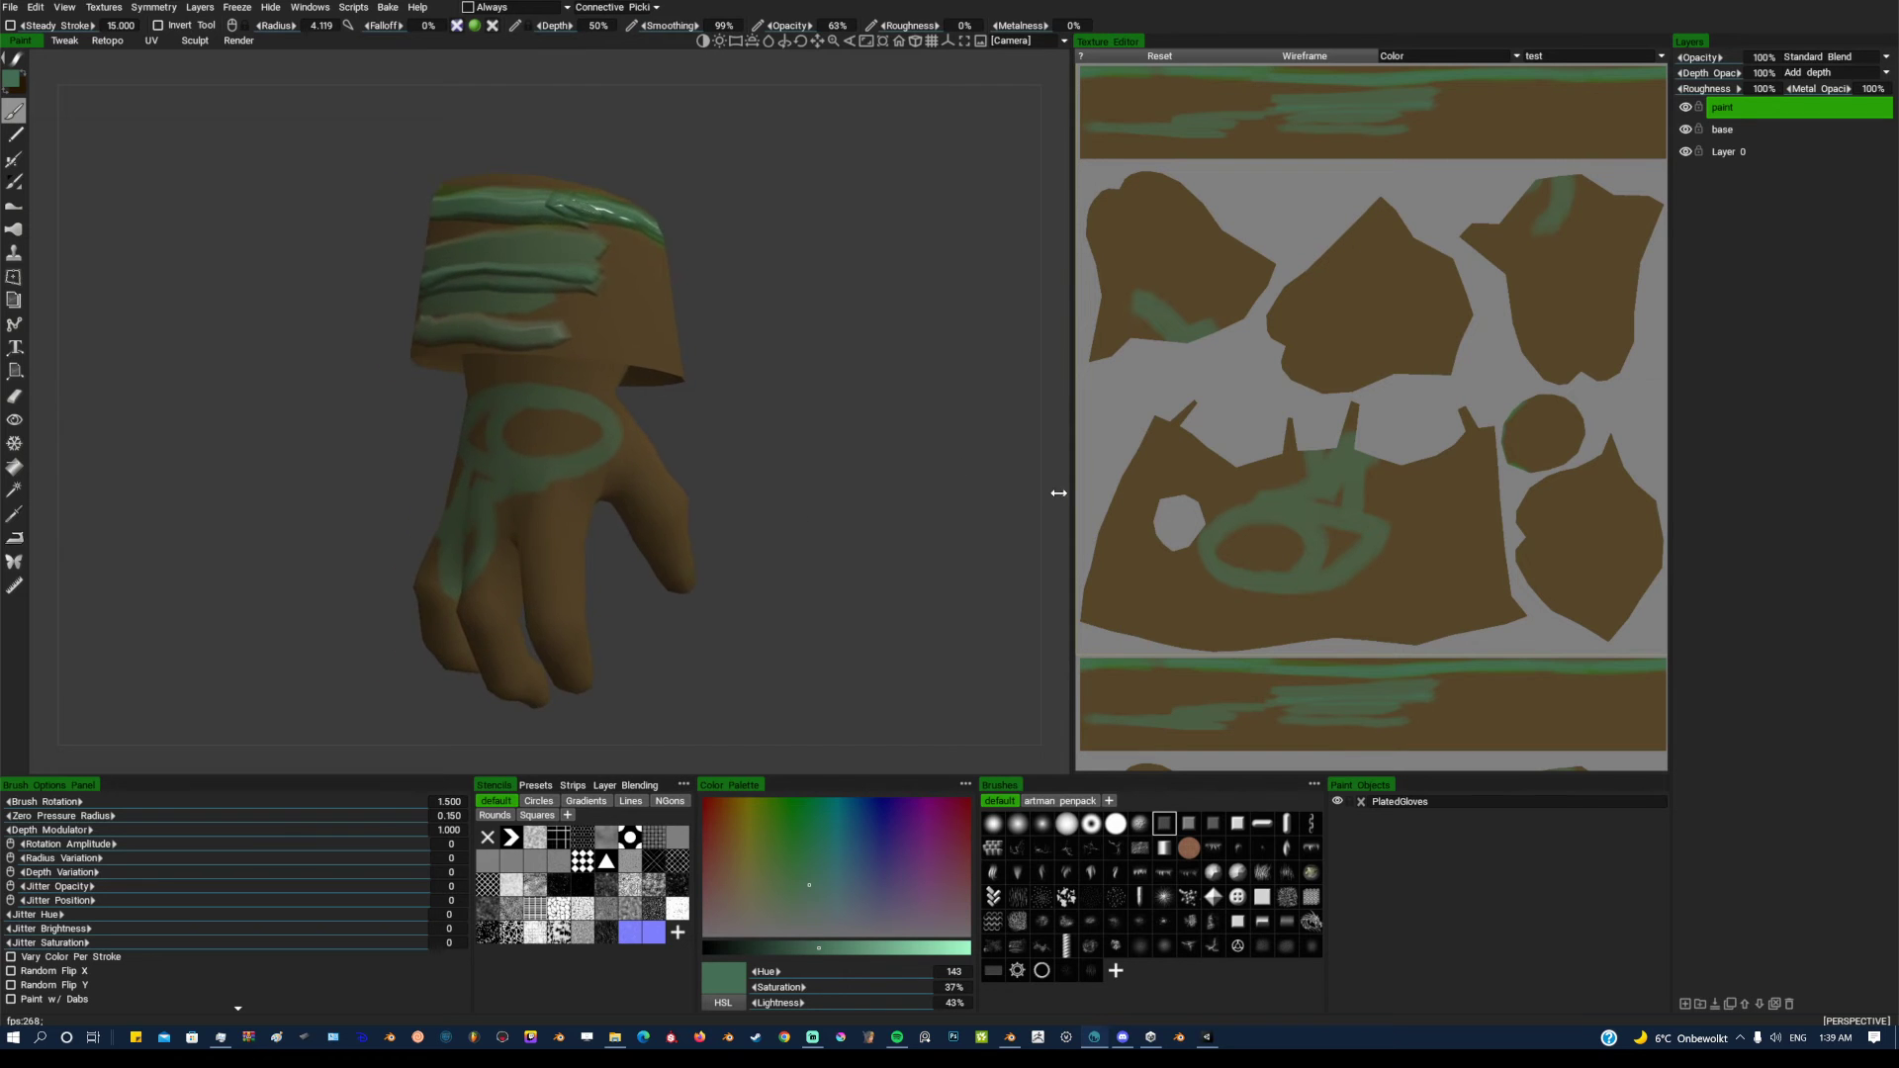
Switch to Blender and examine the plated gloves model's applied texture from the thumb side
click(1010, 1036)
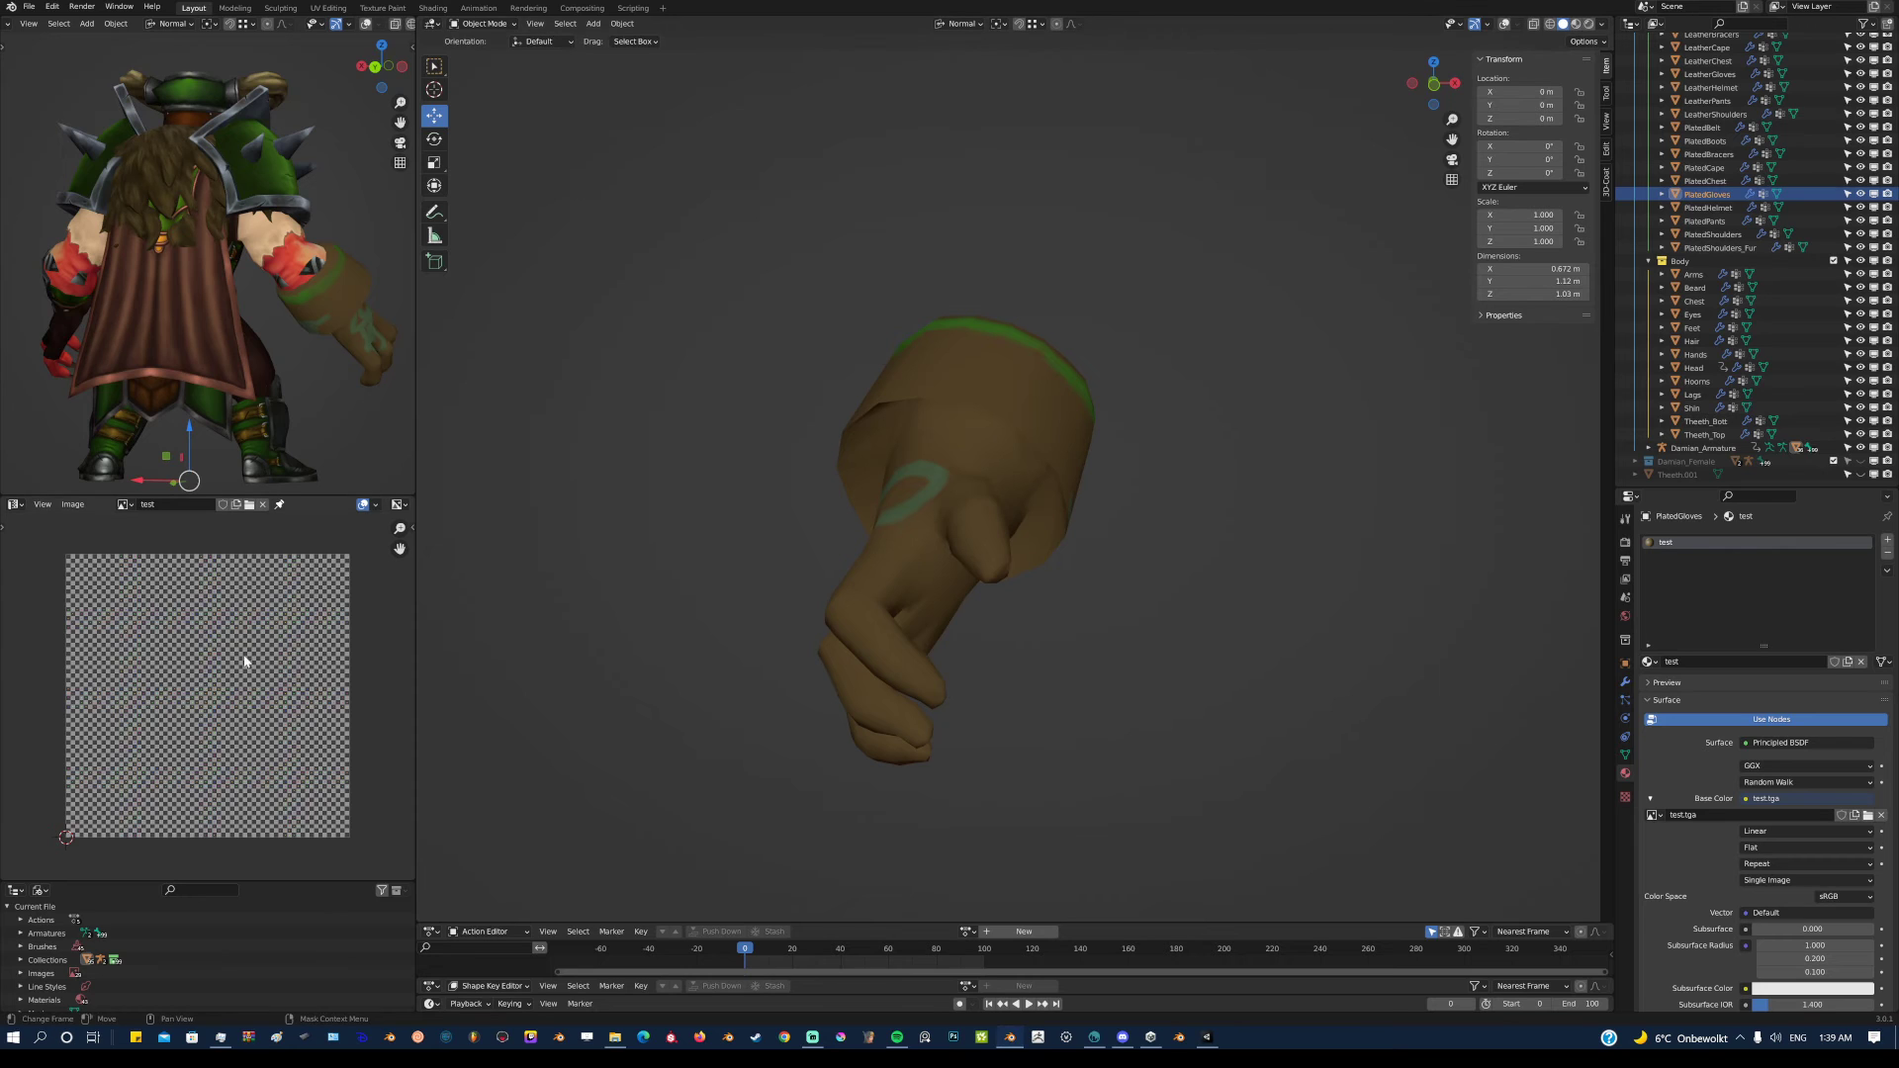
middle_drag(244, 660, 248, 653)
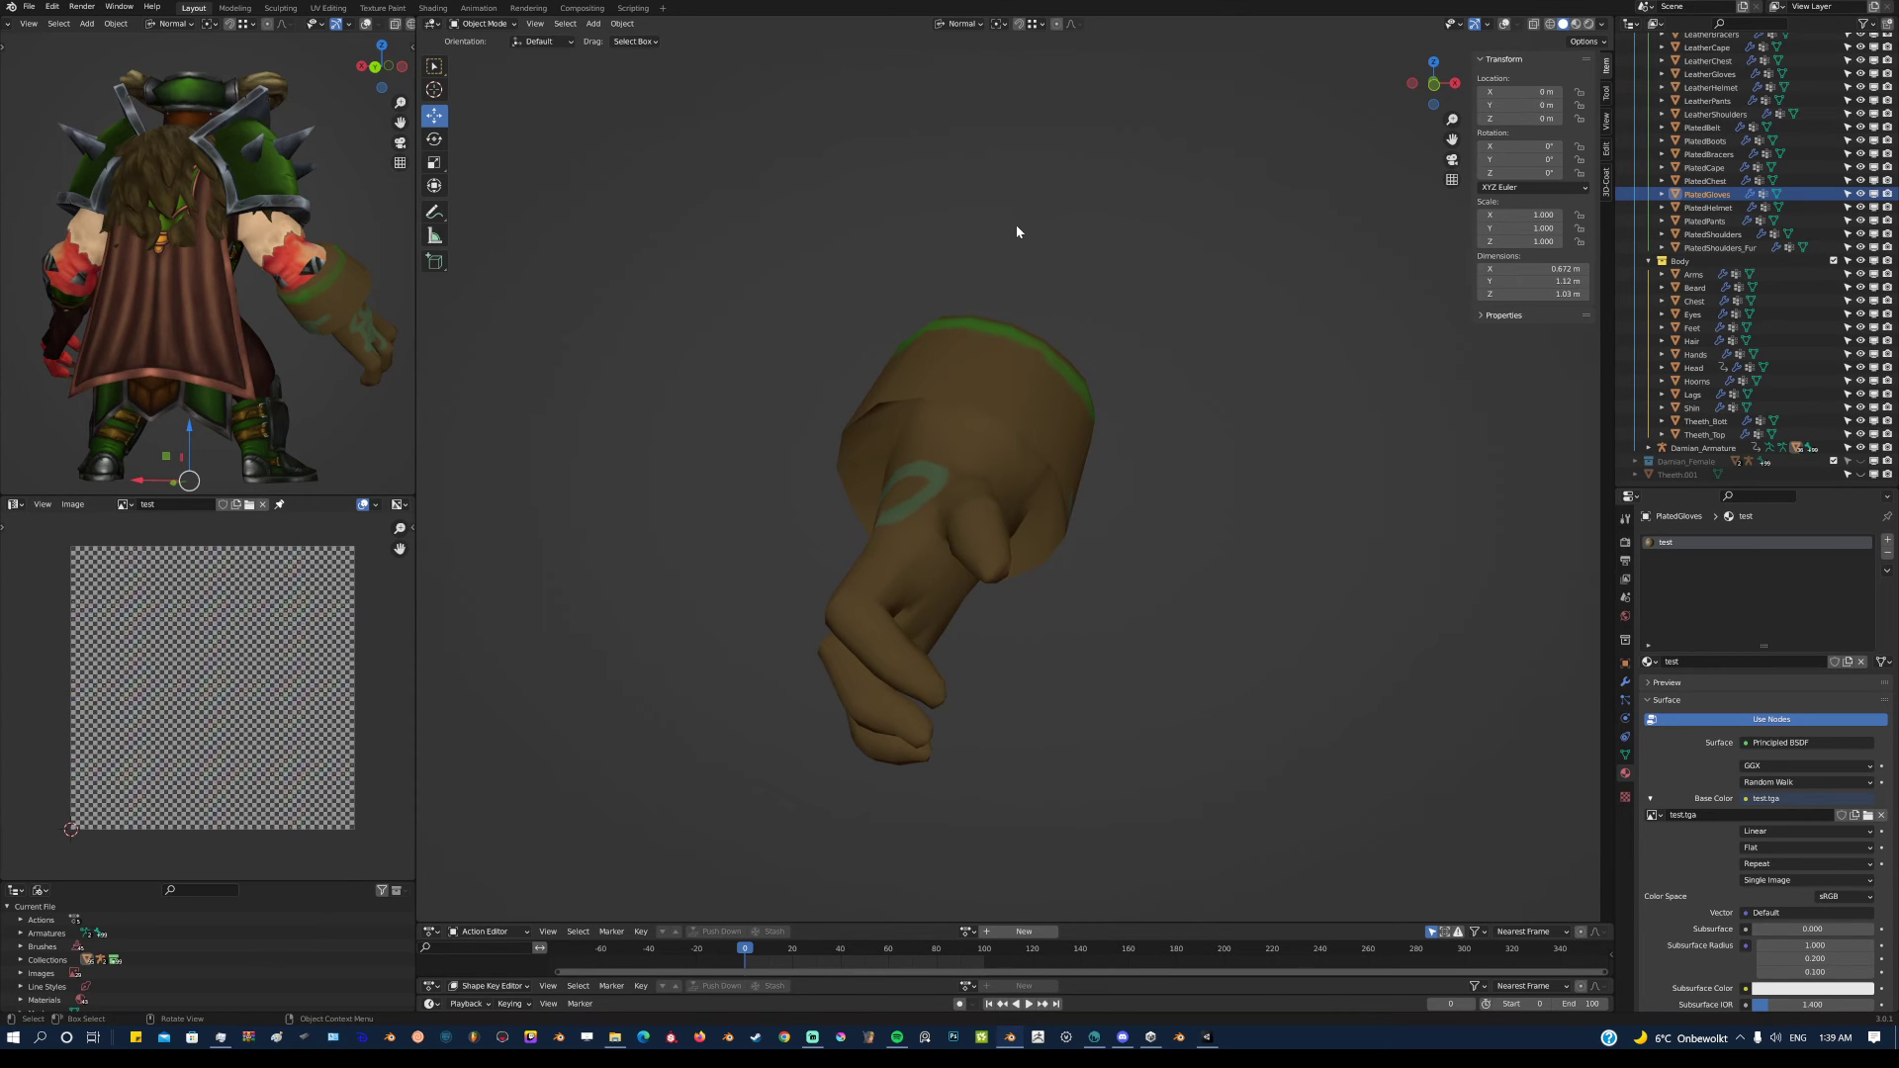
middle_drag(1016, 224, 1236, 406)
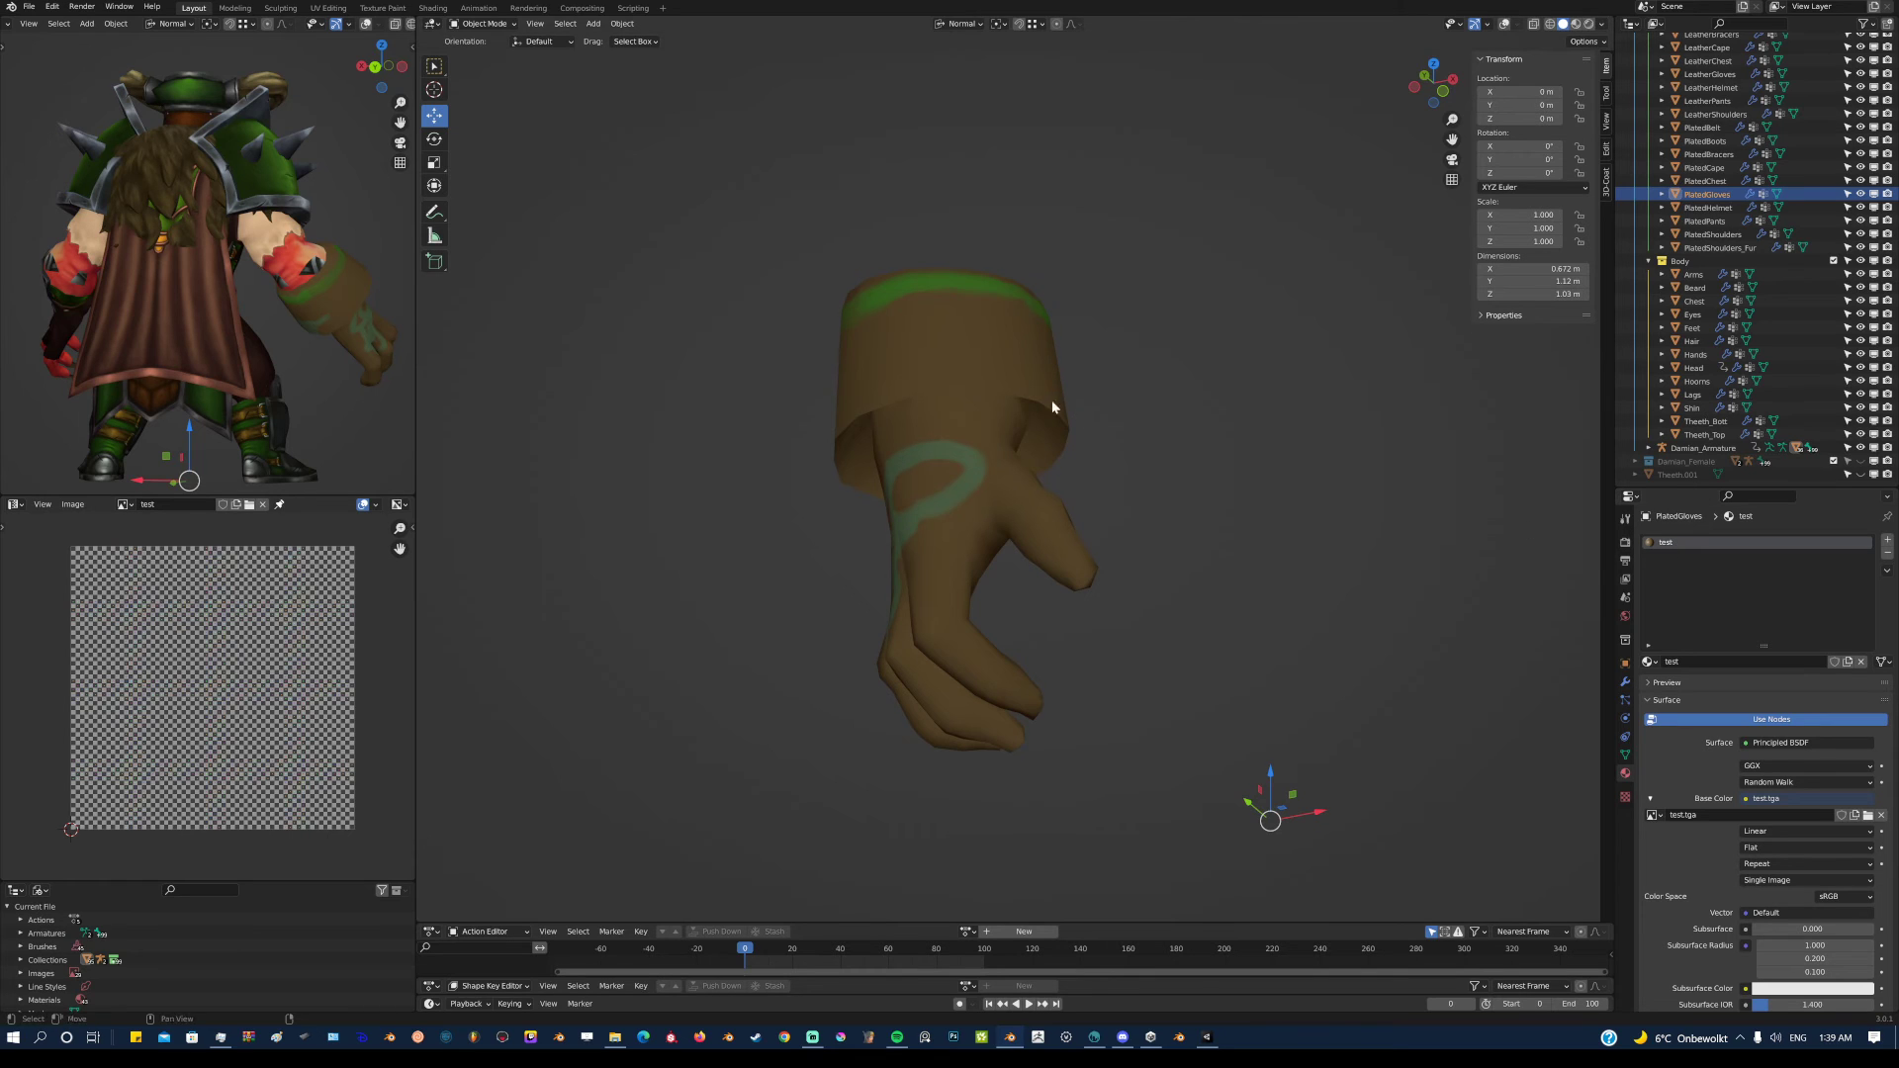
middle_drag(1053, 400, 1017, 364)
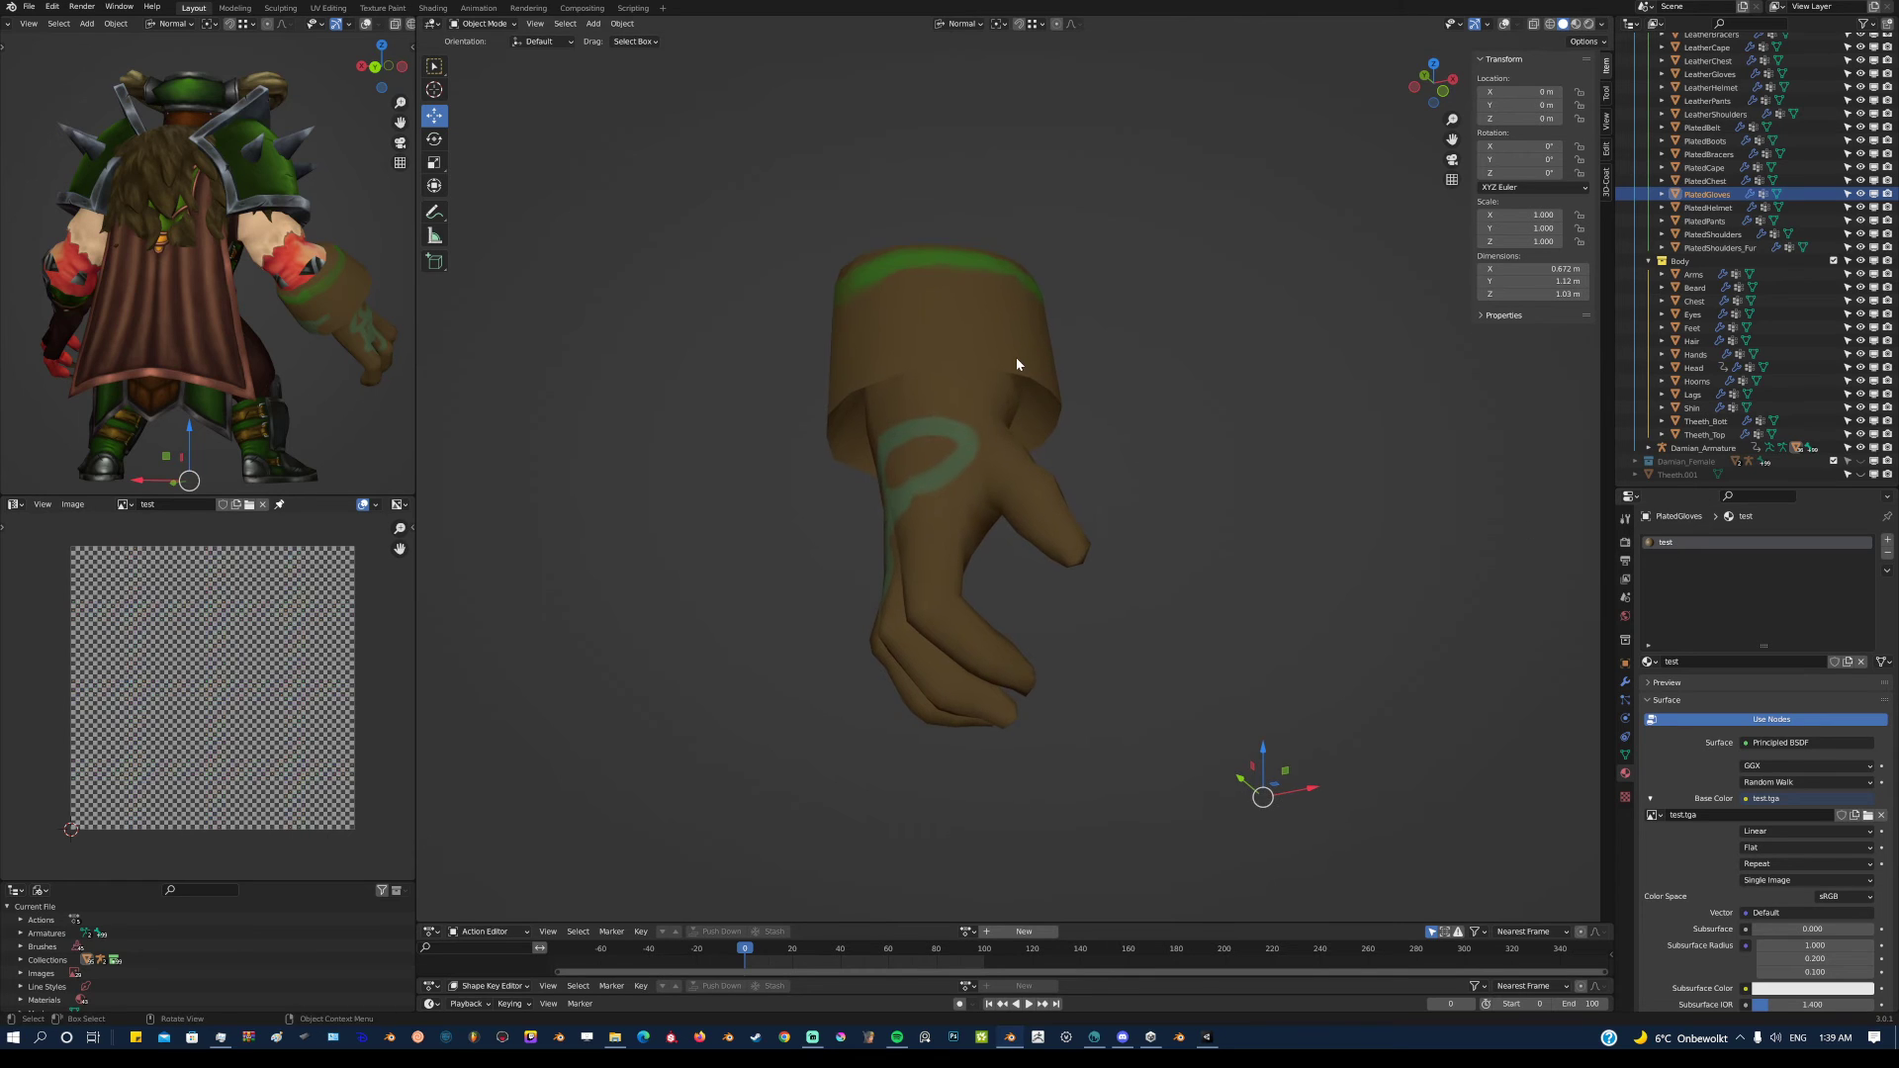
click(1887, 540)
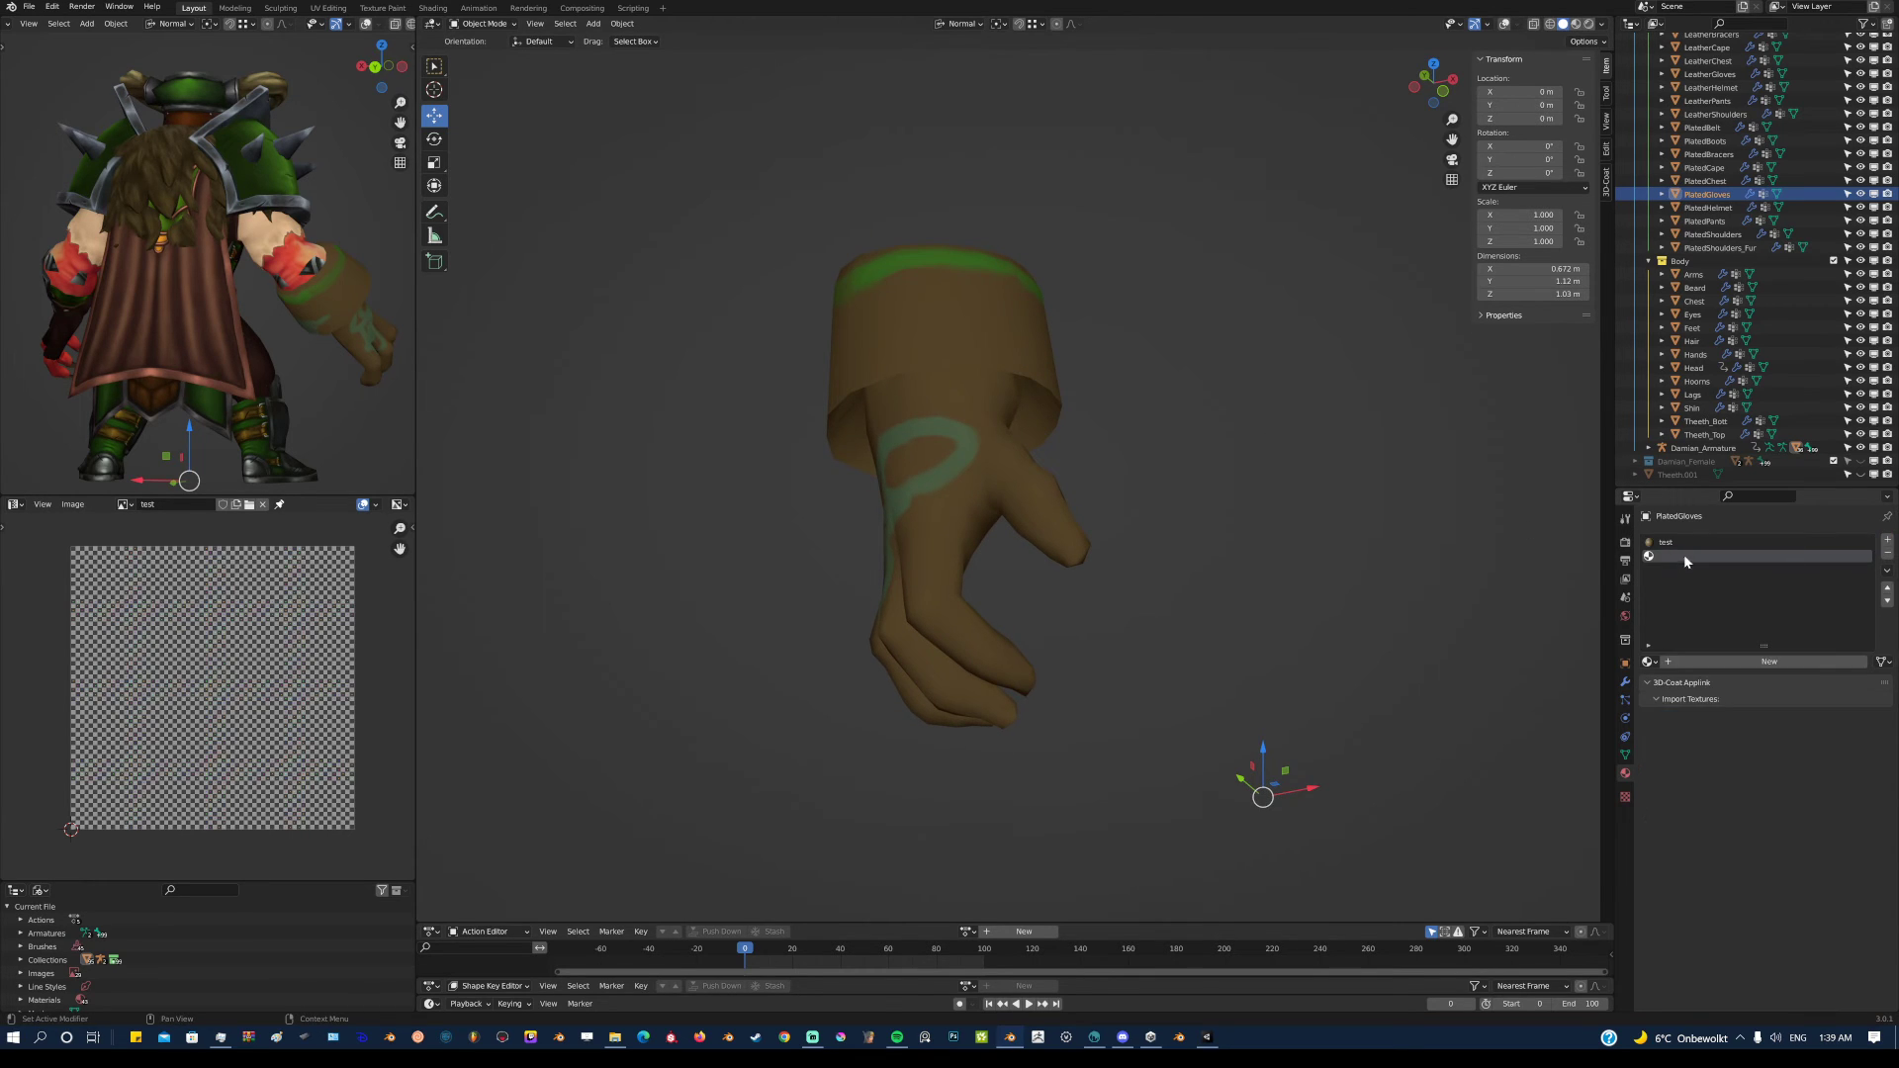
click(1887, 554)
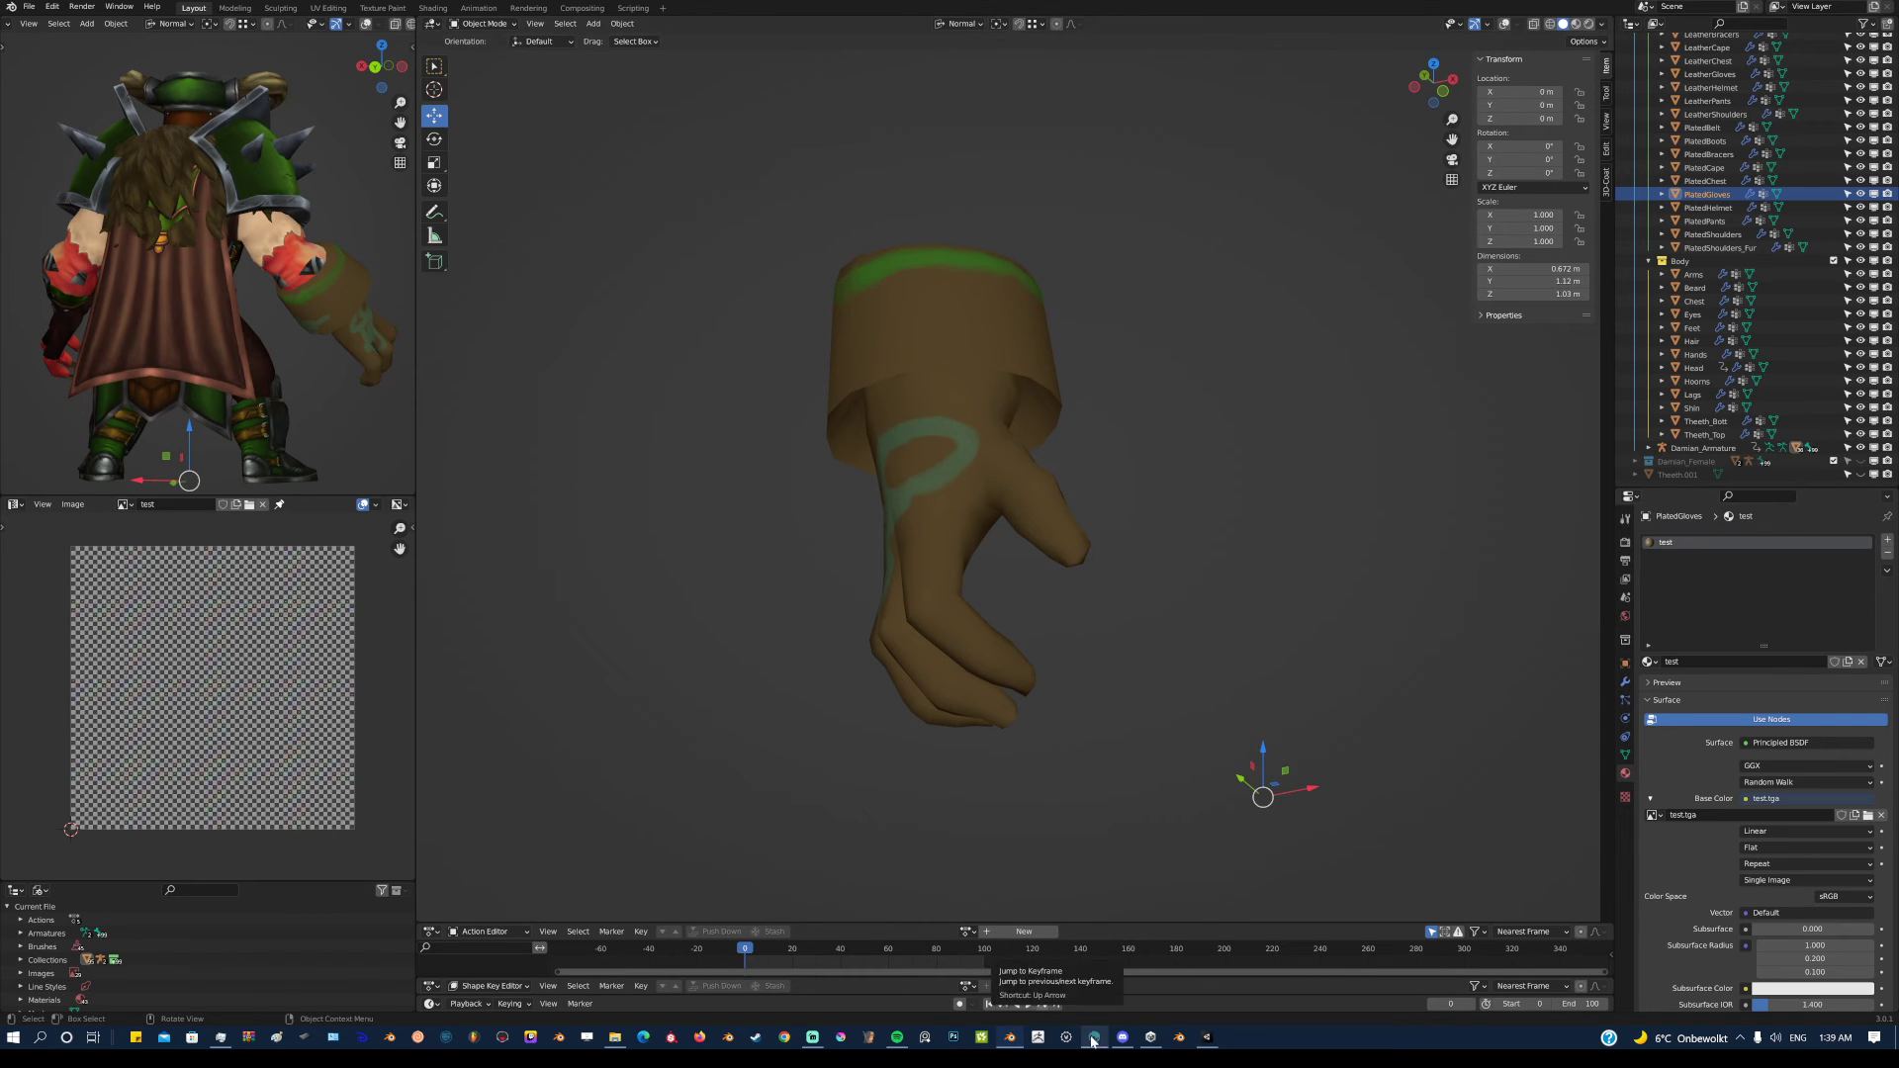
click(1041, 1037)
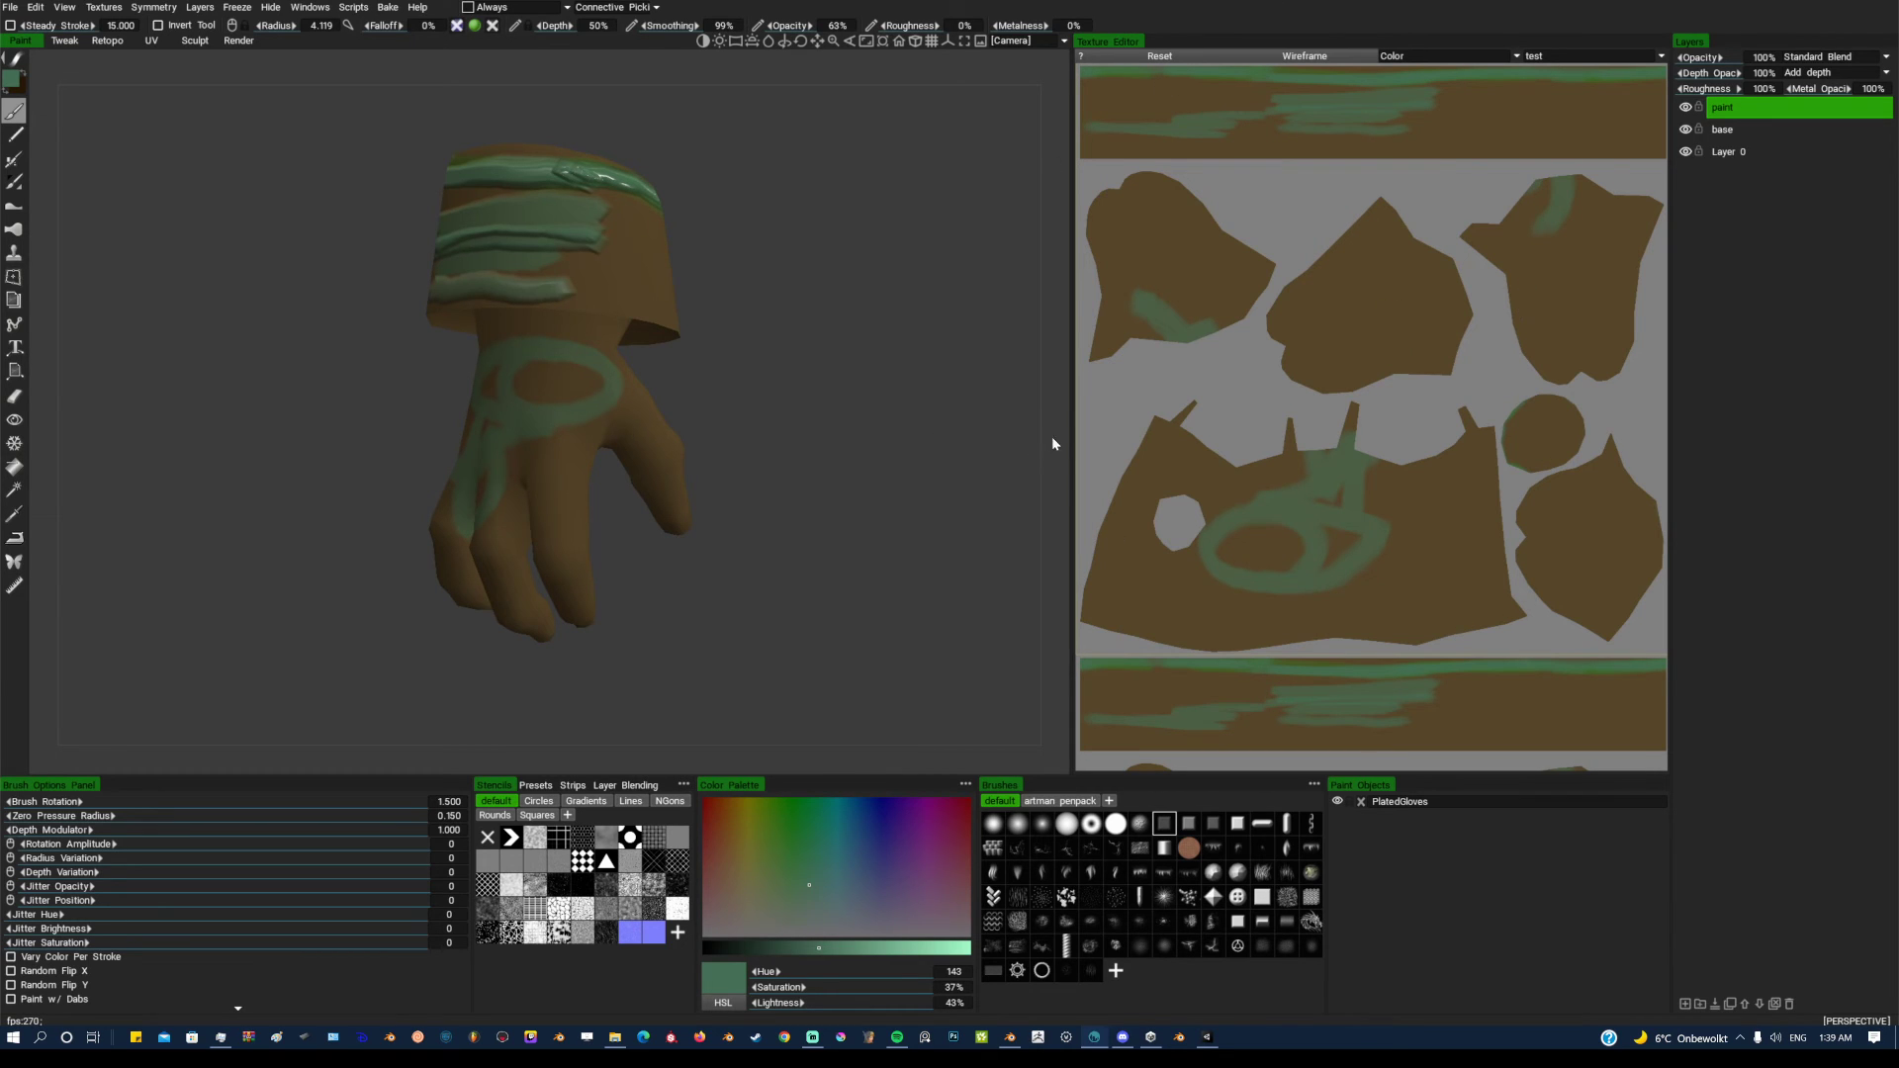
Examine the back of the glove in Blender, and return to 3D-Coat to review the texture map export options
click(1009, 1036)
drag(1174, 581, 1303, 569)
middle_drag(1190, 531, 1201, 598)
key(alt+Tab)
click(103, 7)
mouse_move(109, 55)
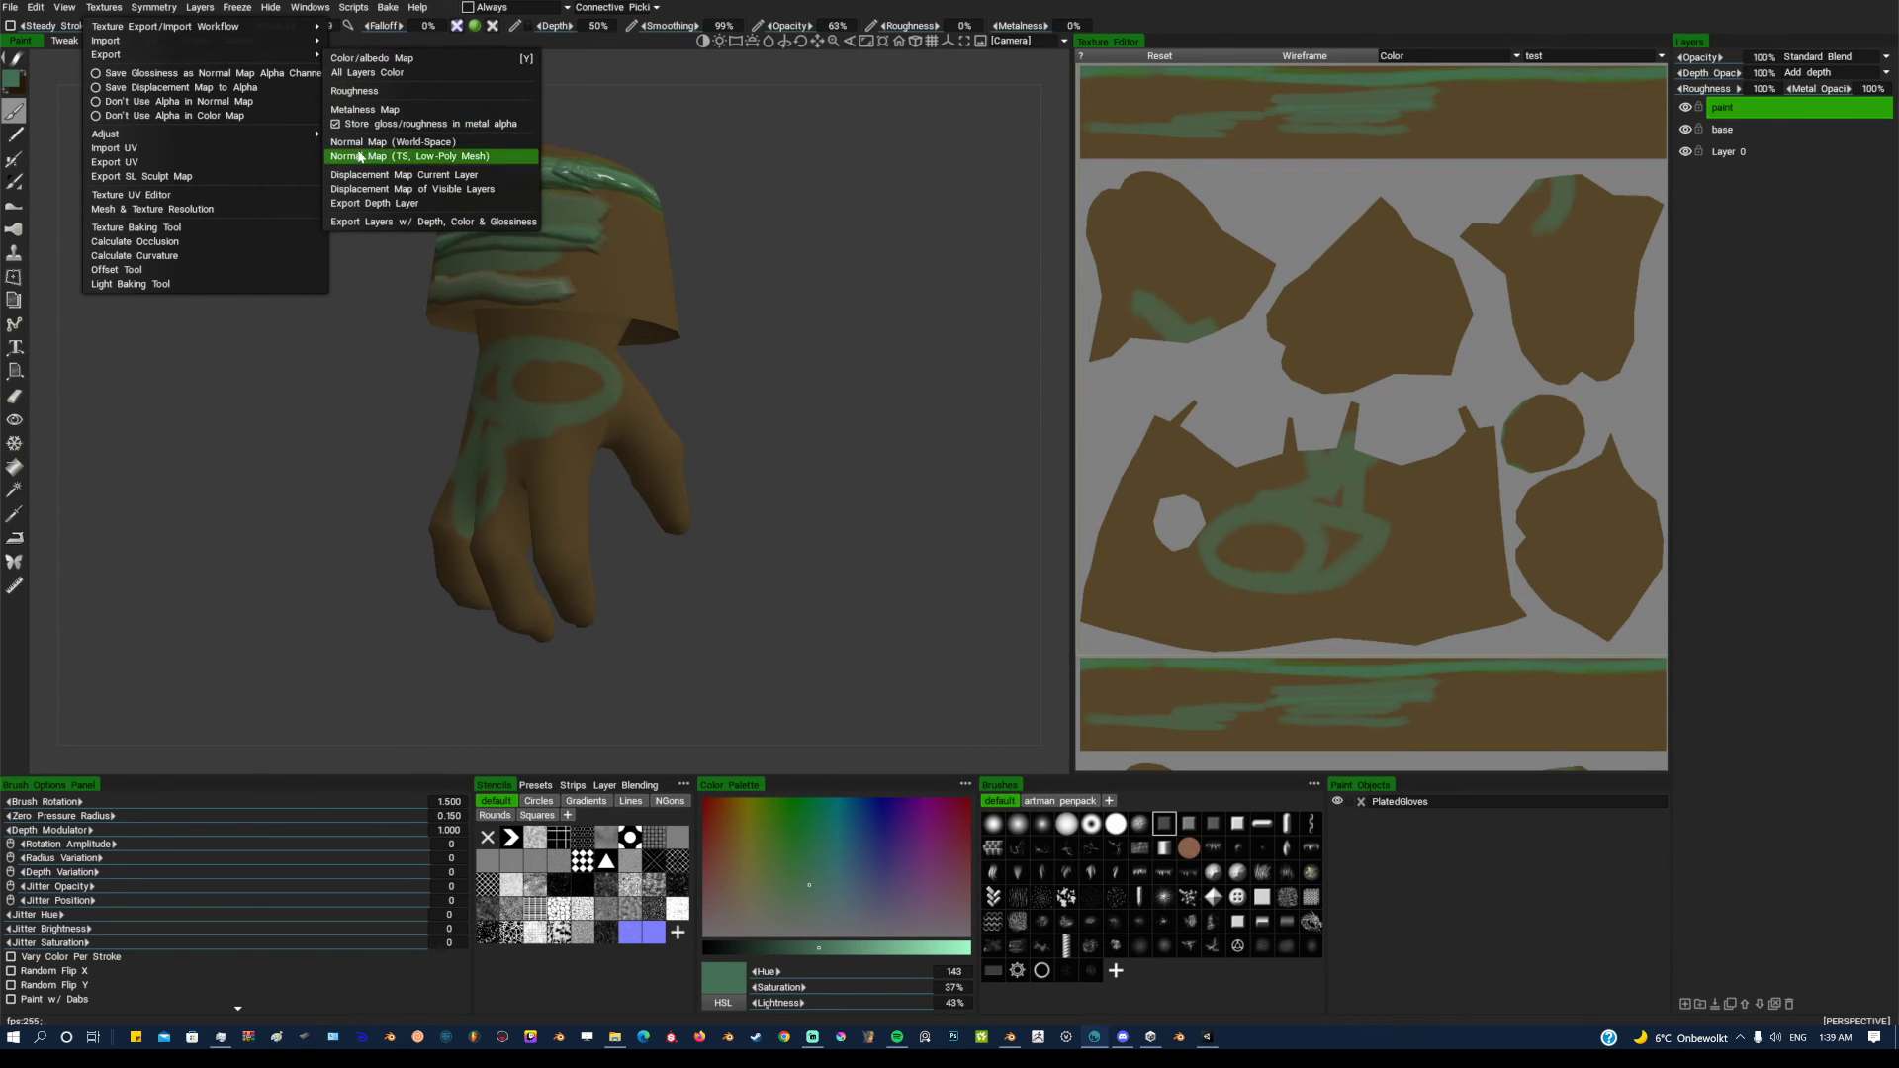
Re-enable the brush's depth and glossiness channels and paint several raised, glossy green strokes across the cuff's middle and lower edge
click(456, 26)
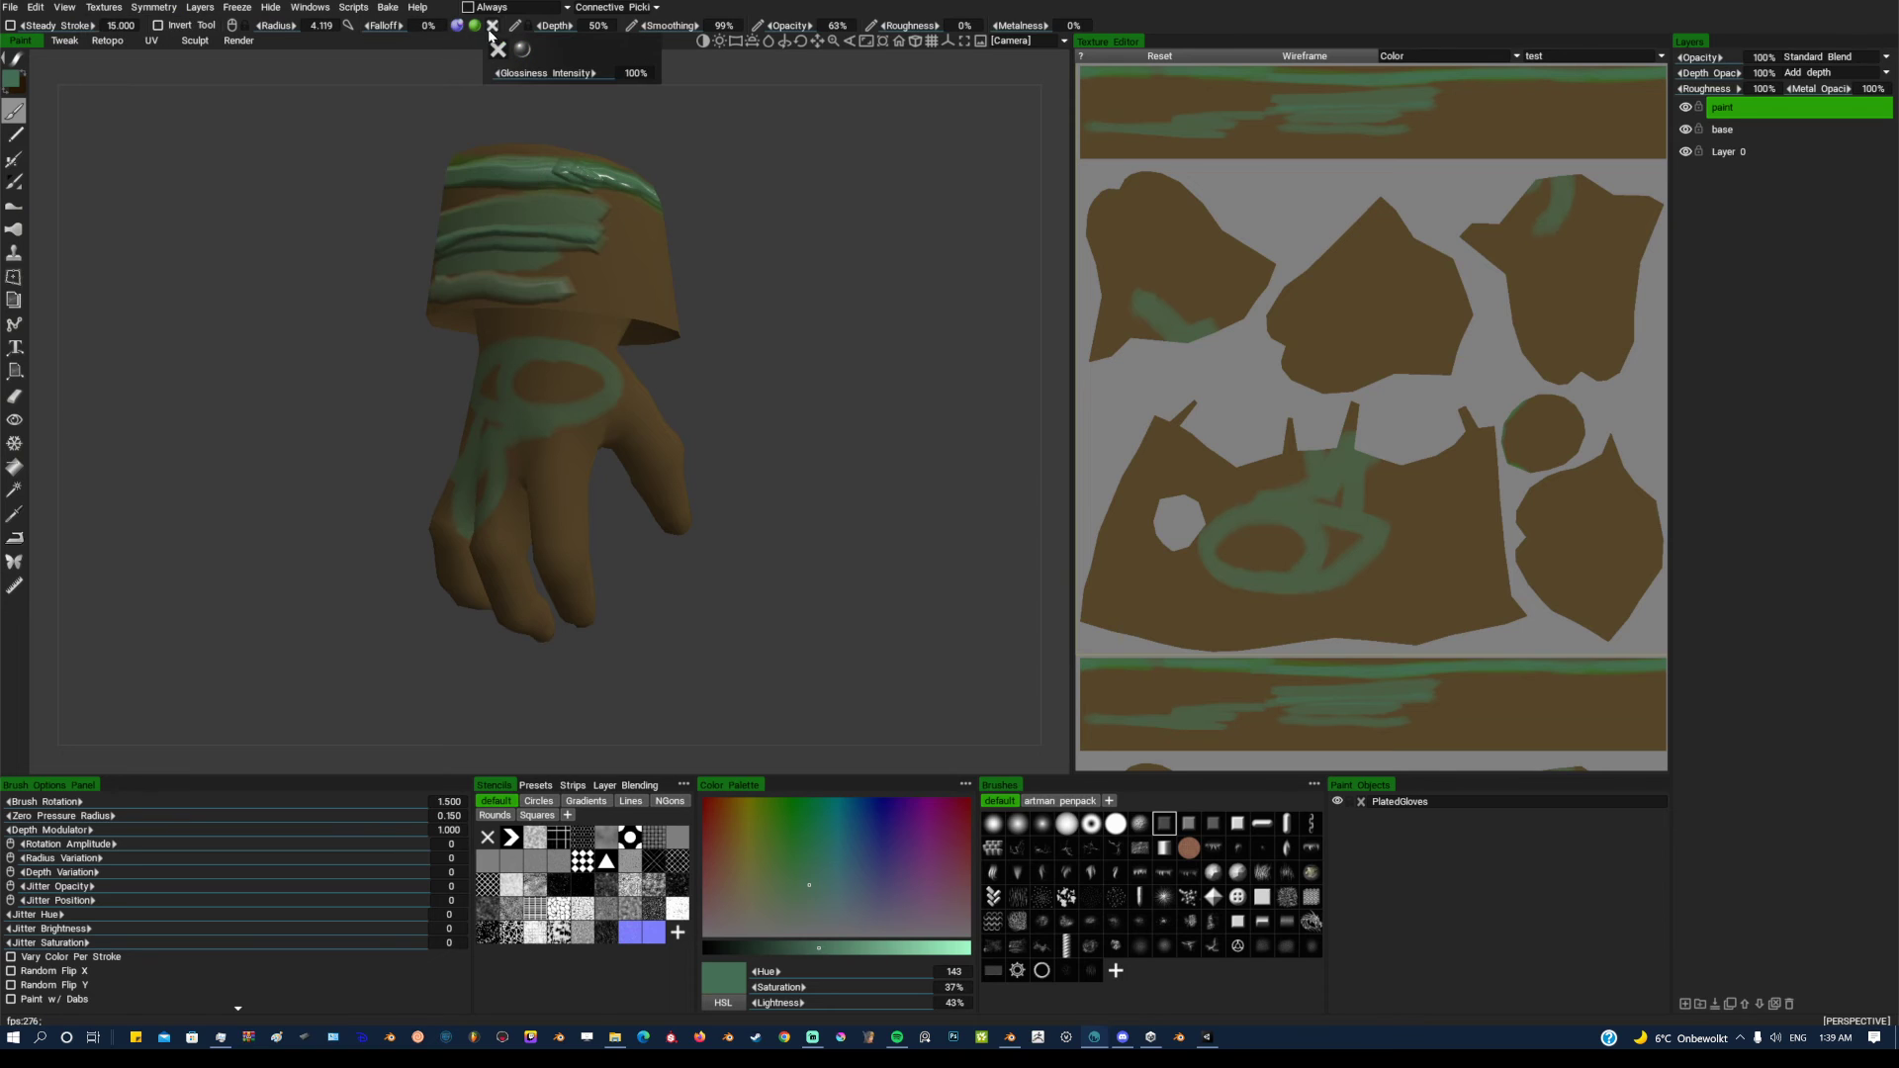
click(493, 26)
mouse_move(617, 276)
mouse_down()
mouse_move(505, 265)
mouse_move(441, 297)
mouse_move(465, 297)
mouse_up()
drag(475, 289, 680, 302)
drag(805, 318, 692, 309)
mouse_move(611, 297)
mouse_down()
mouse_move(730, 313)
mouse_move(885, 282)
mouse_up()
mouse_move(650, 221)
mouse_down()
mouse_move(578, 252)
mouse_move(697, 269)
mouse_up()
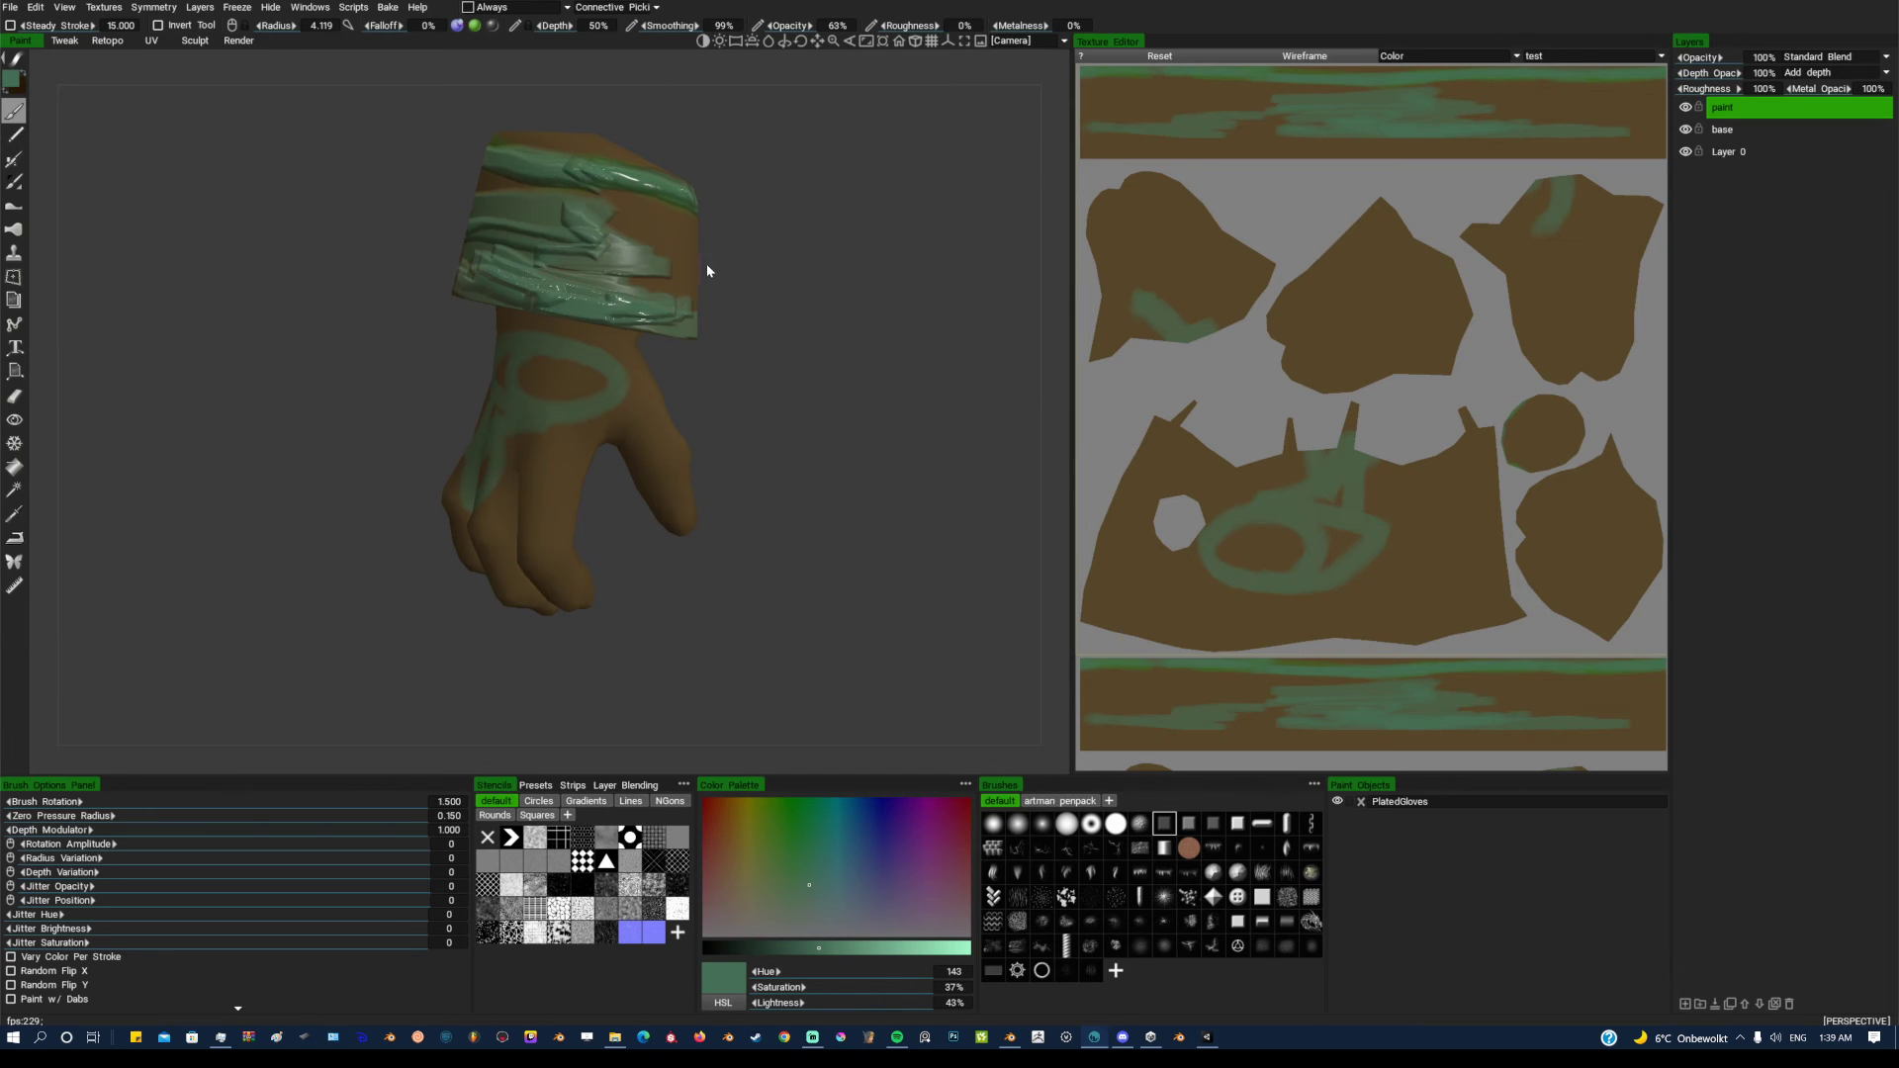
Review the export options for normal and displacement maps and examine the raised strokes on the cuff
click(118, 9)
click(117, 9)
click(118, 9)
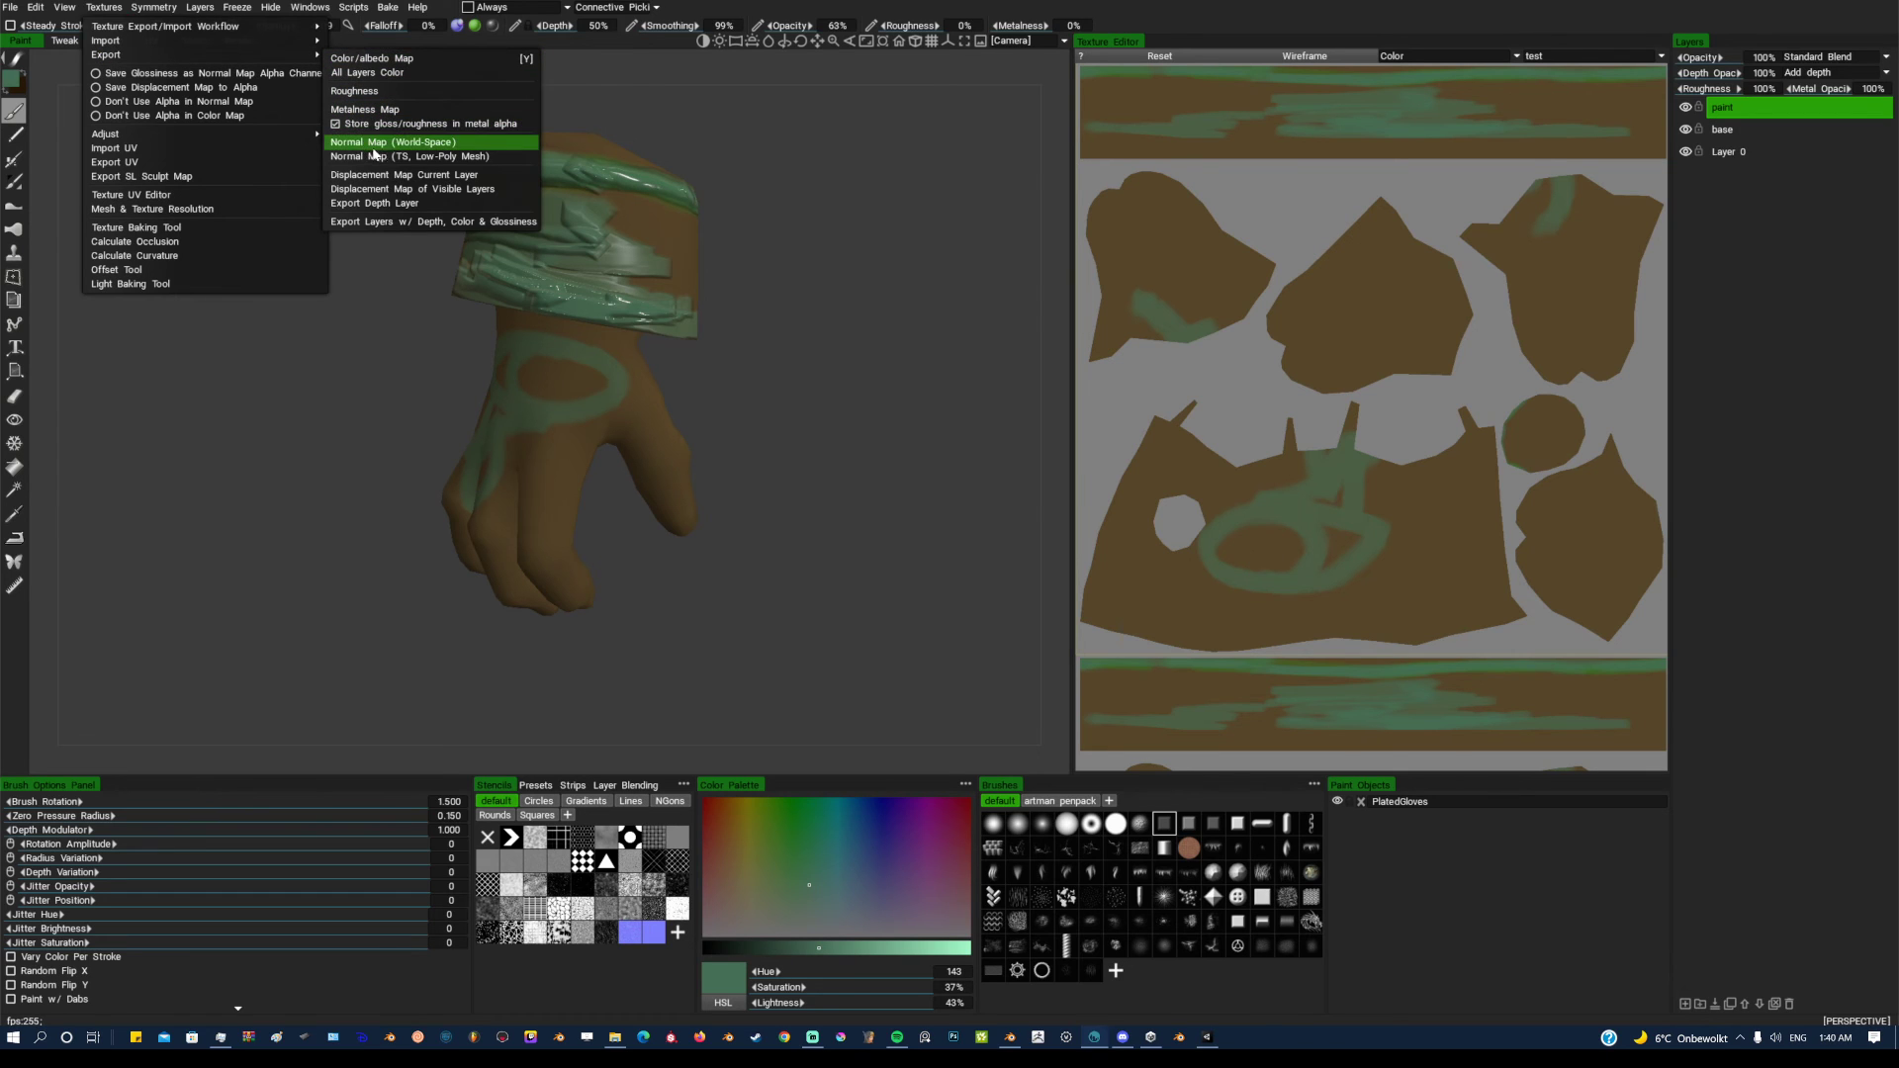
drag(912, 364, 957, 593)
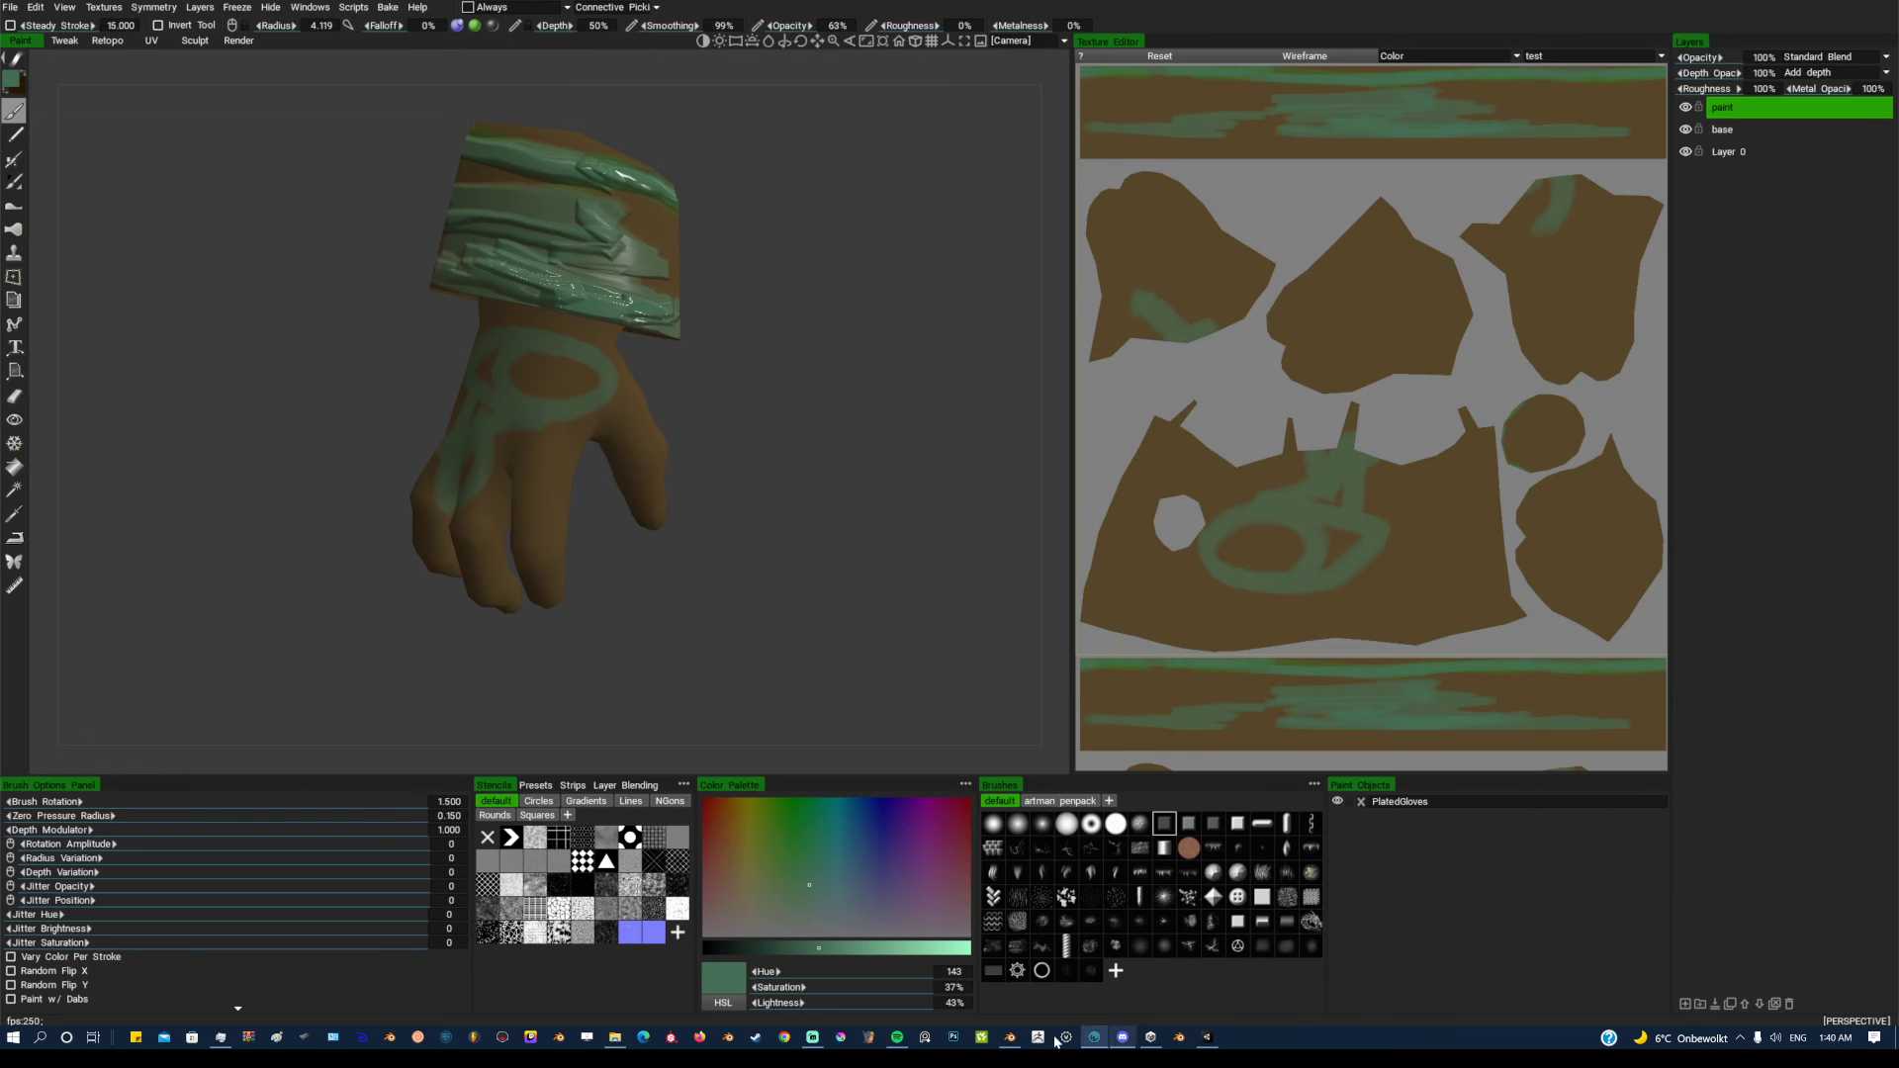
Switch to Blender and browse for the gloves' base color image in the hero textures folder and the Blender_Fbx_EXP bookmark
click(1010, 1037)
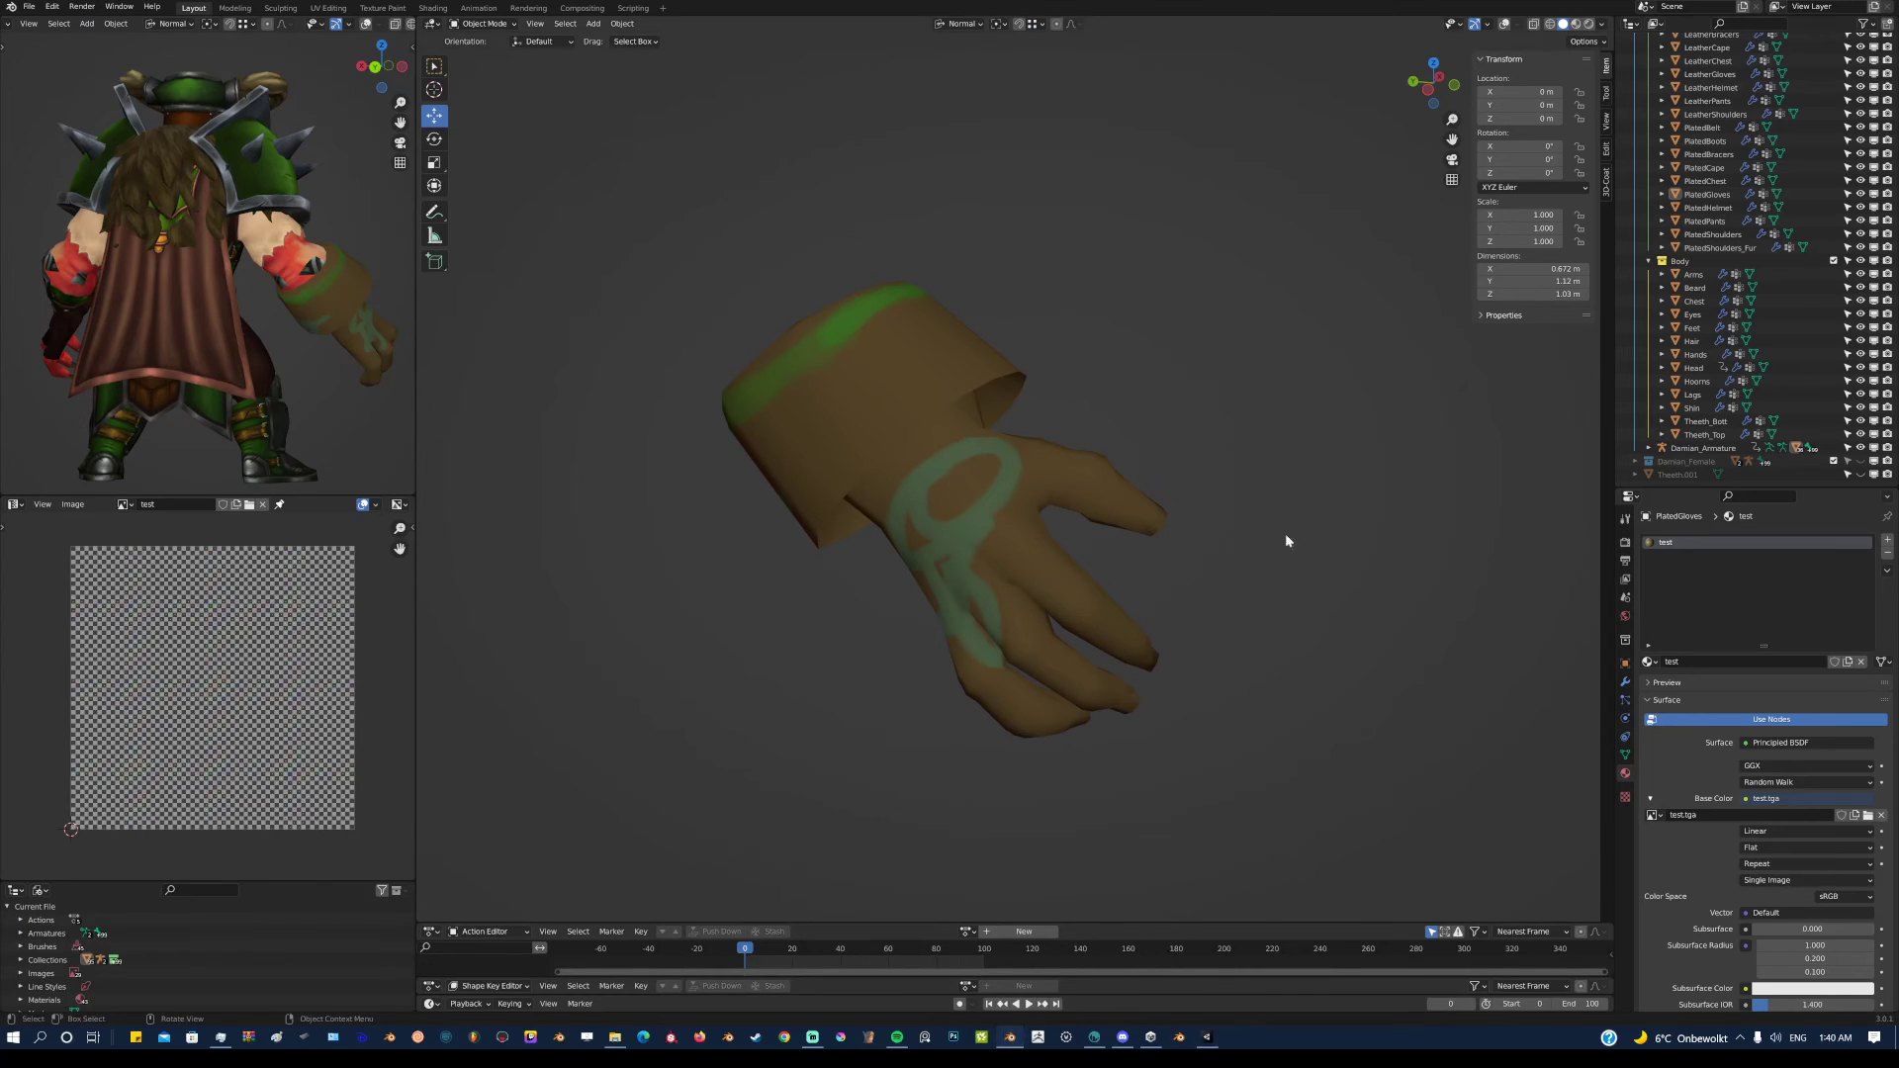
click(1867, 815)
scroll(962, 574, down, 2)
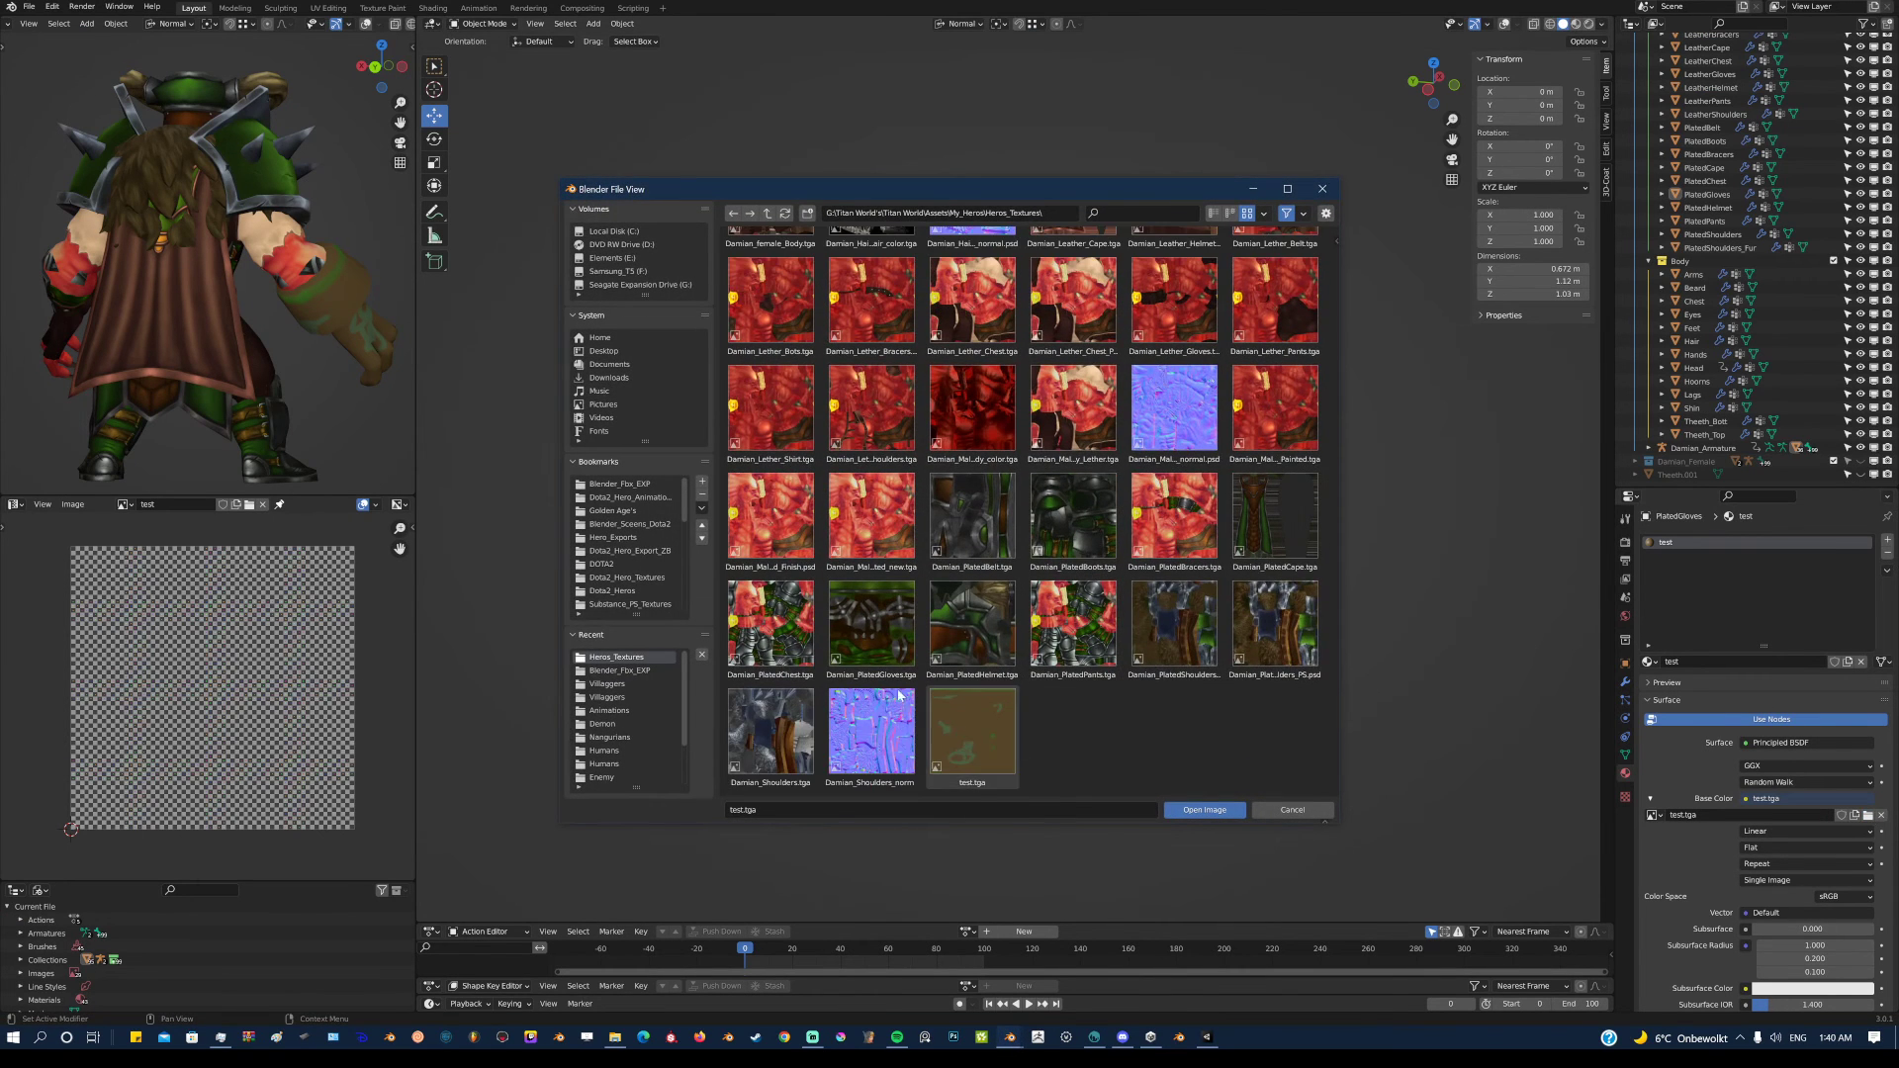
drag(1053, 186, 999, 124)
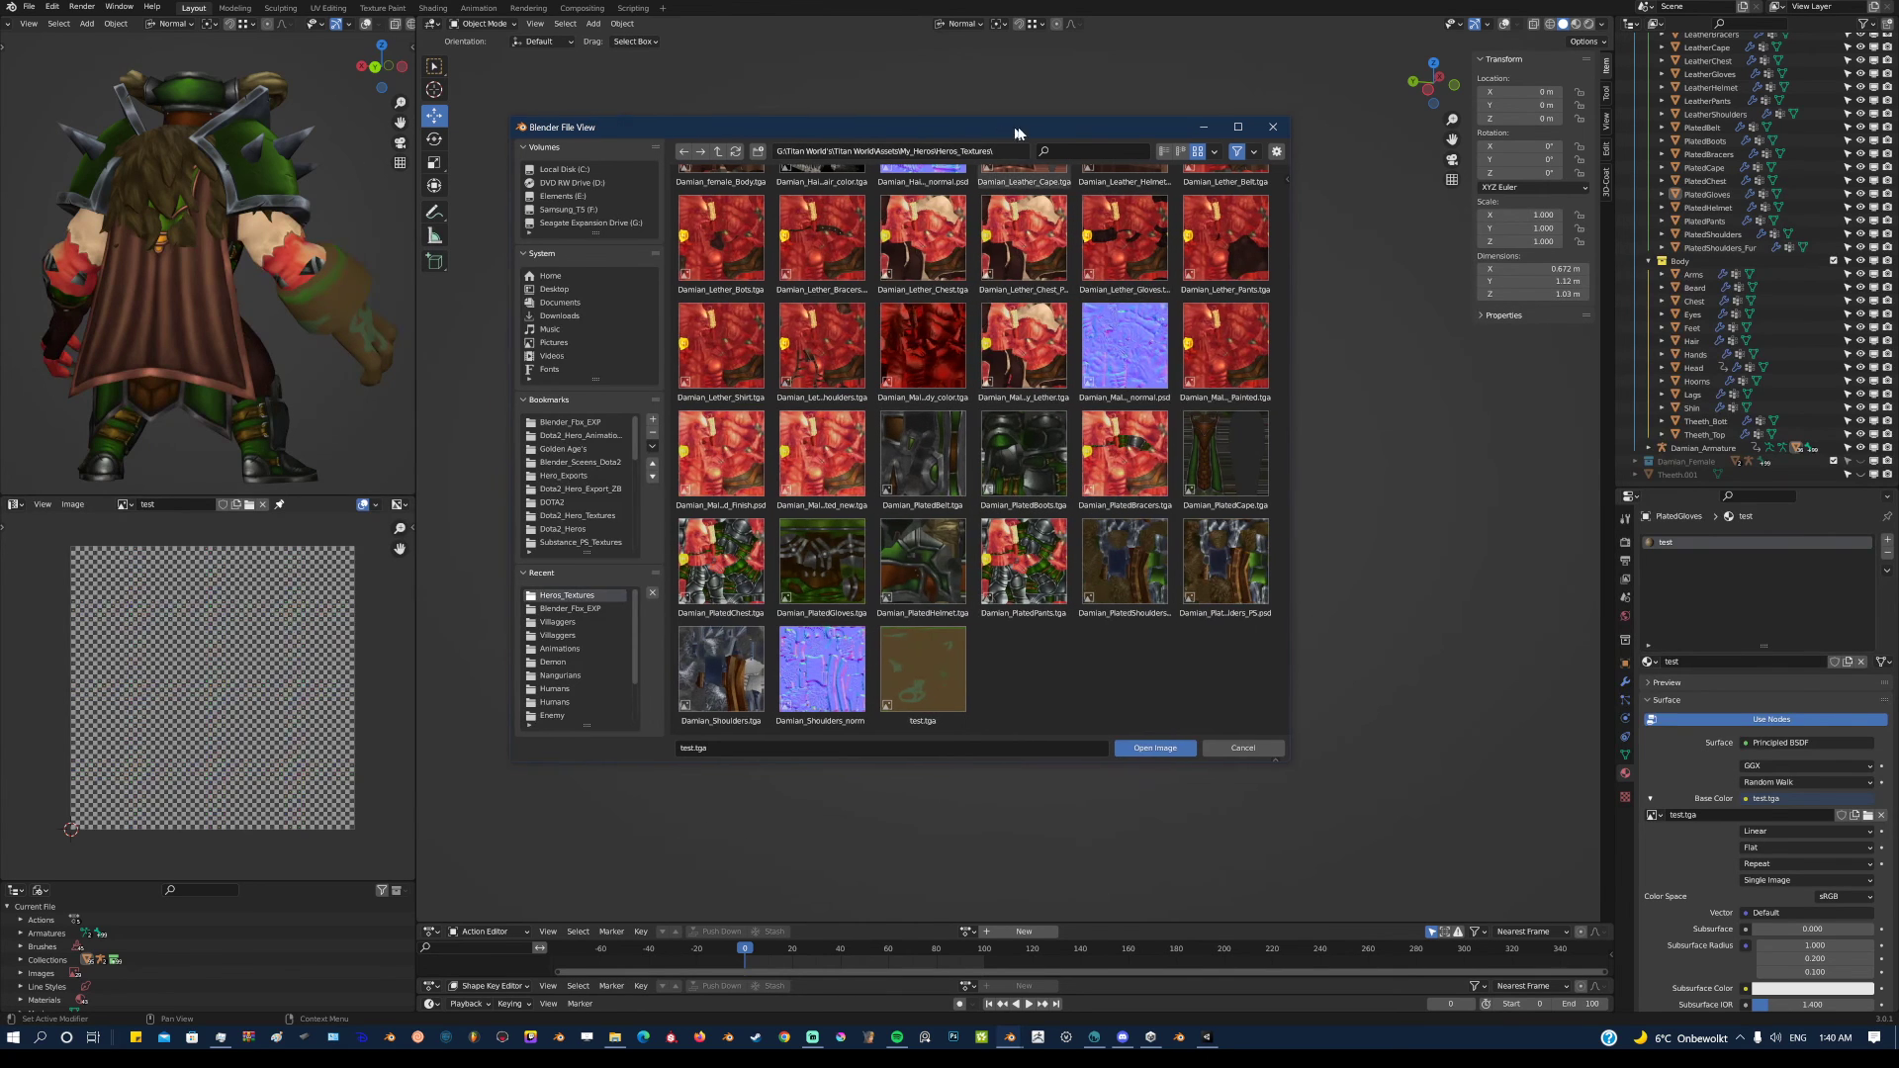
drag(1017, 127, 1049, 125)
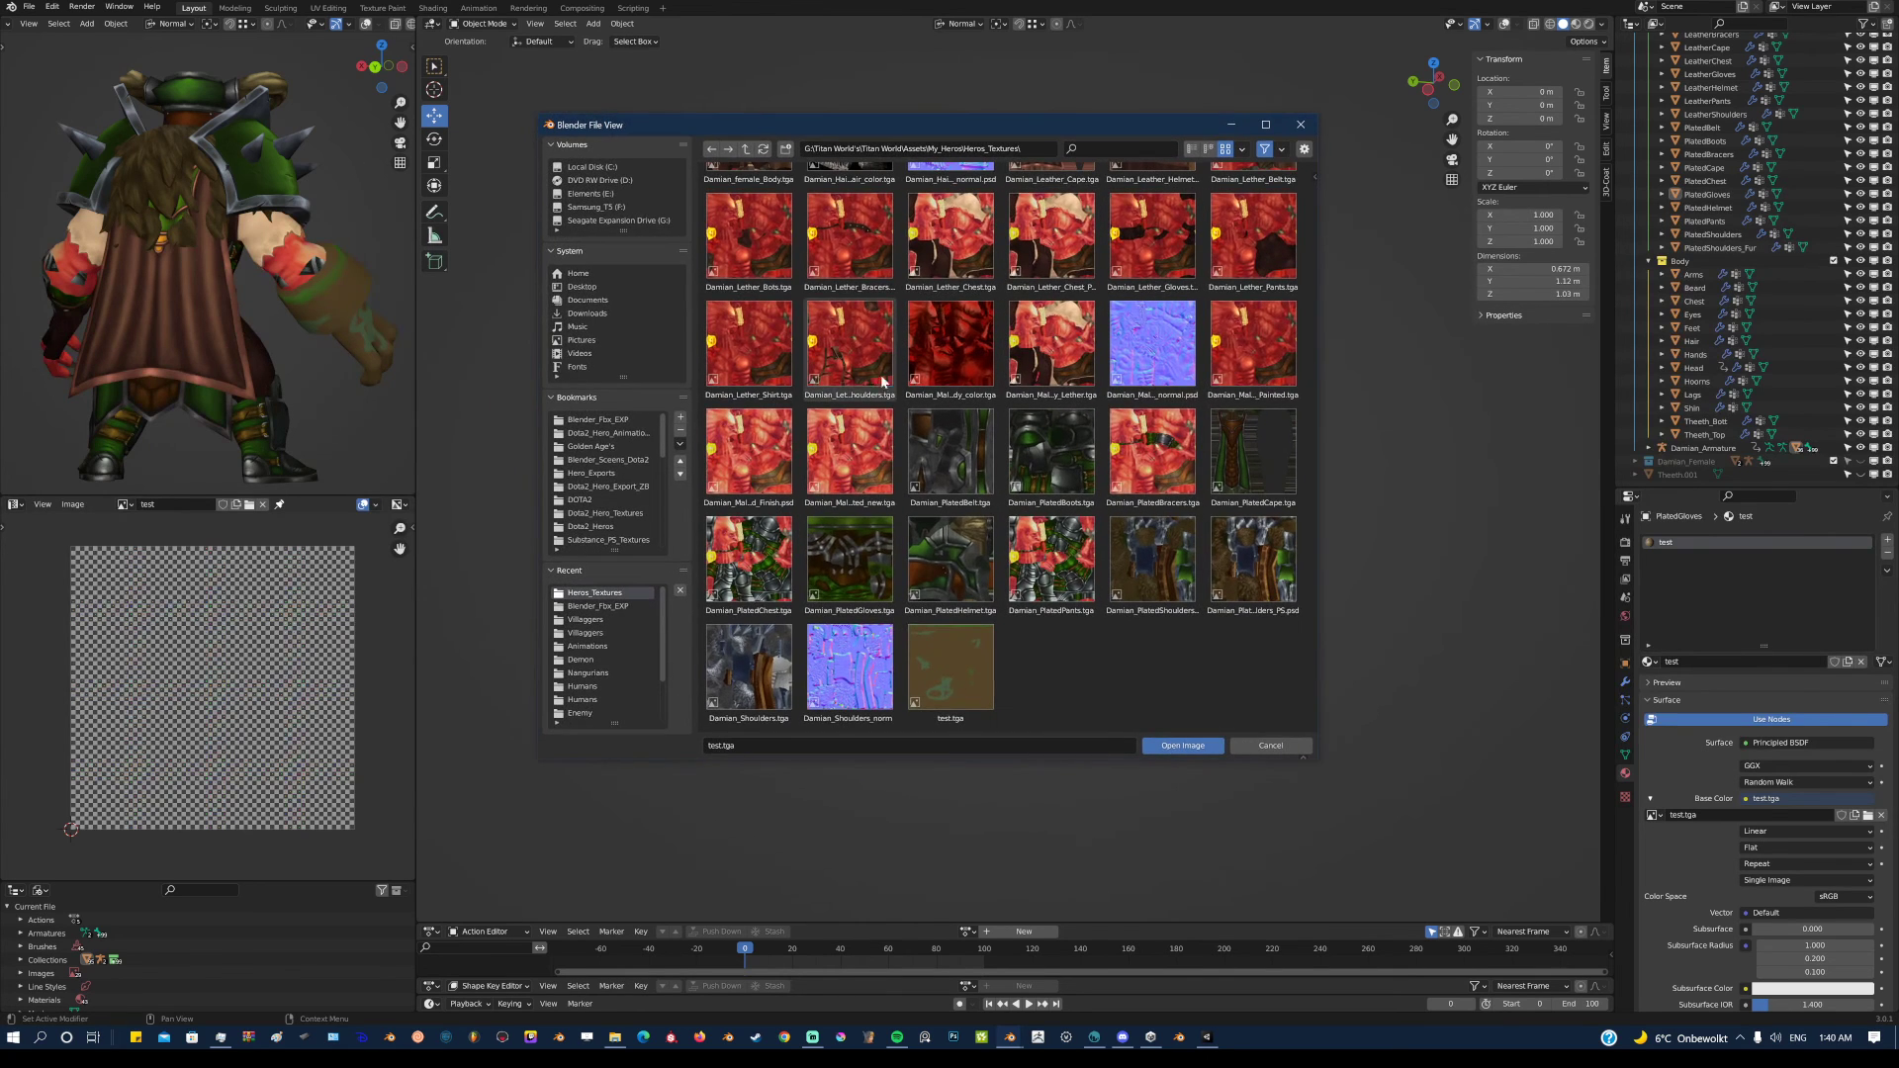
click(614, 421)
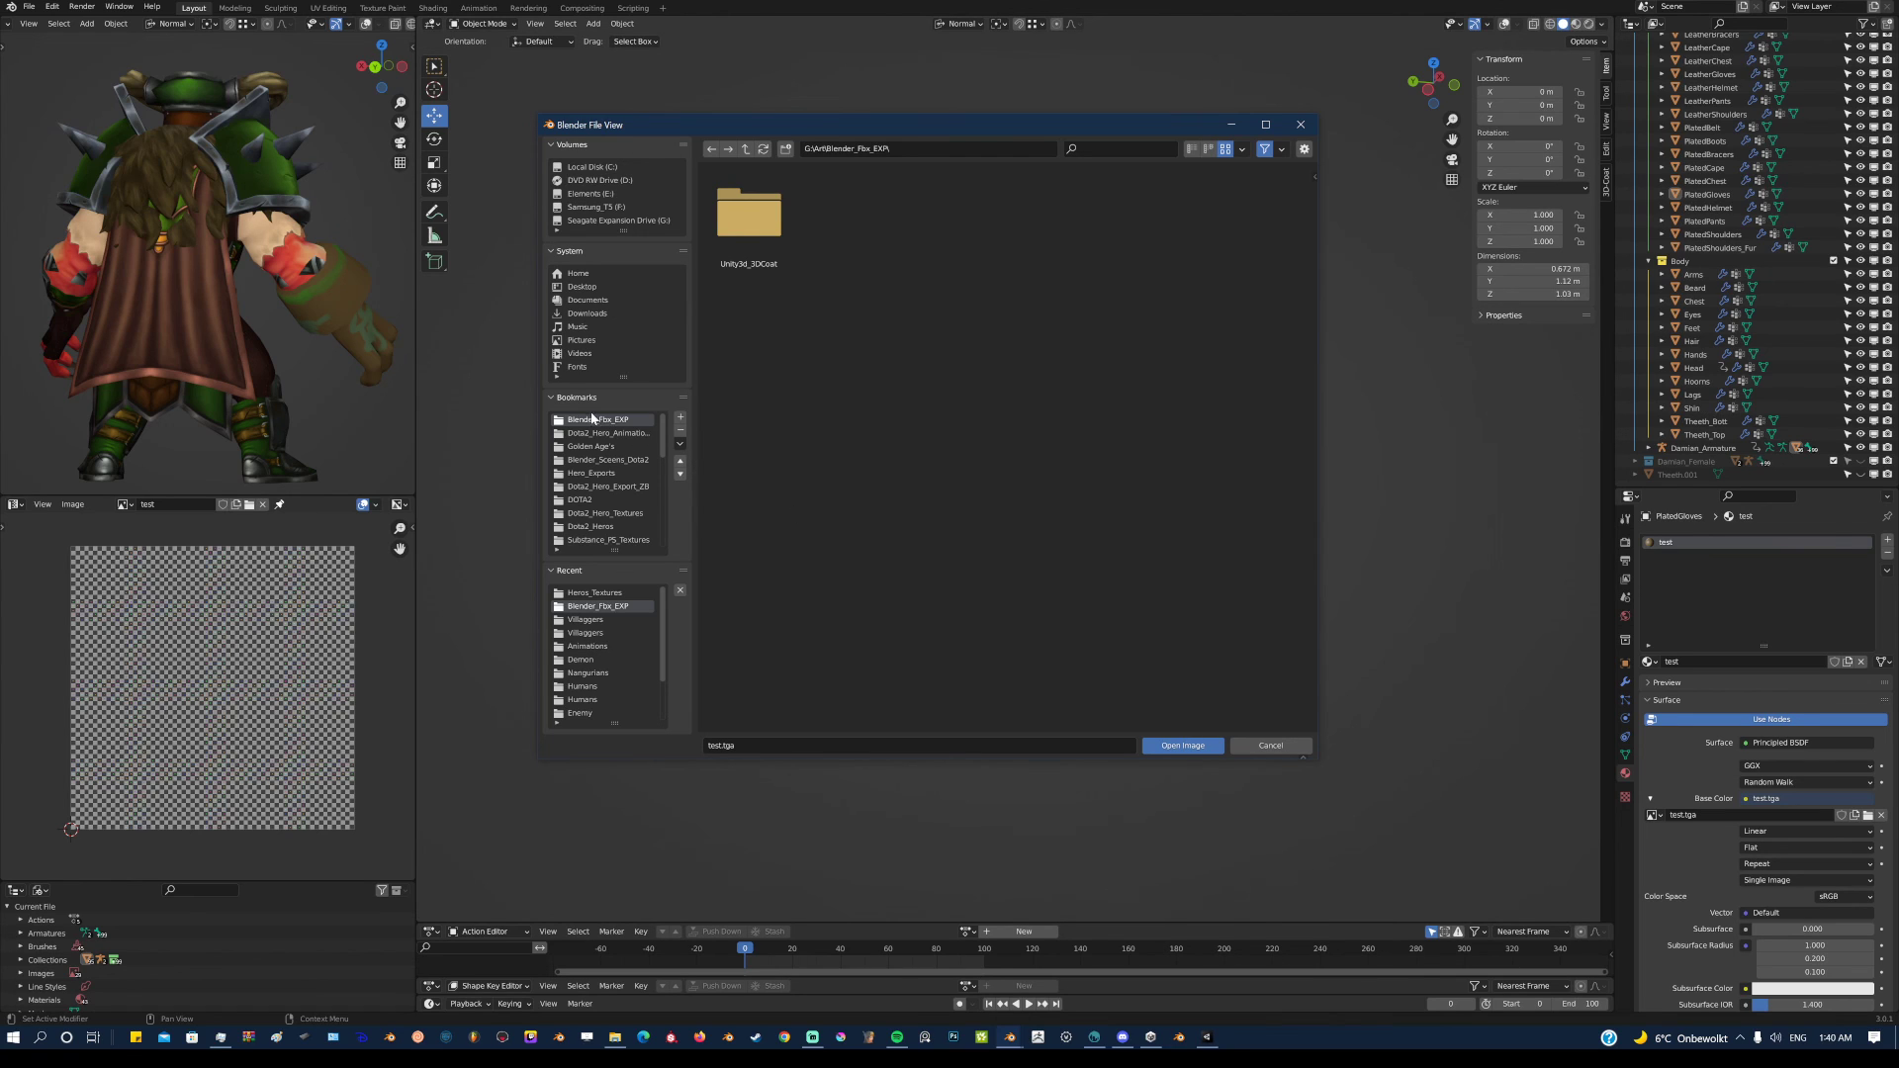
drag(854, 123, 931, 107)
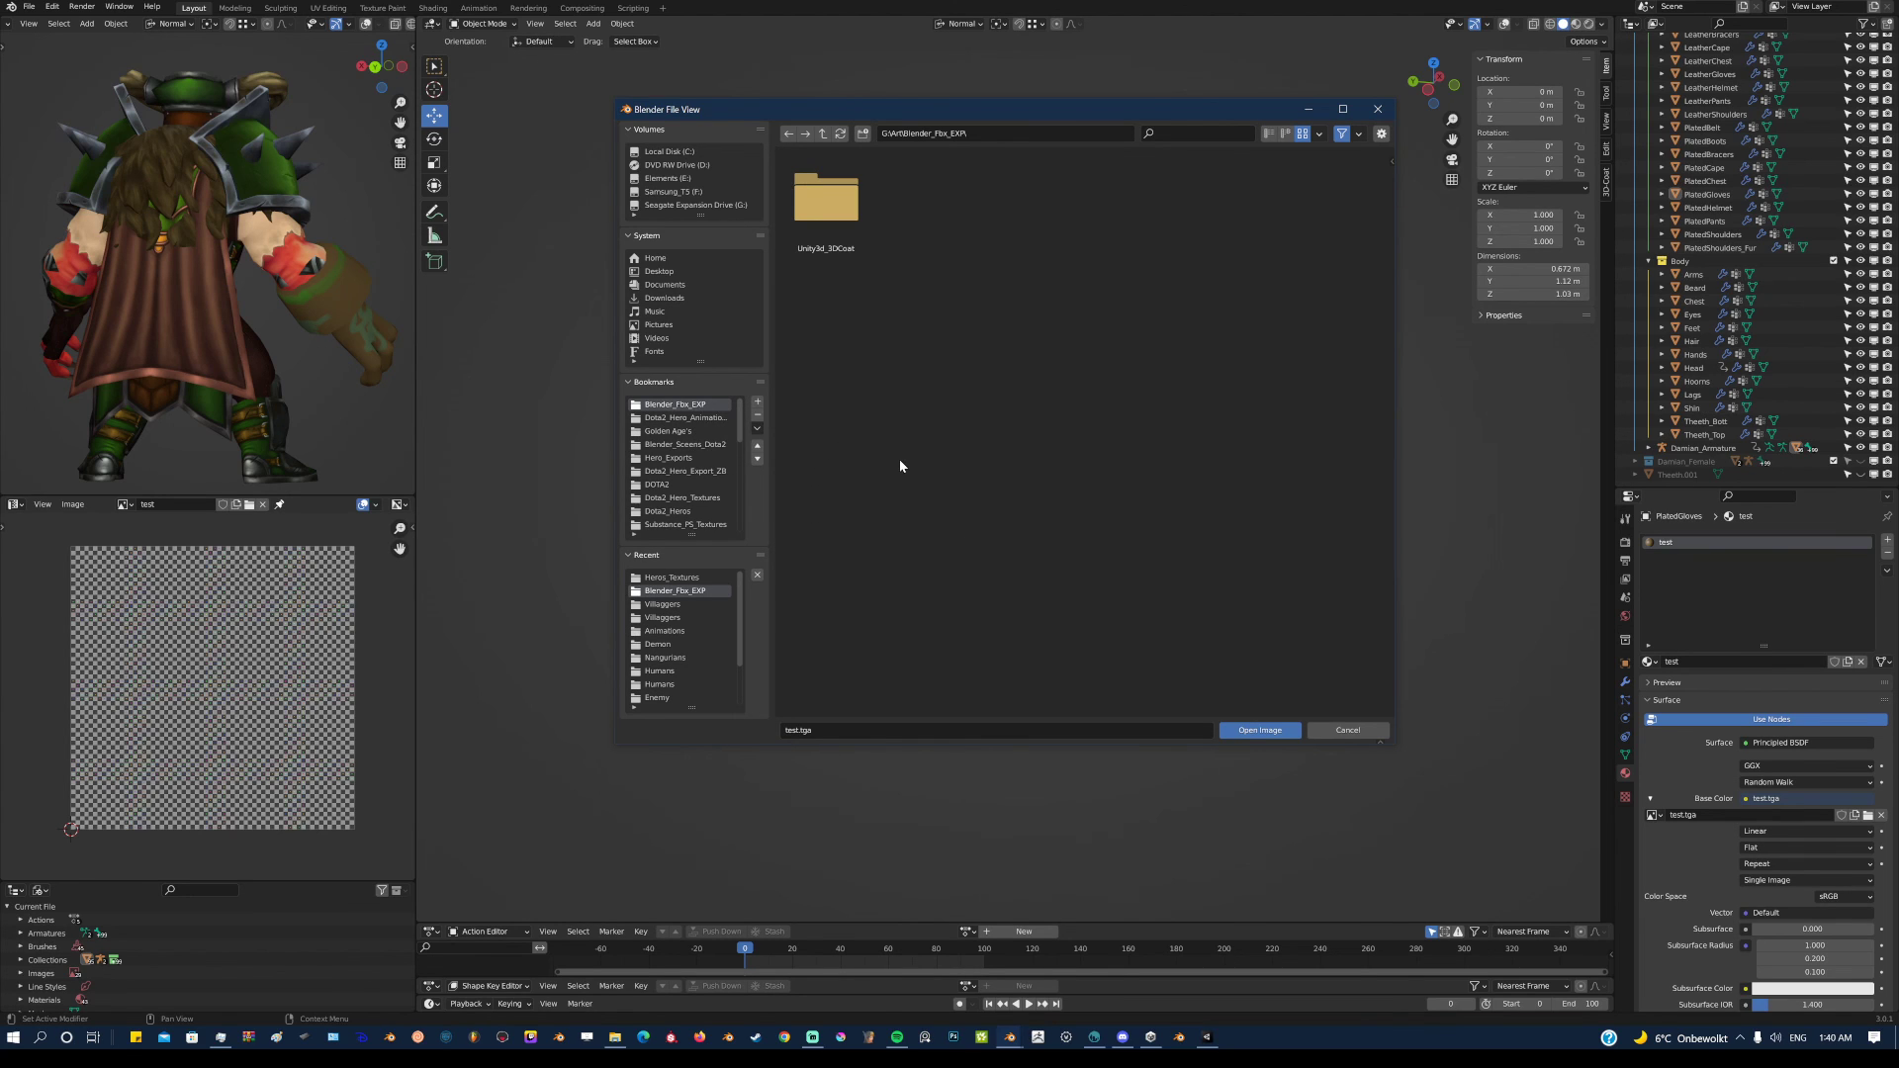
click(1207, 1037)
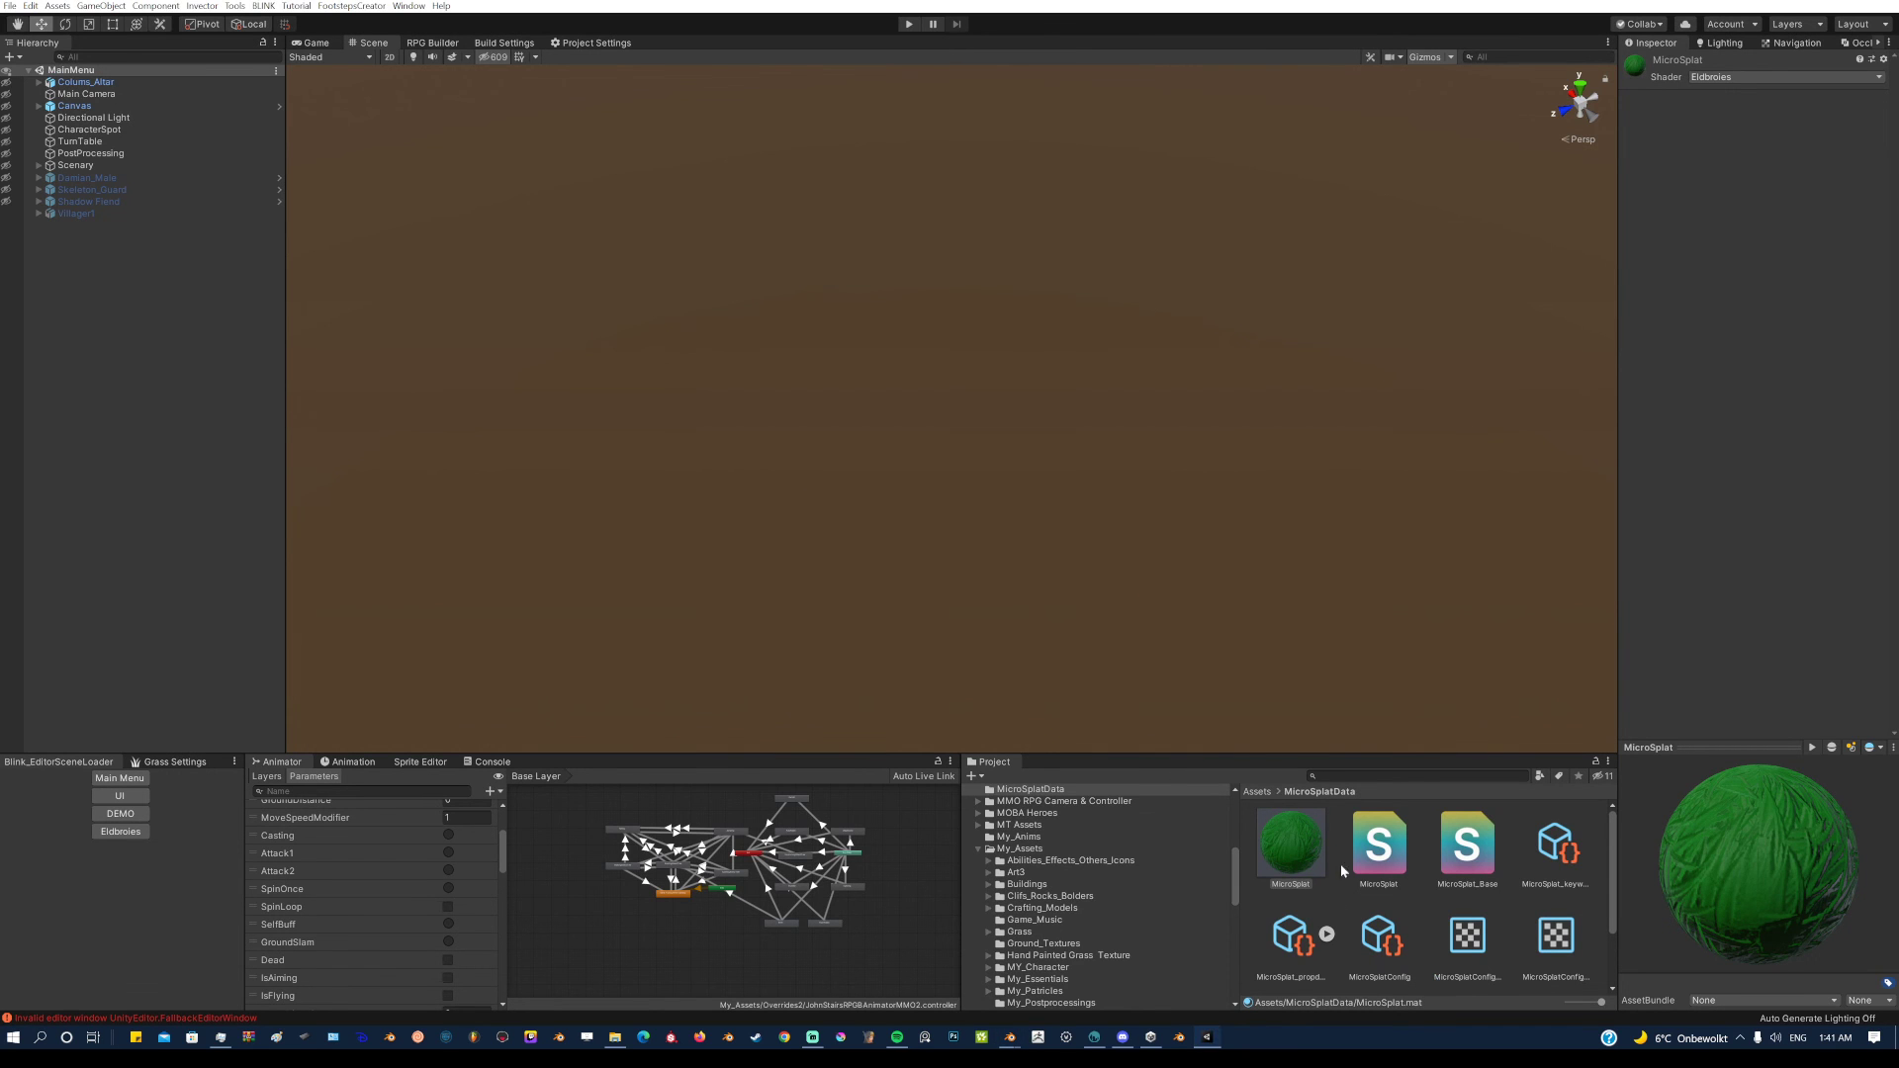
click(1209, 1037)
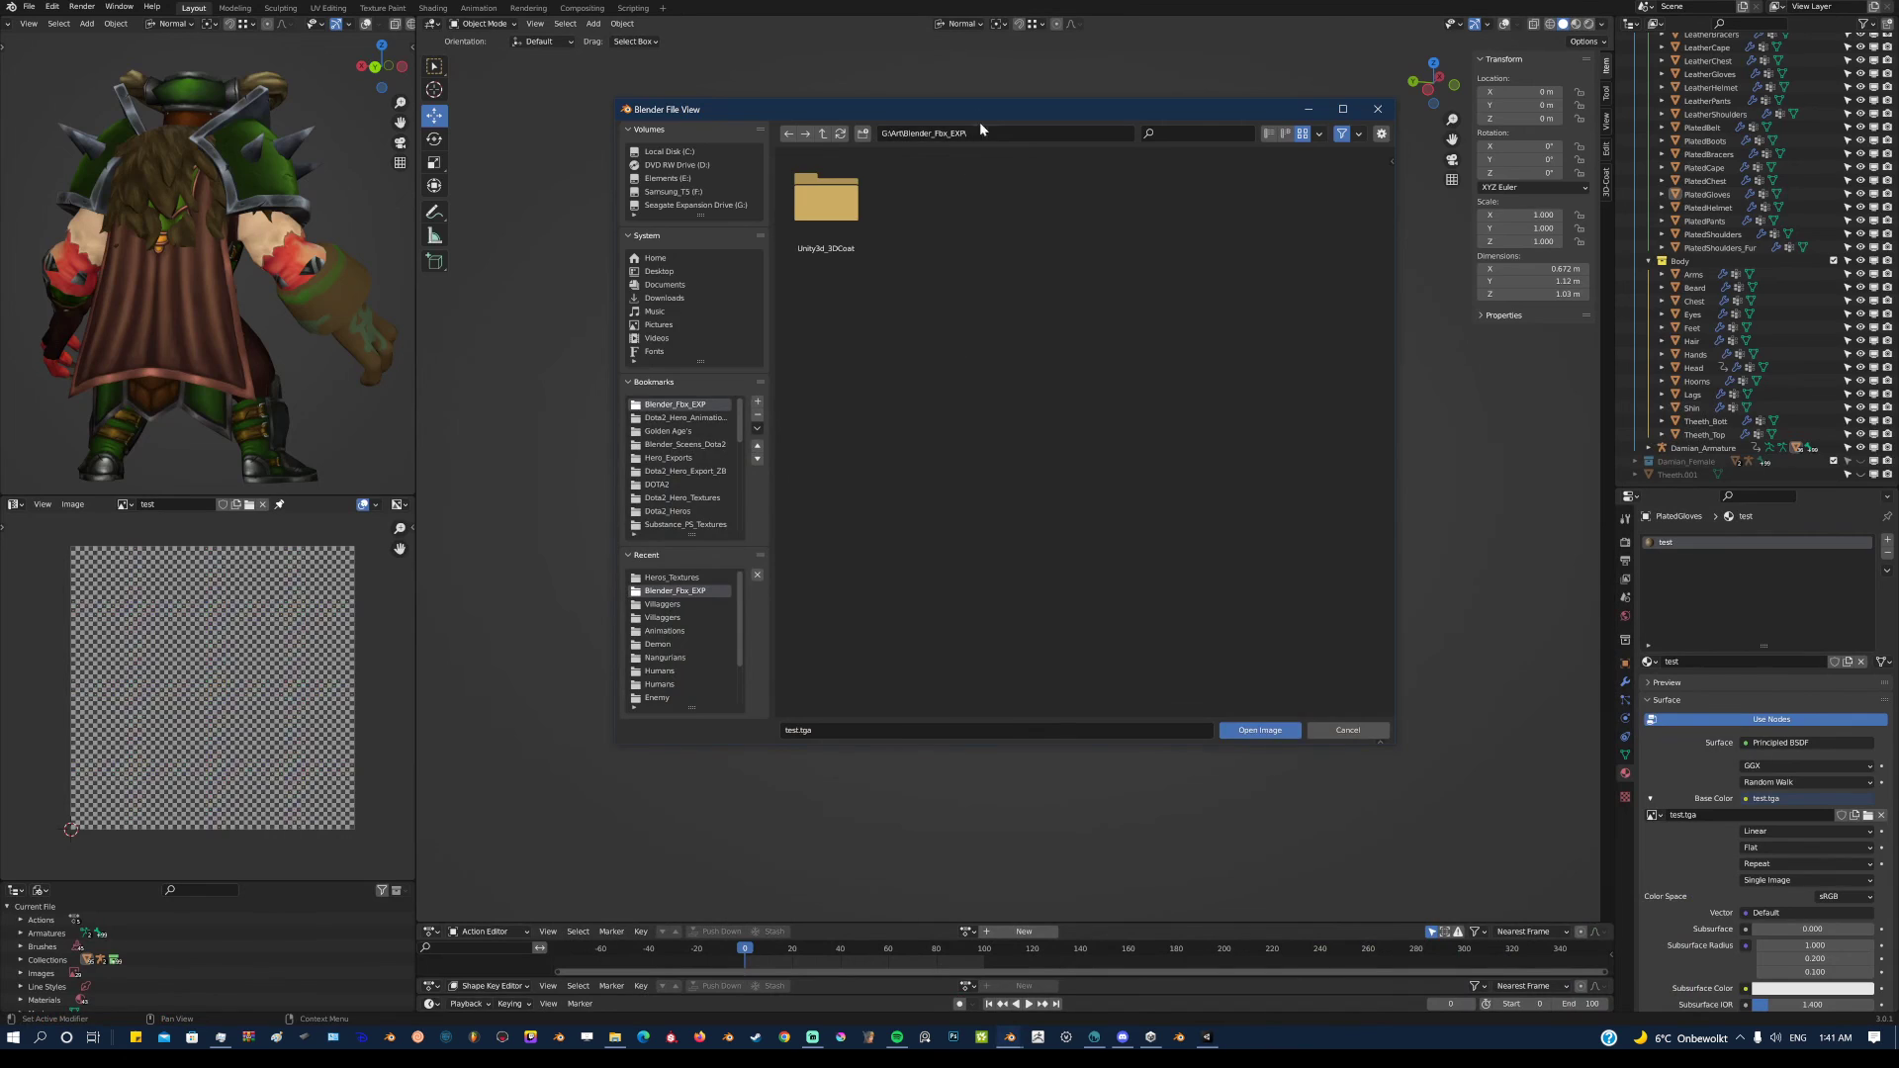
drag(981, 129, 937, 145)
Switch to 3D-Coat and review its file import and export options, with a brief look at the Unity project
click(1093, 1036)
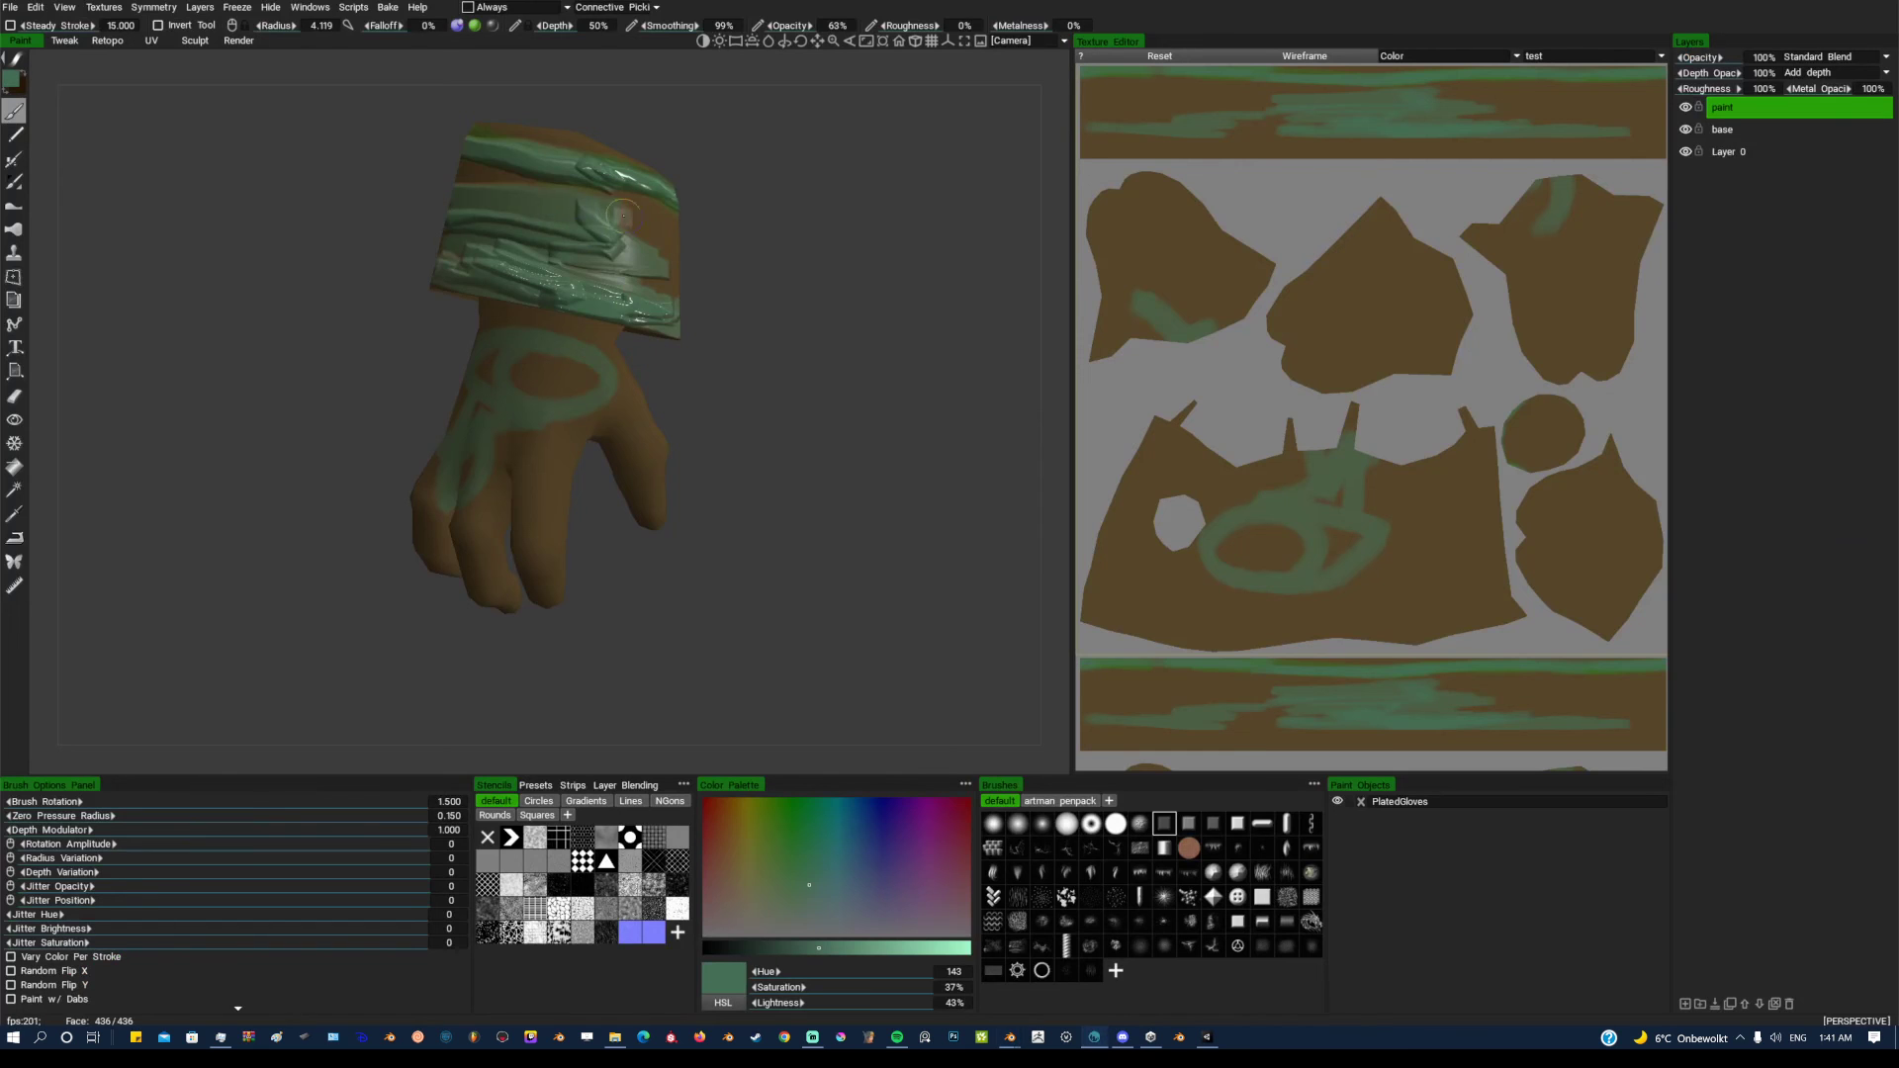
click(14, 8)
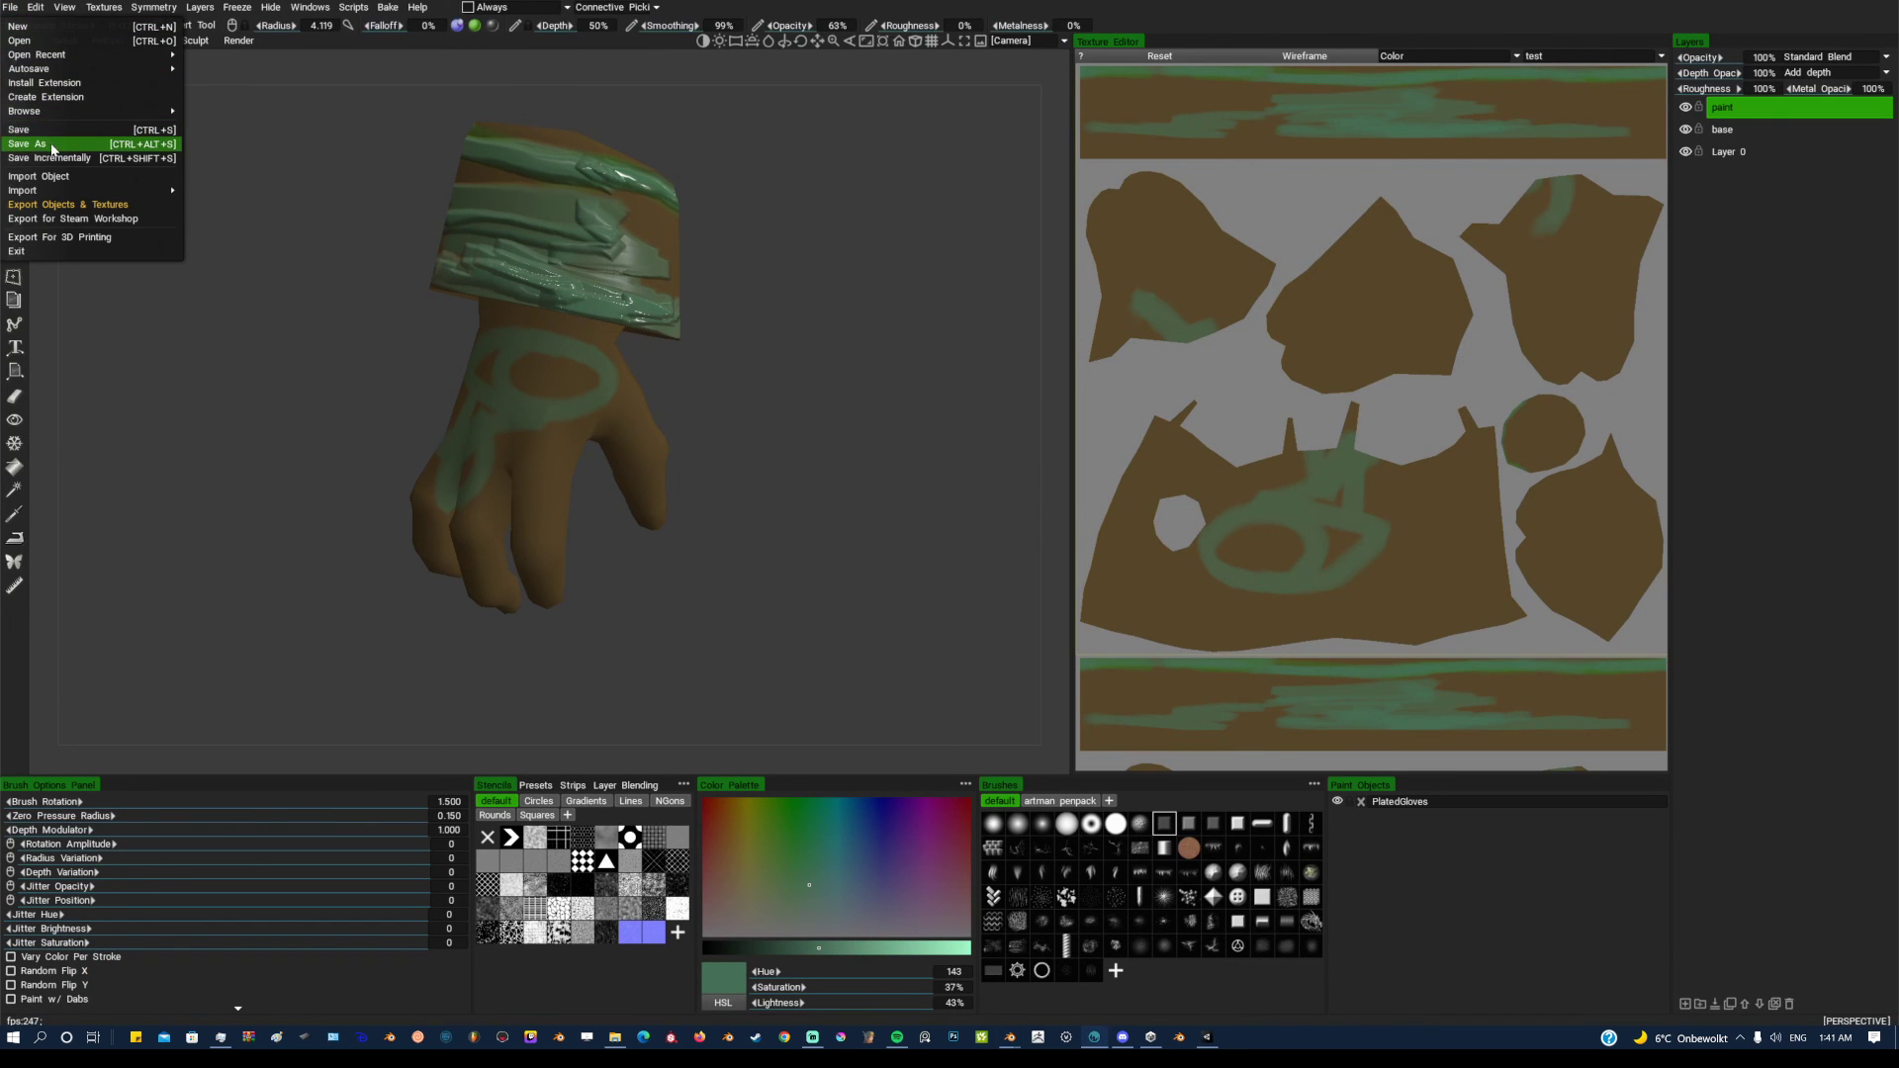
mouse_move(916, 369)
mouse_down()
mouse_move(928, 352)
mouse_move(890, 365)
mouse_move(806, 303)
mouse_move(864, 300)
mouse_move(899, 204)
mouse_move(821, 377)
mouse_up()
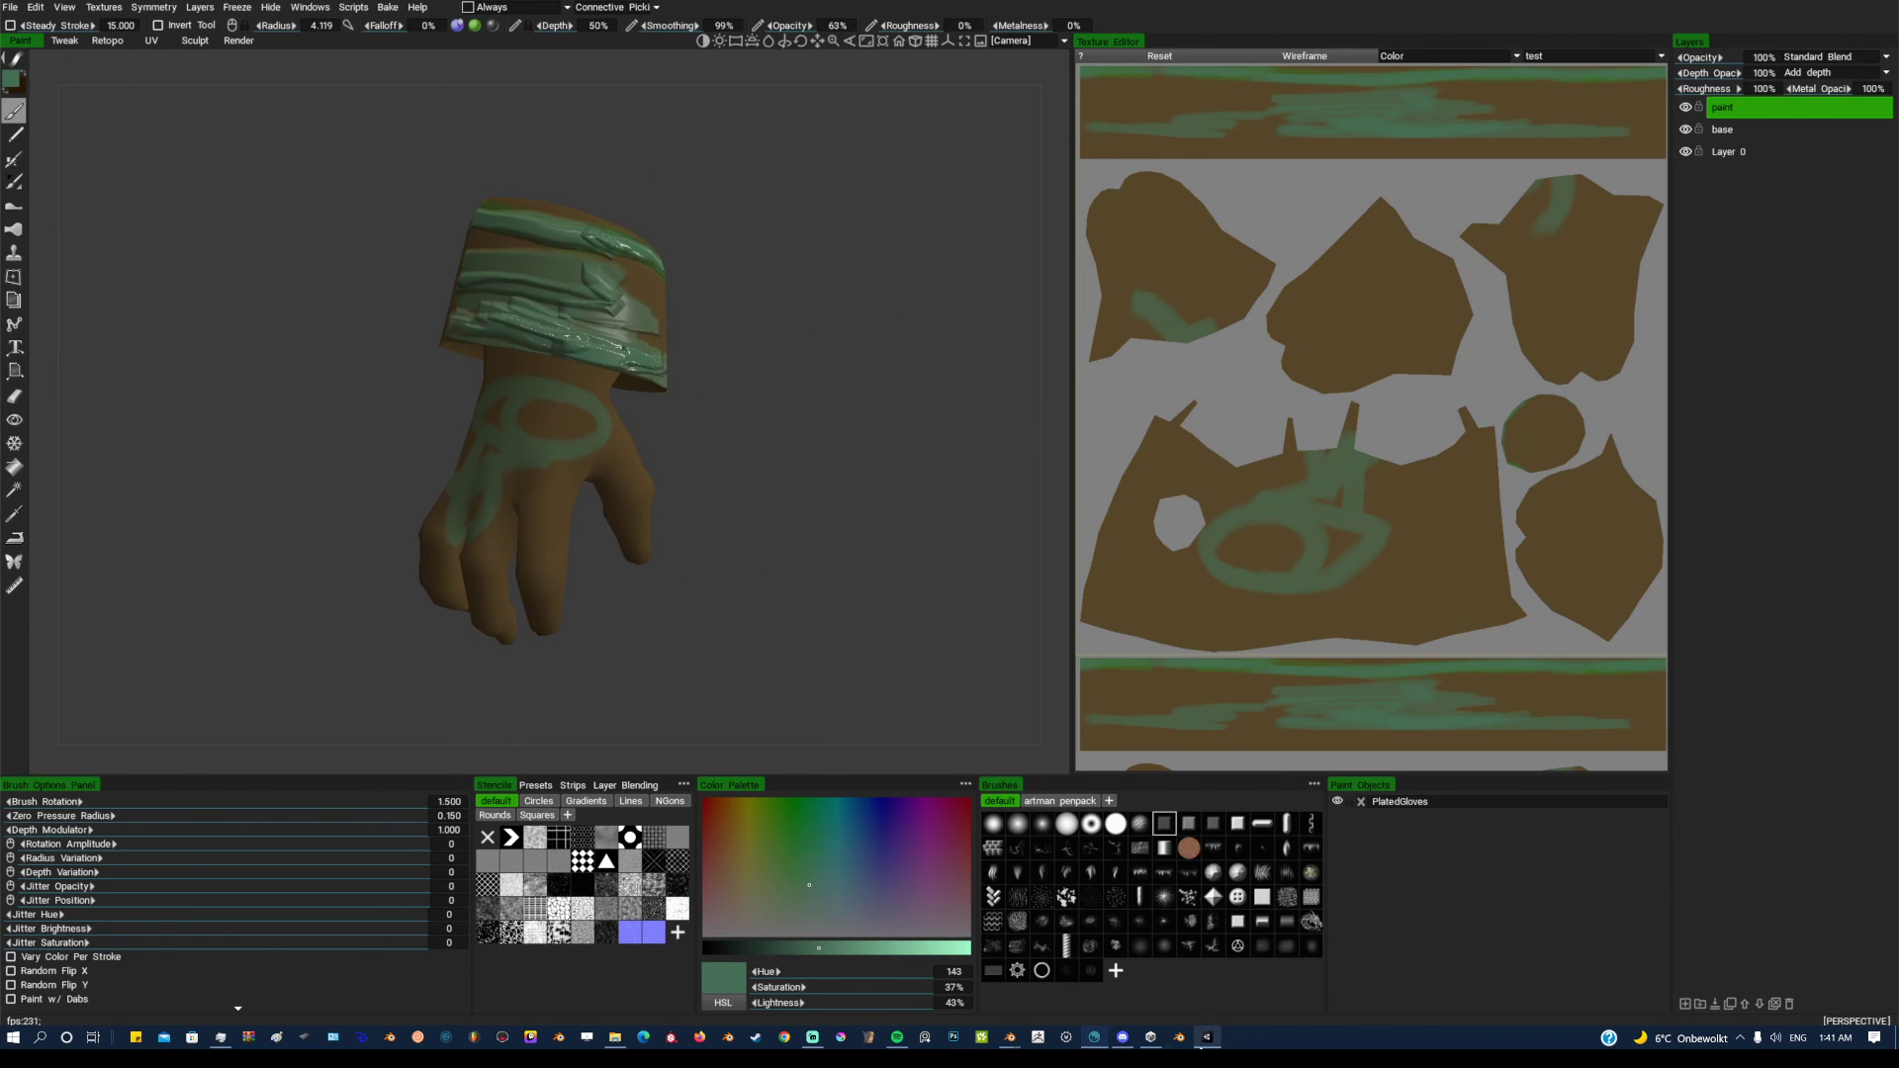
click(1206, 1037)
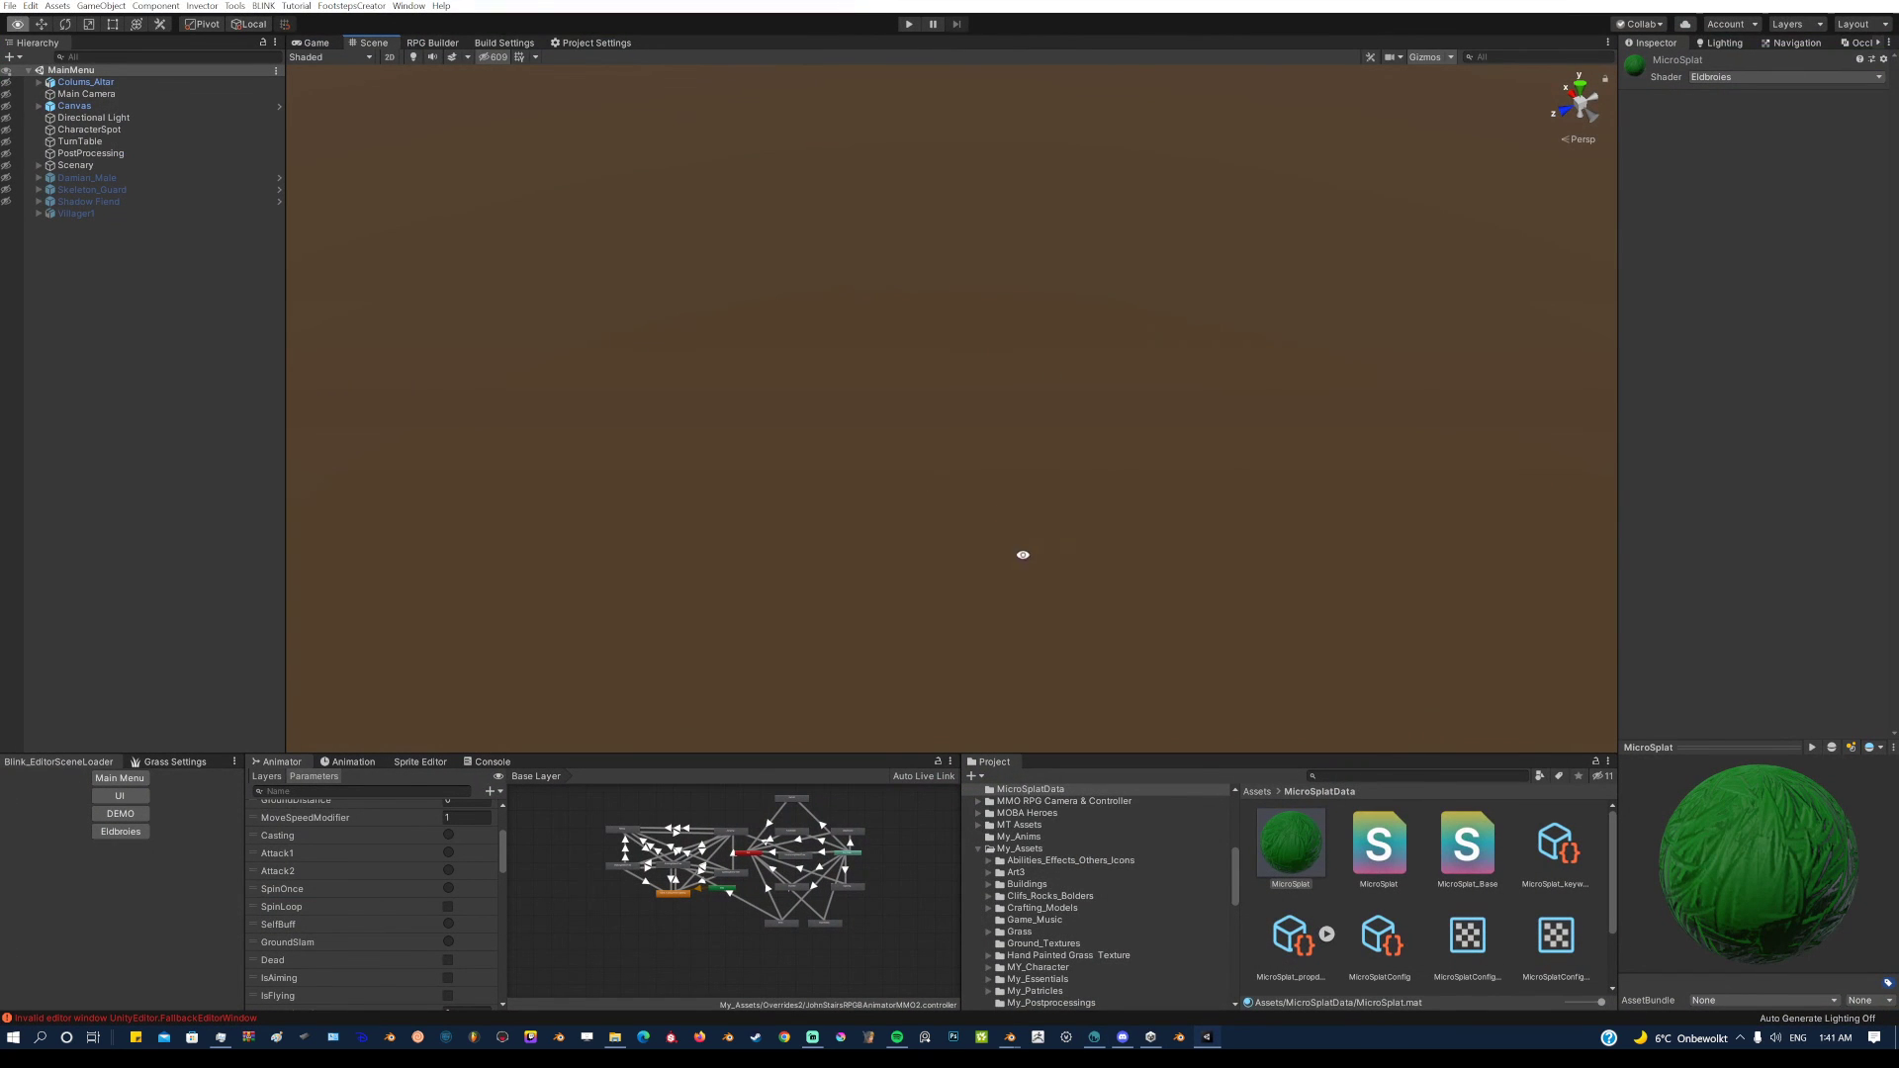
click(1093, 1036)
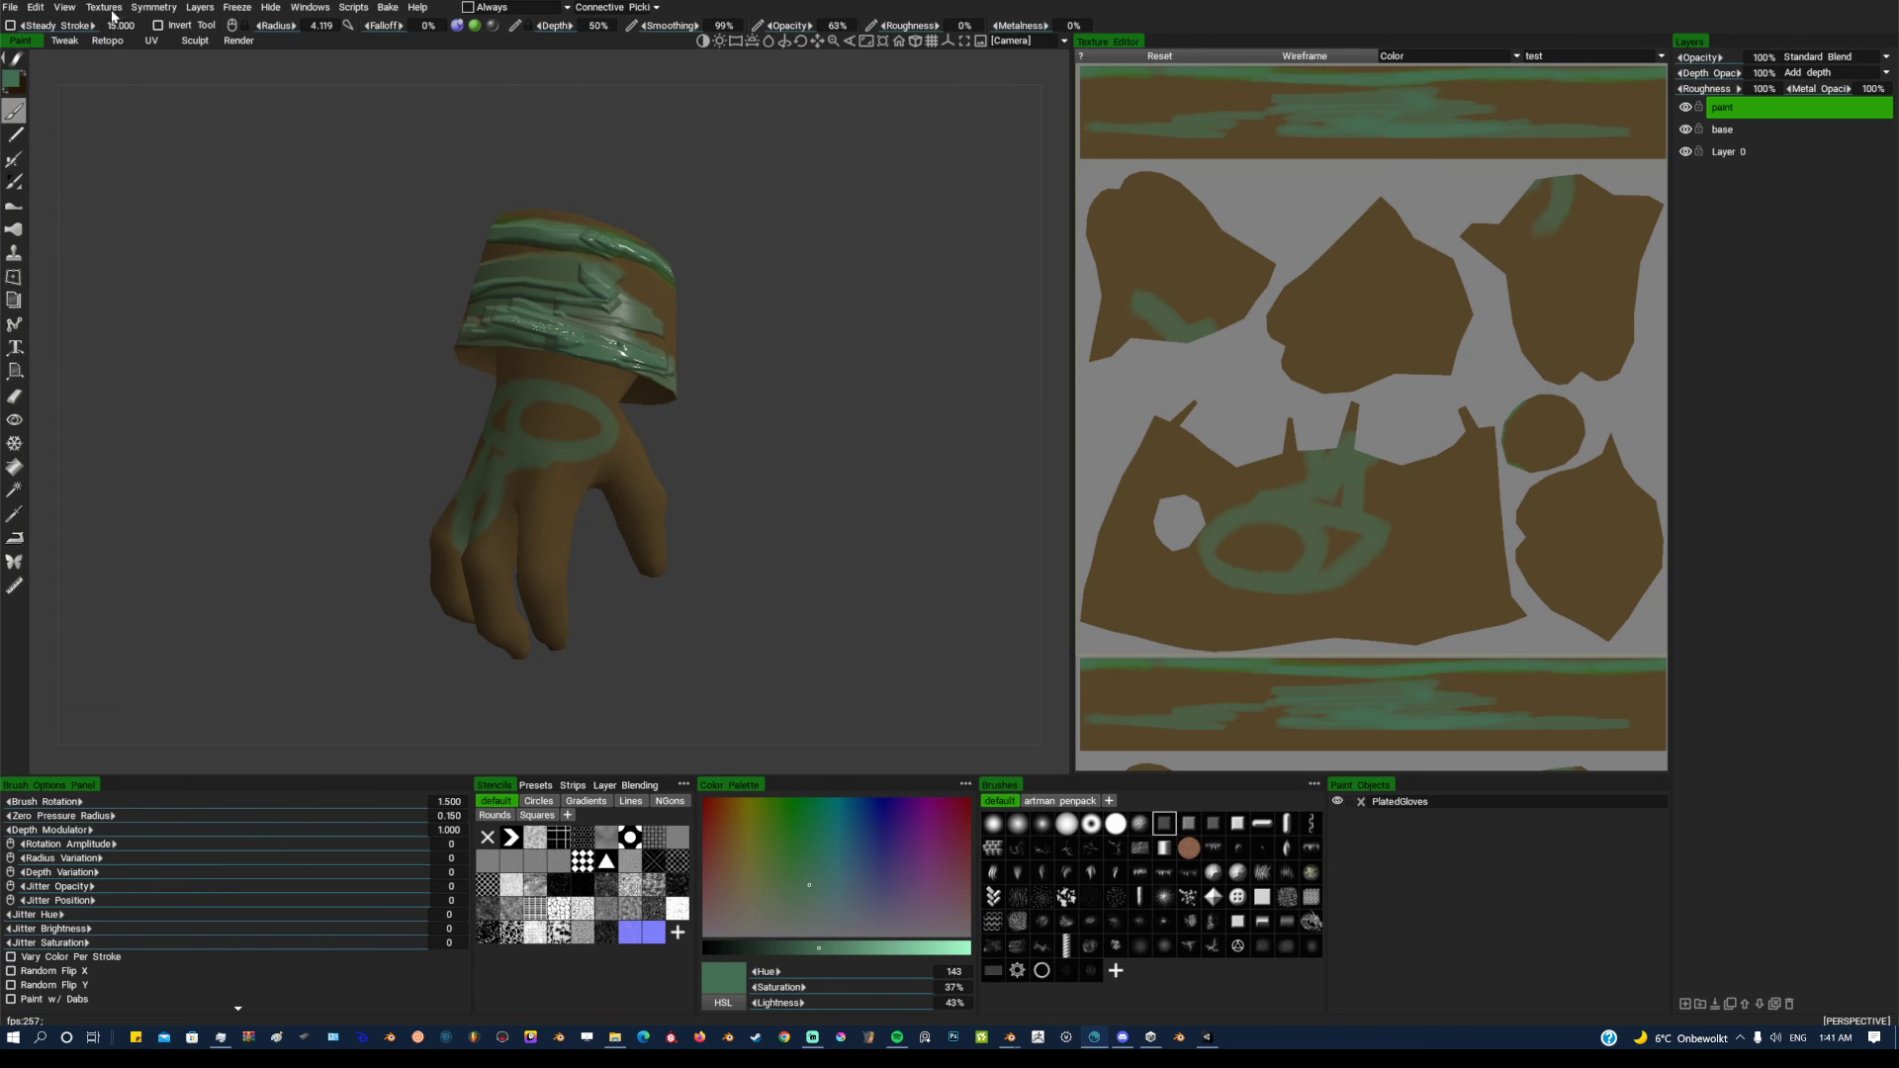
click(11, 7)
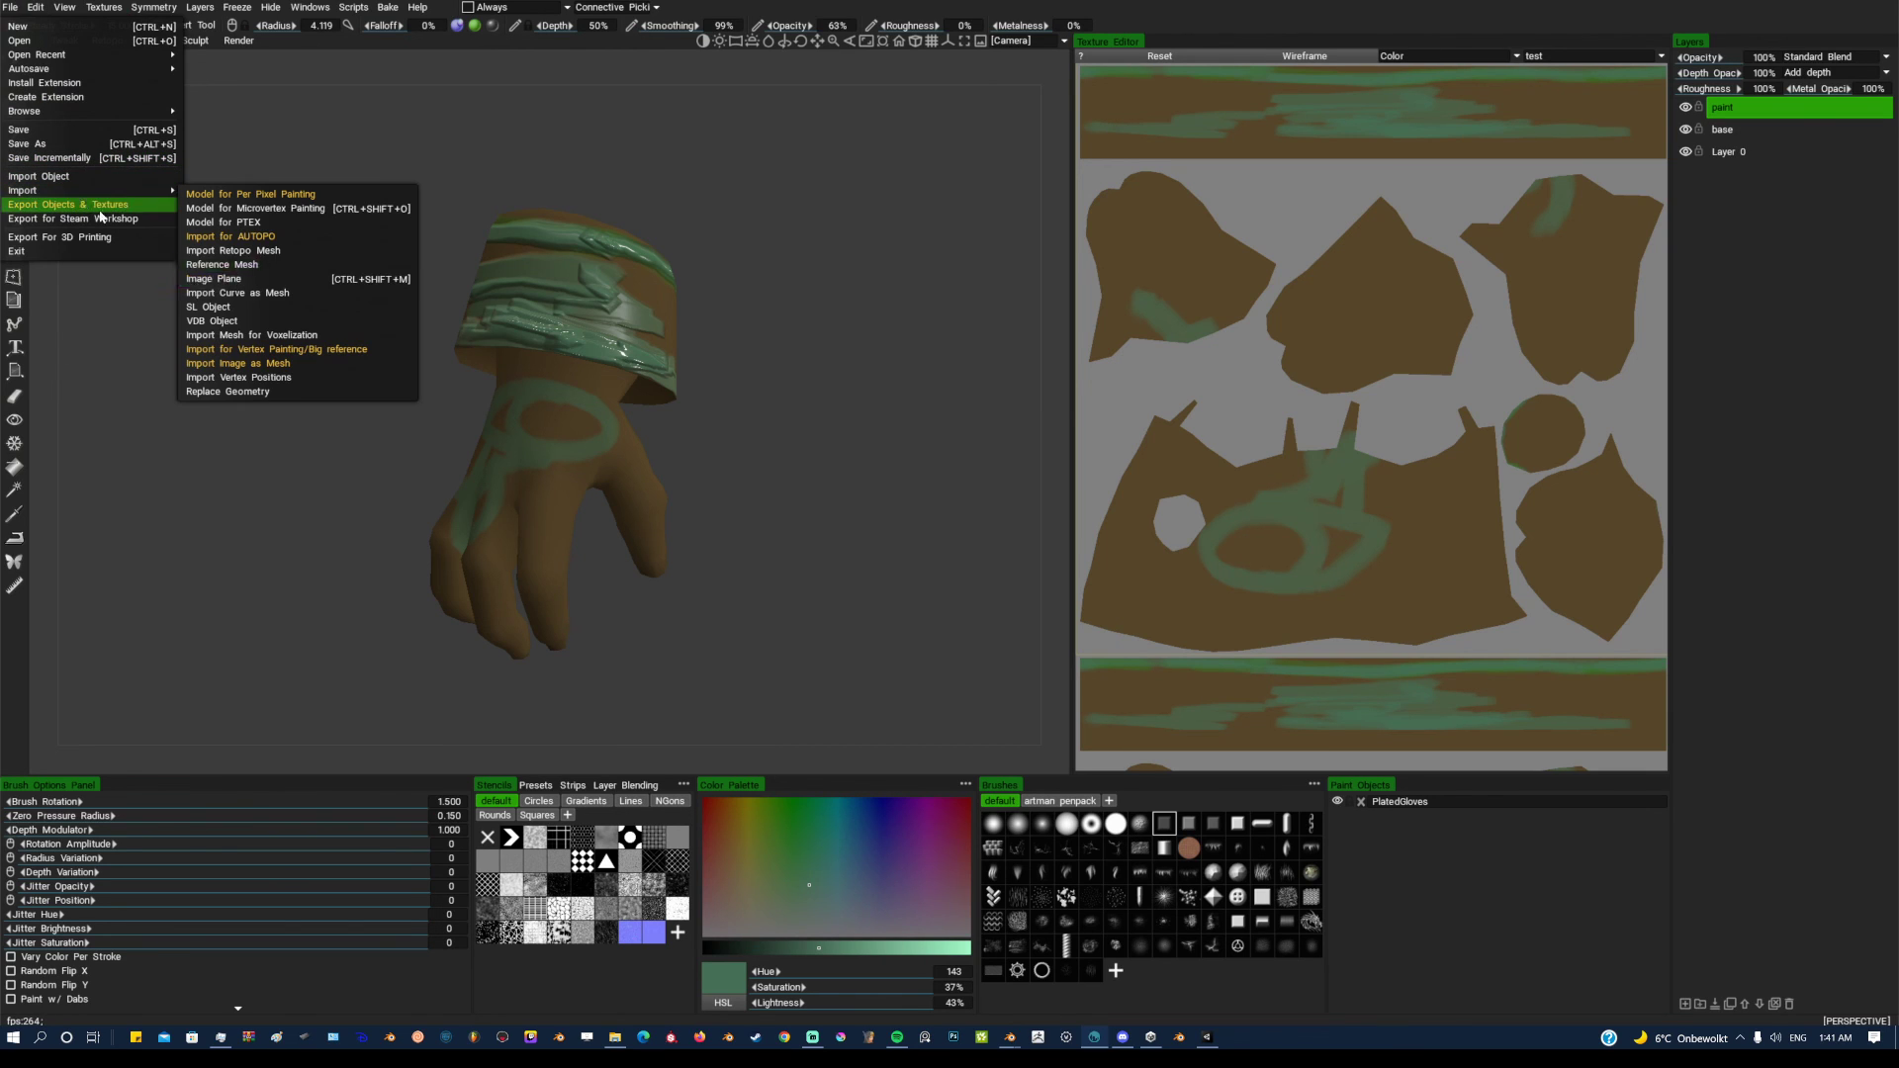
click(583, 165)
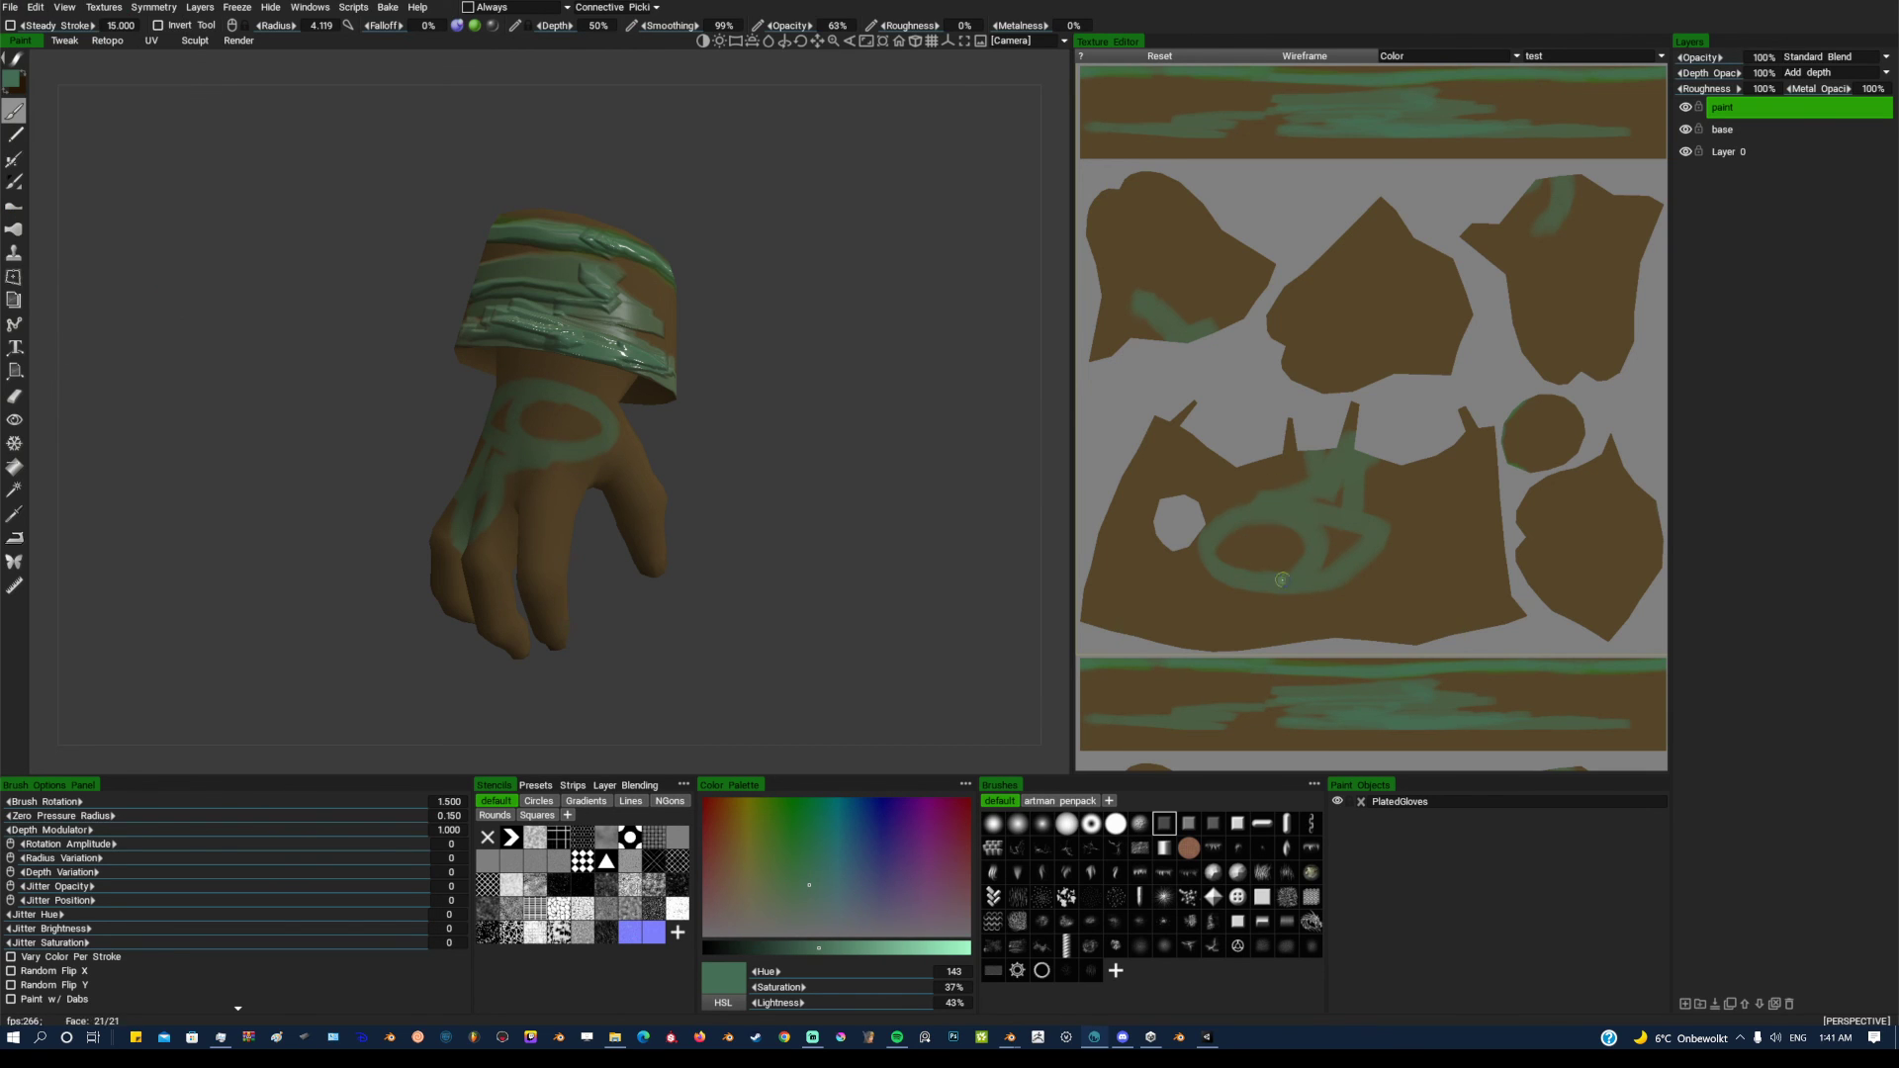